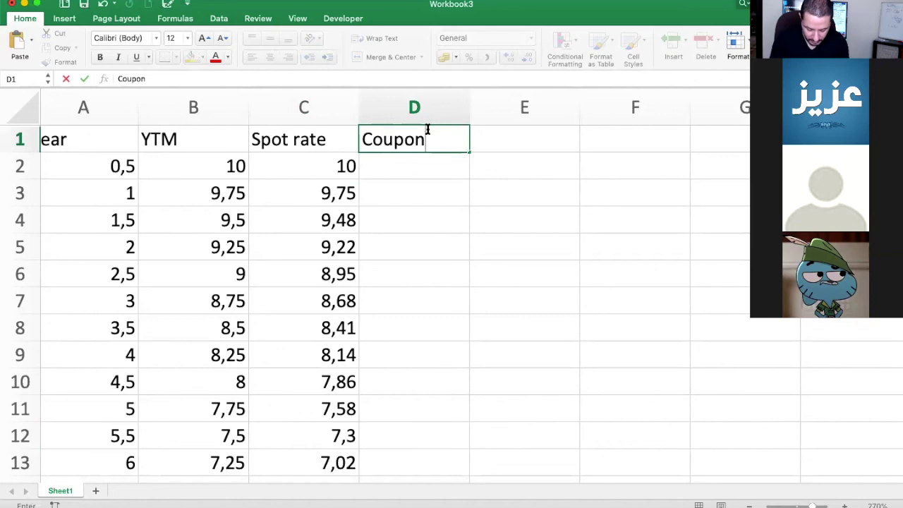
Complete the D1 heading as "Coupon payment", then wrap the header row's text and centre it horizontally and vertically.
text(ayment)
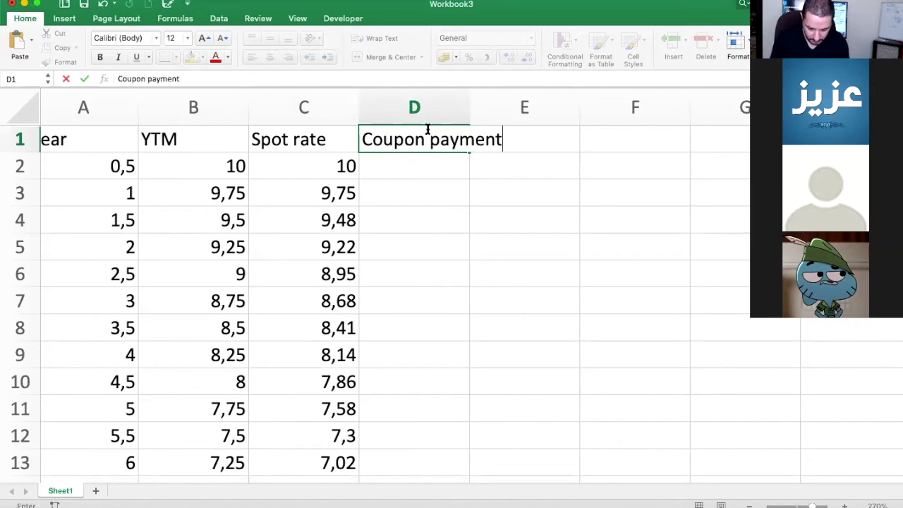
key(Return)
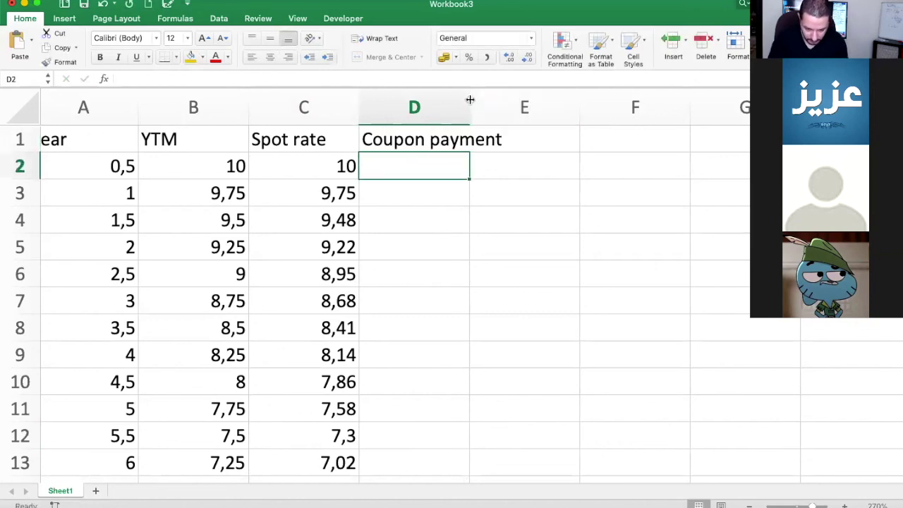
click(19, 139)
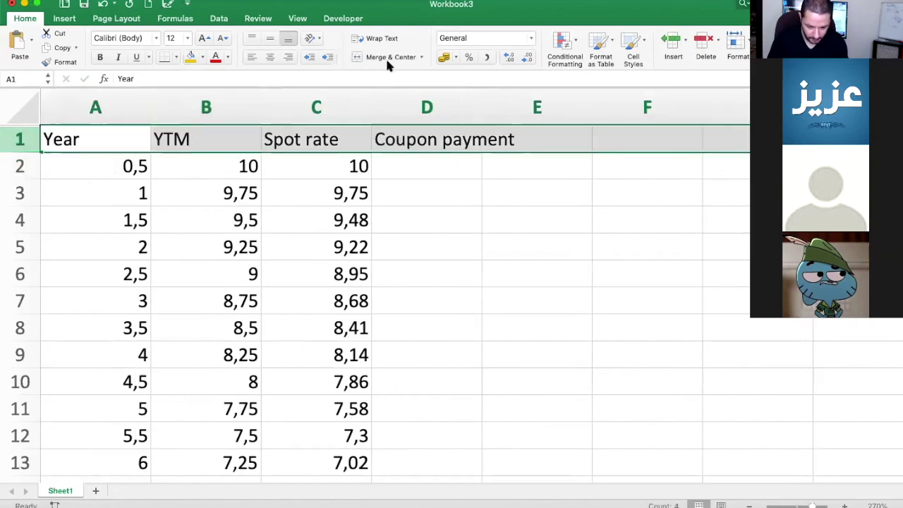
click(375, 38)
click(269, 39)
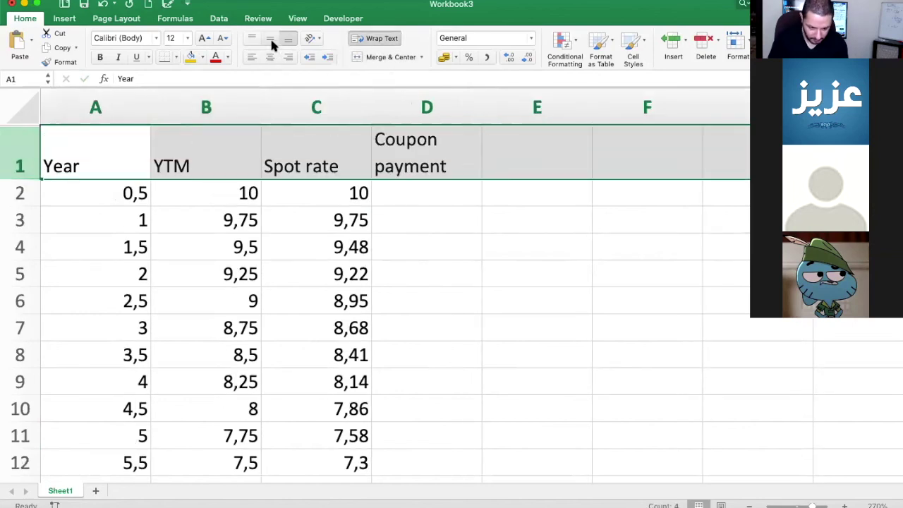
click(269, 56)
Calculate the first semiannual coupon payment in D2 with the formula =100*5,5%/2.
click(416, 196)
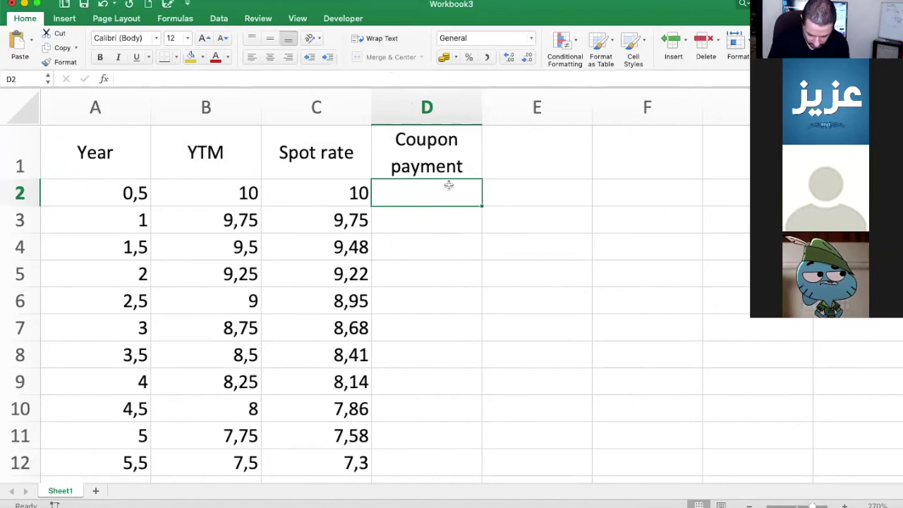
text(=)
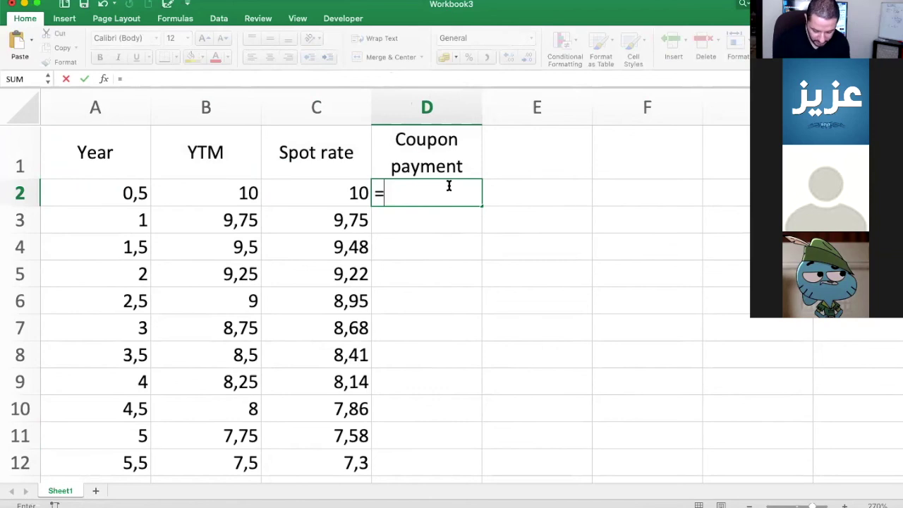
text(100)
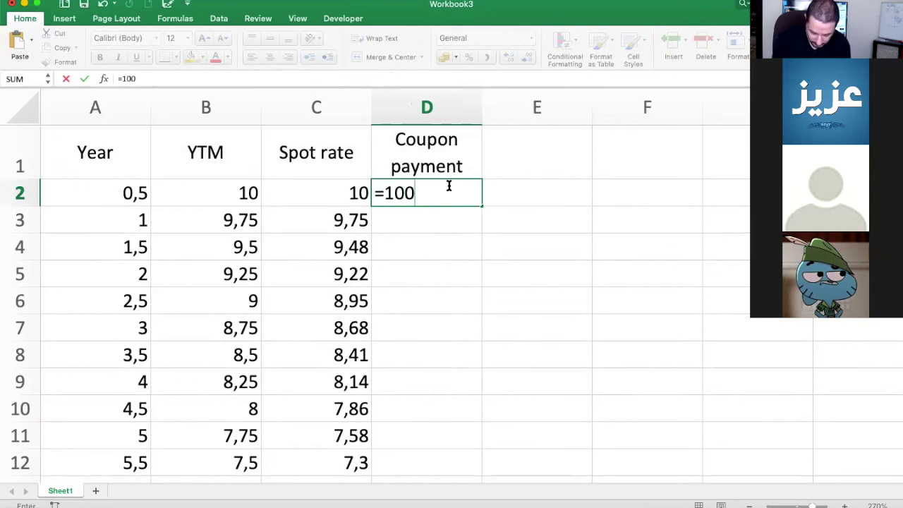
text(*)
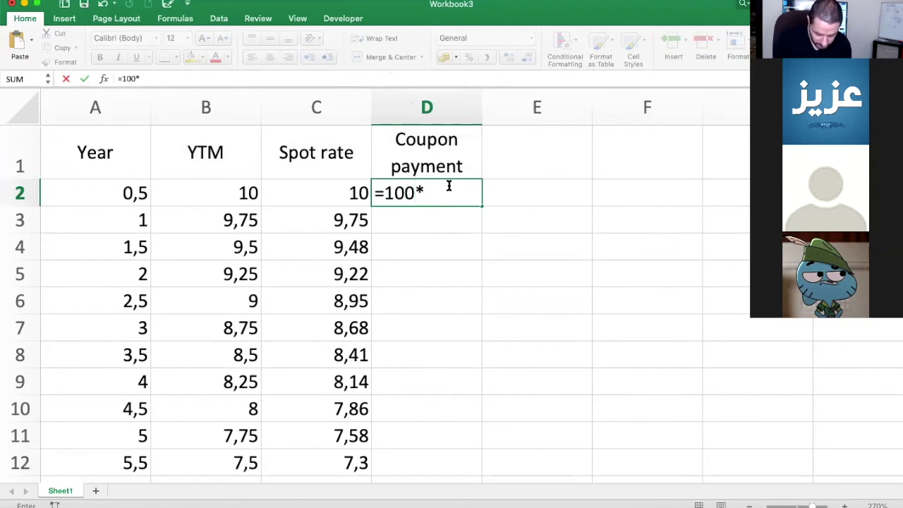
text(5,5%)
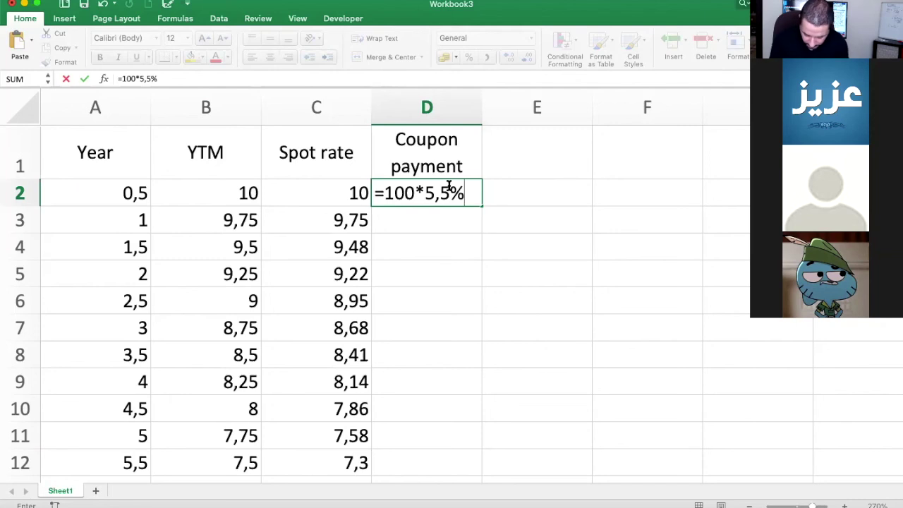
text(/2)
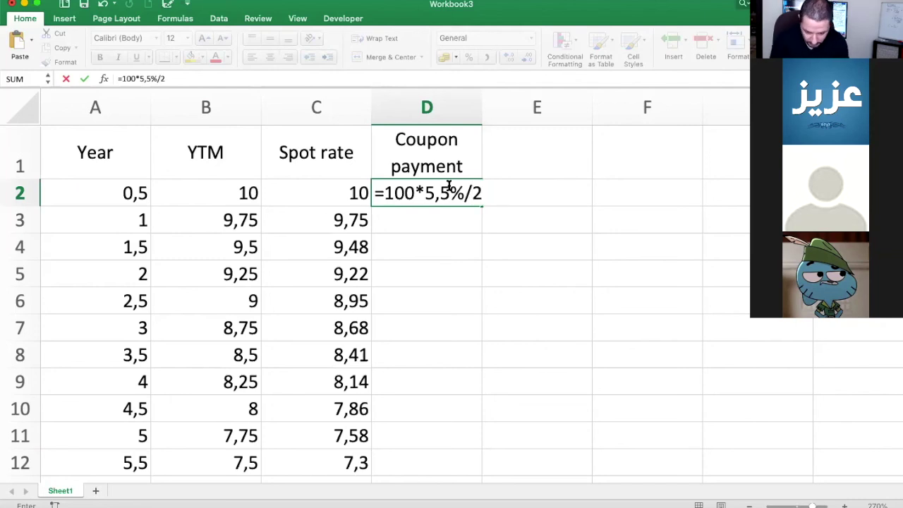
key(Return)
Fill the coupon payment formula from D2 down to D20, the row for year 9,5.
click(451, 192)
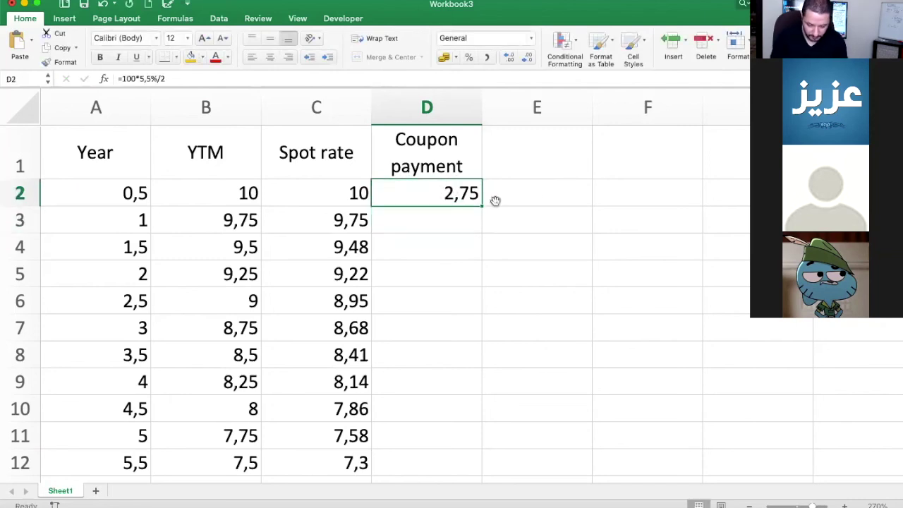
scroll(493, 200, down, 1)
drag(481, 149, 473, 387)
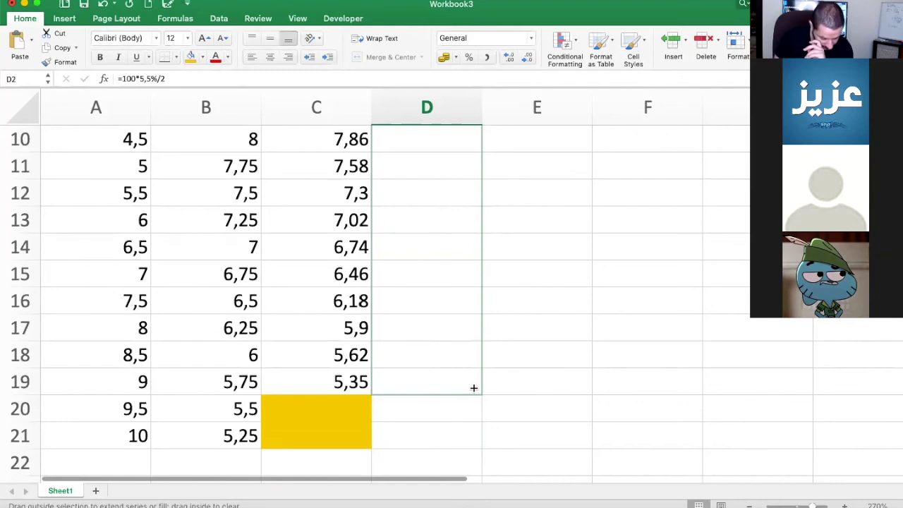
drag(473, 387, 474, 409)
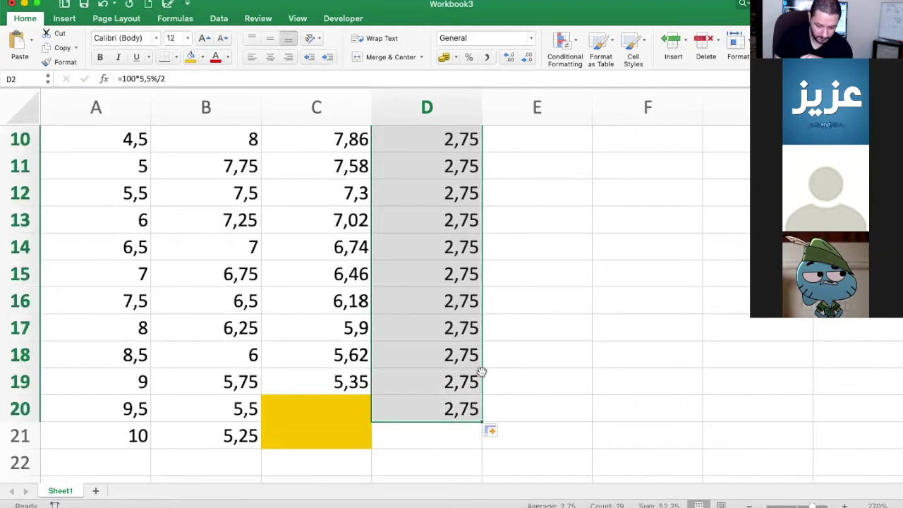
scroll(480, 371, up, 3)
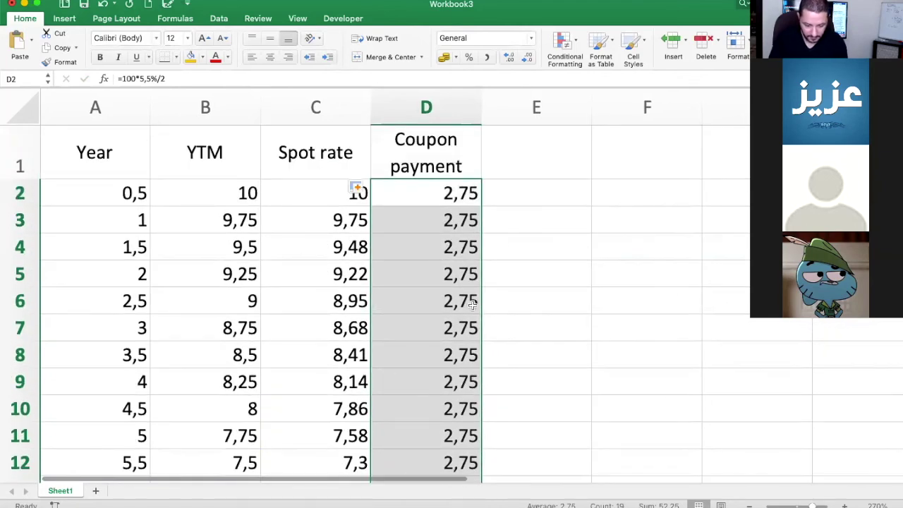
Enter the heading "PV (C)" in E1 for the present value of the coupons.
click(565, 149)
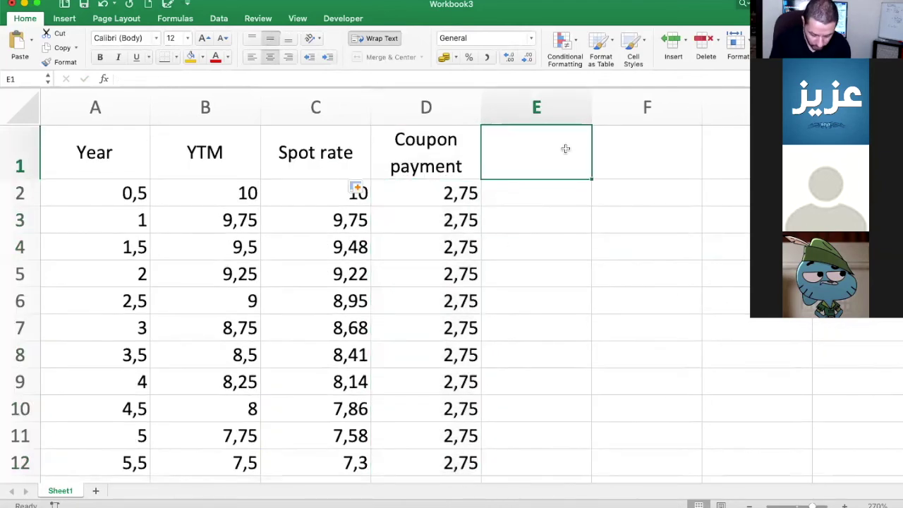
text(P)
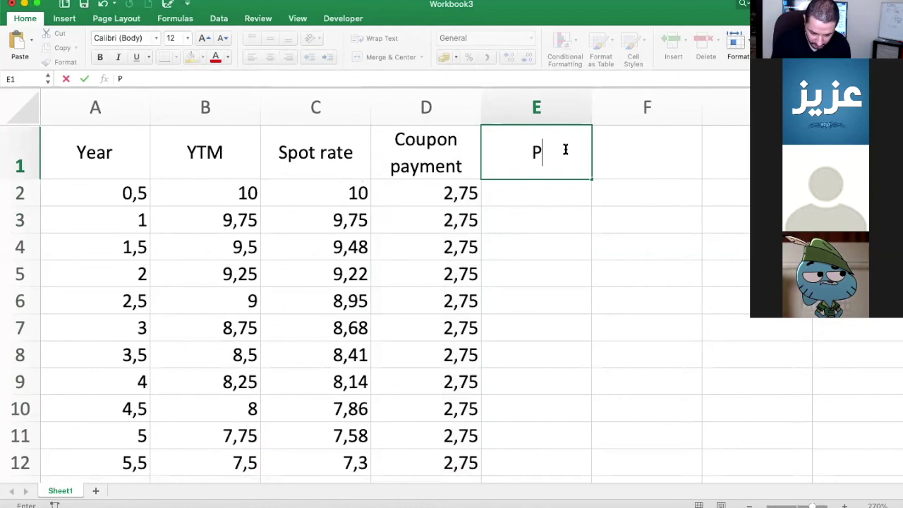
text(V)
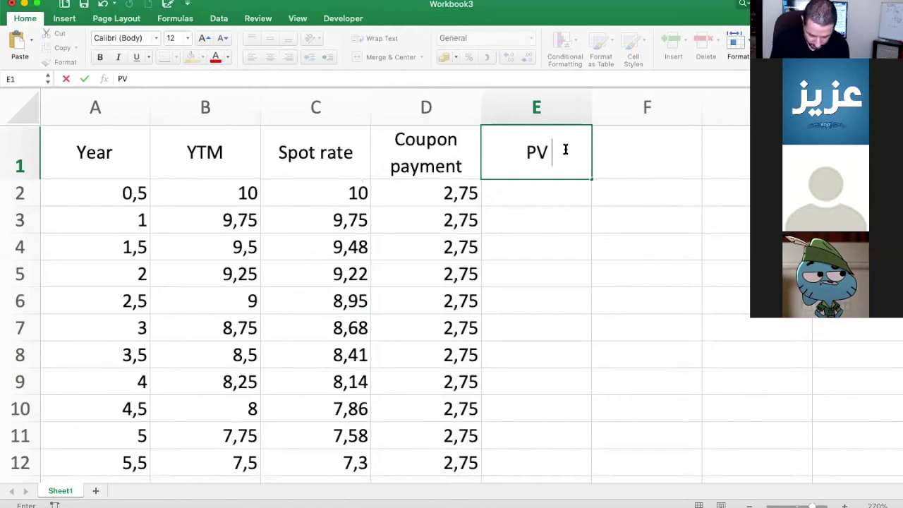
text( (C))
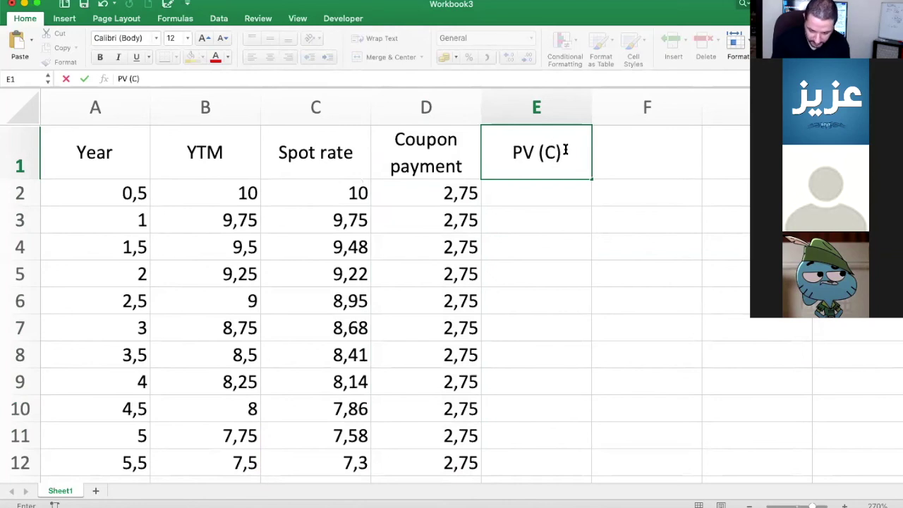
key(Return)
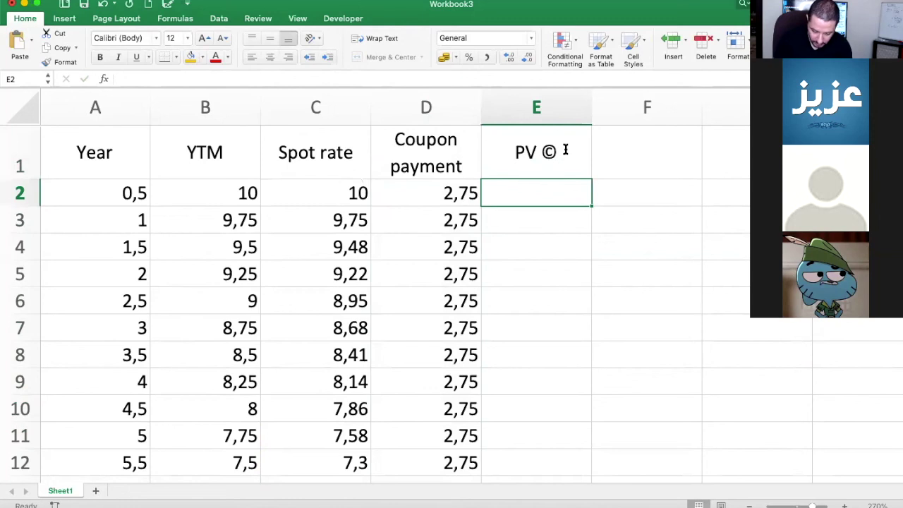
Calculate the first coupon's present value in E2 with the formula =D2/(1+C2%/2).
text(=)
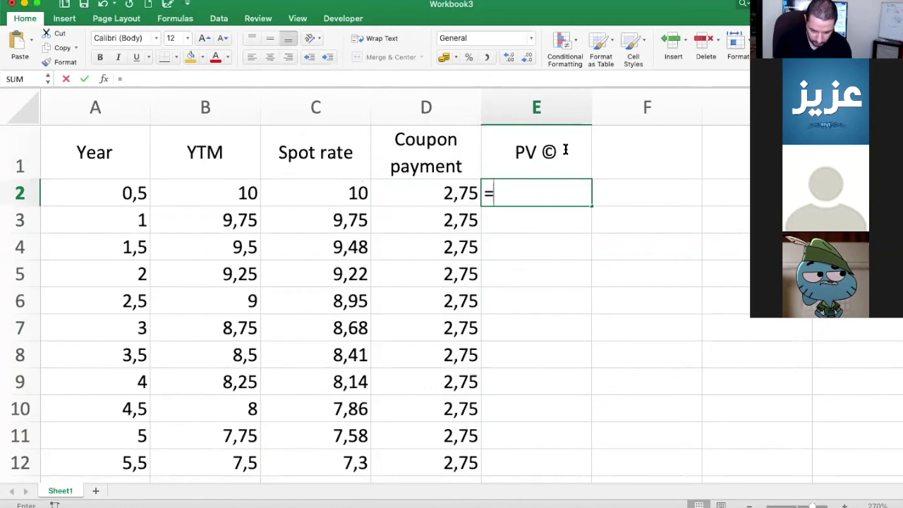
click(444, 189)
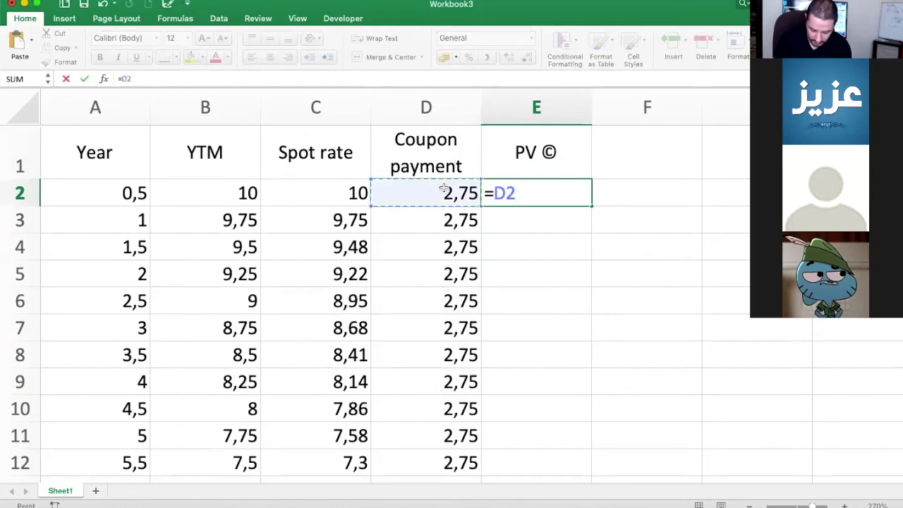
text(/()
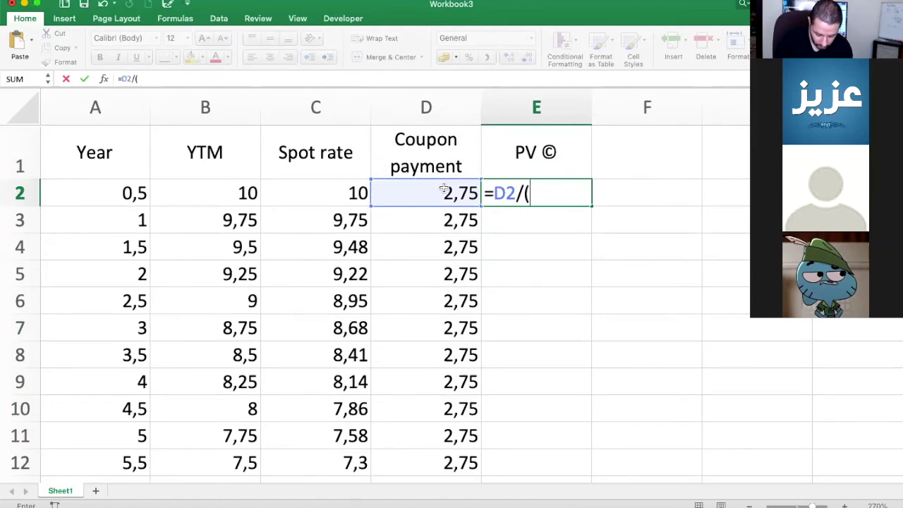
text(1)
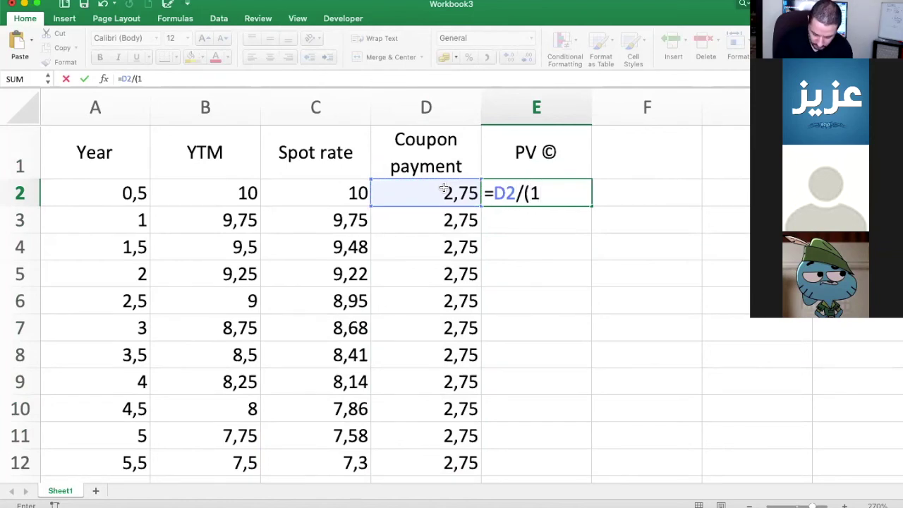
text(+)
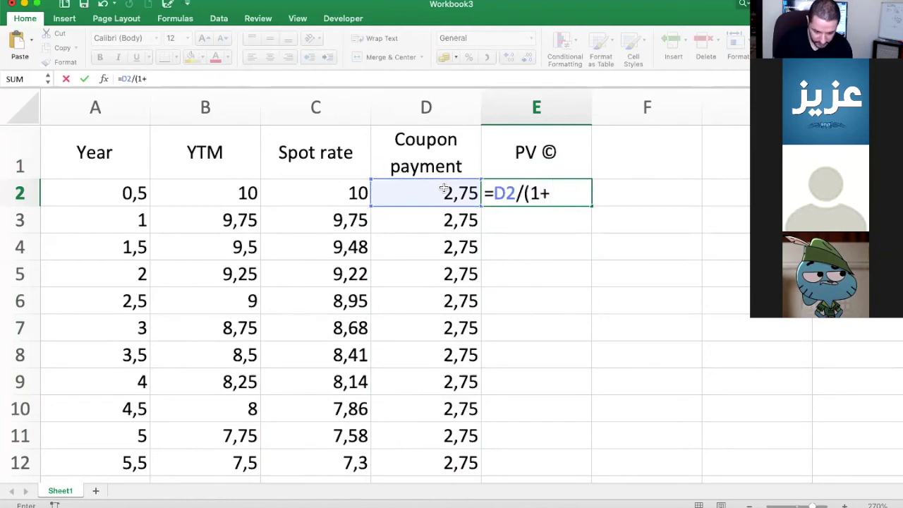
click(353, 189)
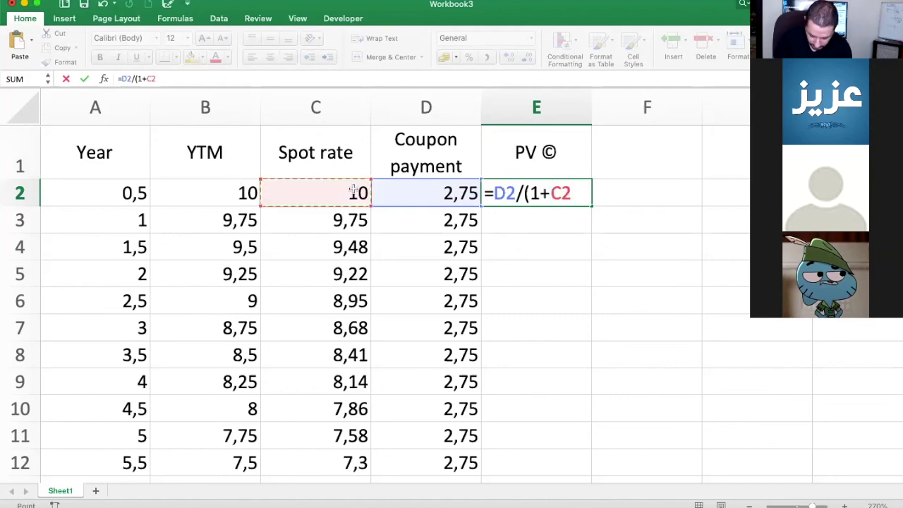
text(%)
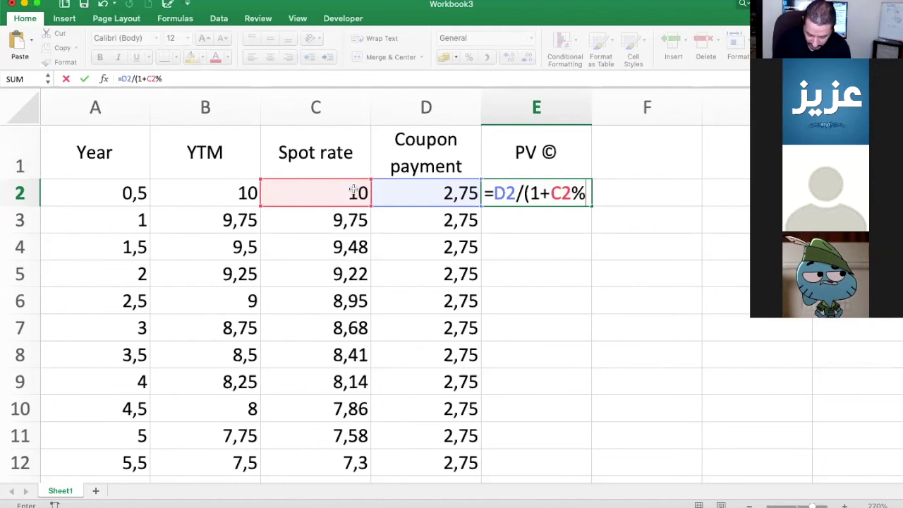
text(/)
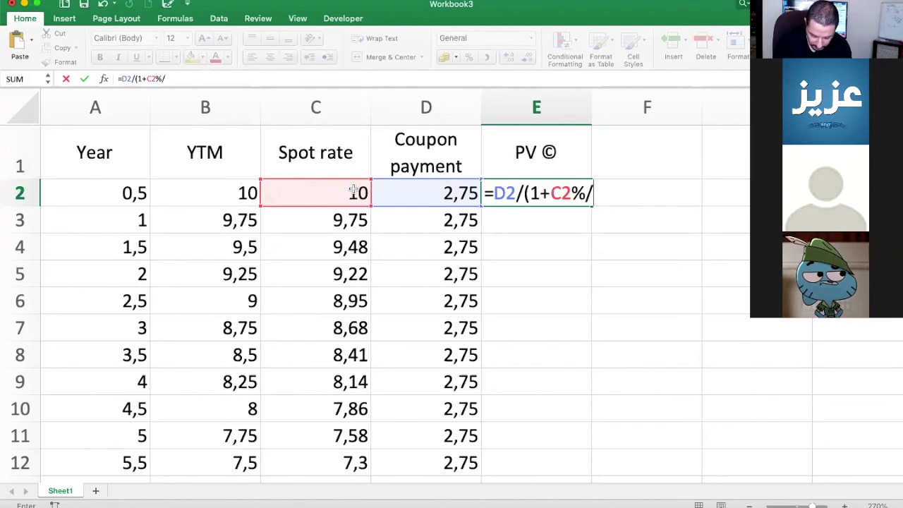
text(2)
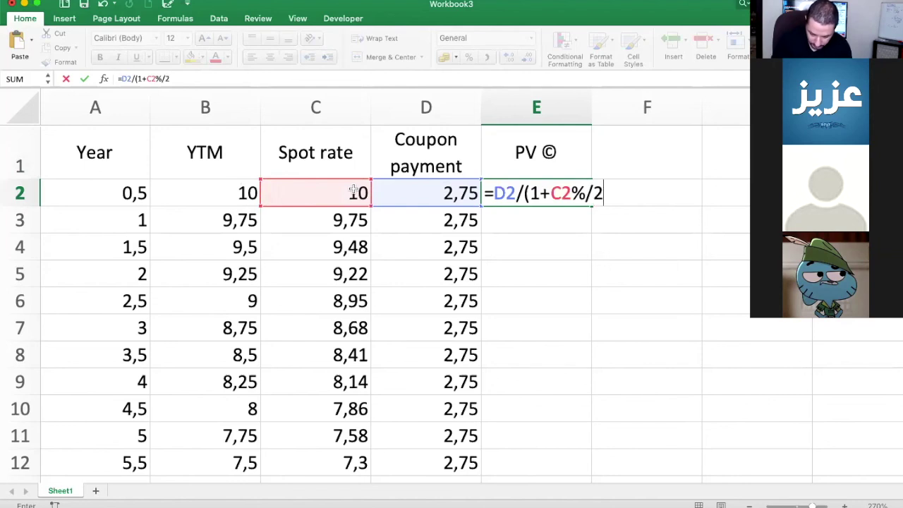
text())
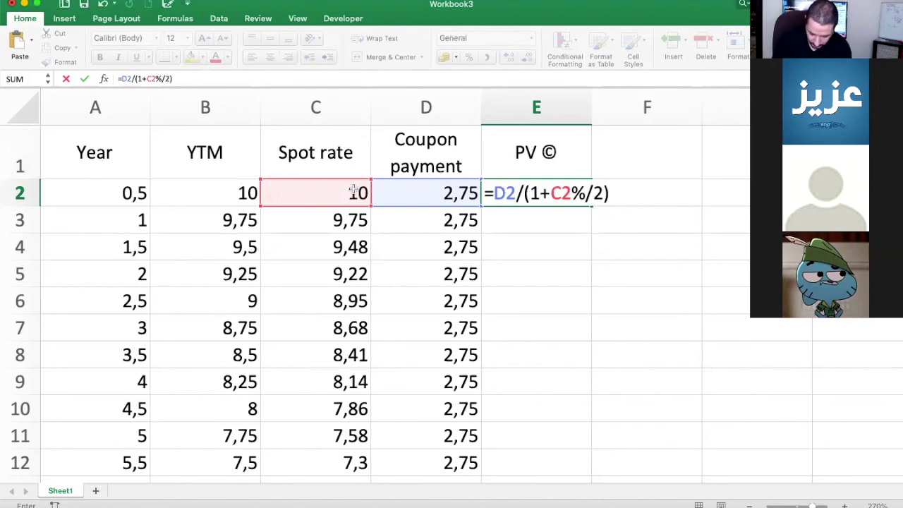
key(Return)
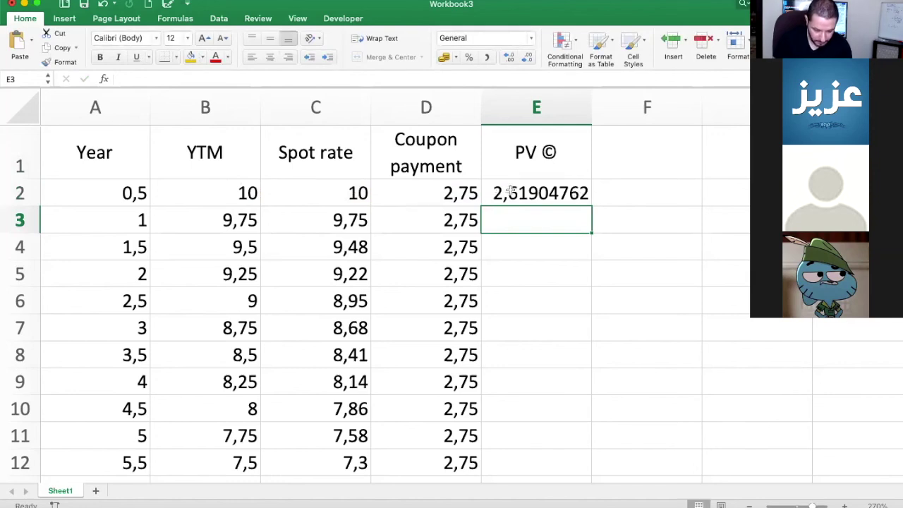
click(570, 194)
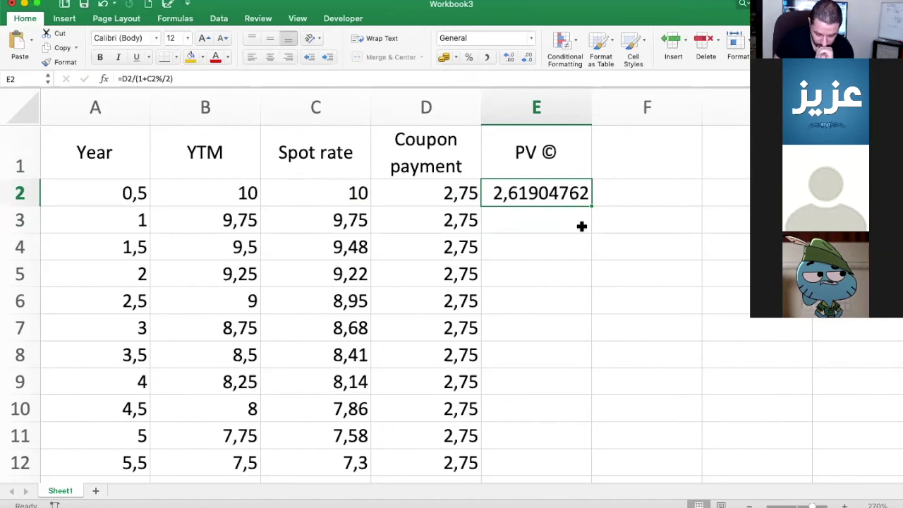
scroll(581, 225, down, 1)
scroll(581, 225, up, 1)
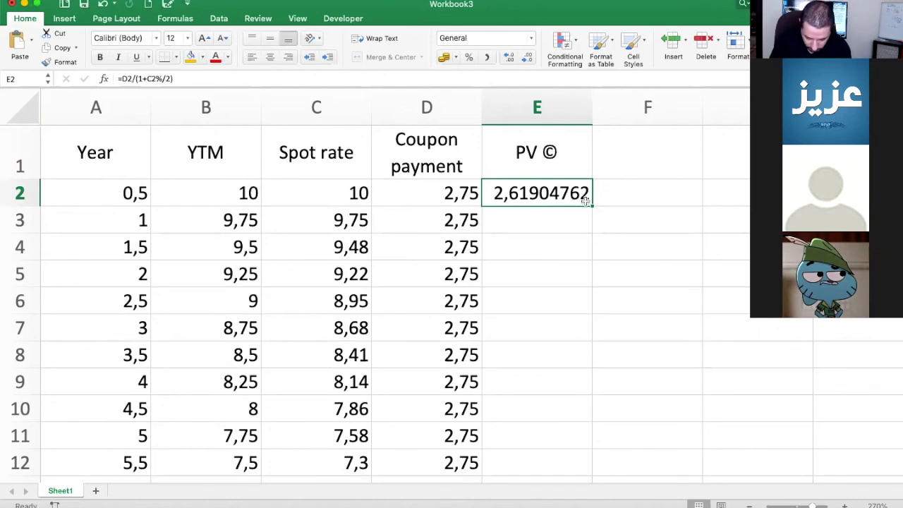
Try the annually compounded present value of the first coupon in F2 with =D2/(1+C2%)^A2 and clear the cell.
click(622, 196)
text(=)
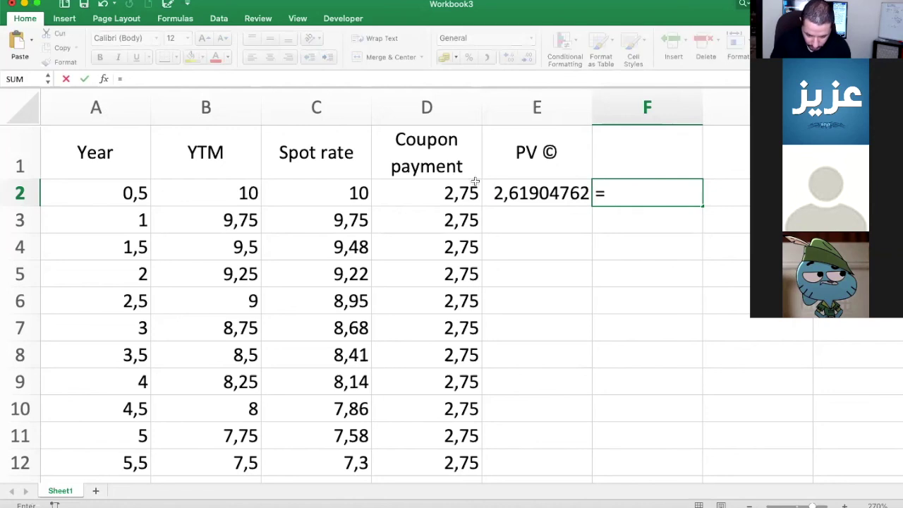
click(442, 195)
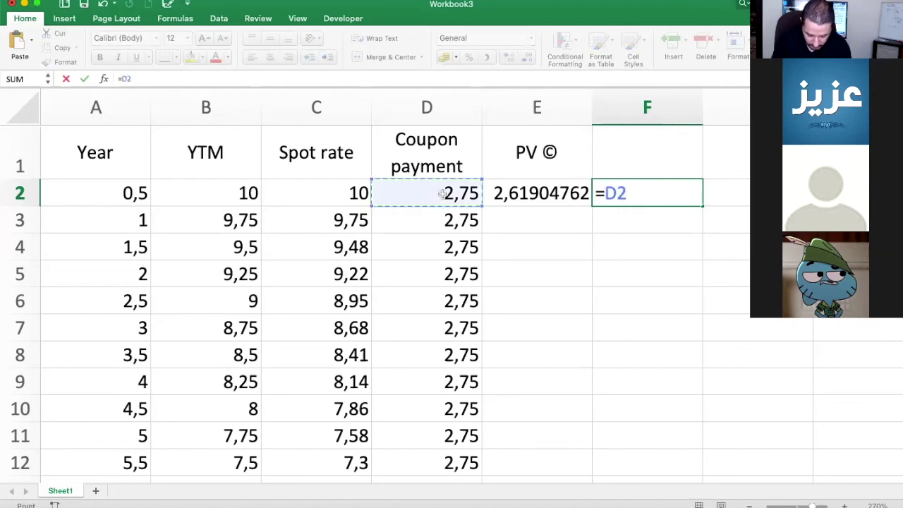
text(/()
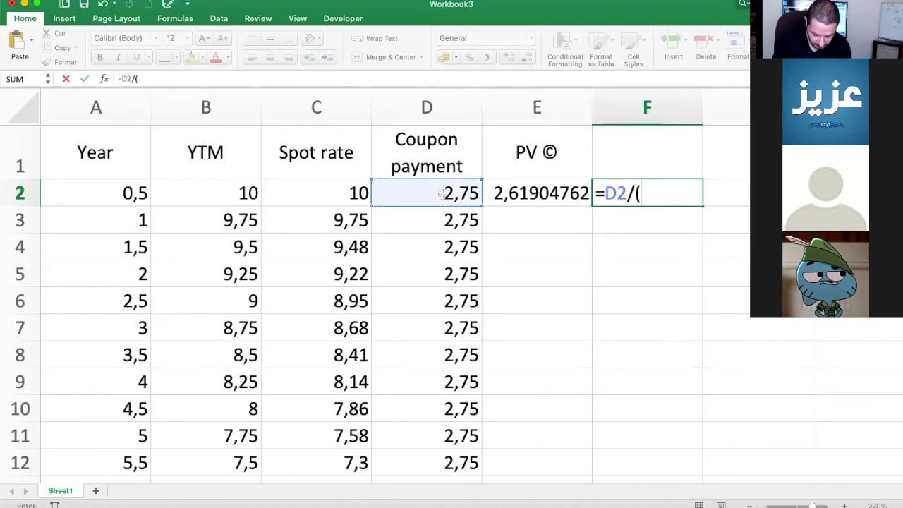
text(1+)
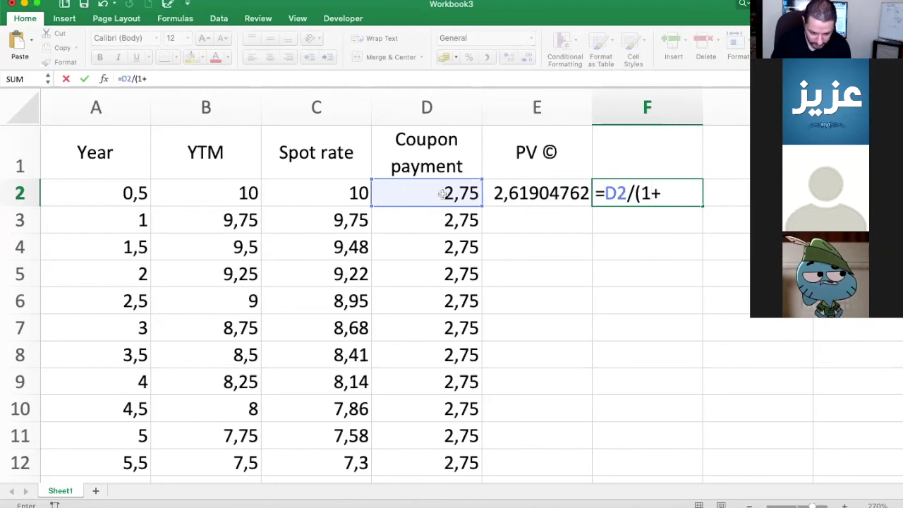
click(322, 192)
text(%)
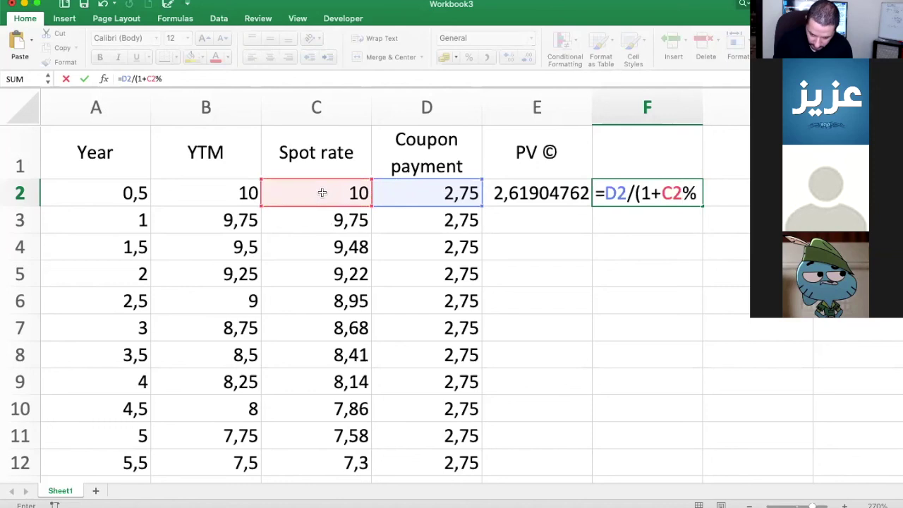
text())
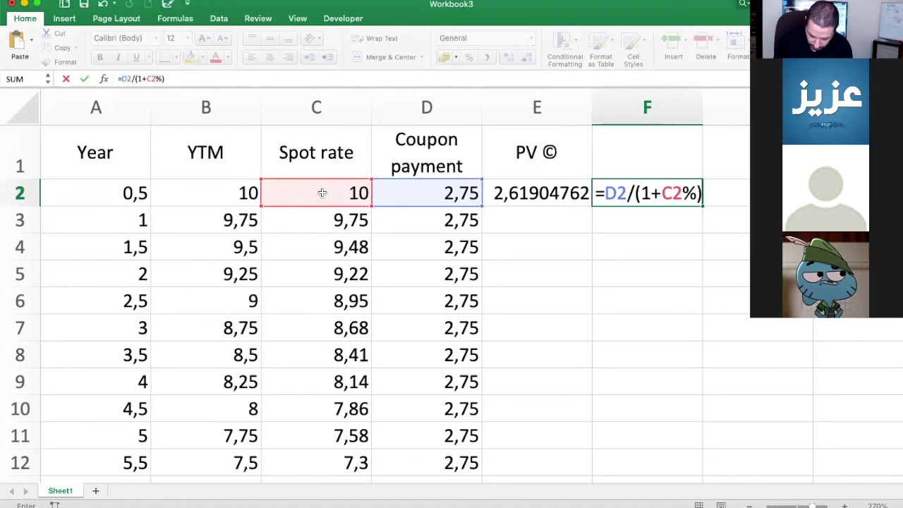
text(^)
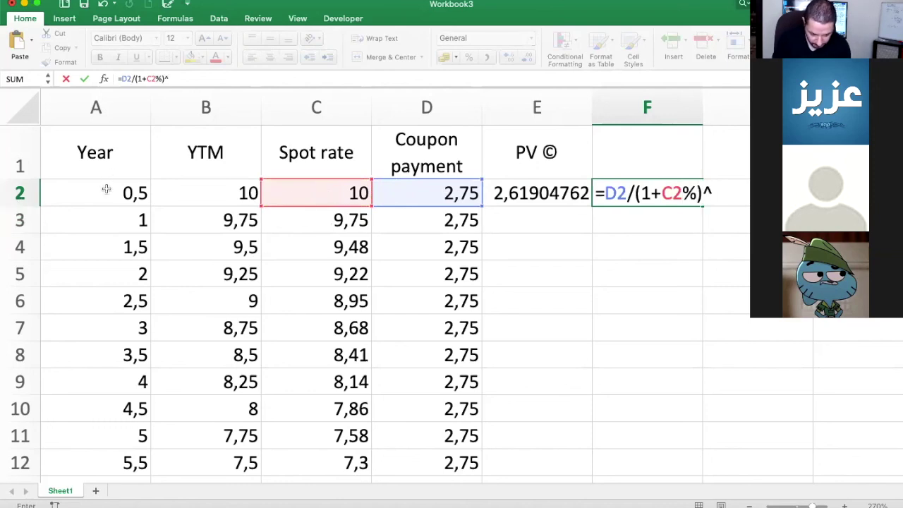
click(106, 189)
key(Return)
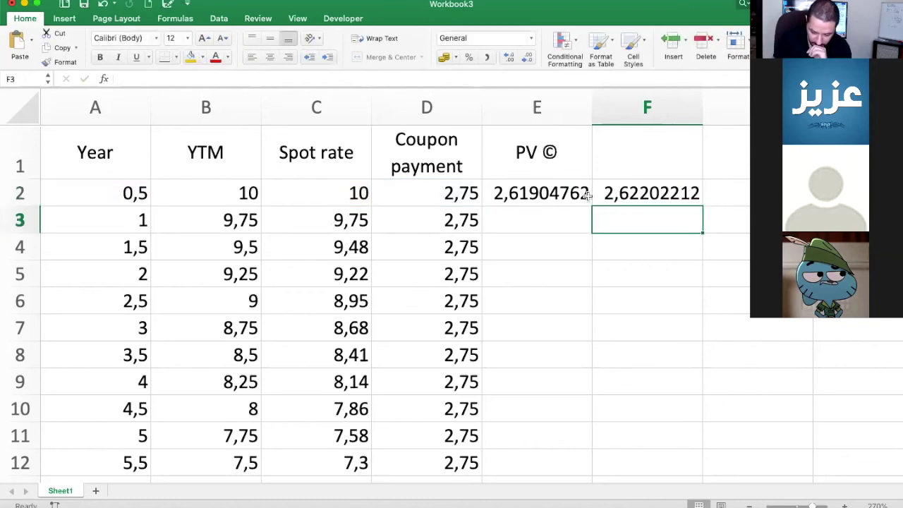
click(629, 196)
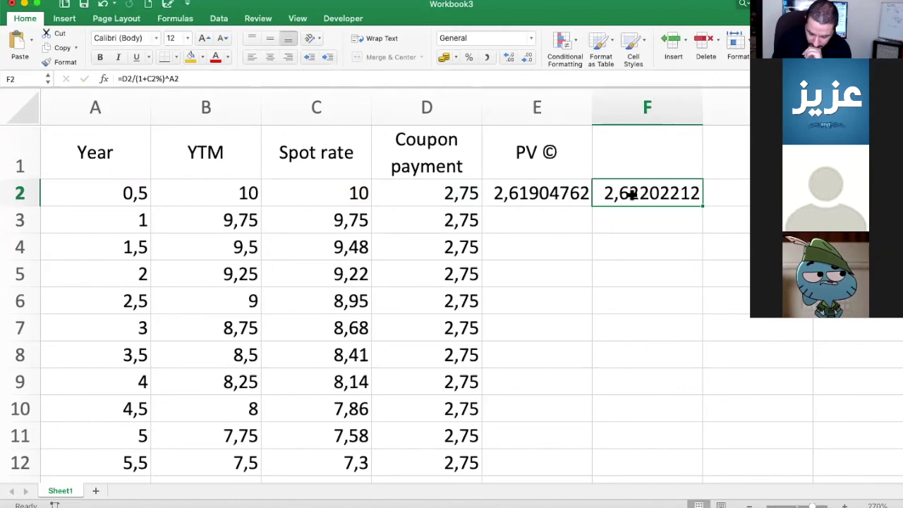
key(Delete)
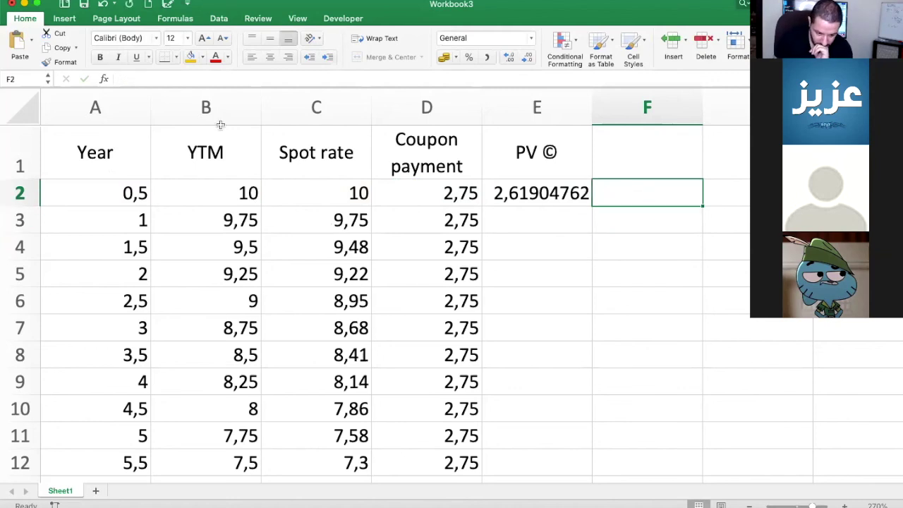
Insert a new column between Year and YTM and enter the heading "period" in B1.
click(217, 95)
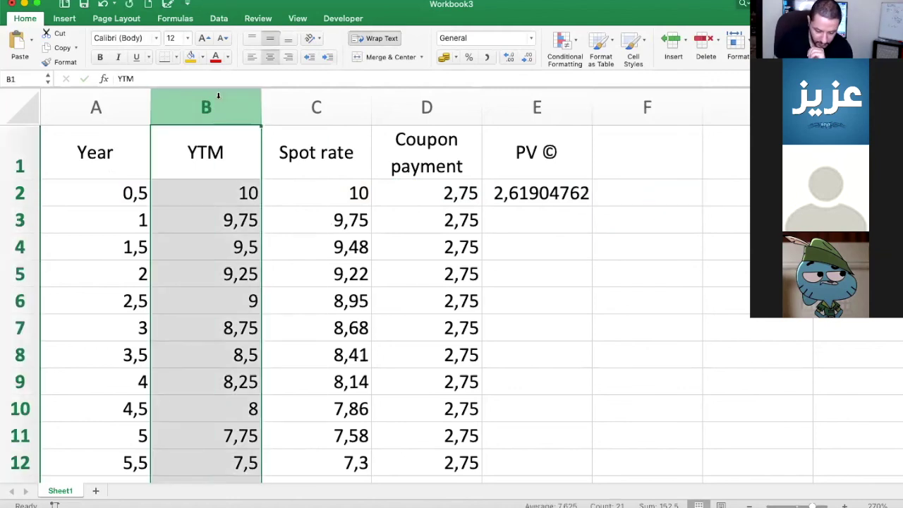
click(673, 43)
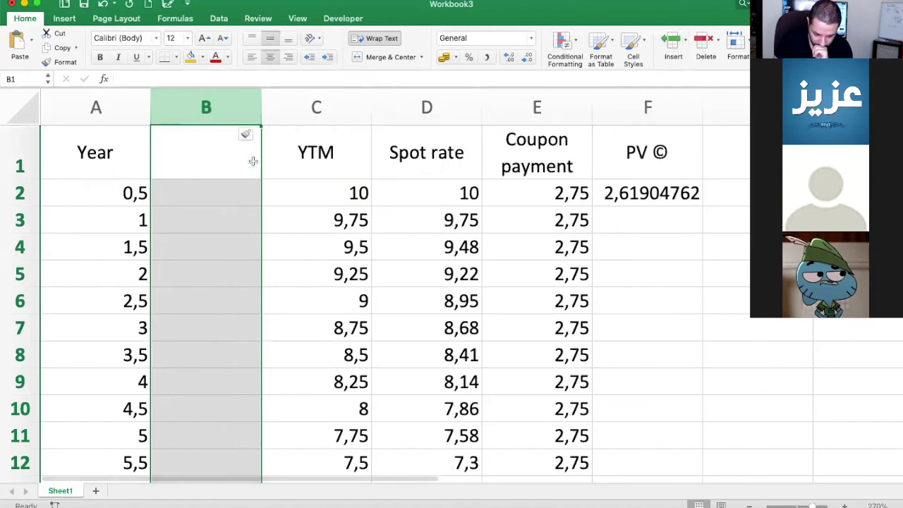
click(203, 160)
text(p)
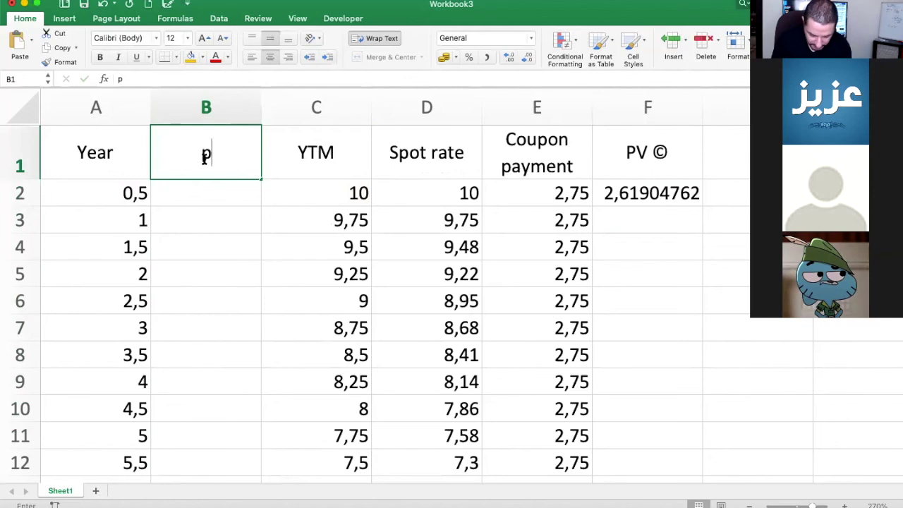
text(eriod)
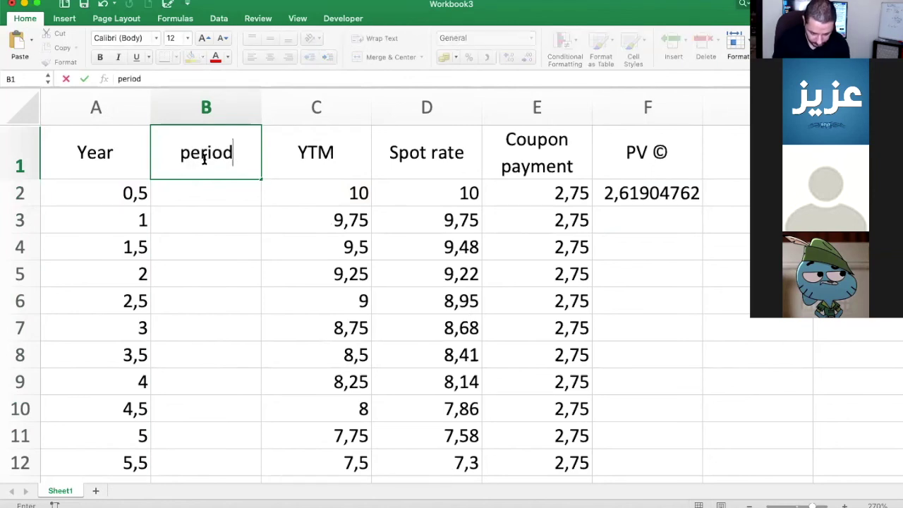
key(Return)
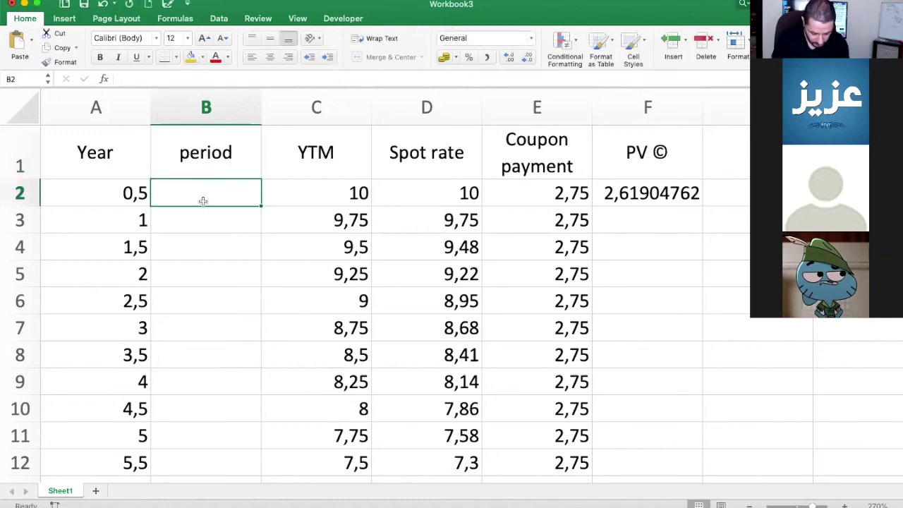
Calculate the period number in B2 with =A2*2 and fill the formula down to B21, the row for year 10.
text(=)
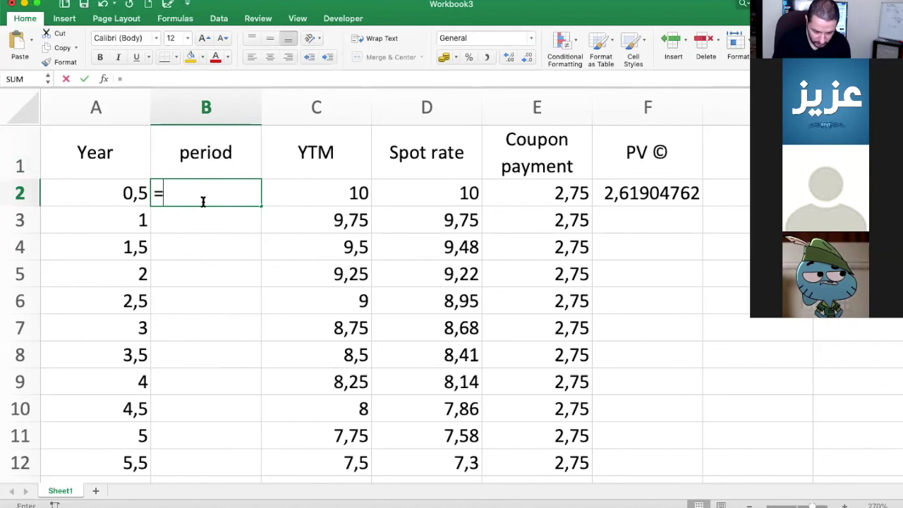
click(127, 192)
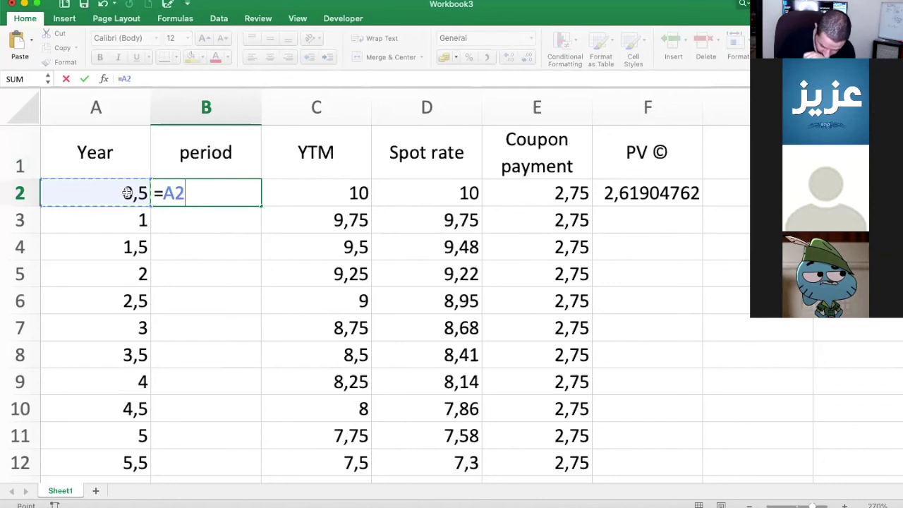
text(*)
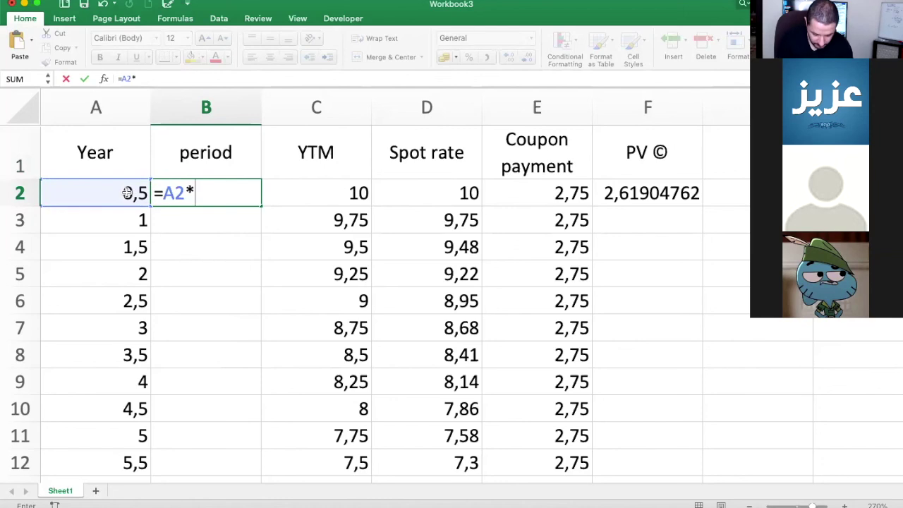
text(2)
key(Return)
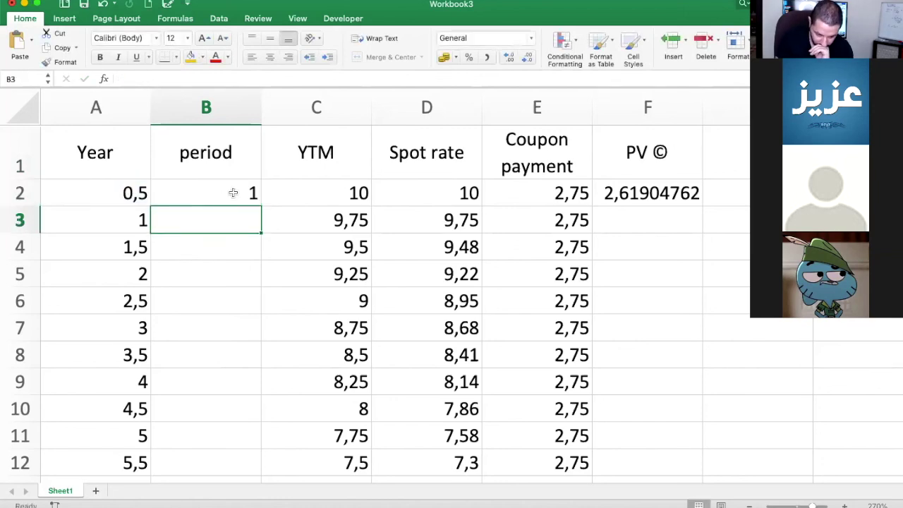
click(232, 193)
drag(261, 206, 239, 237)
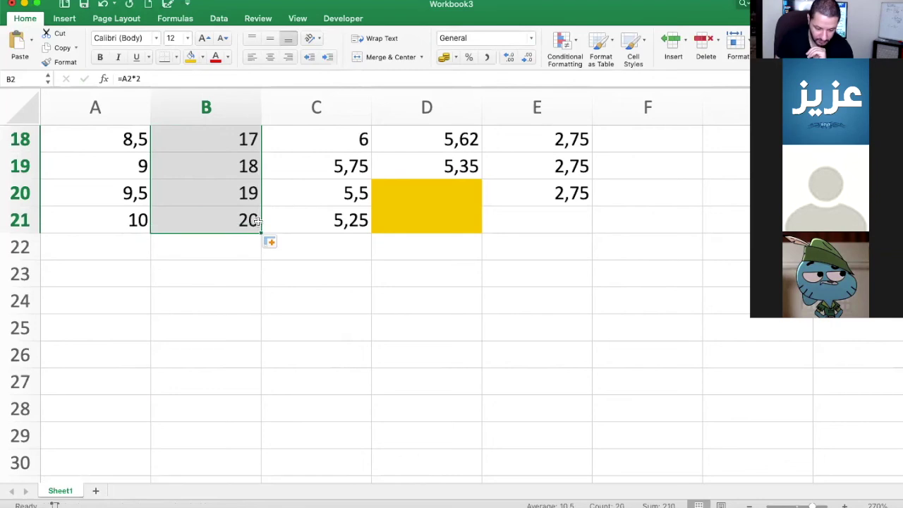
Zoom the sheet to 260% and freeze the top row with the column headings.
scroll(256, 228, right, 5)
scroll(404, 266, up, 8)
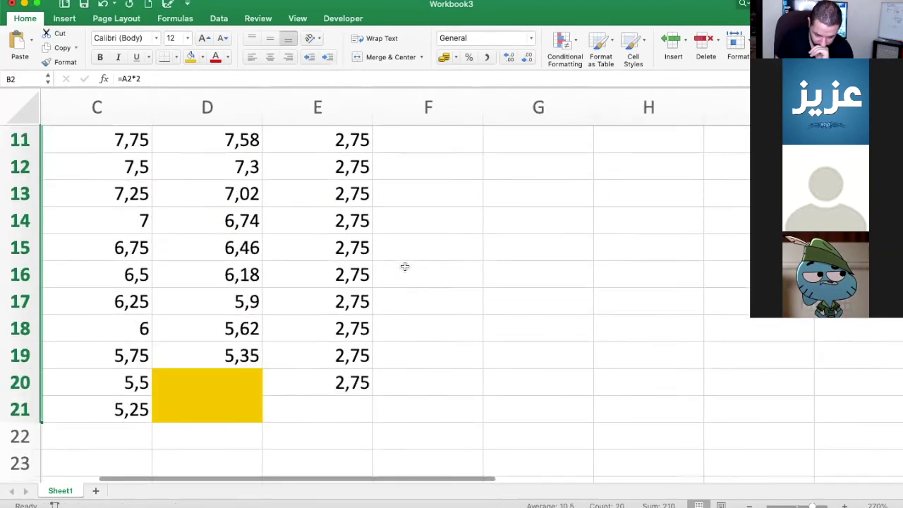
click(751, 505)
scroll(604, 382, left, 2)
scroll(604, 382, up, 1)
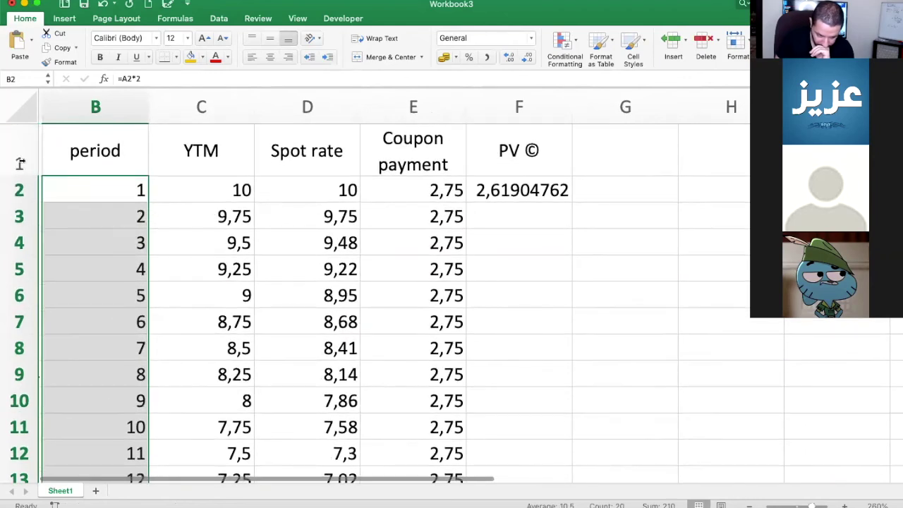
click(21, 163)
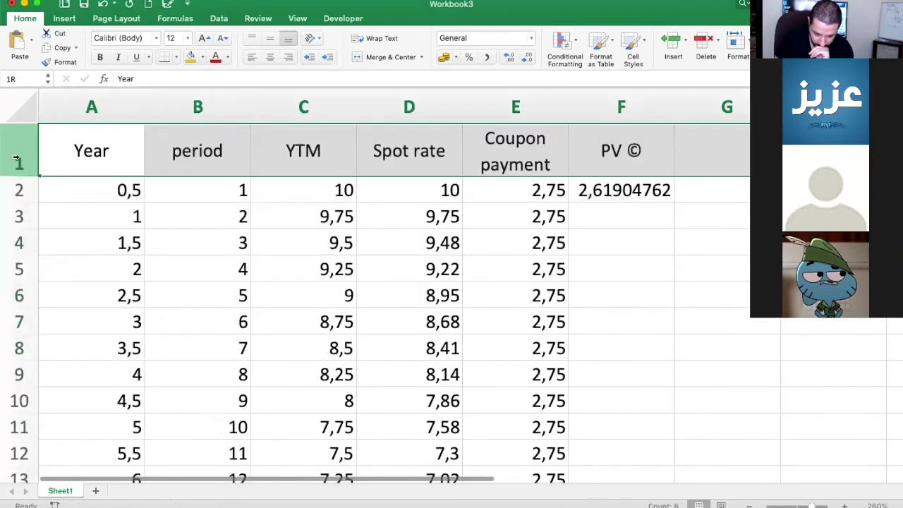
click(262, 19)
click(297, 18)
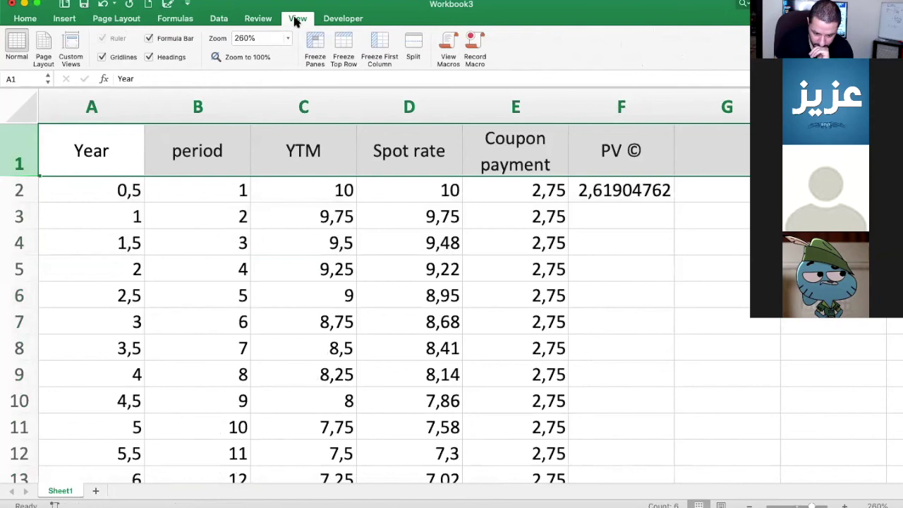
click(342, 60)
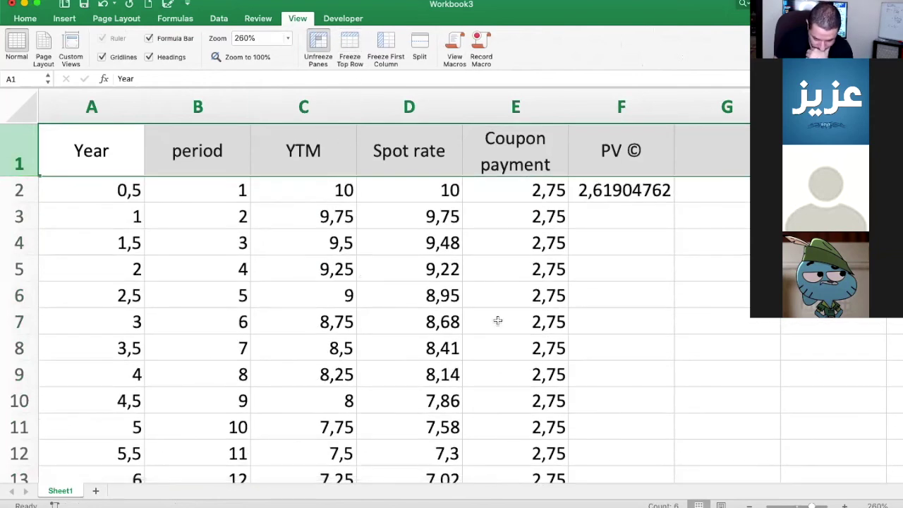
Calculate the semiannually compounded present value of the year 1 coupon in F3 with =E3/(1+D3%/2)^B3.
click(604, 219)
text(=)
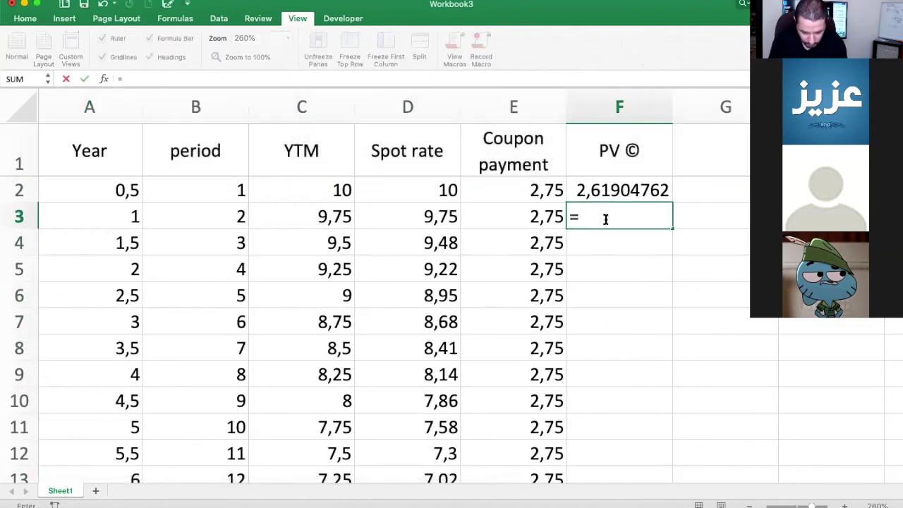
click(537, 221)
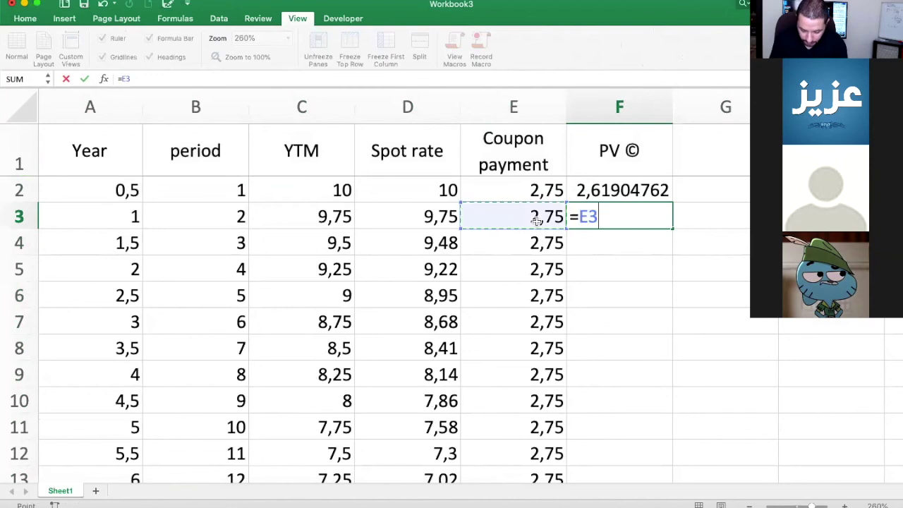
text(/)
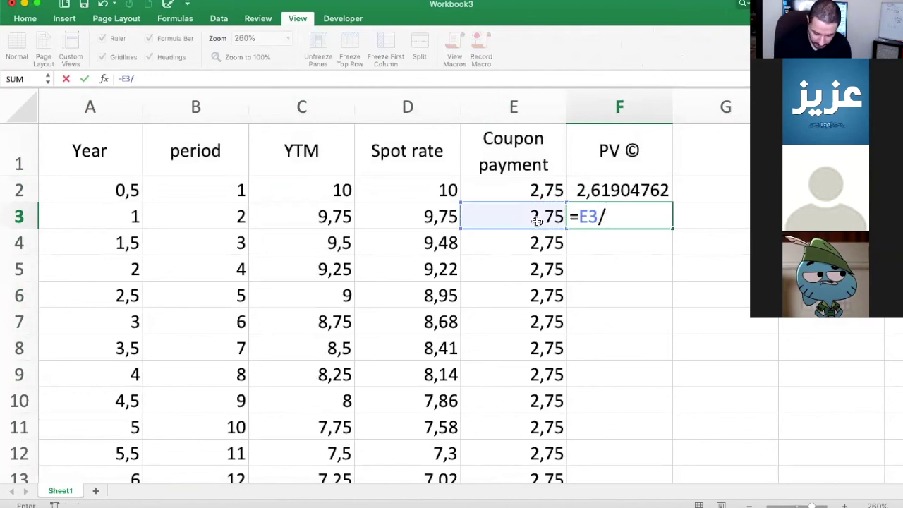
text((1)
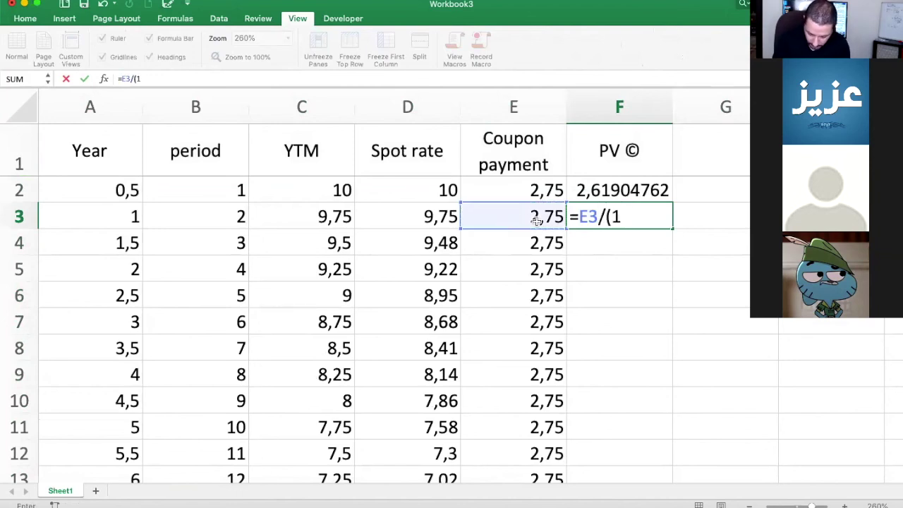
text(+)
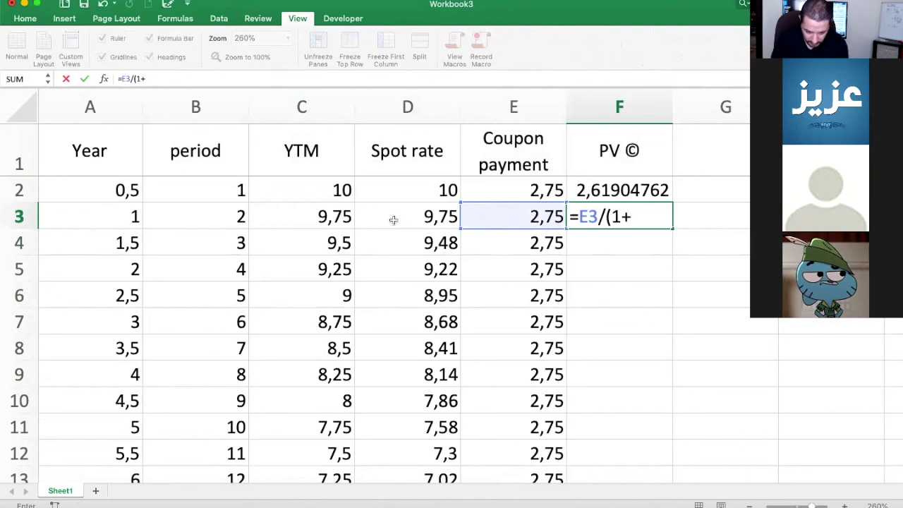
click(419, 219)
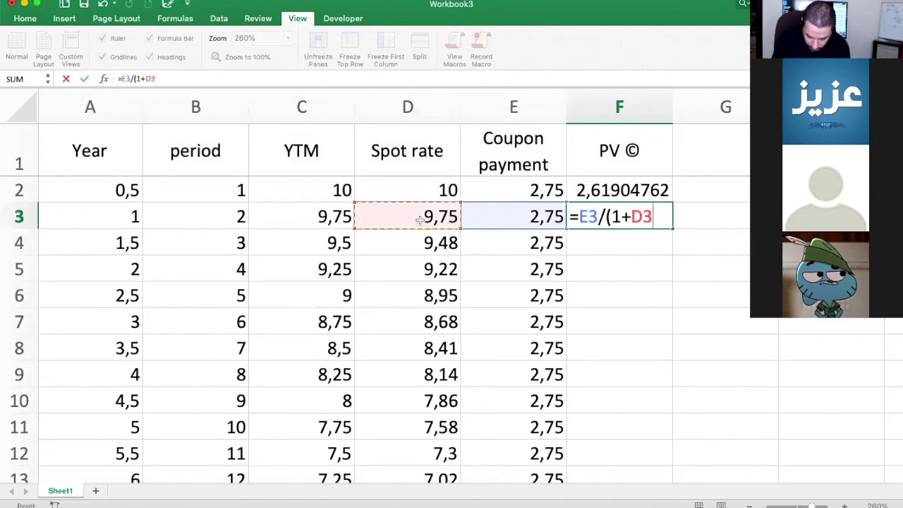
text(/)
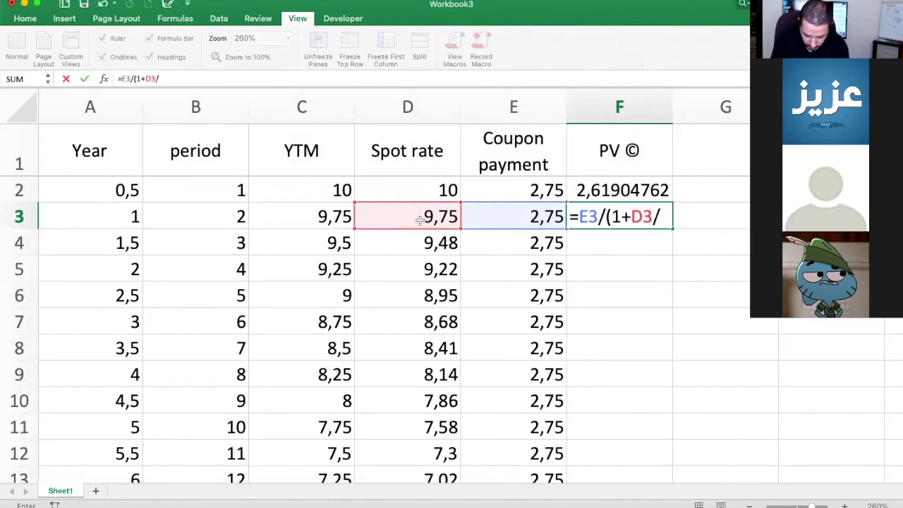
text(2)
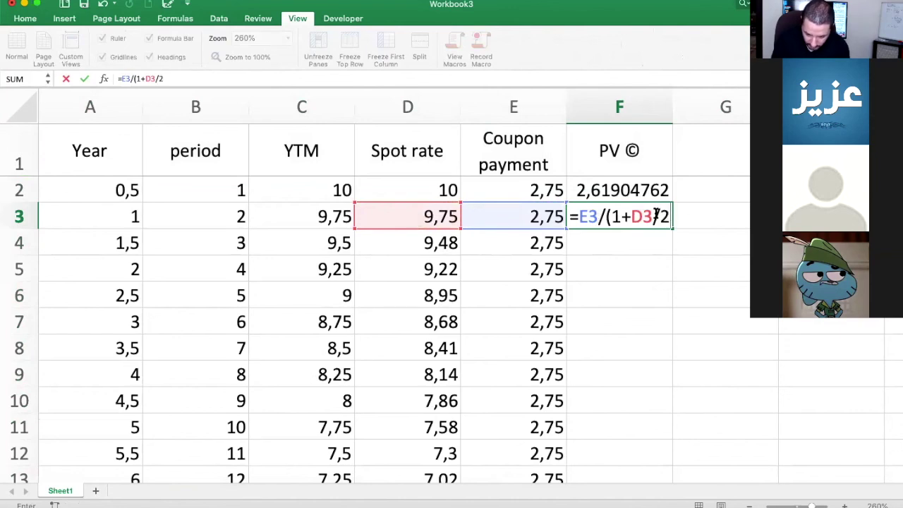
click(650, 214)
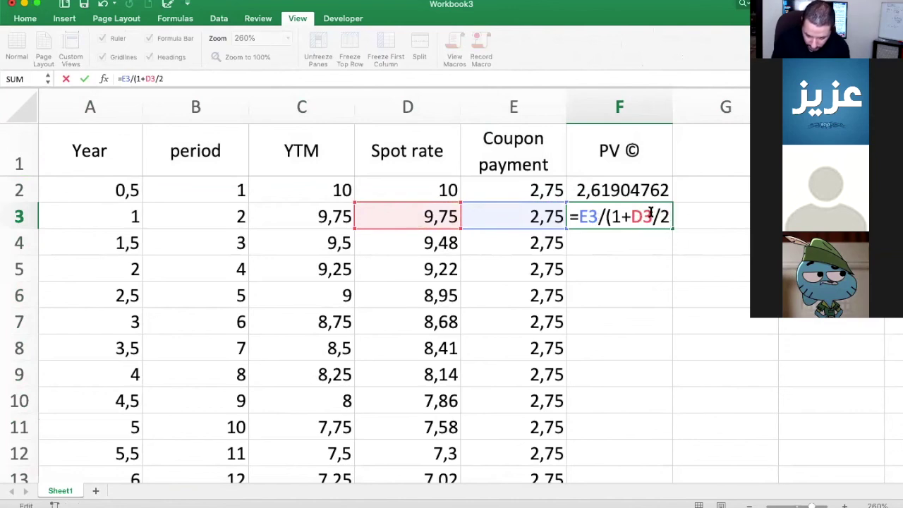
key(shift+Left)
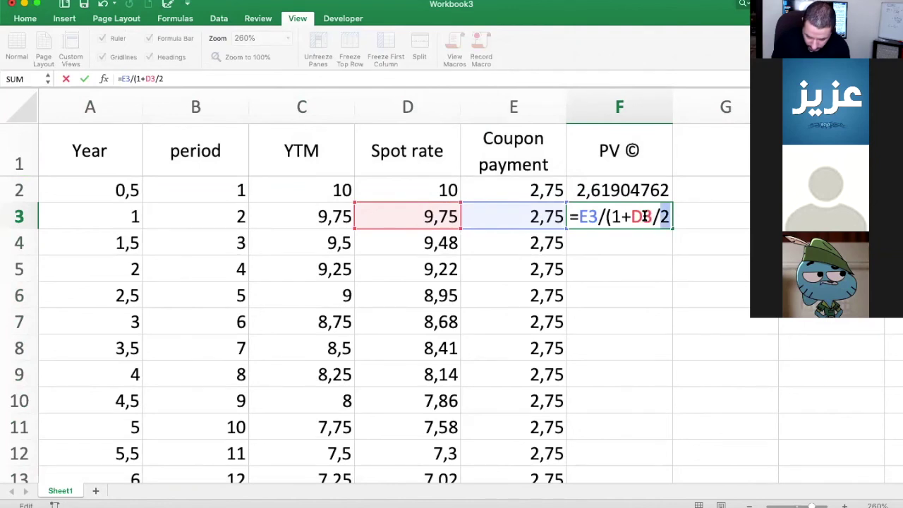
key(Right)
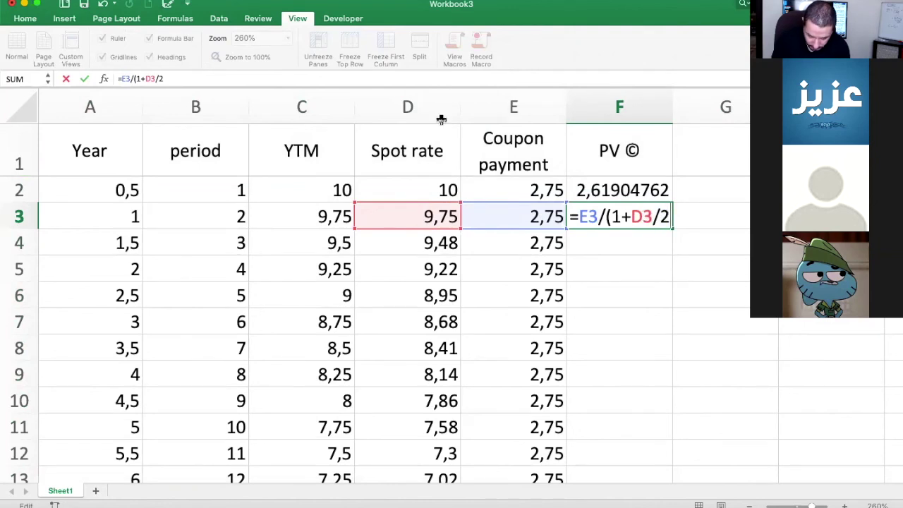
click(197, 105)
text(%/2)
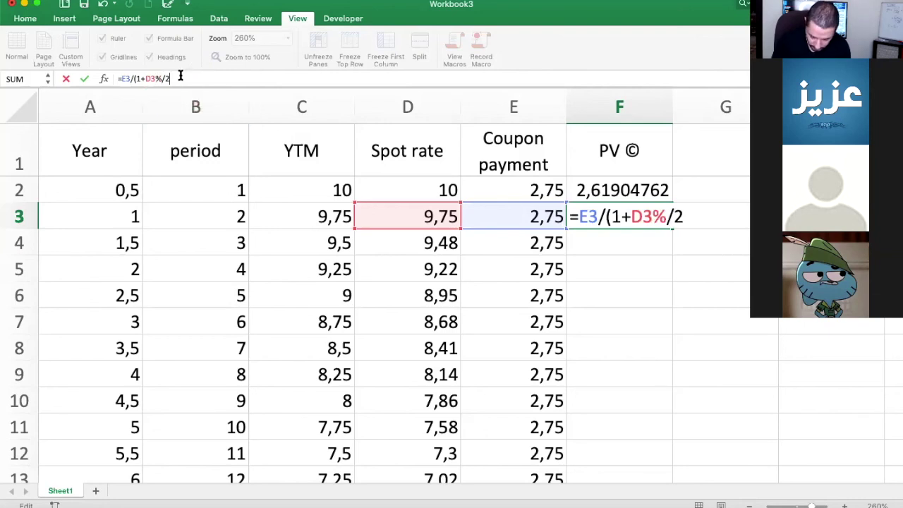
text())
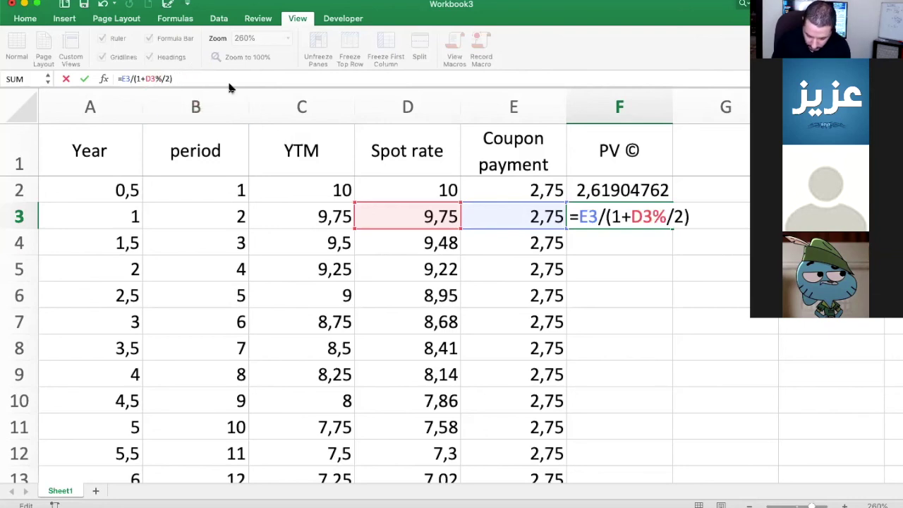
text(^)
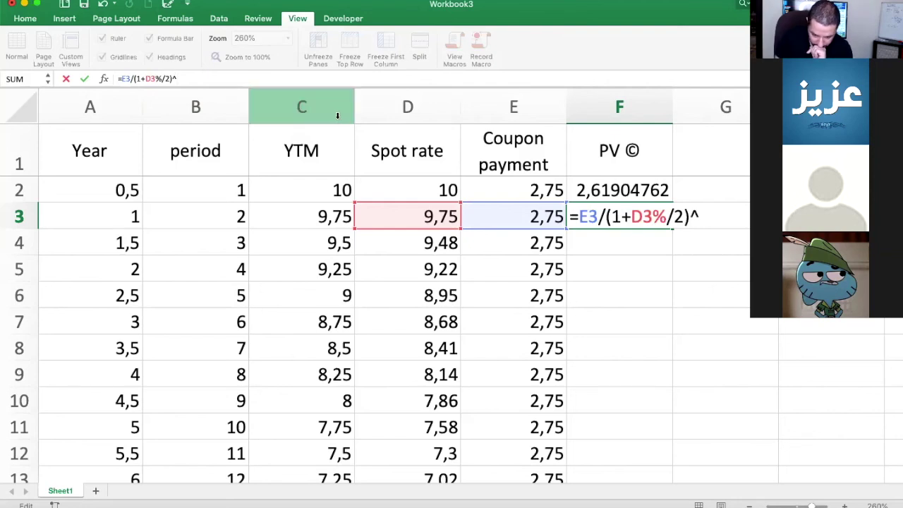
click(221, 222)
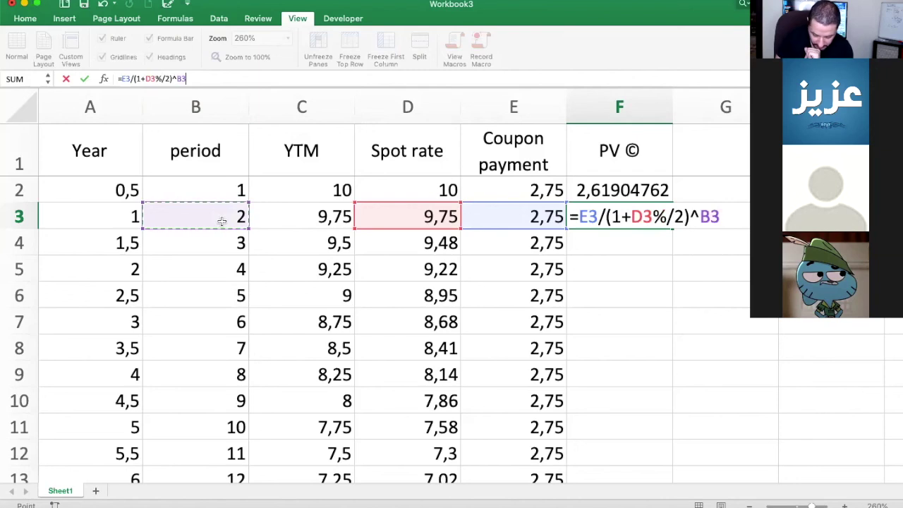
key(Return)
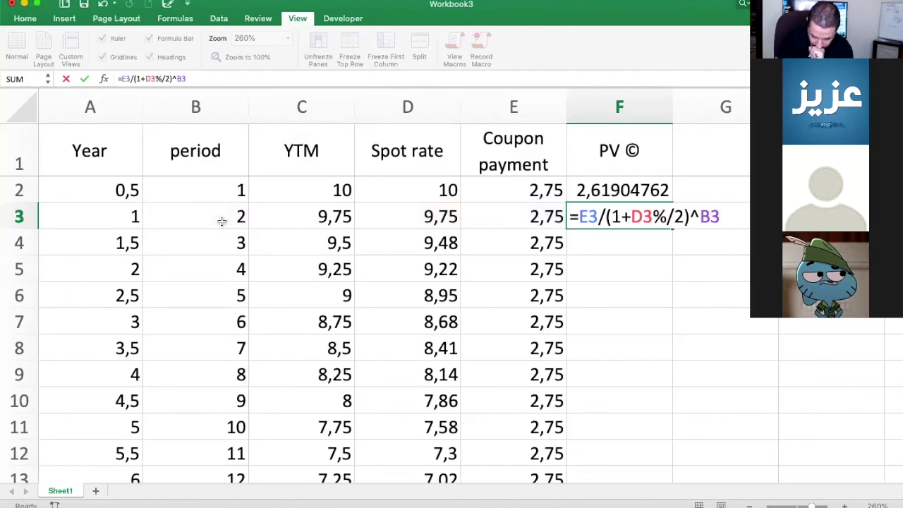
Fill the present value formula from F3 down to F19, the row for year 9, and check the filled column.
click(662, 216)
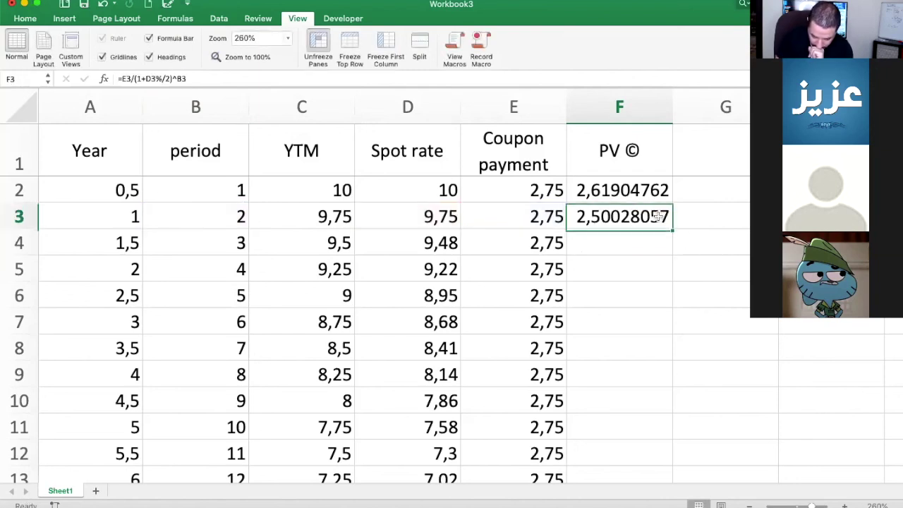
drag(671, 229, 667, 253)
click(655, 246)
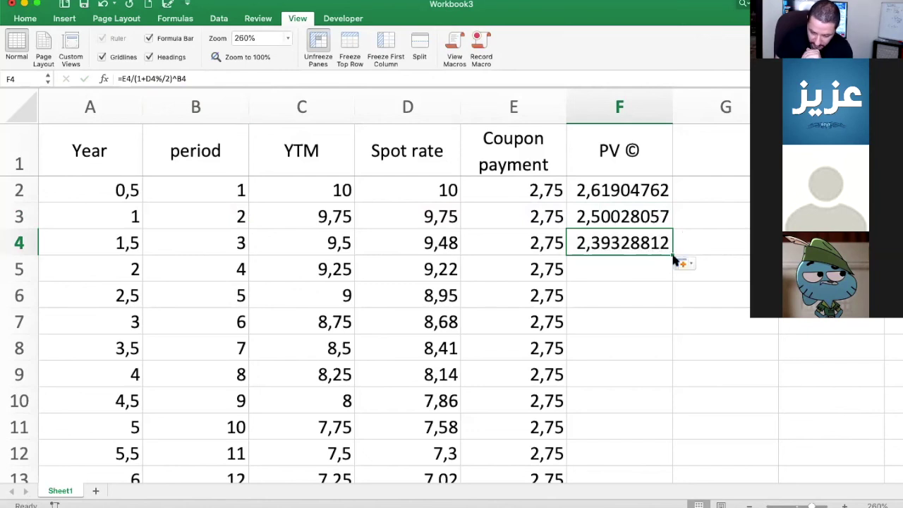
drag(675, 252, 632, 213)
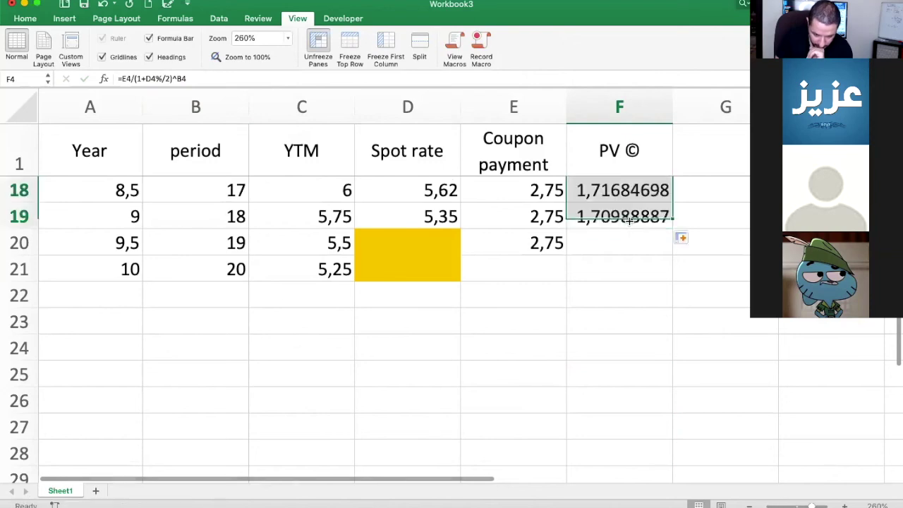
click(224, 217)
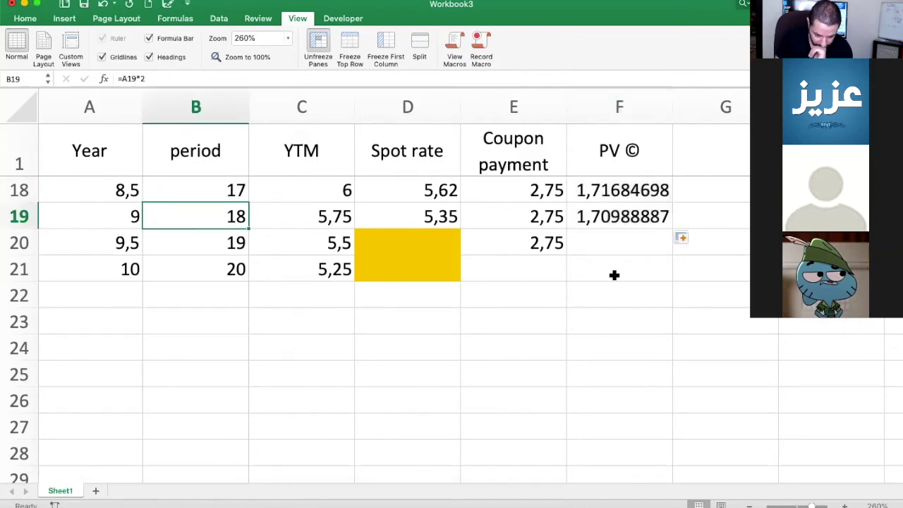
scroll(644, 285, up, 3)
scroll(644, 285, up, 10)
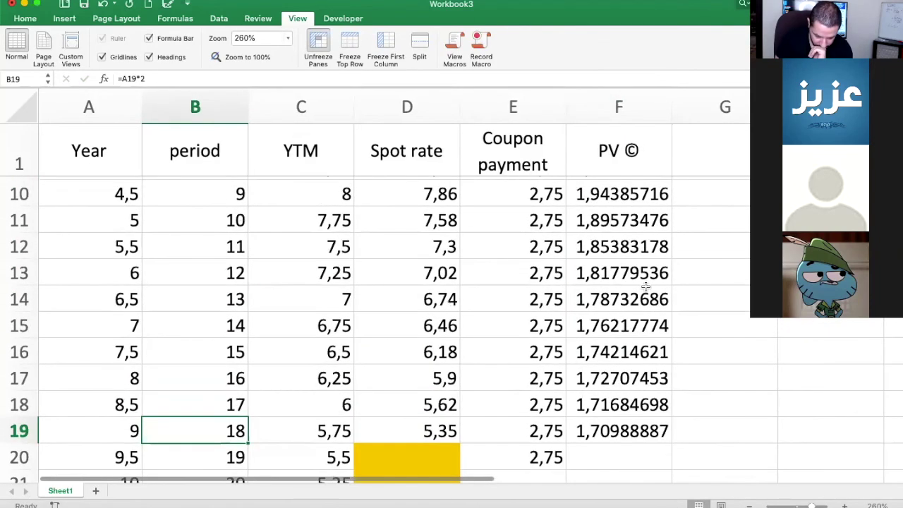
scroll(643, 284, up, 3)
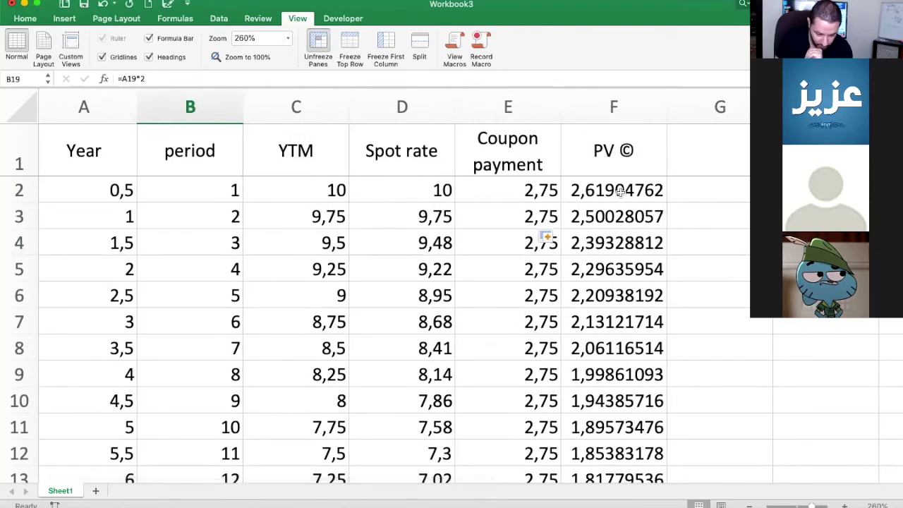
Enter the label "Sum(P1_P18)" in A23 and widen column A so the label fits.
scroll(621, 282, down, 11)
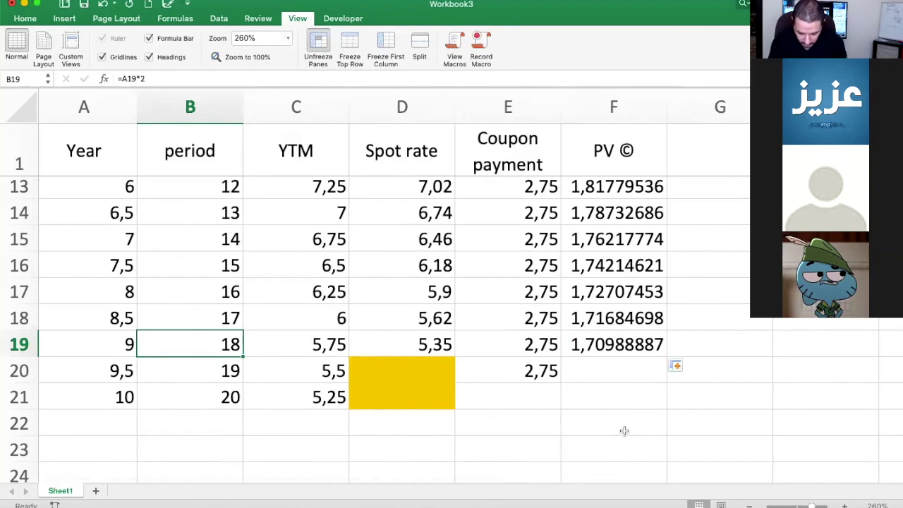
click(98, 450)
text(S)
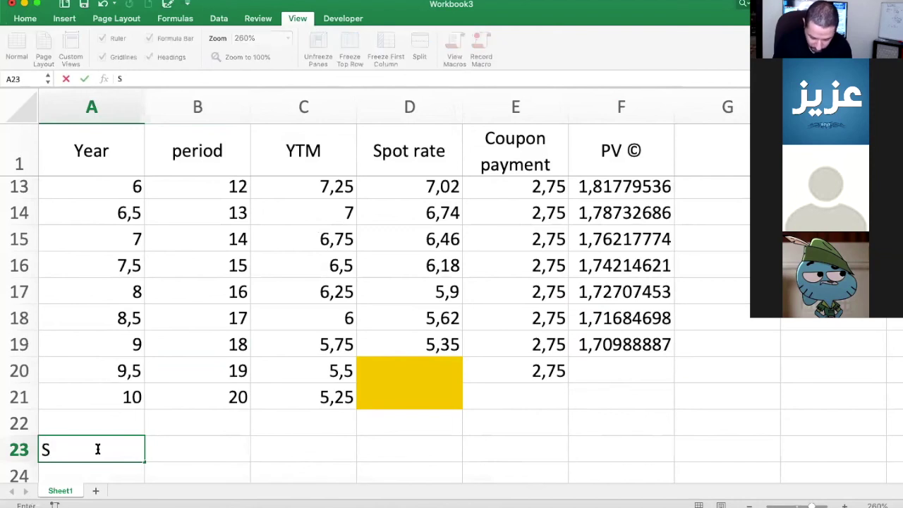
text(um()
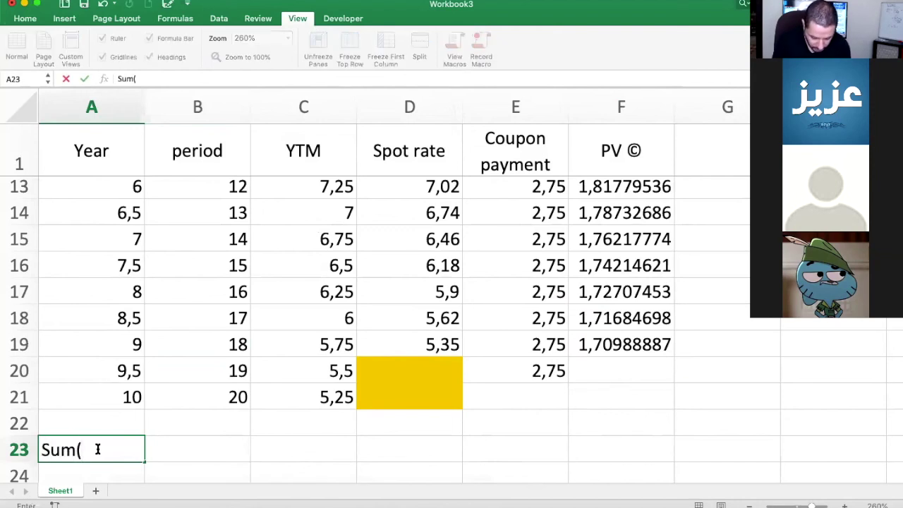
text(P)
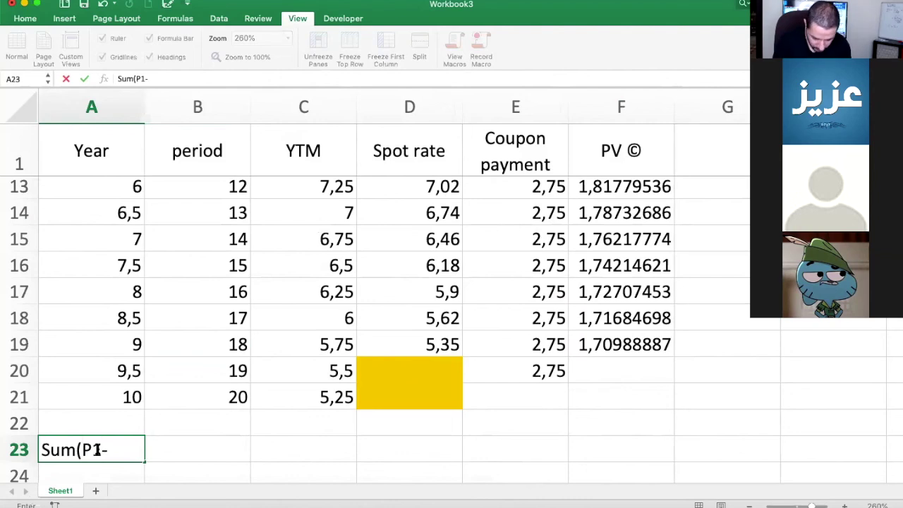
text(1-)
key(BackSpace)
text(_)
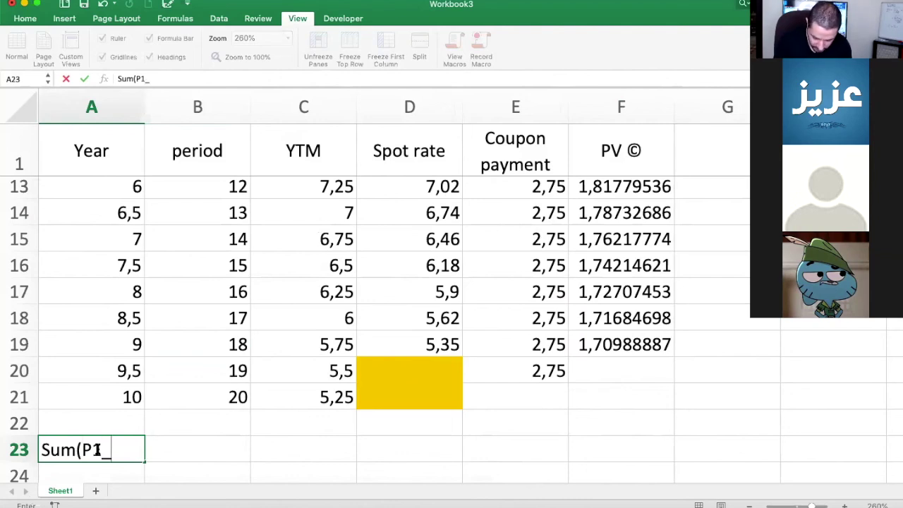
text(P18)
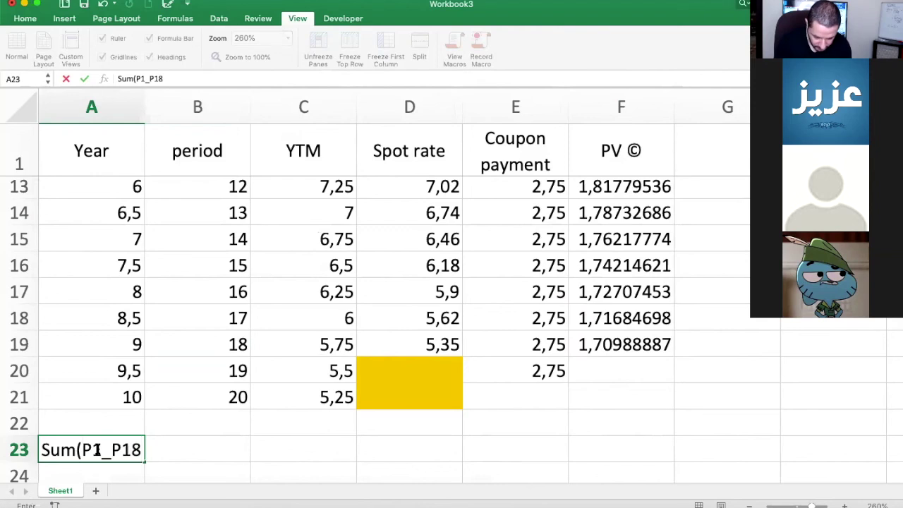
text())
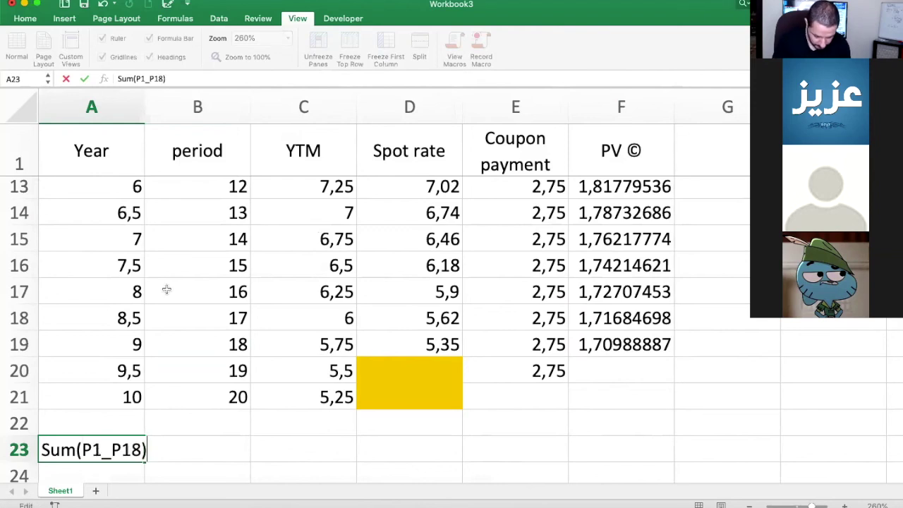
key(Return)
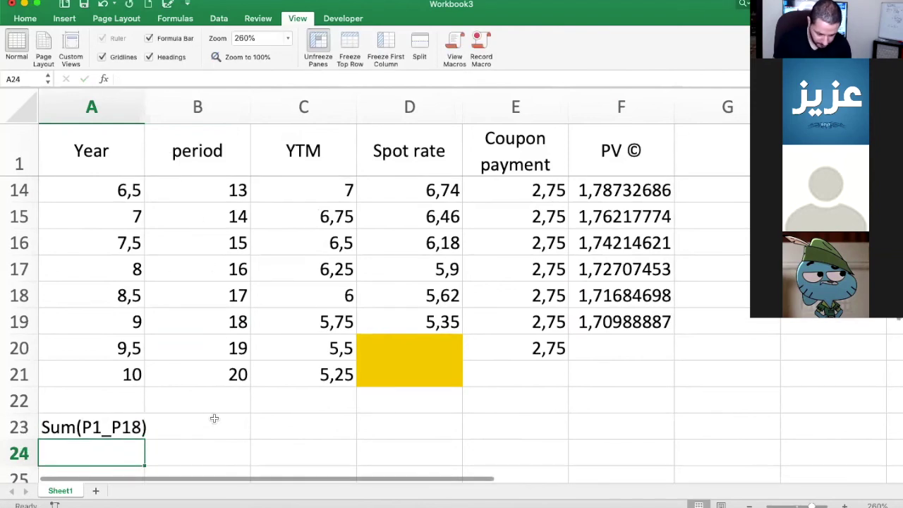
click(206, 422)
drag(143, 134, 162, 133)
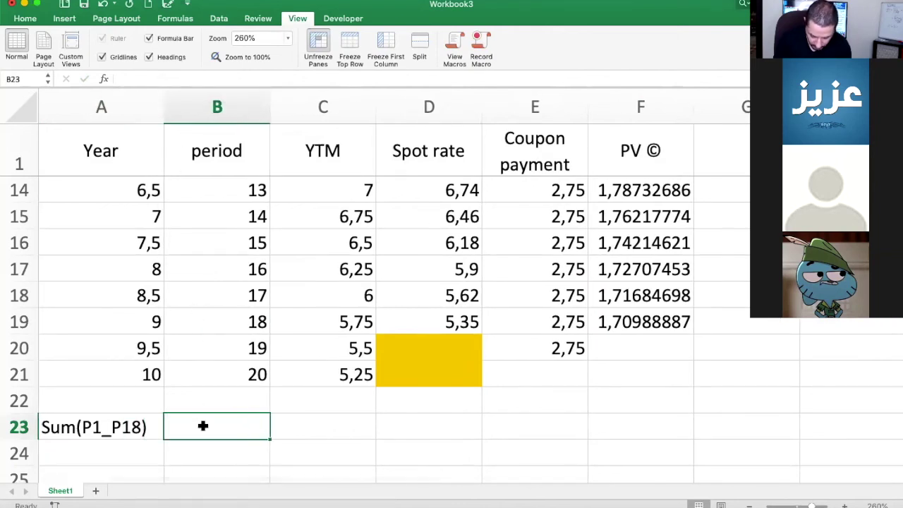
Total the coupon present values of periods 1 to 18 in B23 with =SUM(F2:F19).
text(=sum)
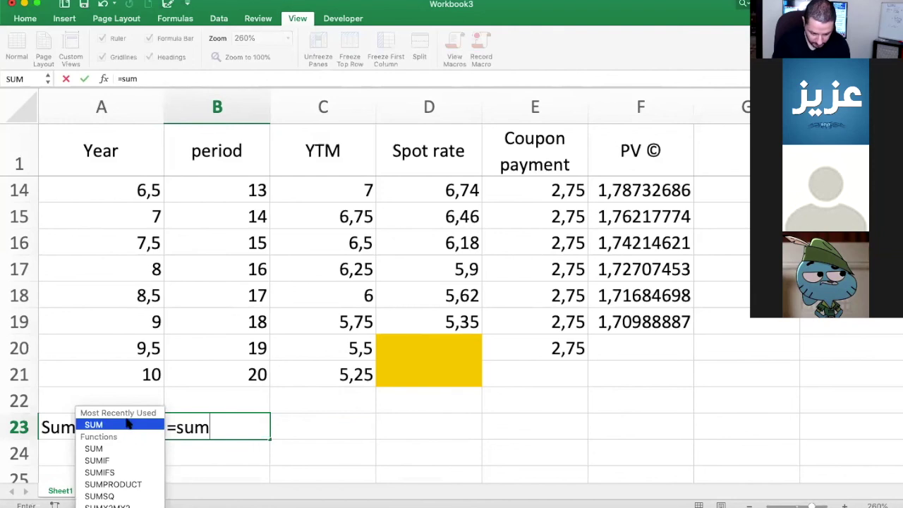
double_click(127, 423)
scroll(719, 431, up, 2)
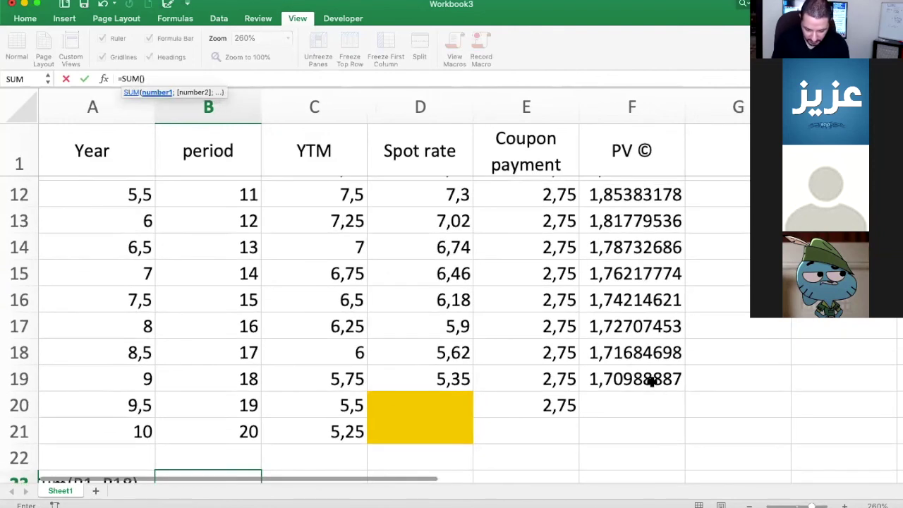
click(655, 378)
drag(637, 246, 631, 187)
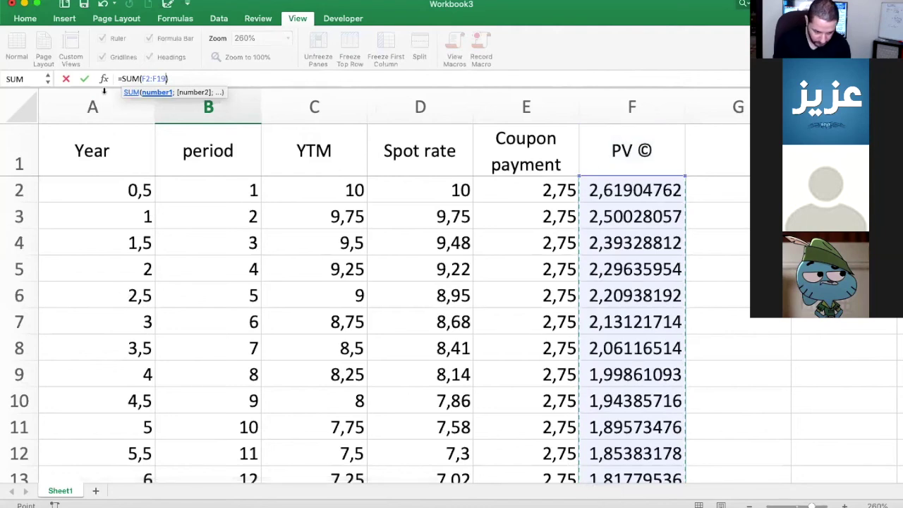
click(85, 76)
scroll(179, 380, down, 4)
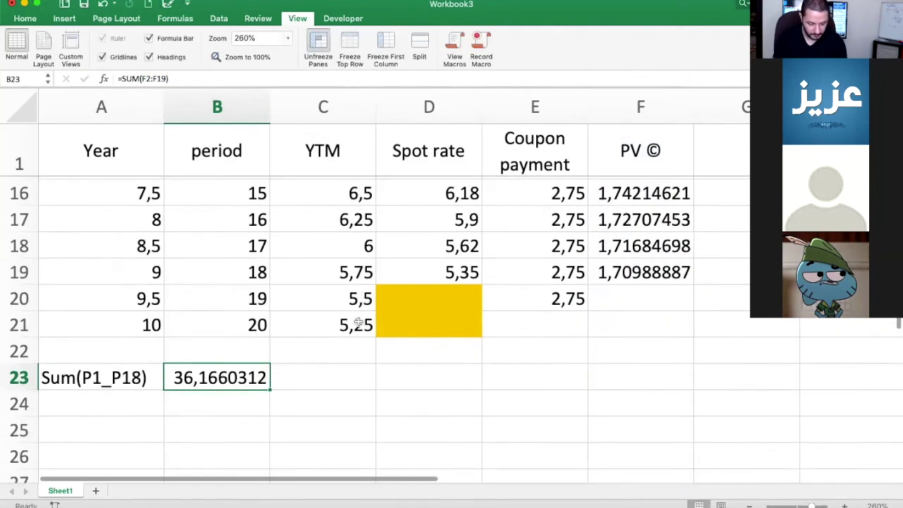
click(118, 385)
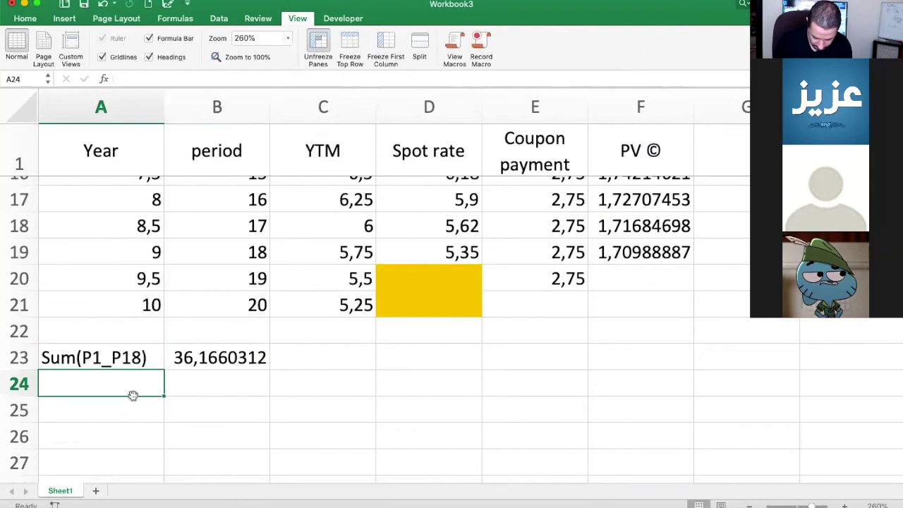
click(199, 388)
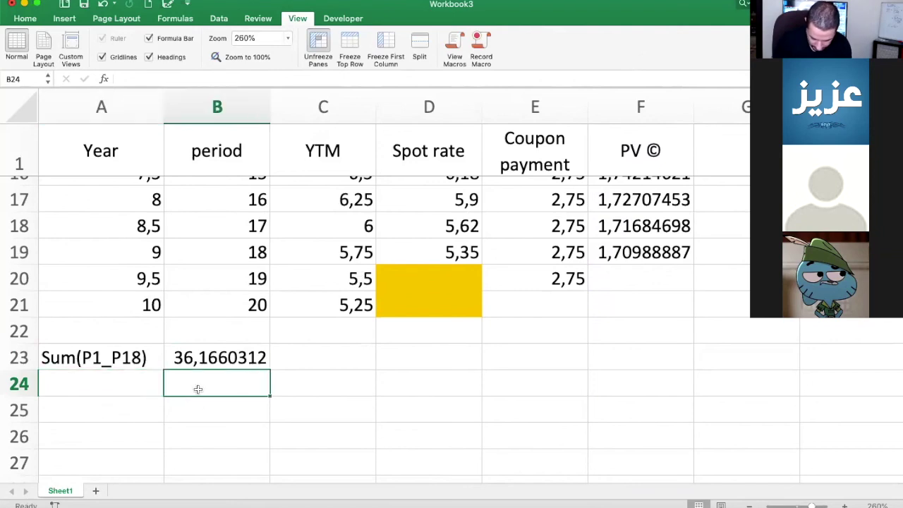
text(=)
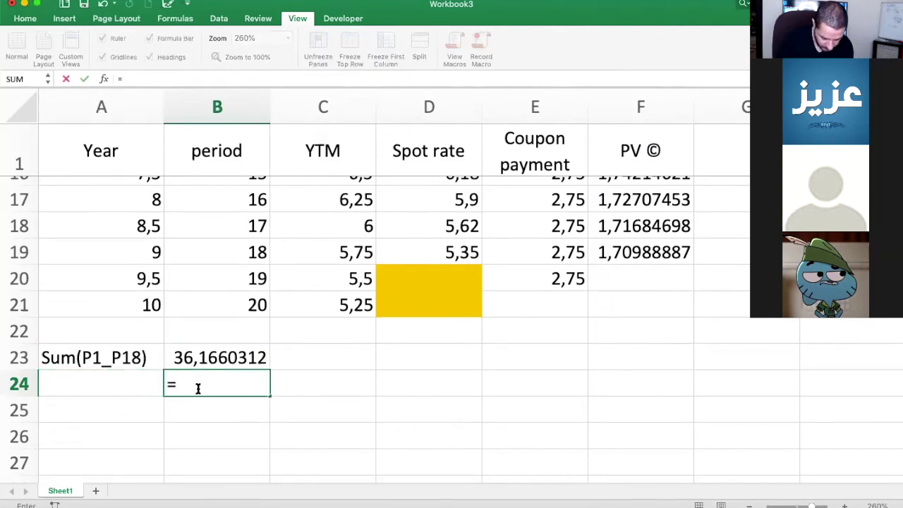
text(1)
key(BackSpace)
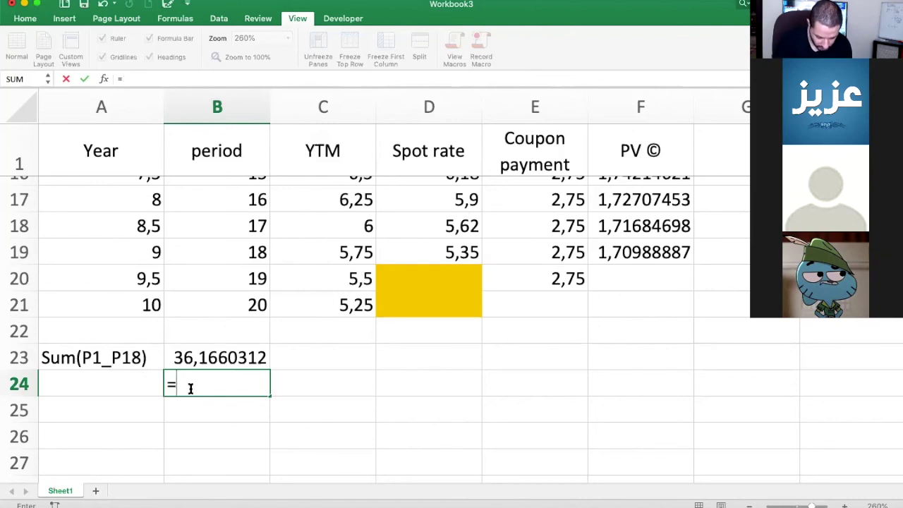
click(113, 385)
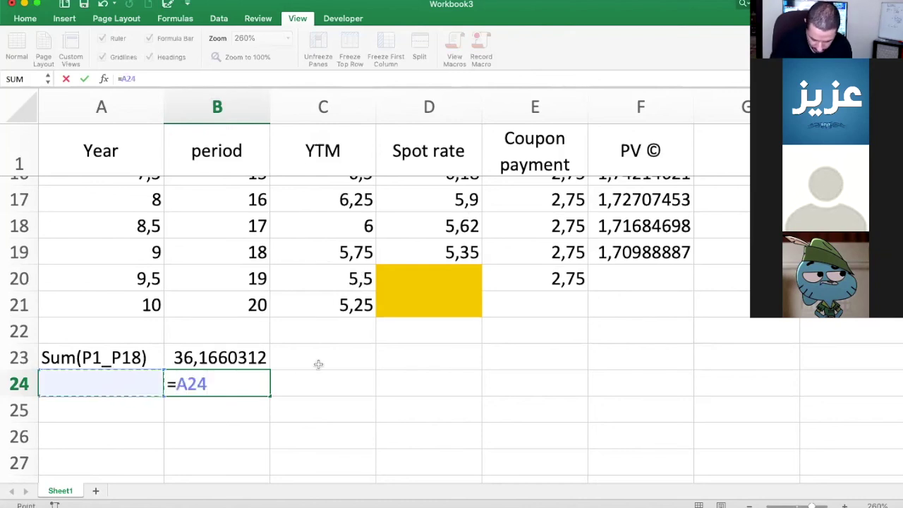
key(BackSpace)
key(BackSpace)
key(BackSpace)
key(BackSpace)
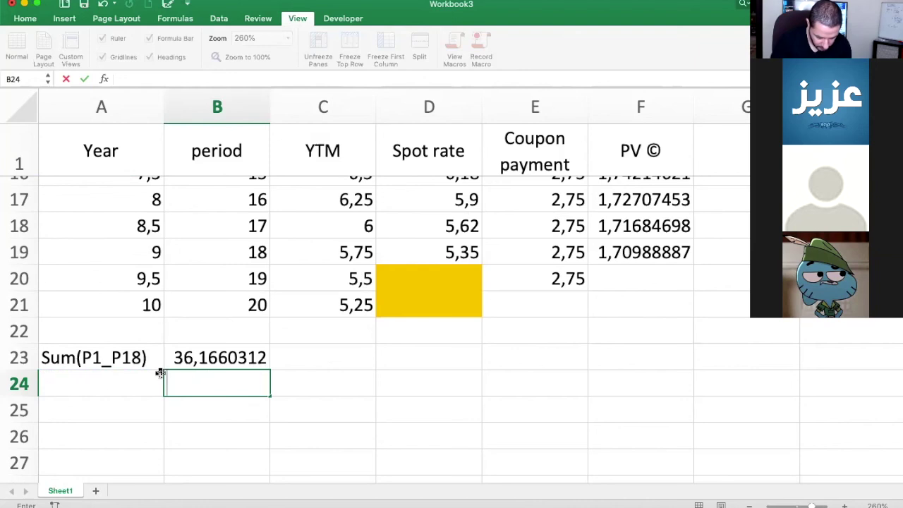
Enter the label "PV (C19)" in A24, below the coupon sum label.
click(134, 379)
text(PV ()
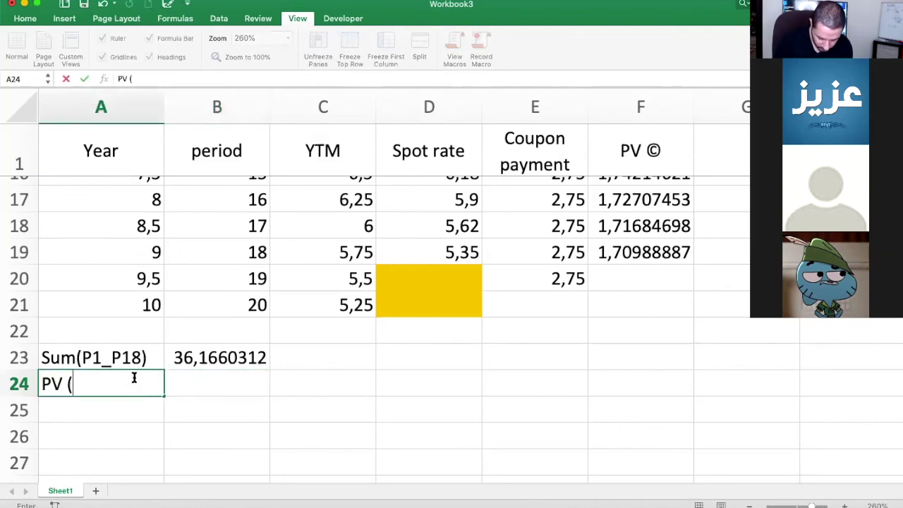
text(C)
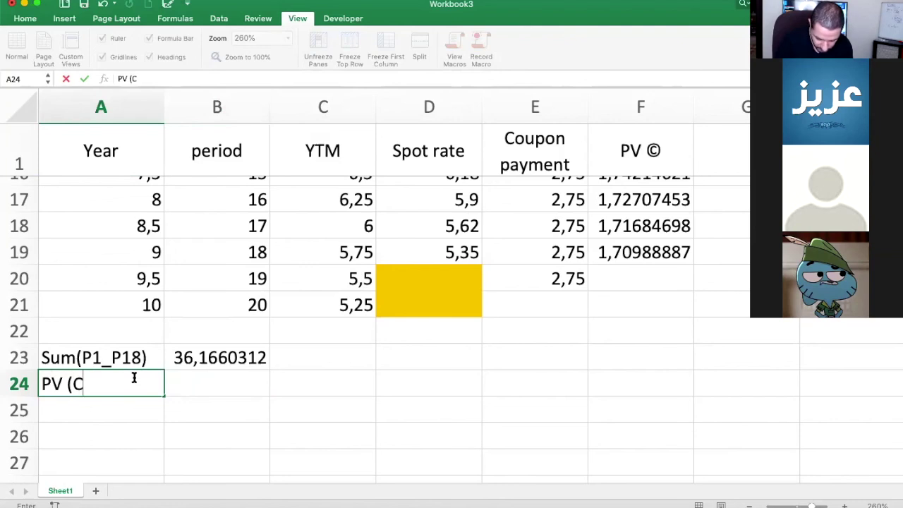
text(10)
key(BackSpace)
text(9)
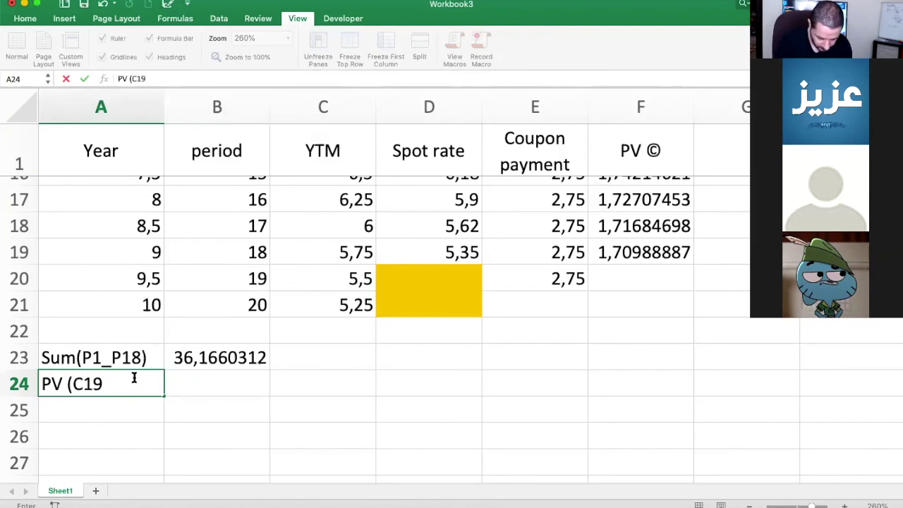
text())
Calculate the remaining present value for period 19 in B24 with =100-B23.
click(213, 387)
text(=)
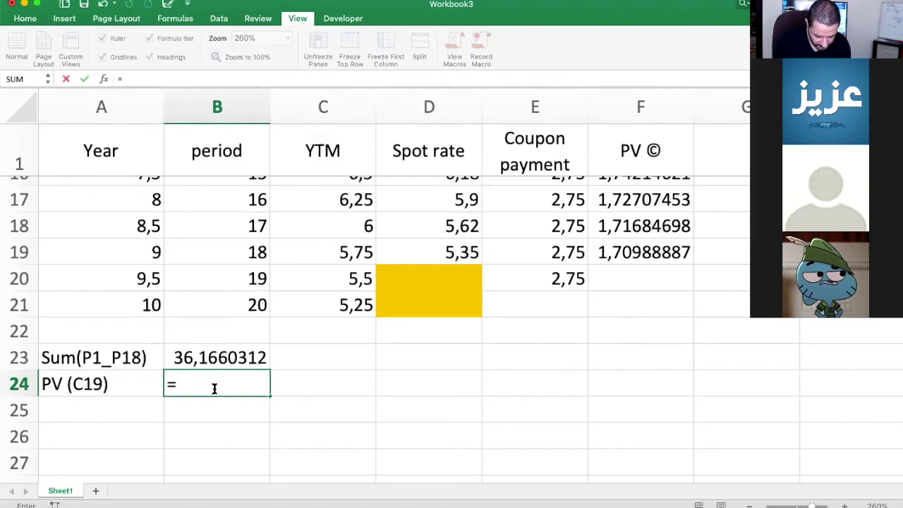
text(1)
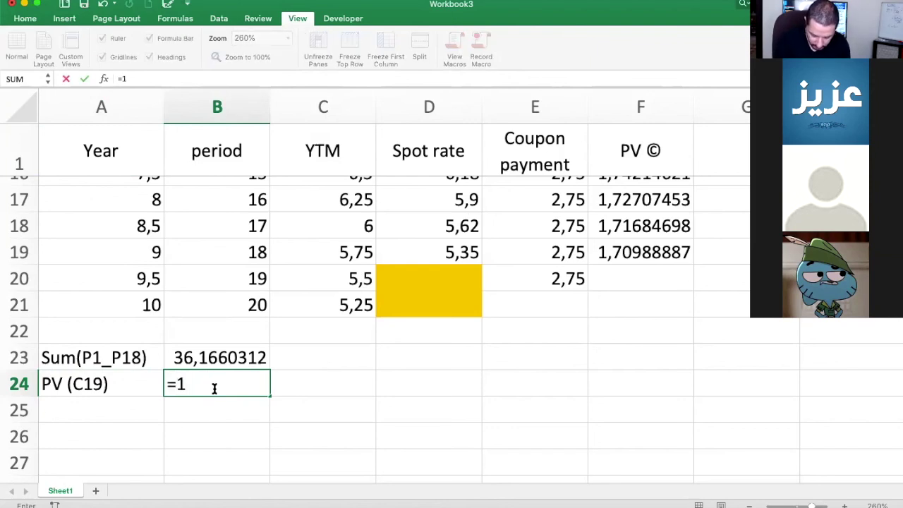
text(00-)
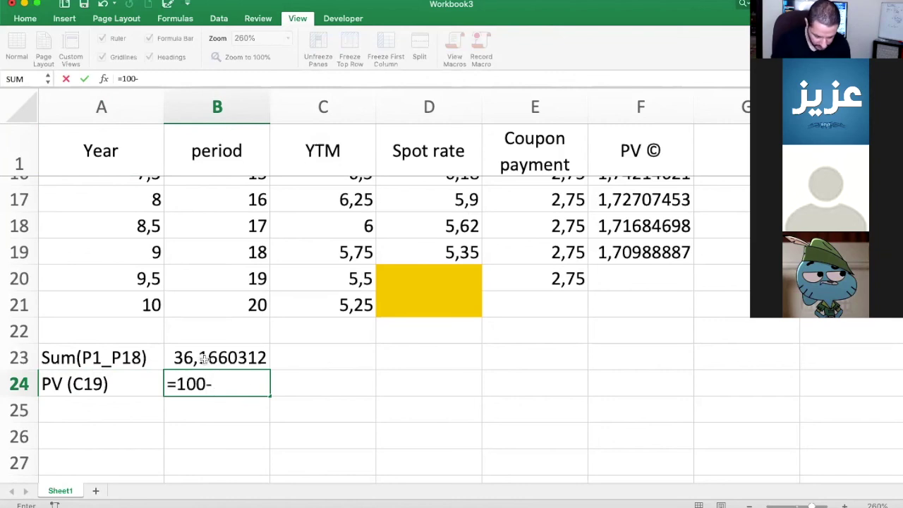
click(213, 357)
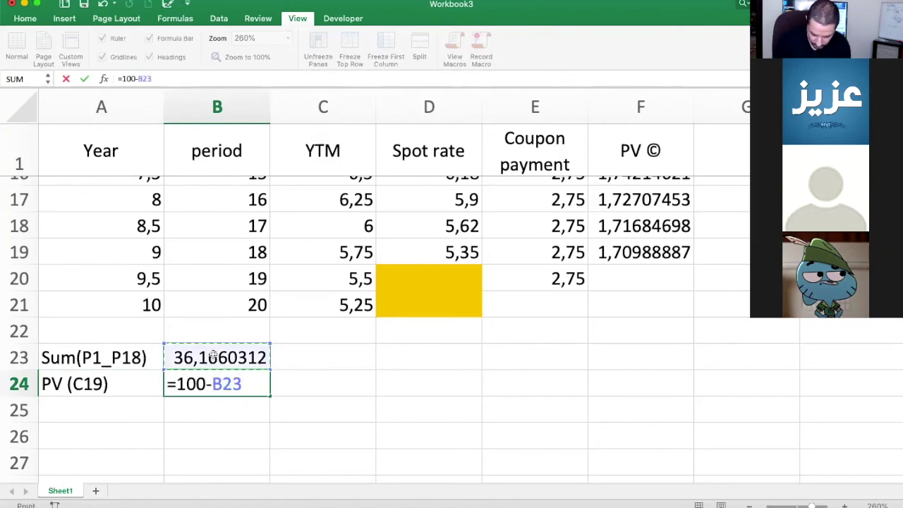
key(Return)
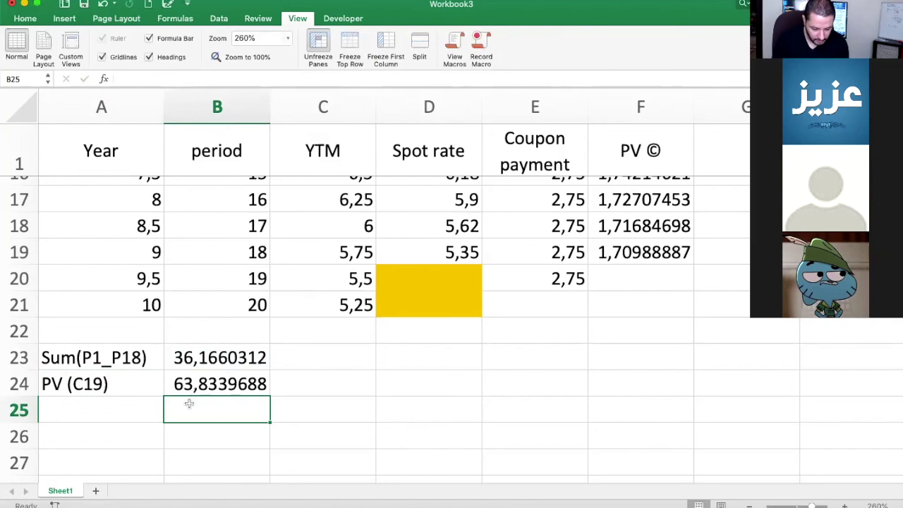
Enter the label "z19" in A25 for the period 19 spot rate.
click(129, 408)
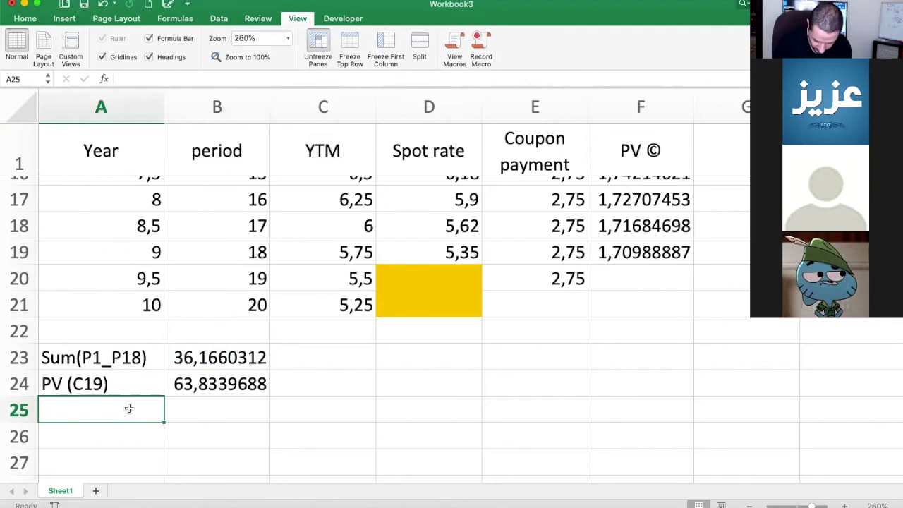
text(z&)
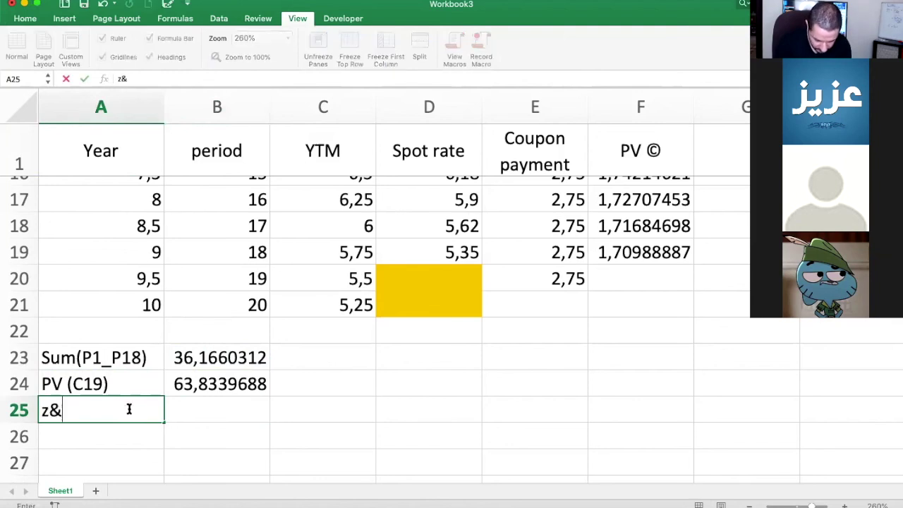
key(BackSpace)
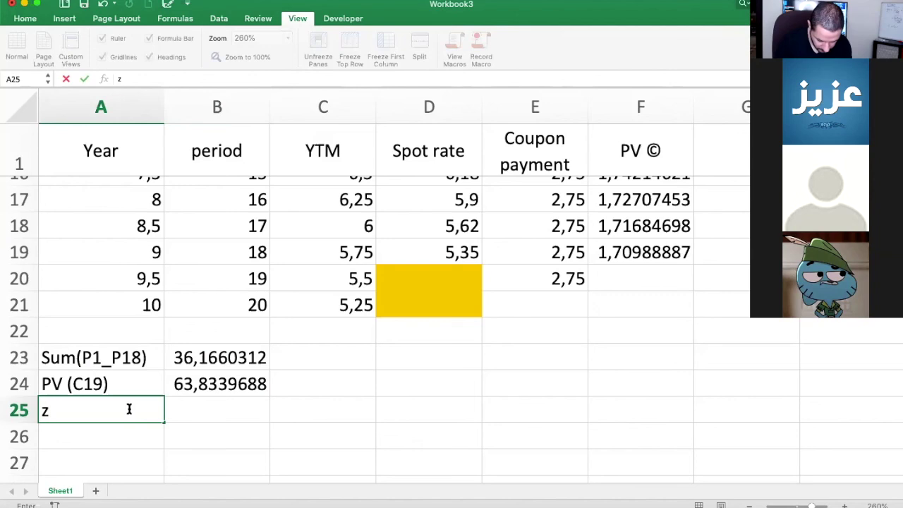
text(19)
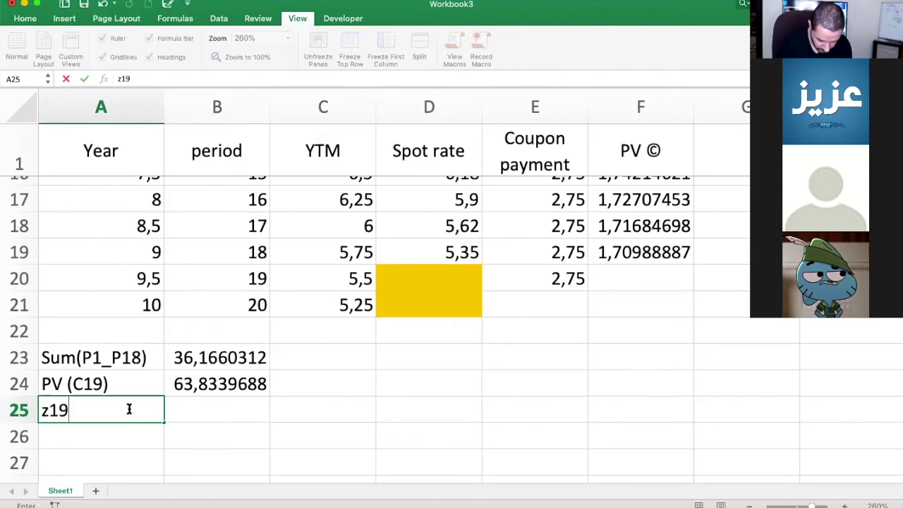
Try to calculate the period 19 rate in B25 with =(2,75/B24)^(1/19).
click(214, 409)
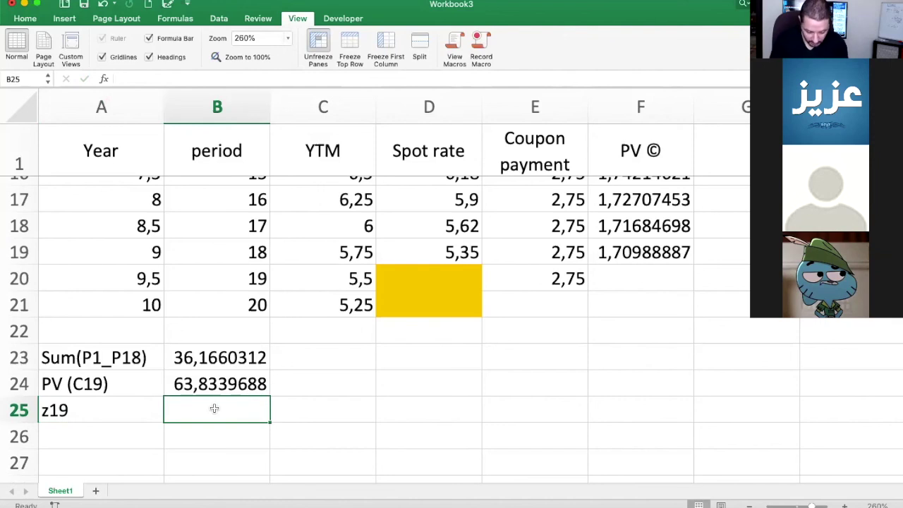
text(=)
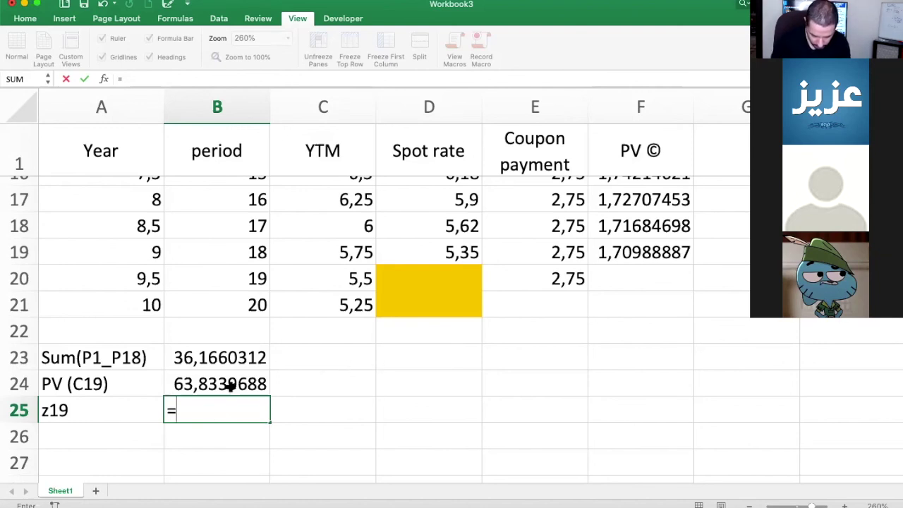
text(2)
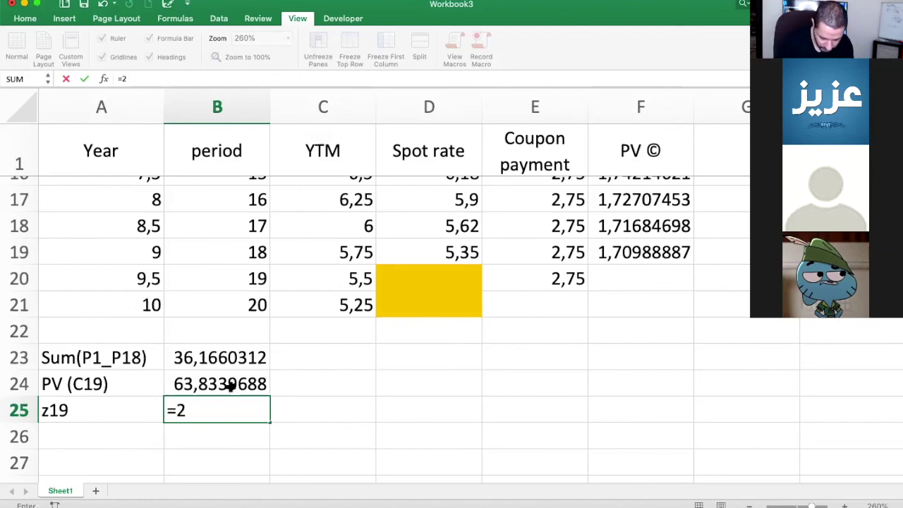
text(,75)
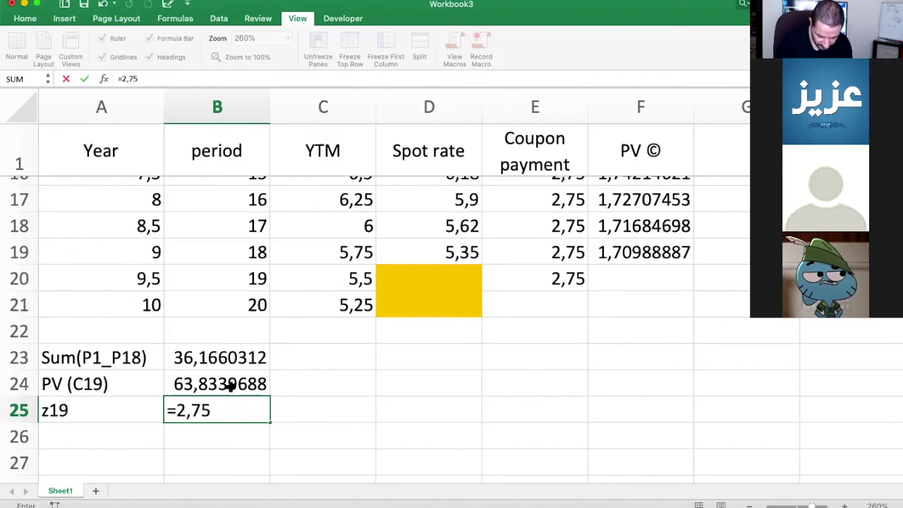
click(180, 410)
text(()
click(219, 415)
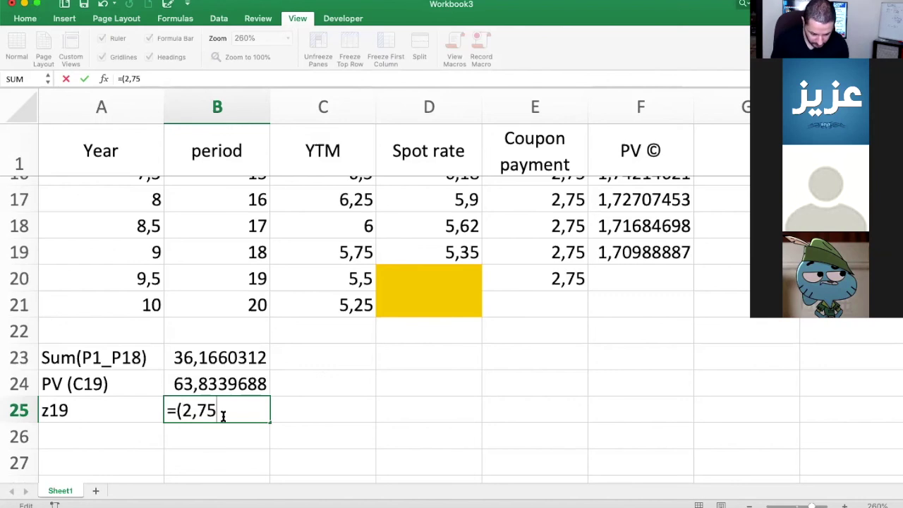
text(/)
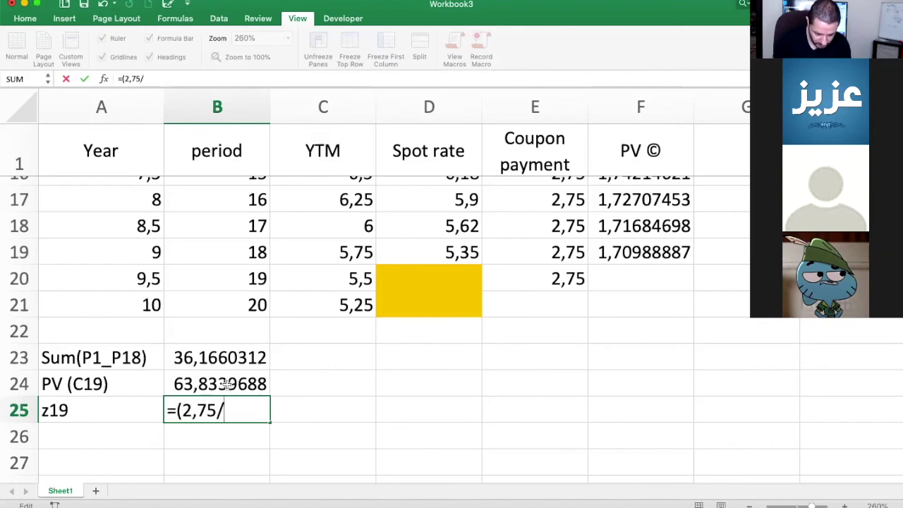
click(226, 383)
text())
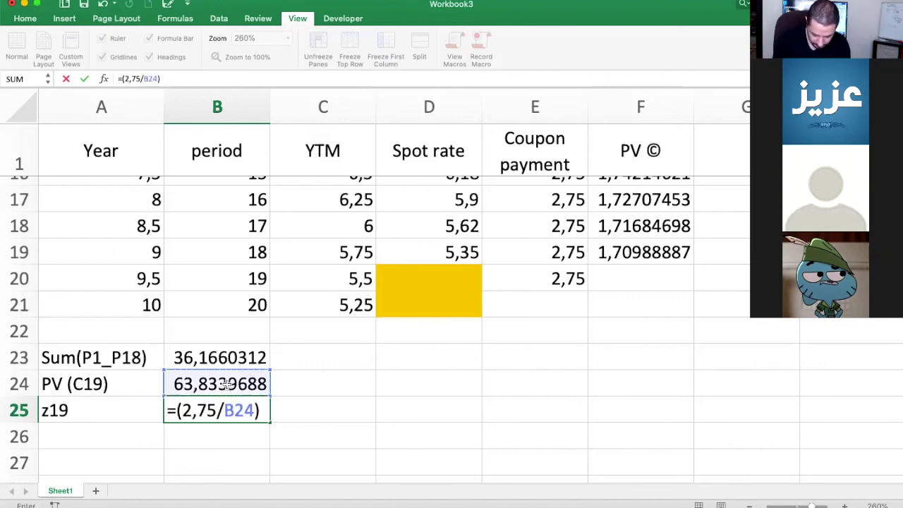
text(^)
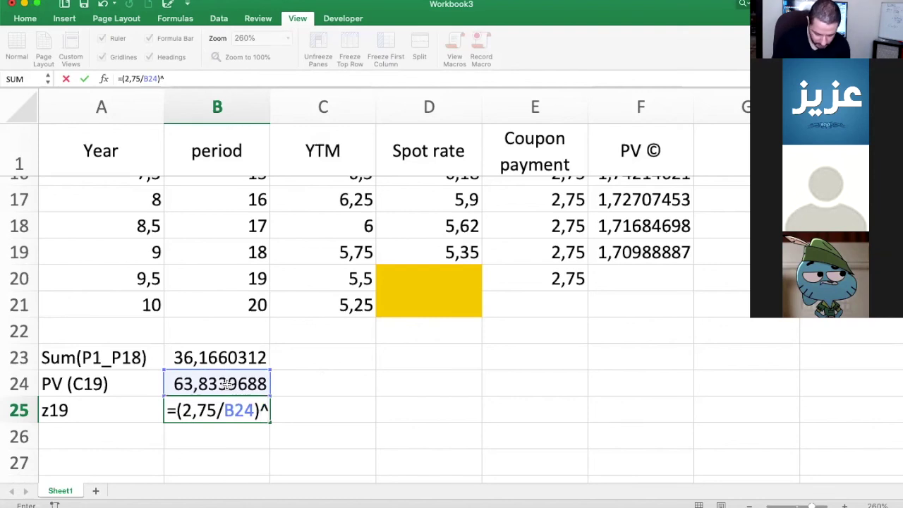
text(&)
key(BackSpace)
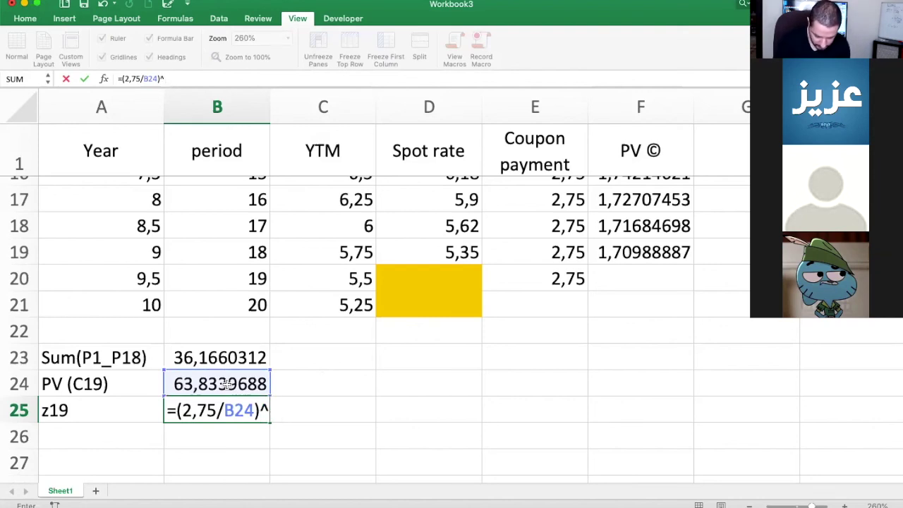
text((1/)
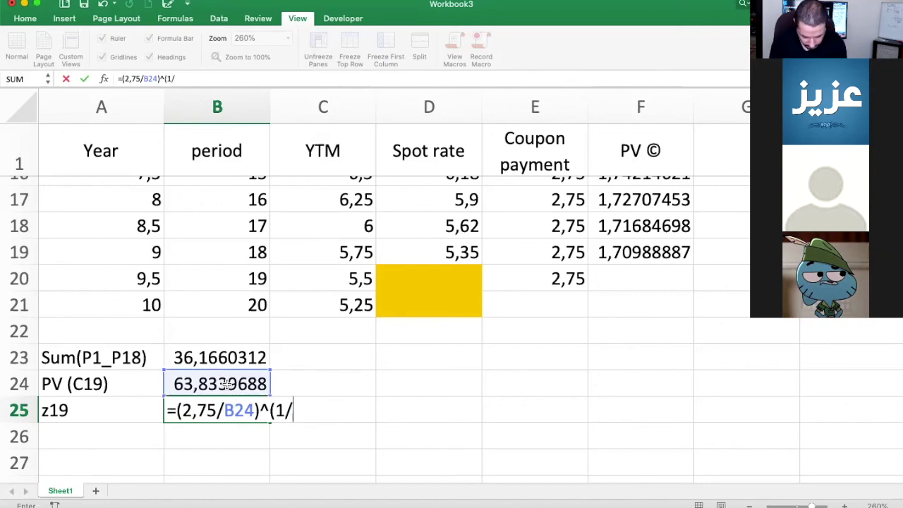
text(19)
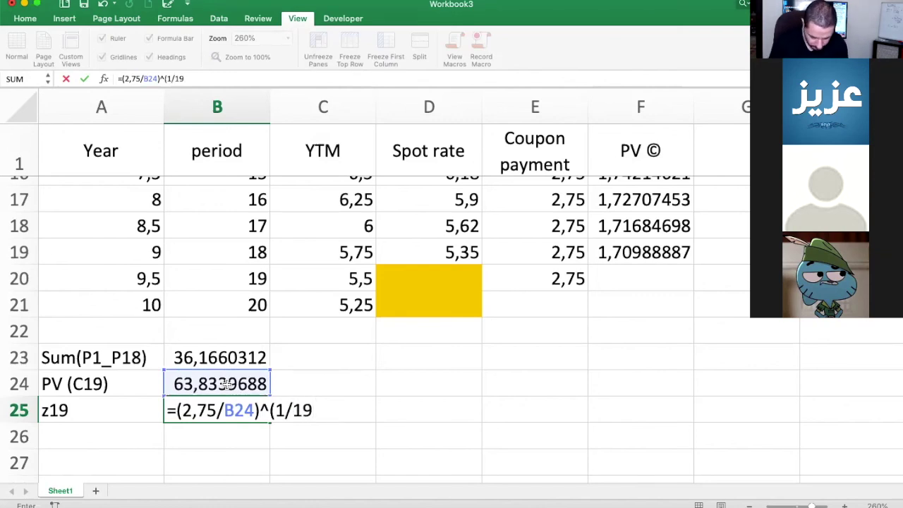
text())
key(Return)
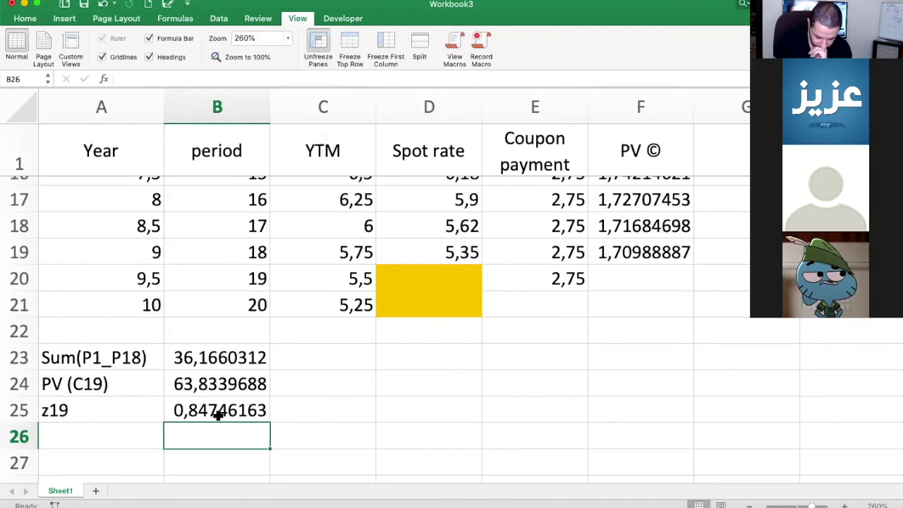
Clear the z19 formula from B25.
click(219, 416)
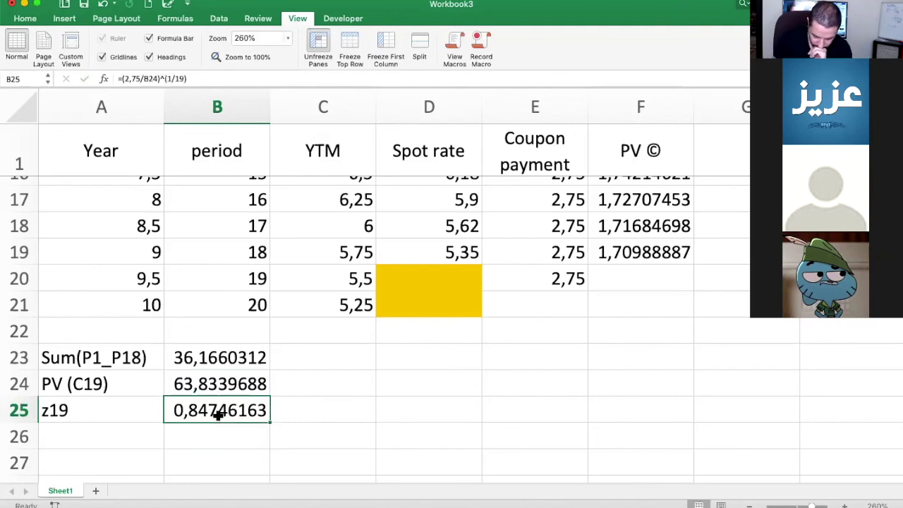
key(BackSpace)
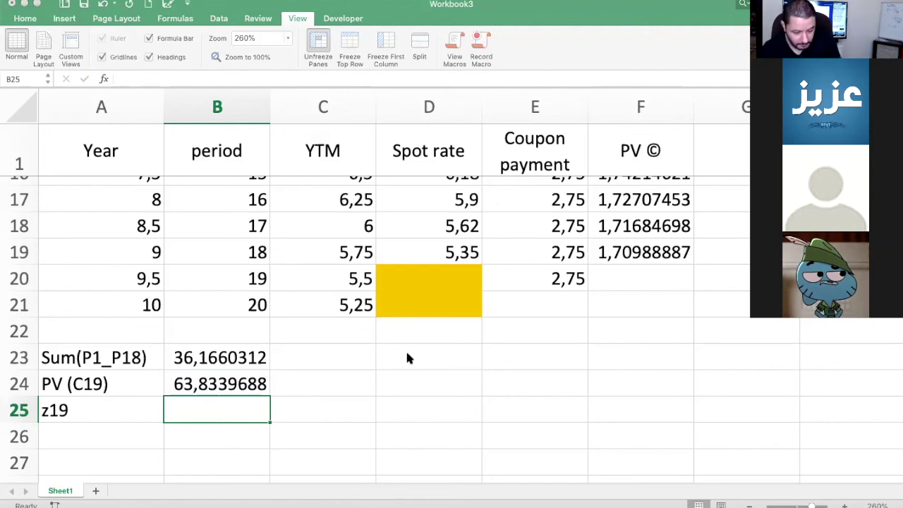
scroll(407, 357, up, 5)
scroll(407, 358, down, 5)
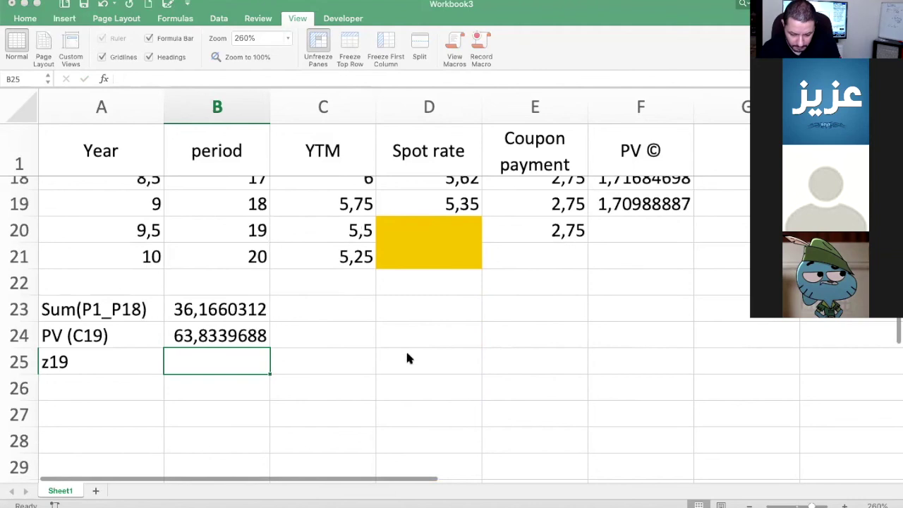
scroll(406, 358, up, 1)
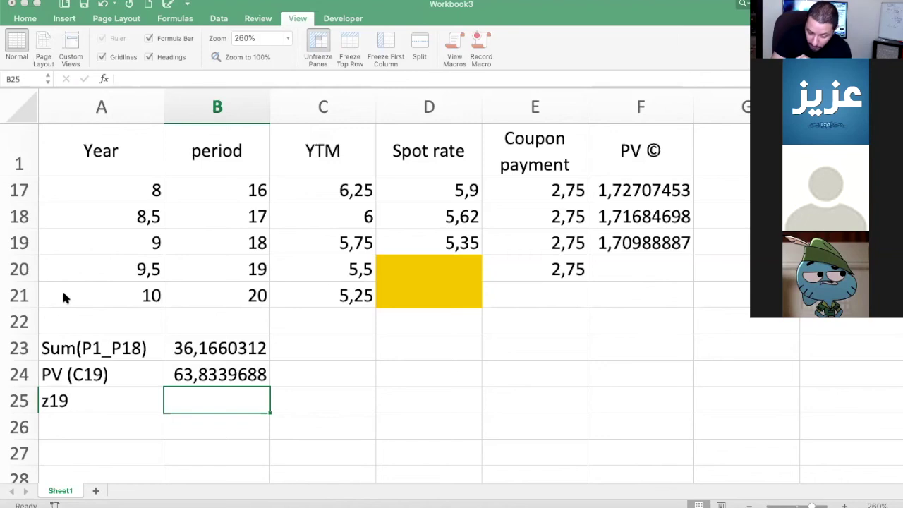
scroll(64, 296, up, 1)
scroll(85, 296, down, 1)
scroll(561, 317, up, 10)
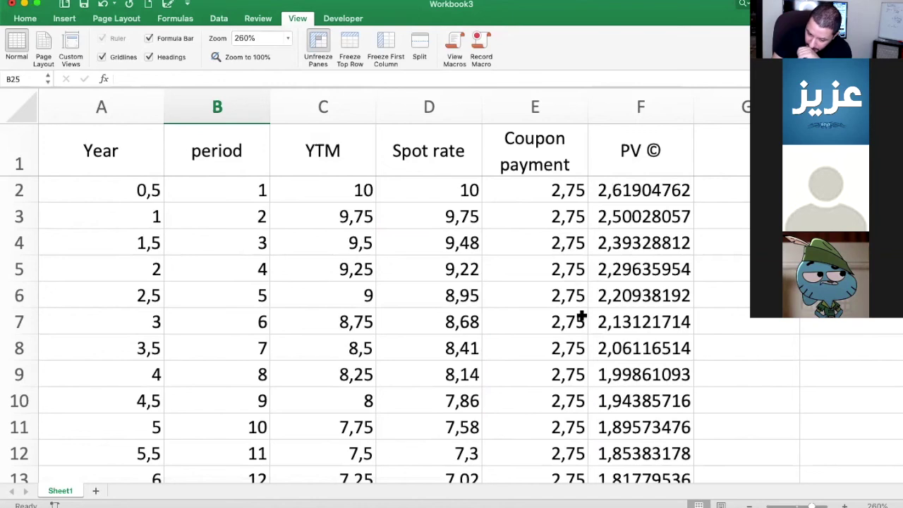
scroll(557, 210, down, 2)
scroll(557, 211, down, 4)
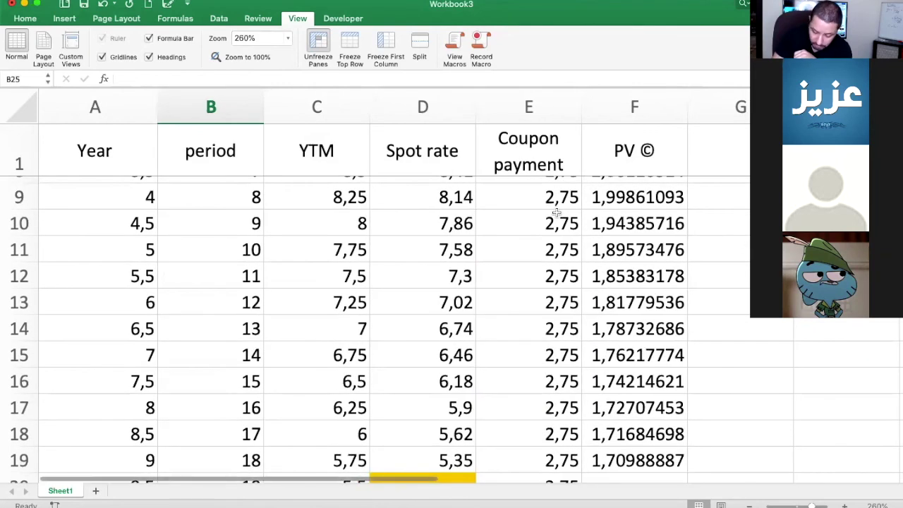
scroll(559, 368, up, 5)
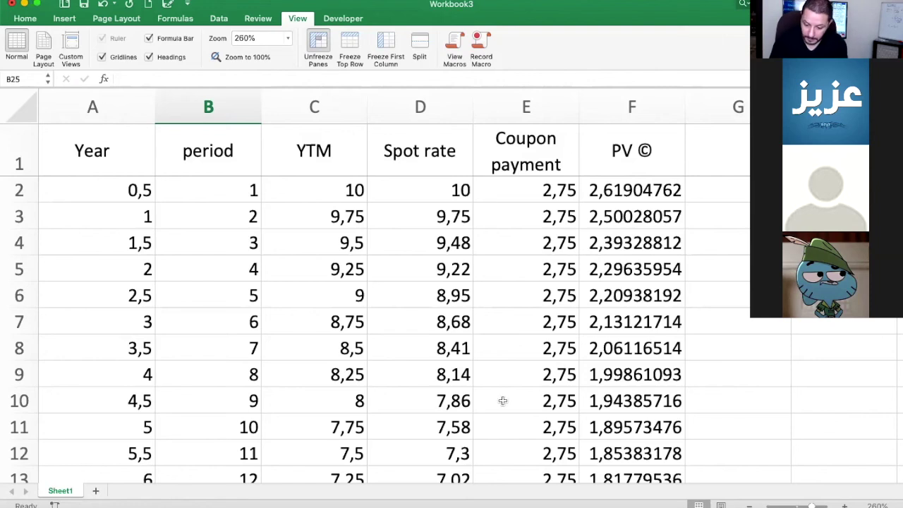
scroll(539, 383, down, 4)
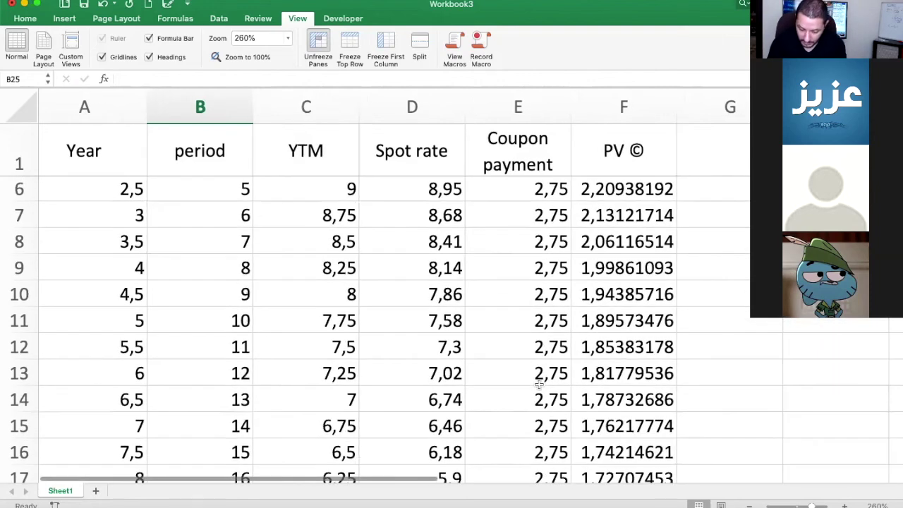
scroll(540, 383, down, 5)
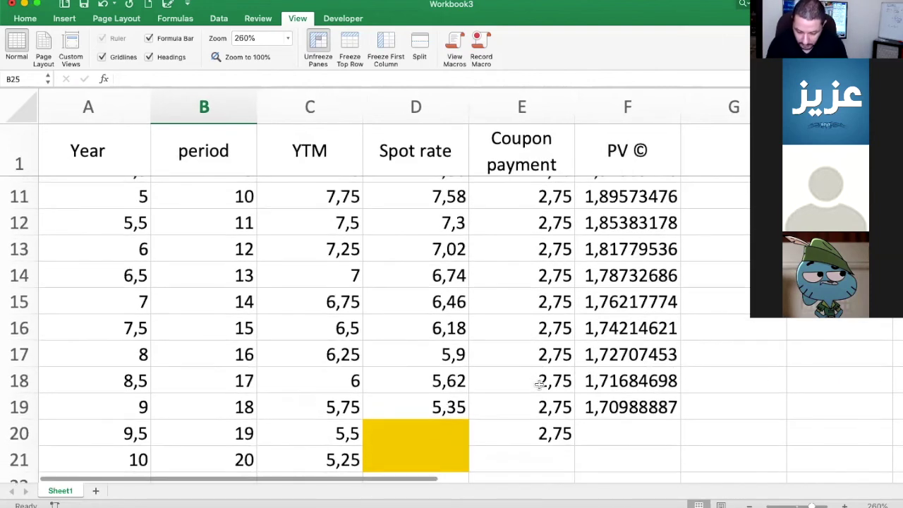
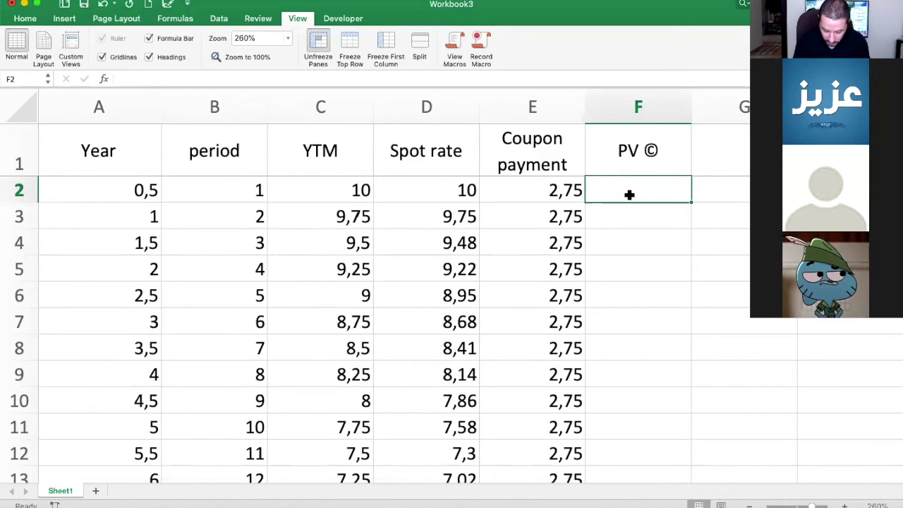
Calculate the period 1 coupon's present value in F2 with =E2/(1+D2%/2)^B2.
text(=)
click(549, 191)
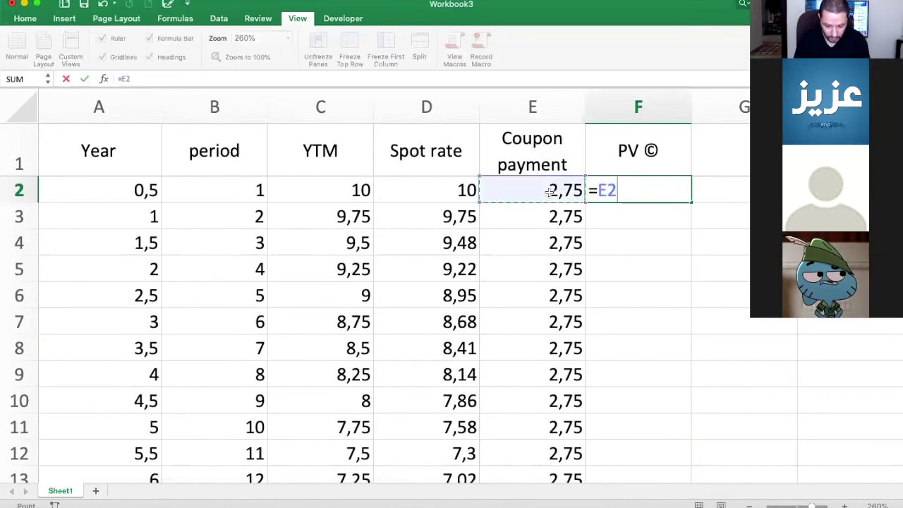
text(/)
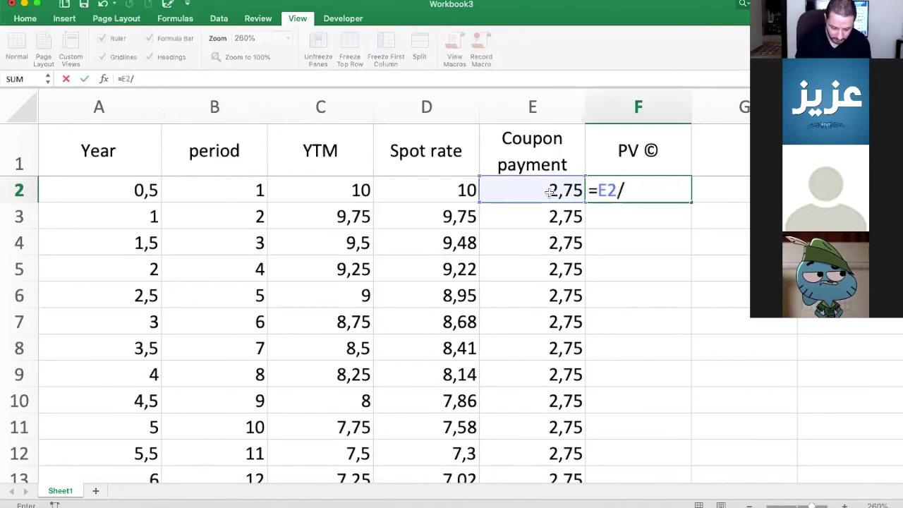
text(()
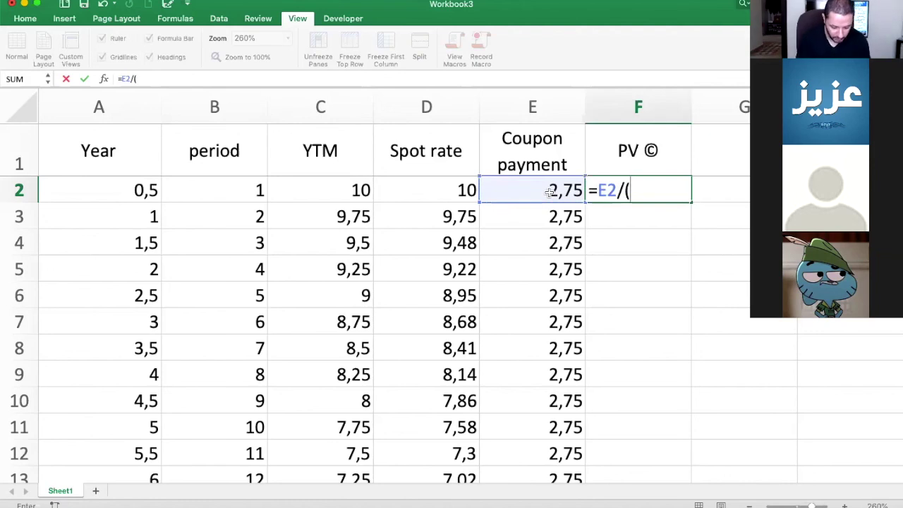
text(1+)
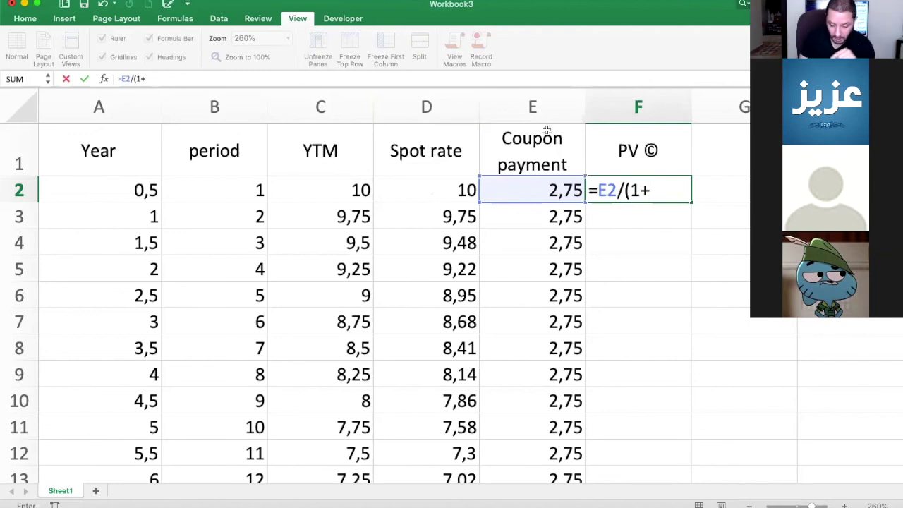
click(433, 196)
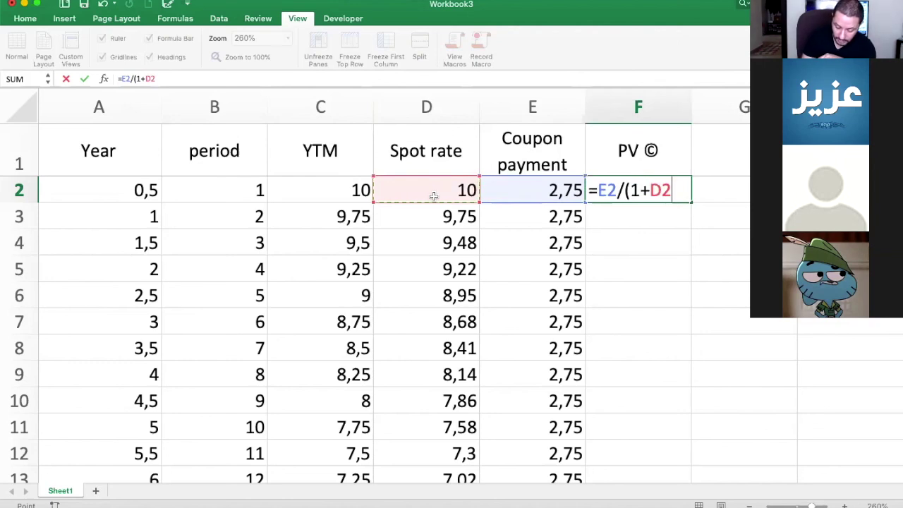
text(%)
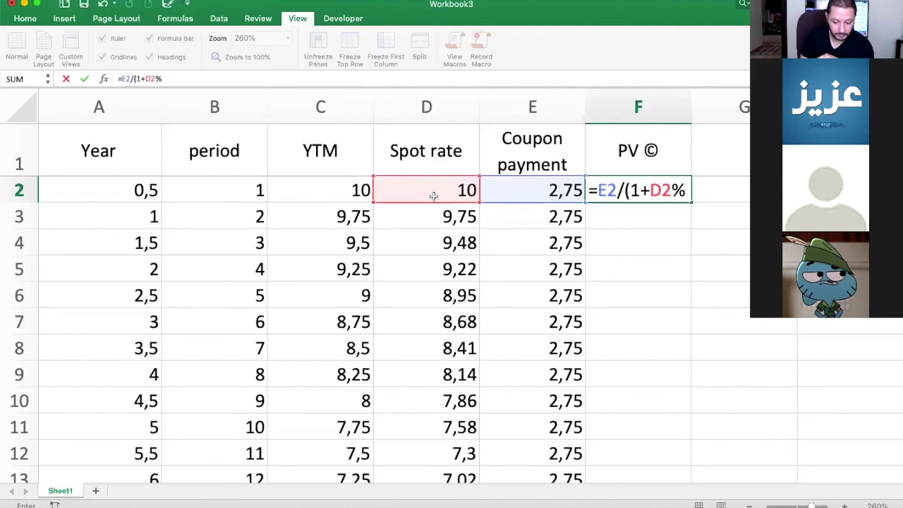
text(/)
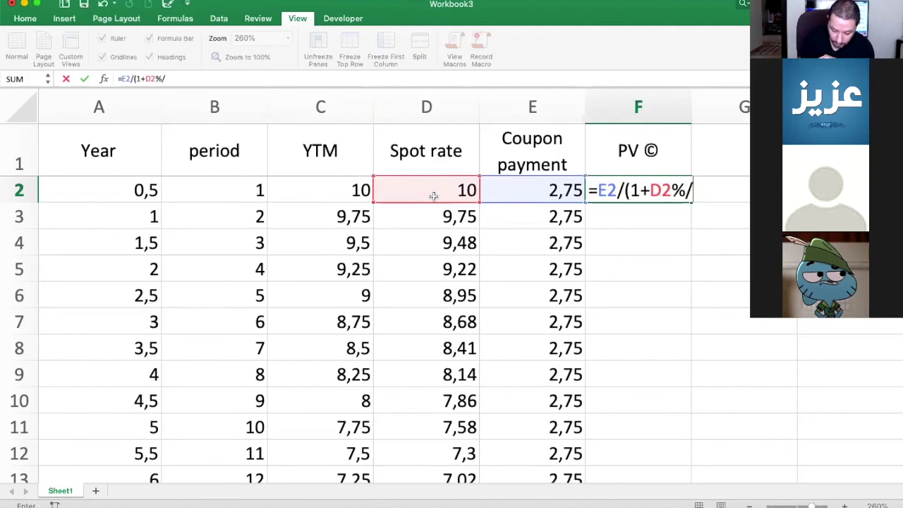
text(2)
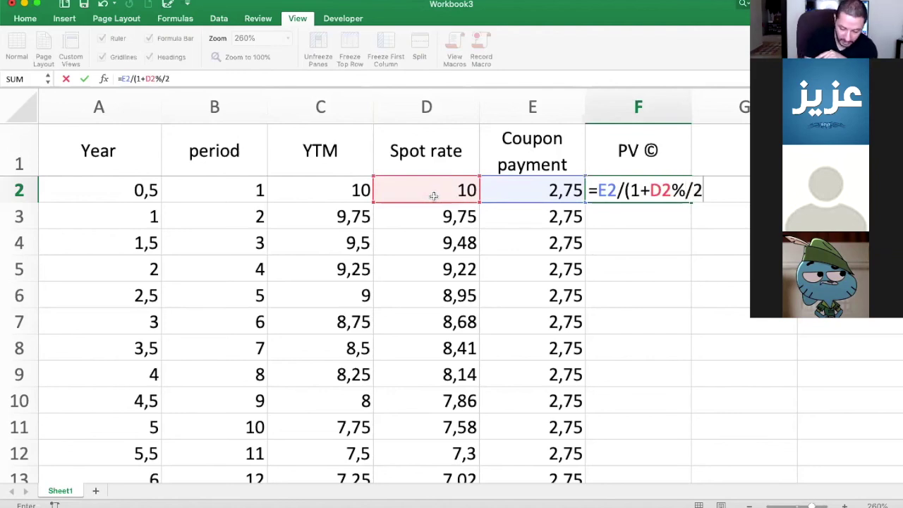
text())
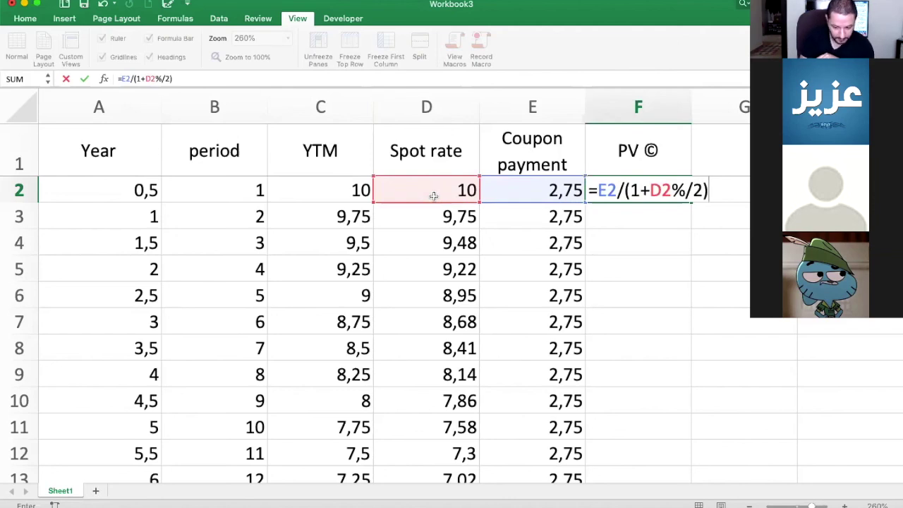
text(^)
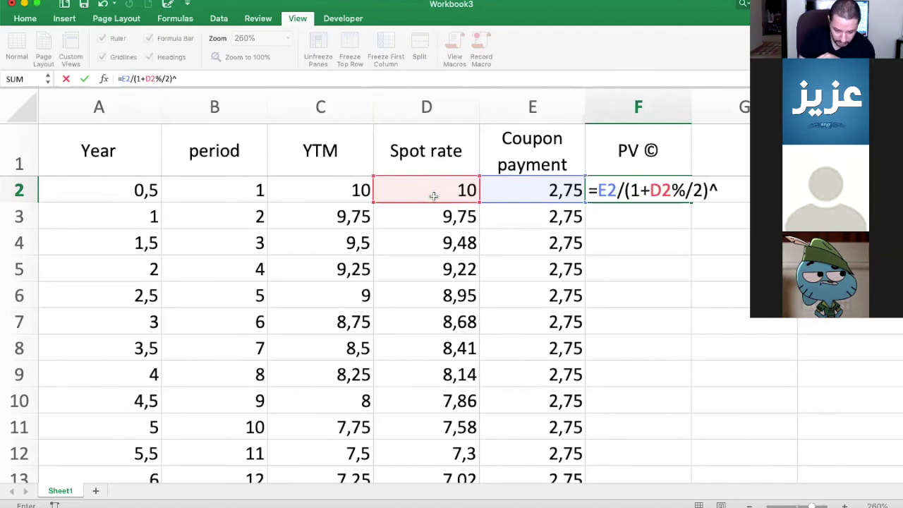
click(200, 192)
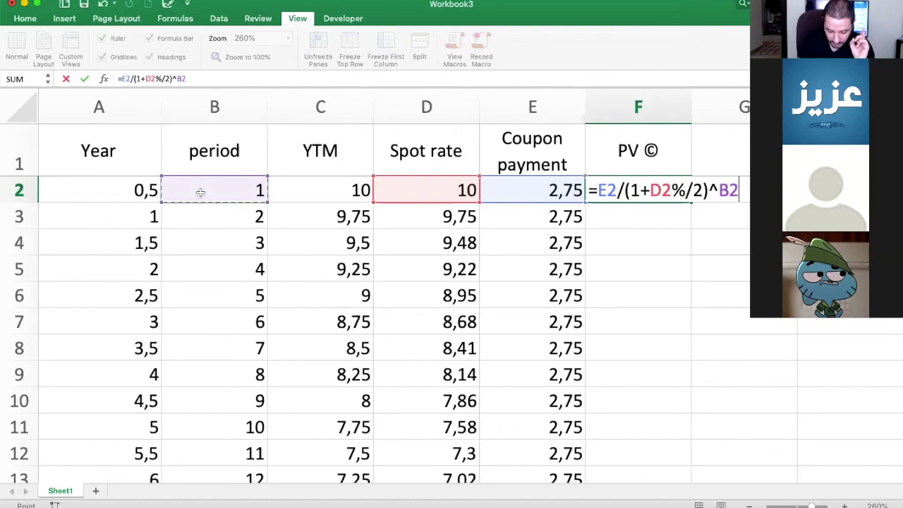
key(Return)
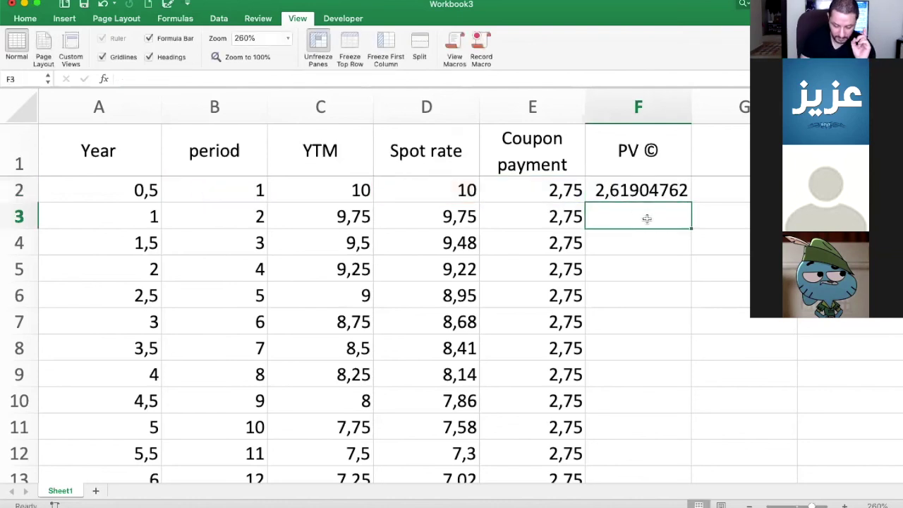
Calculate the period 2 coupon's present value in F3 with =E3/(1+D3%/2)^B3.
text(=)
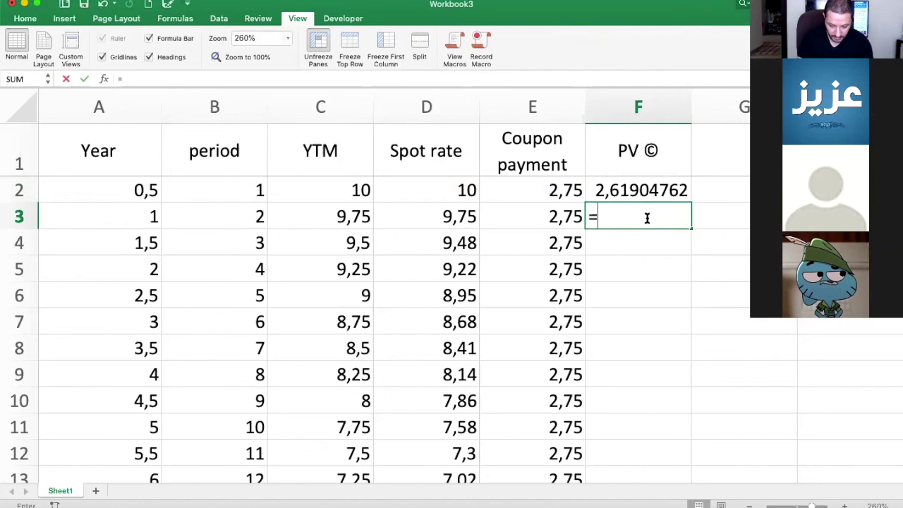
click(549, 218)
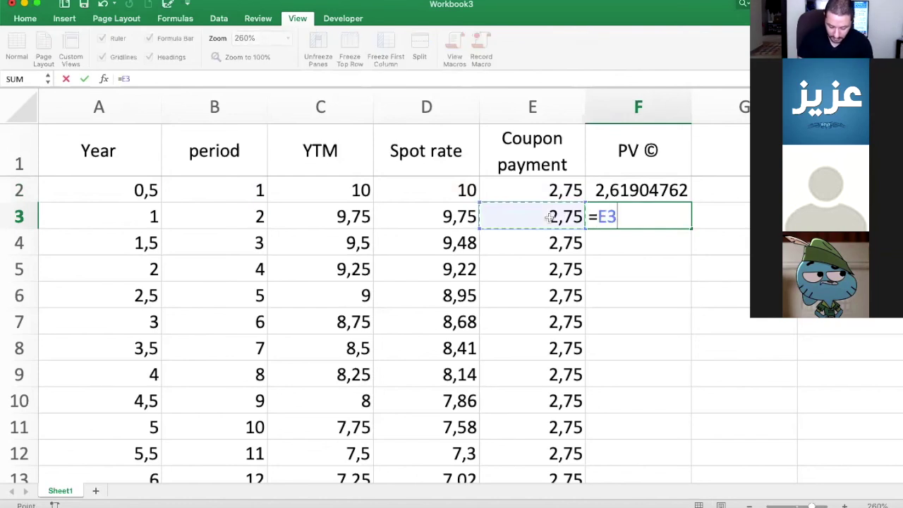
text(/()
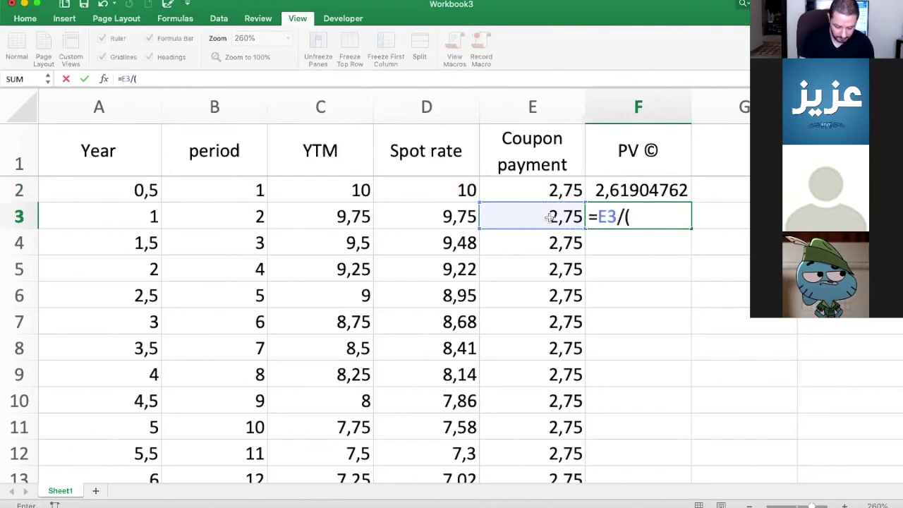
text(1+)
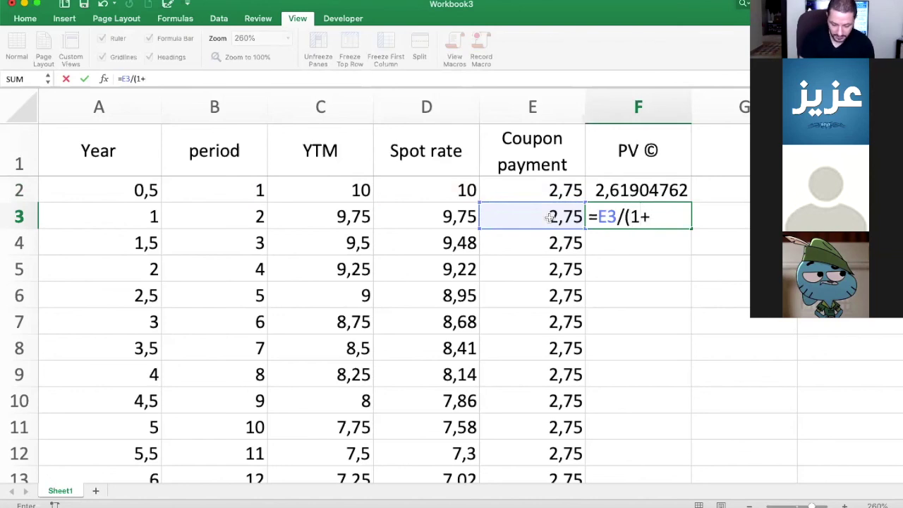
click(446, 217)
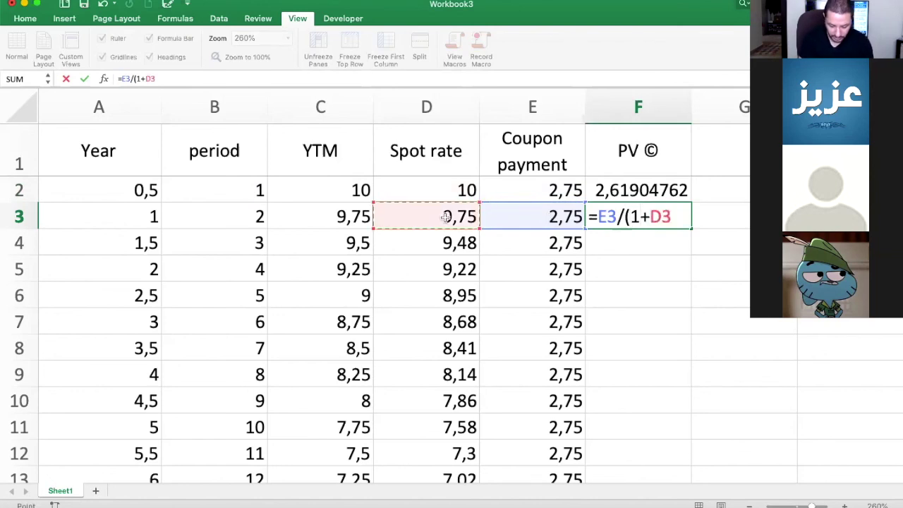
text(/)
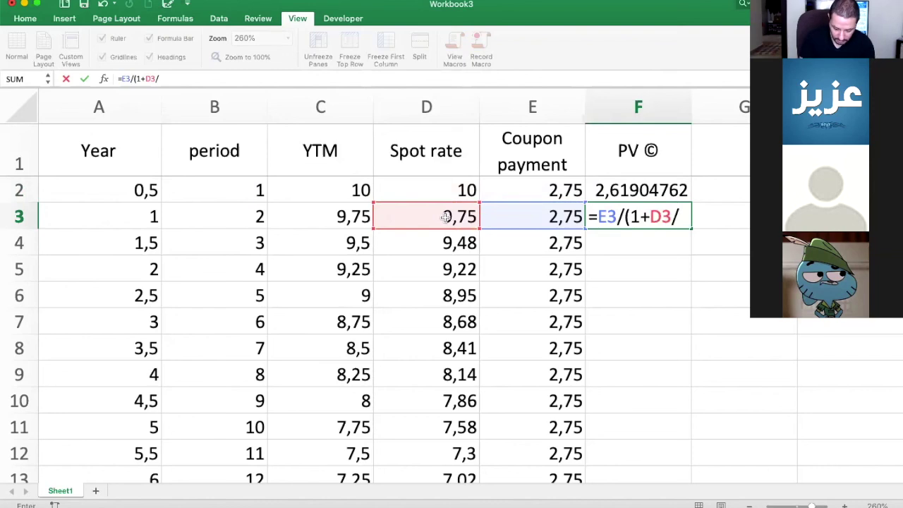
key(BackSpace)
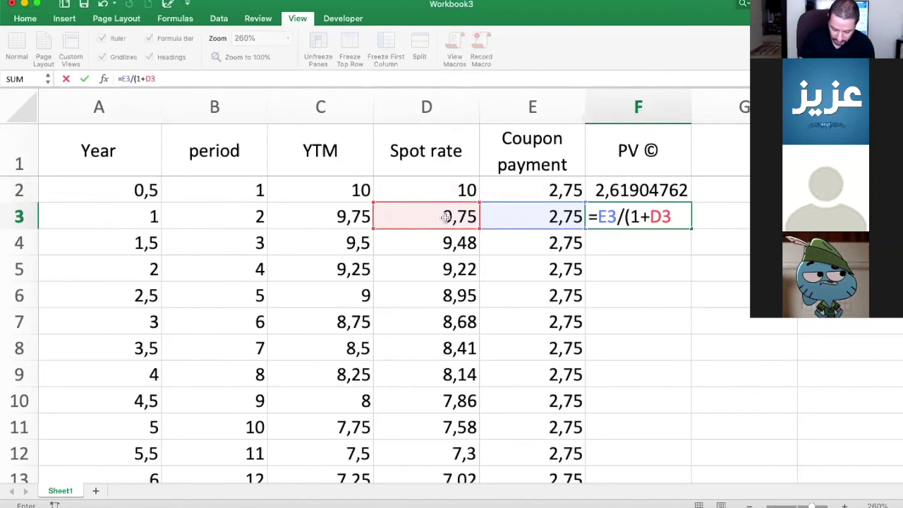
text(%/)
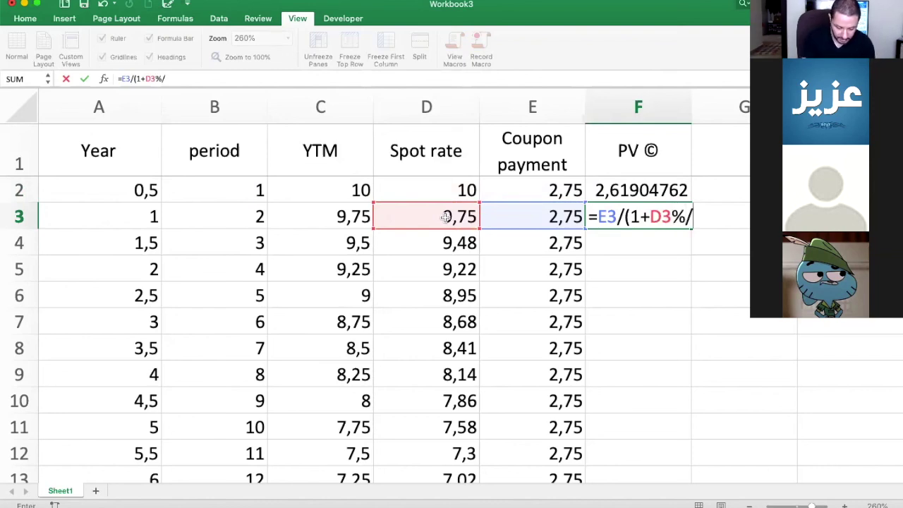
text(2)
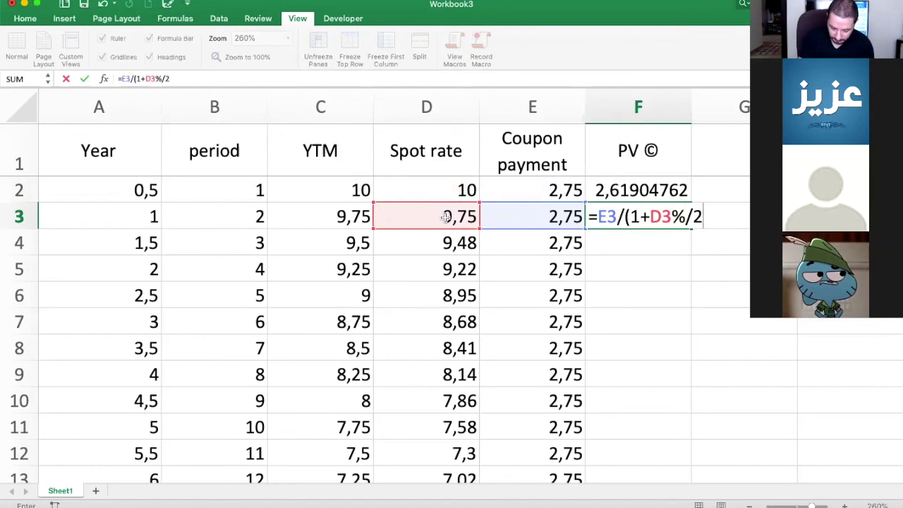
text()^)
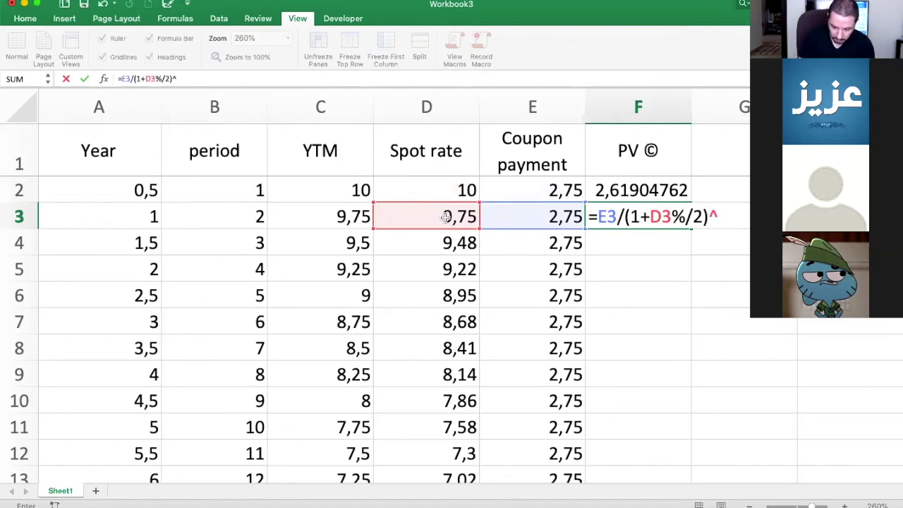
click(245, 220)
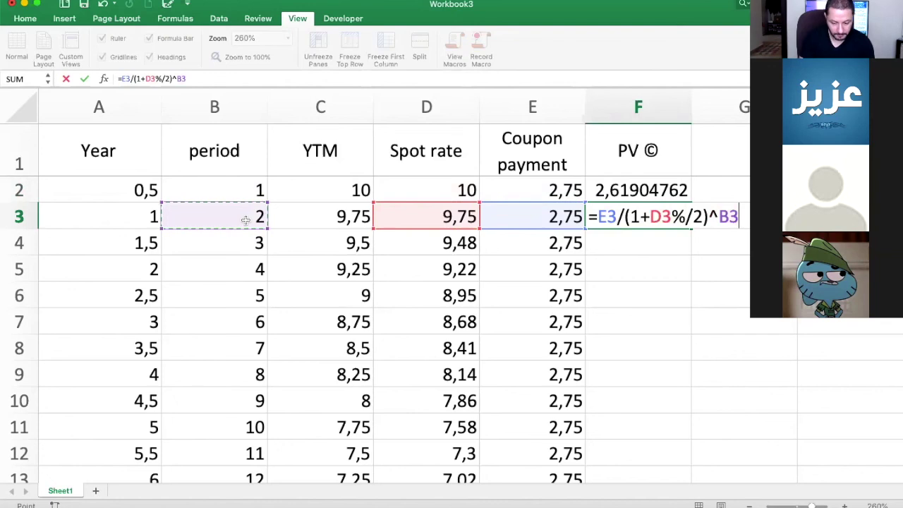
key(Return)
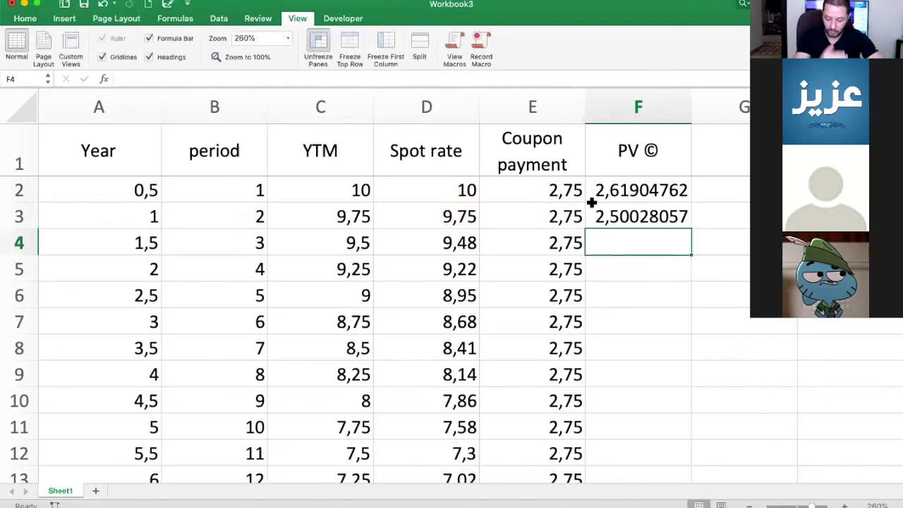
Fill the present value formula from F3 down through F19 for period 18, and check the copied formula in F19.
click(684, 221)
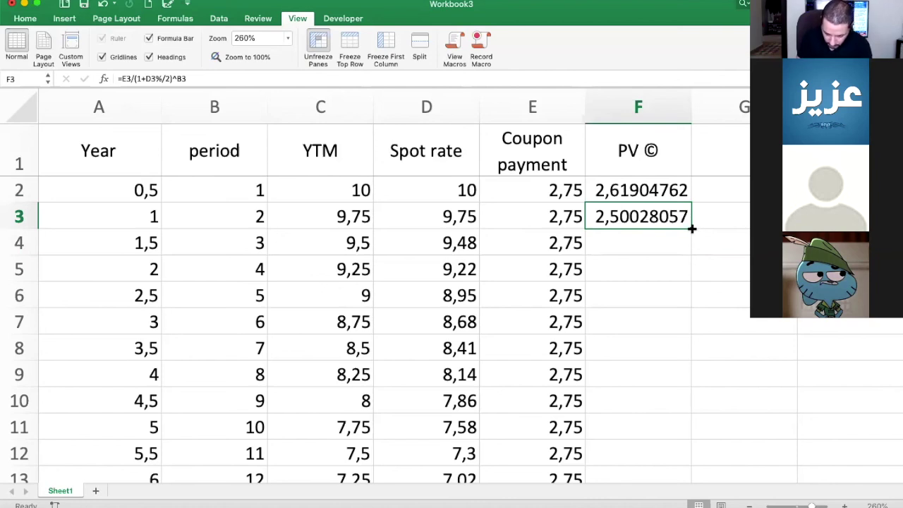
drag(692, 229, 639, 459)
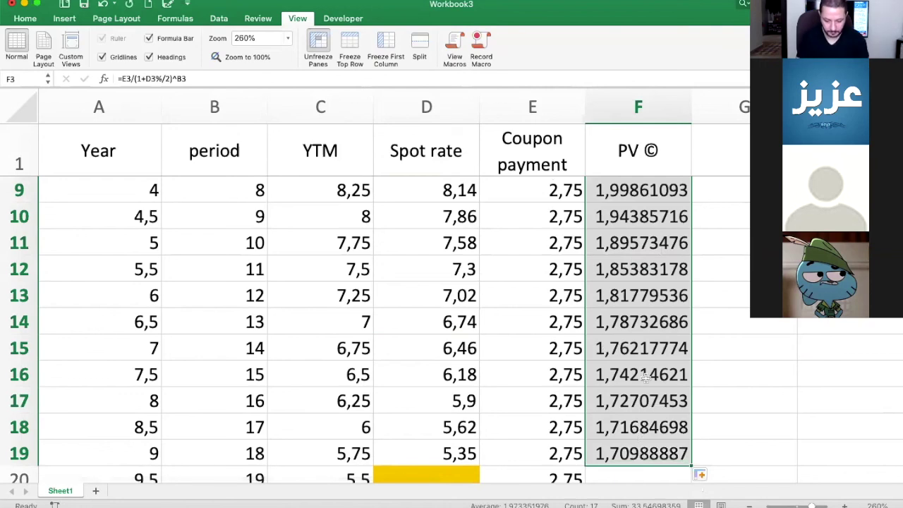
scroll(646, 360, up, 2)
scroll(646, 361, up, 2)
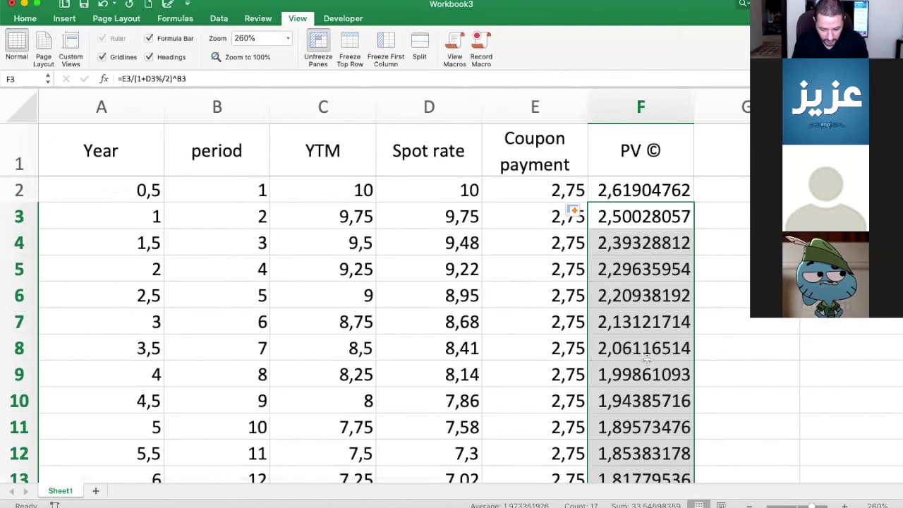
scroll(646, 361, down, 2)
scroll(646, 360, down, 5)
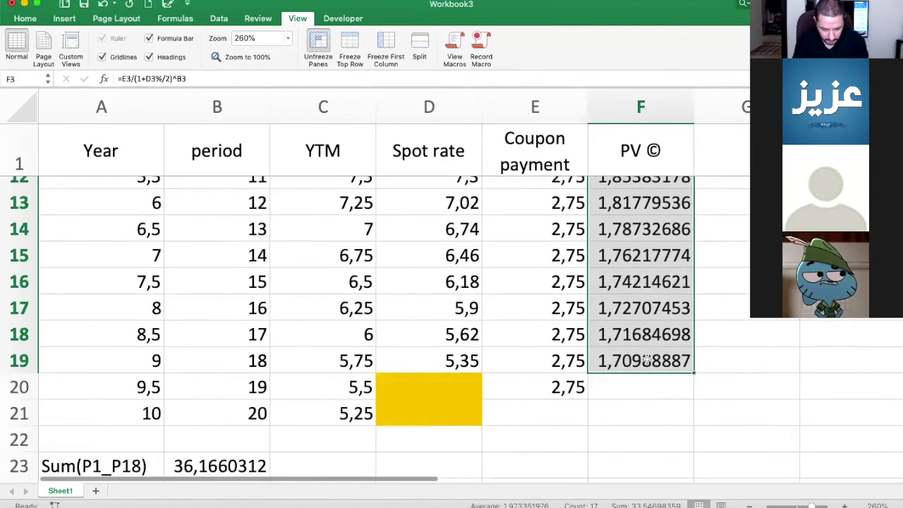
scroll(646, 360, up, 1)
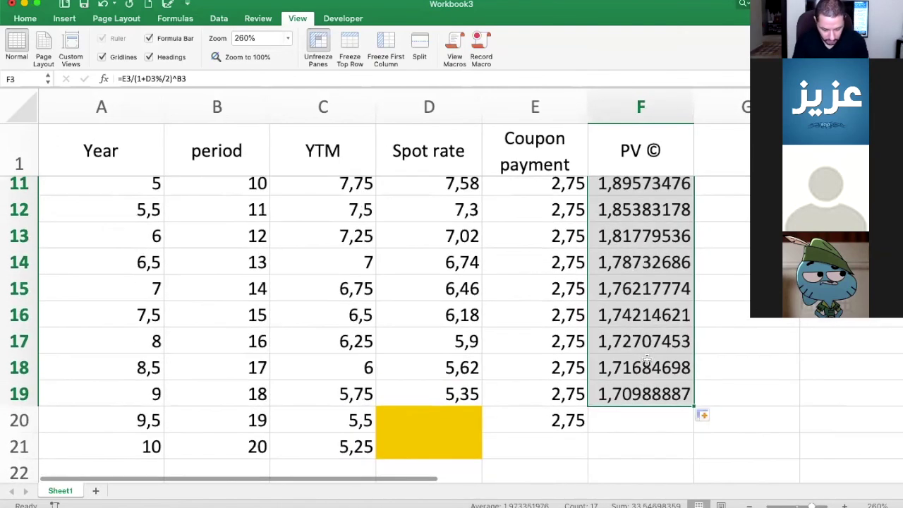
click(646, 392)
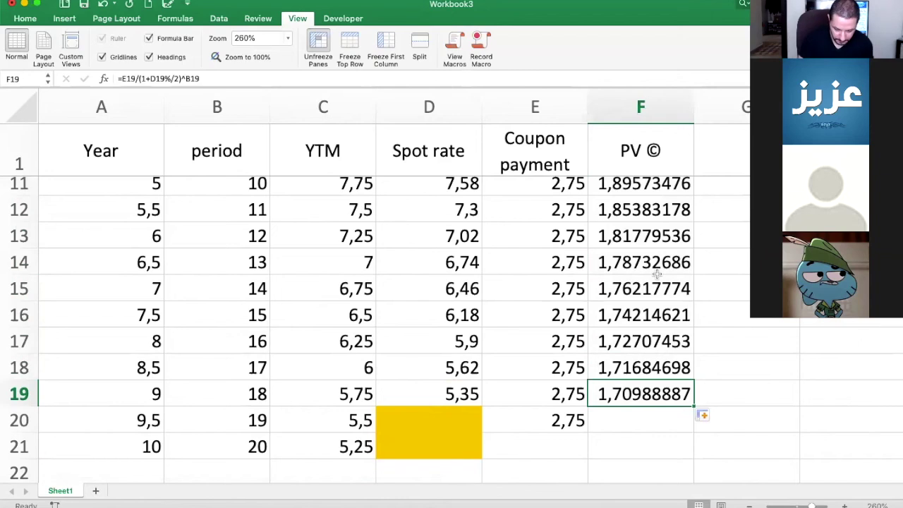
Replace the Sum(P1_P18) label in A23 with A.
scroll(656, 275, down, 3)
scroll(656, 275, up, 10)
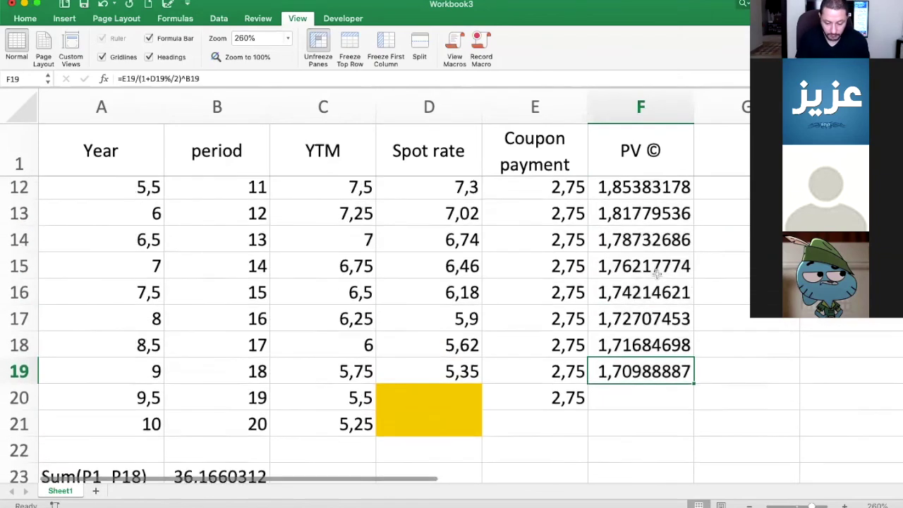
scroll(656, 275, up, 1)
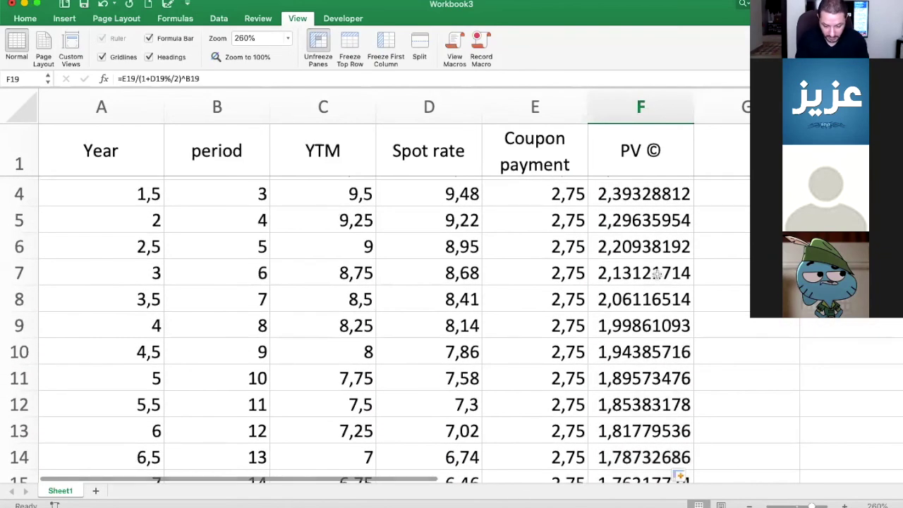
scroll(656, 275, down, 12)
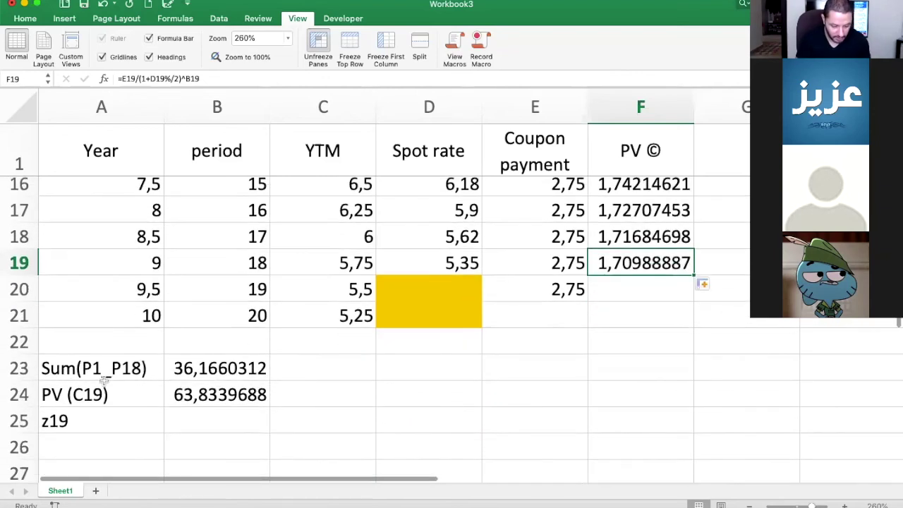
click(82, 375)
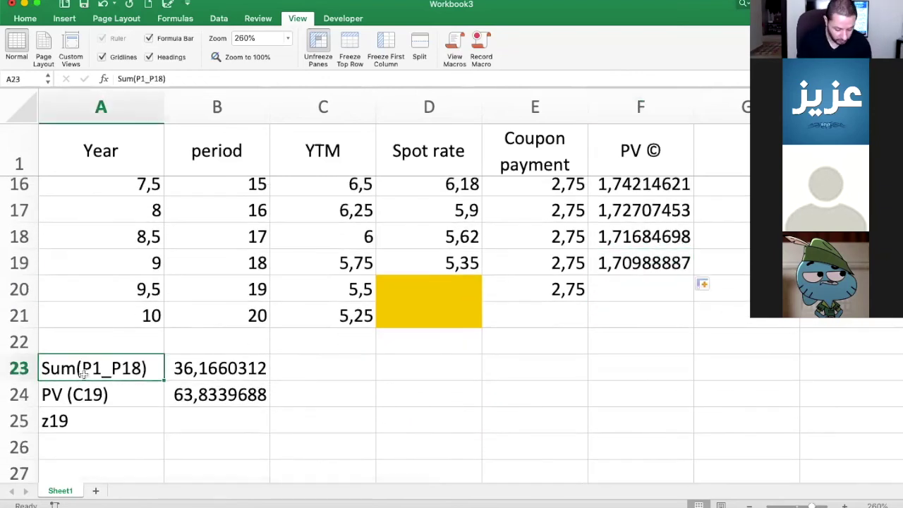
text(A)
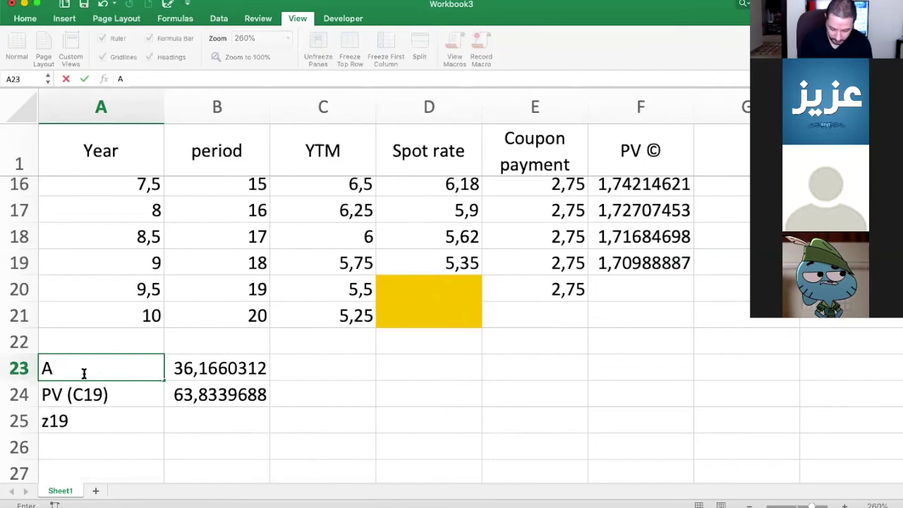
key(Return)
Check the sum formula in B23 against the first and last coupon present values in F2 and F19.
click(198, 376)
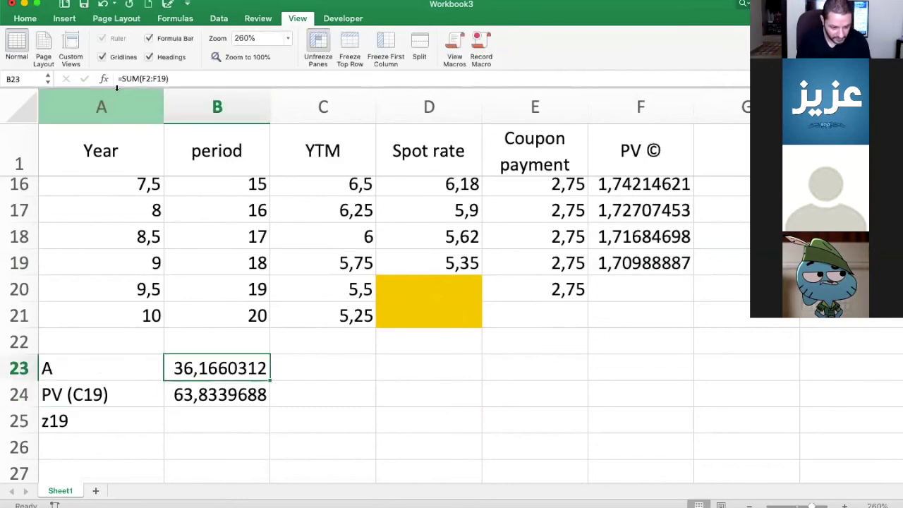
scroll(660, 249, up, 5)
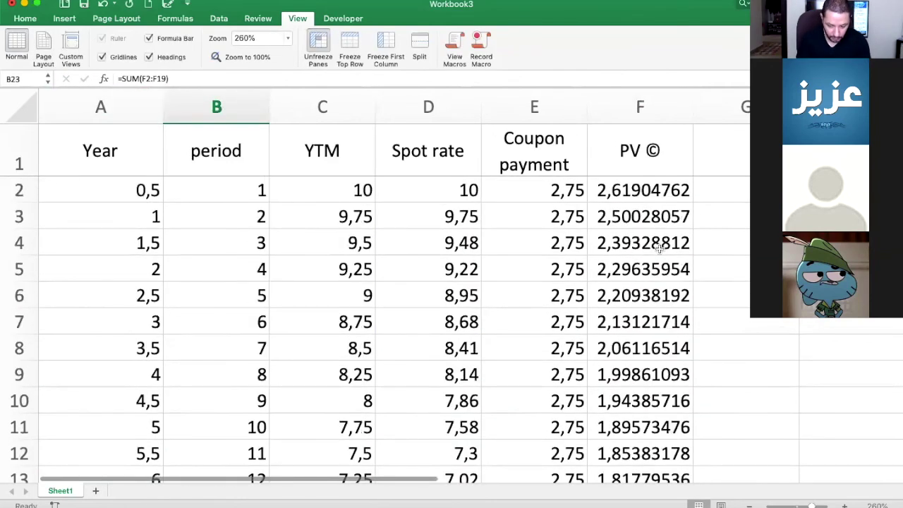
click(640, 190)
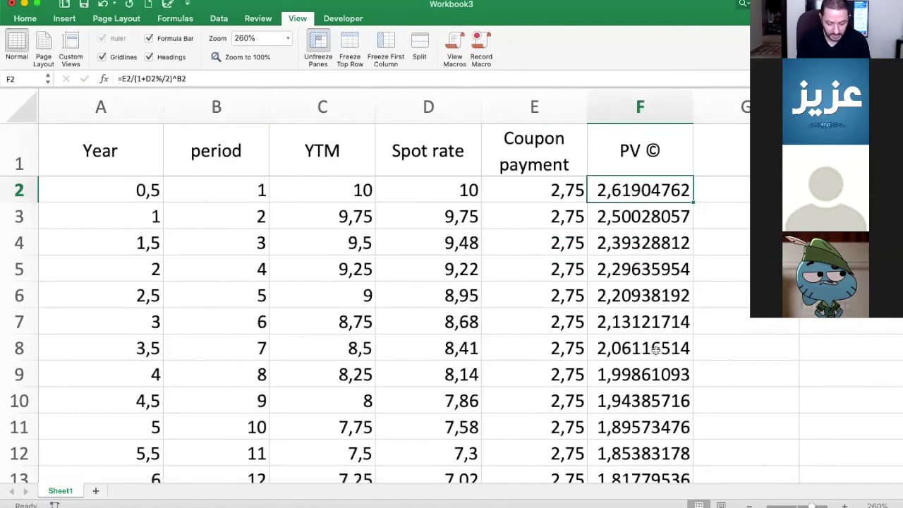
scroll(655, 350, down, 4)
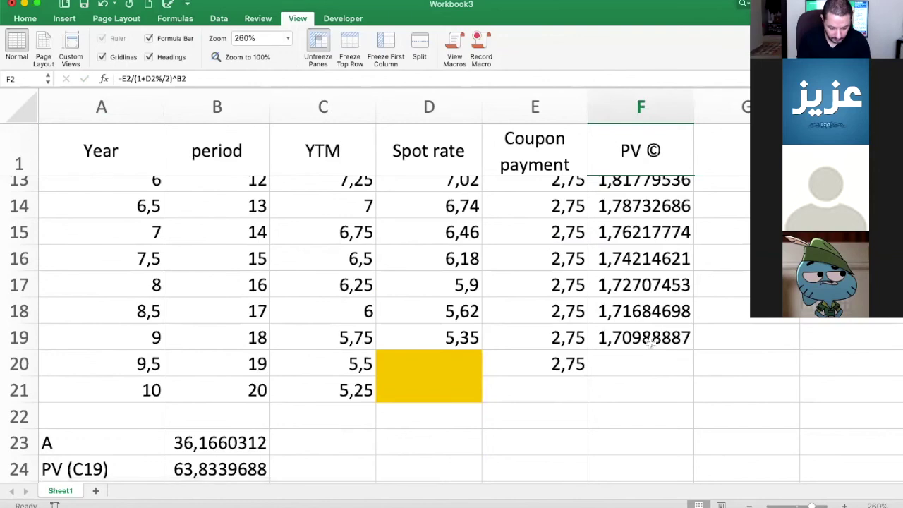
click(650, 342)
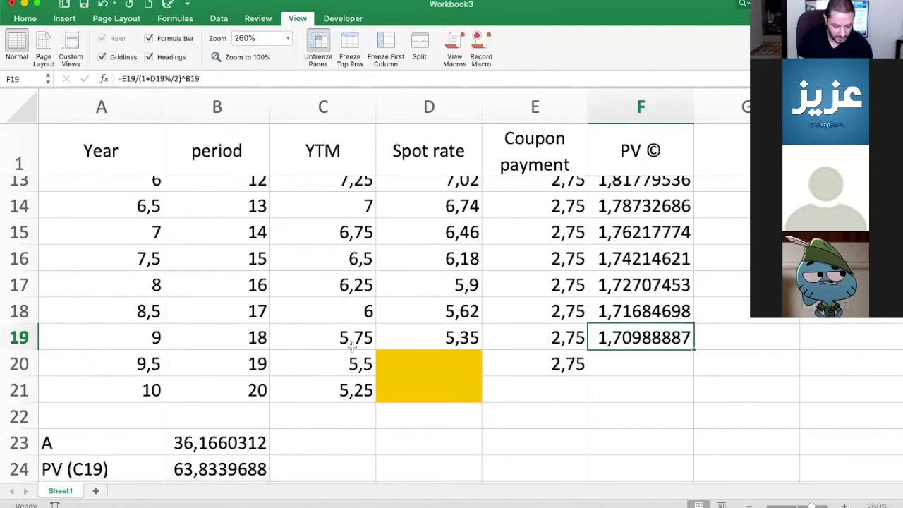
scroll(352, 347, down, 3)
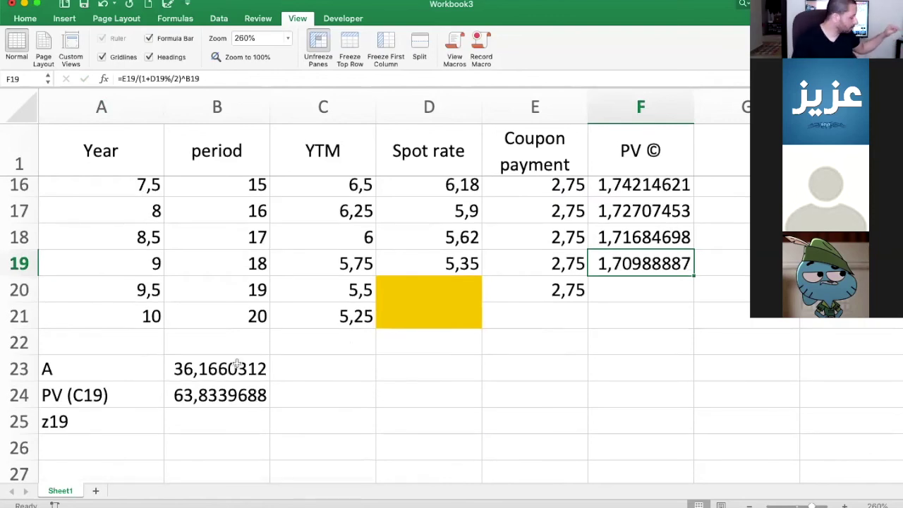
Replace the PV (C19) label in A24 with 100-A and check the formula in B24.
click(128, 401)
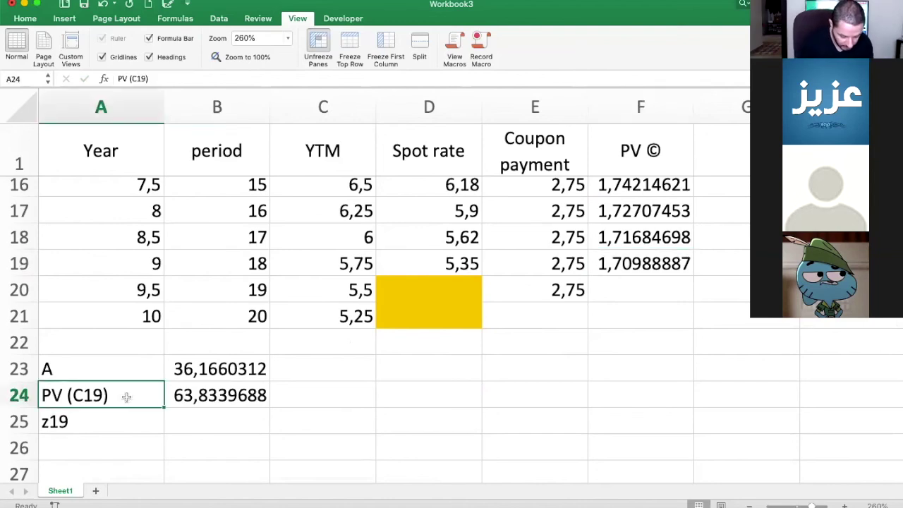
text(100-)
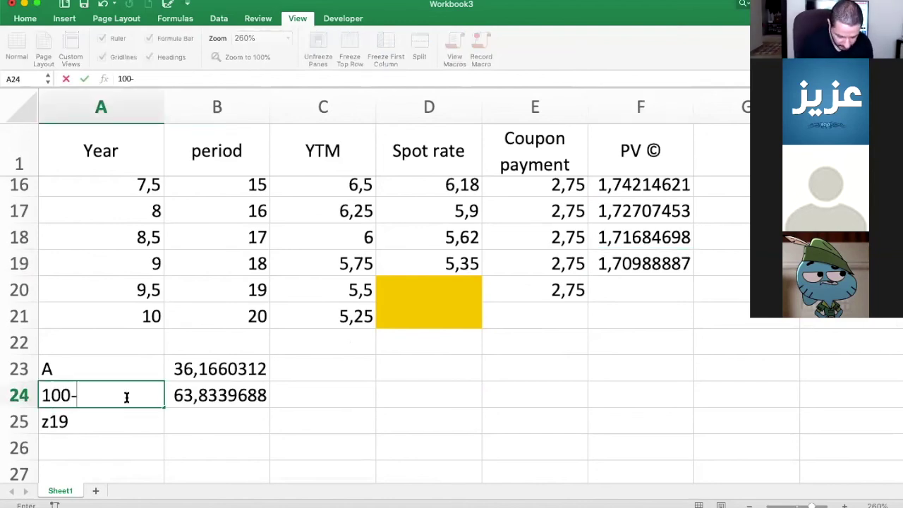
text(A)
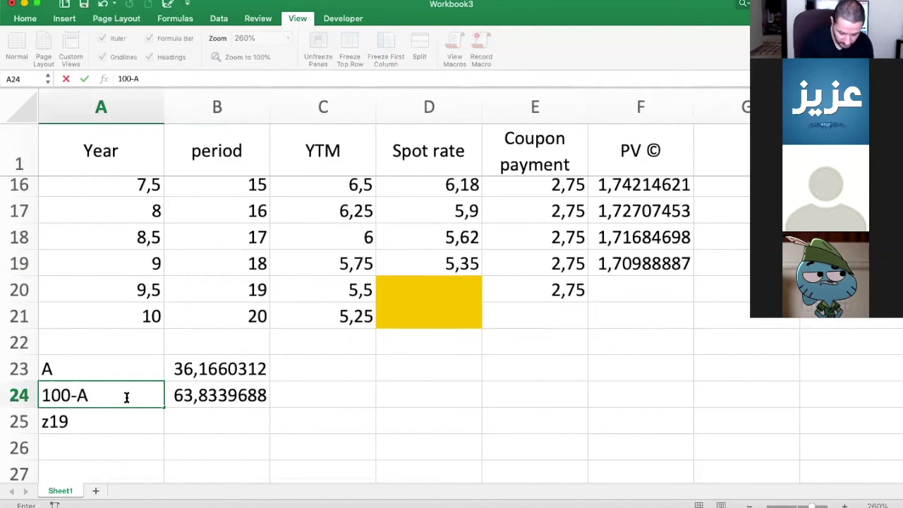
key(Return)
click(212, 396)
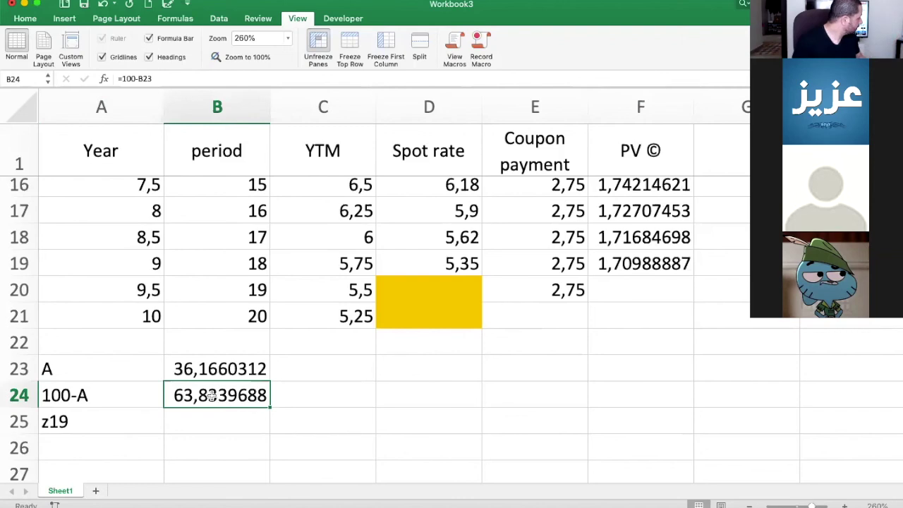
Build the z19 formula in B25 as =(E20/A24)^(1/19), without committing it.
click(97, 422)
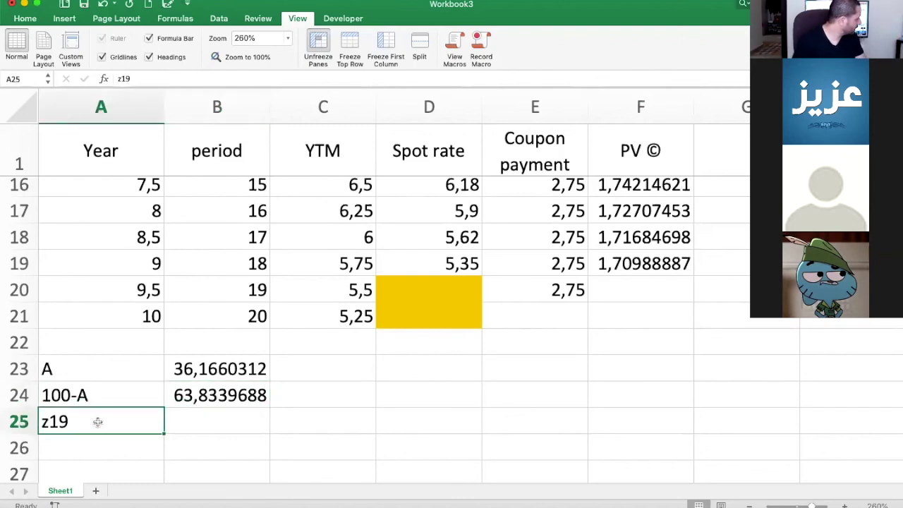
click(231, 427)
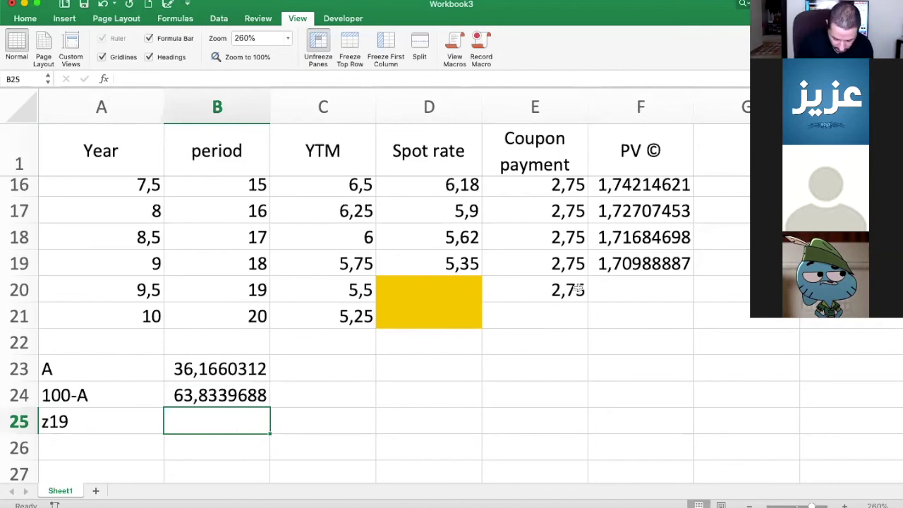
text(=)
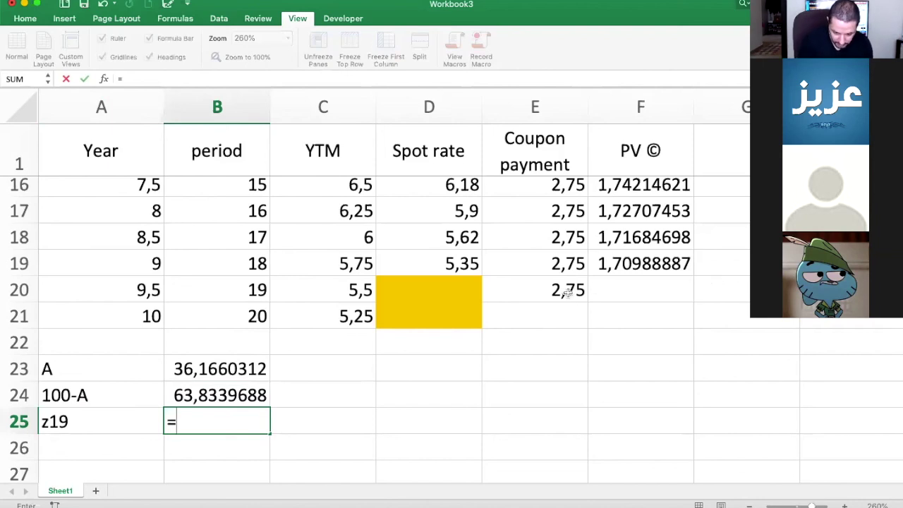
click(568, 293)
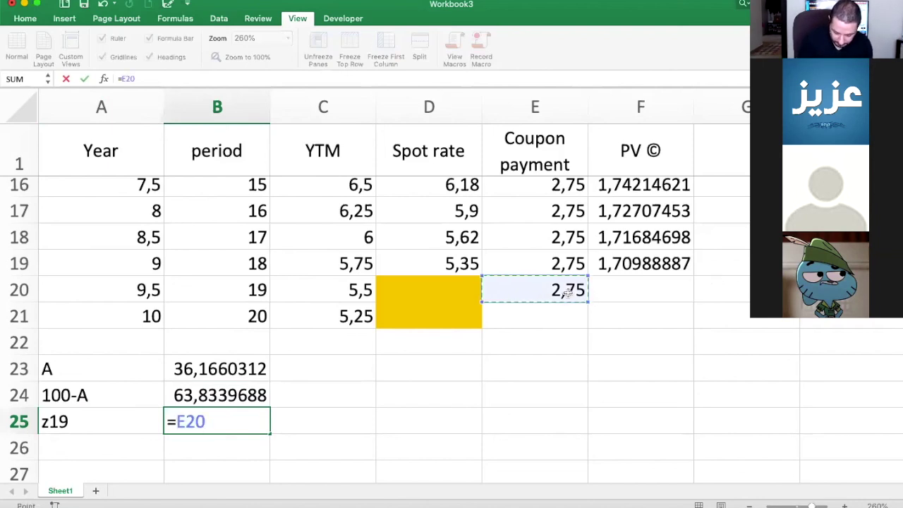
text(/)
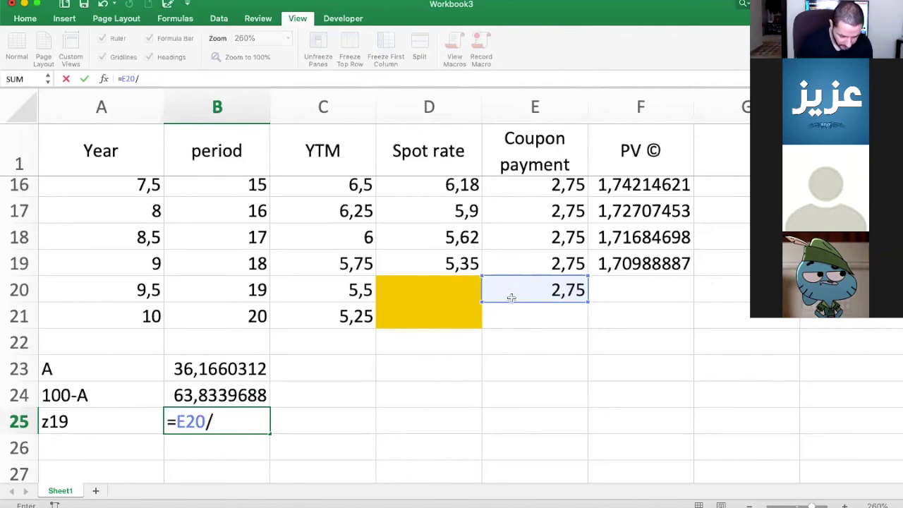
click(102, 390)
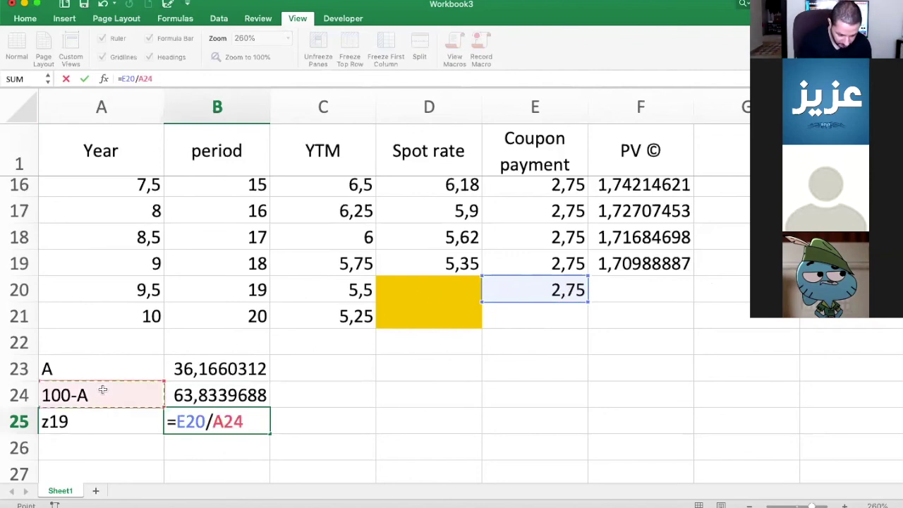
click(178, 421)
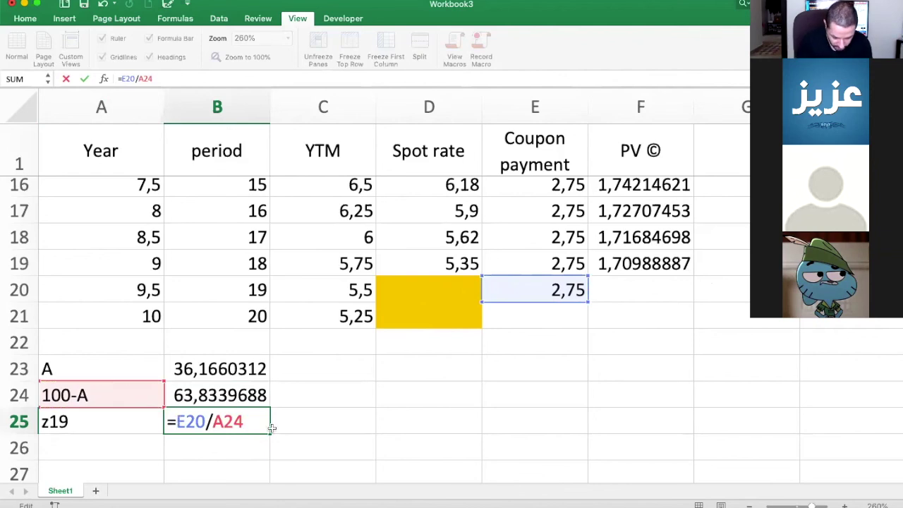
text(()
click(252, 420)
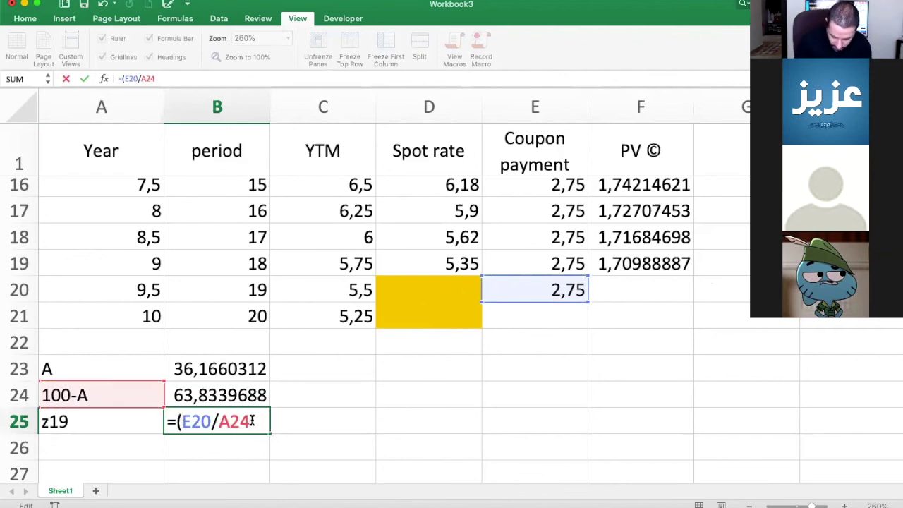
text()^)
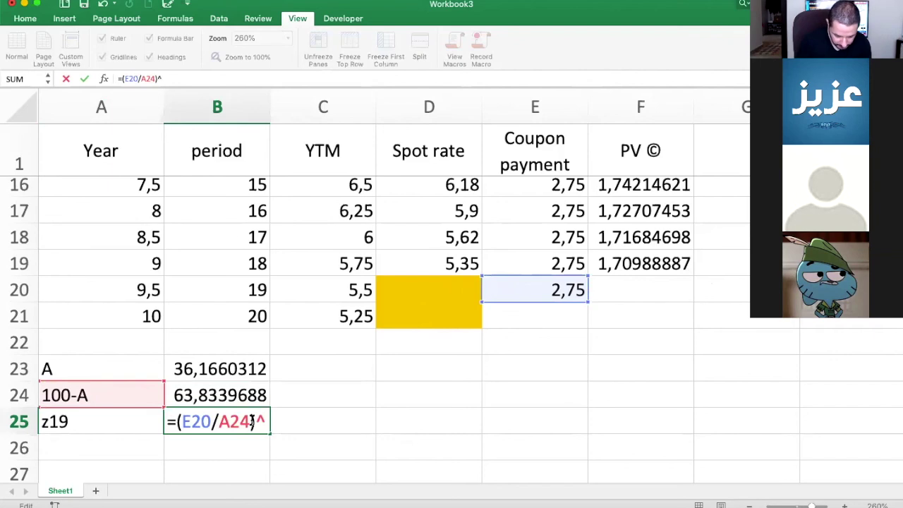
text(()
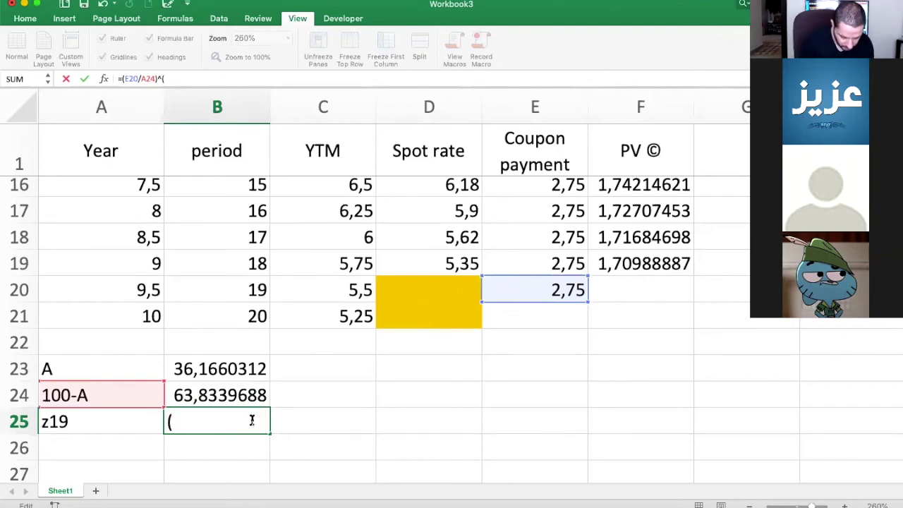
text(1/19)
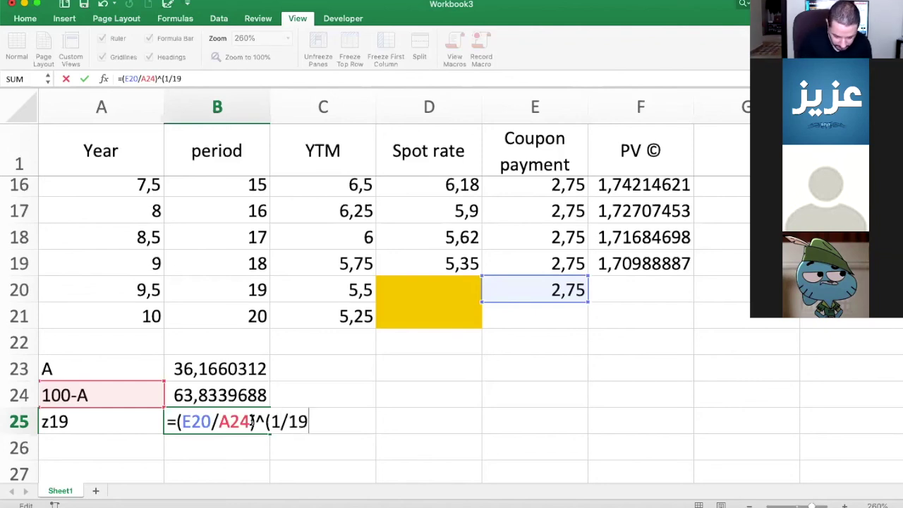
text())
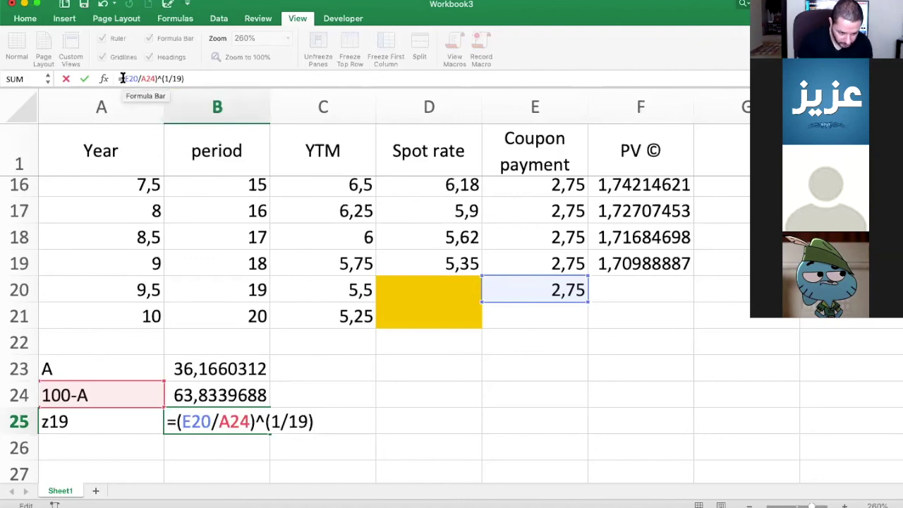
Enclose the z19 expression in outer parentheses, subtract 1, and commit =((E20/A24)^(1/19))-1 in B25.
text(()
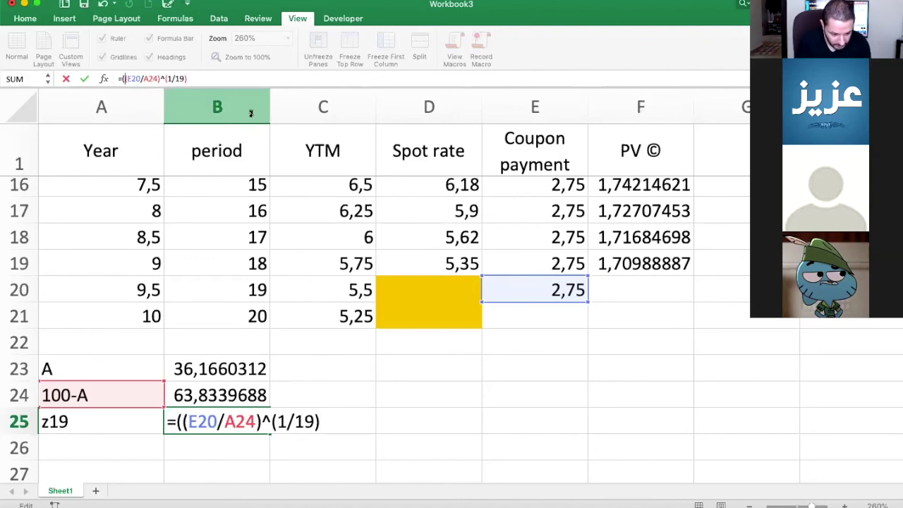
click(213, 80)
text())
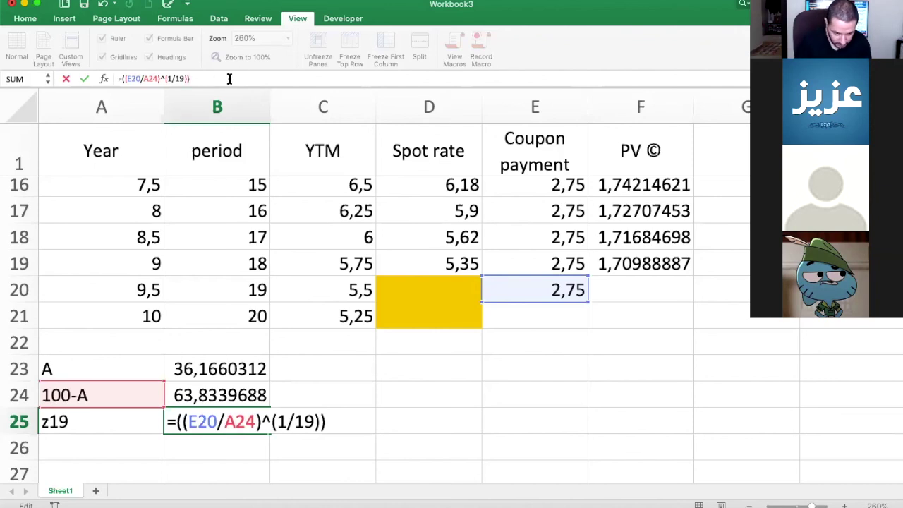
text(-1)
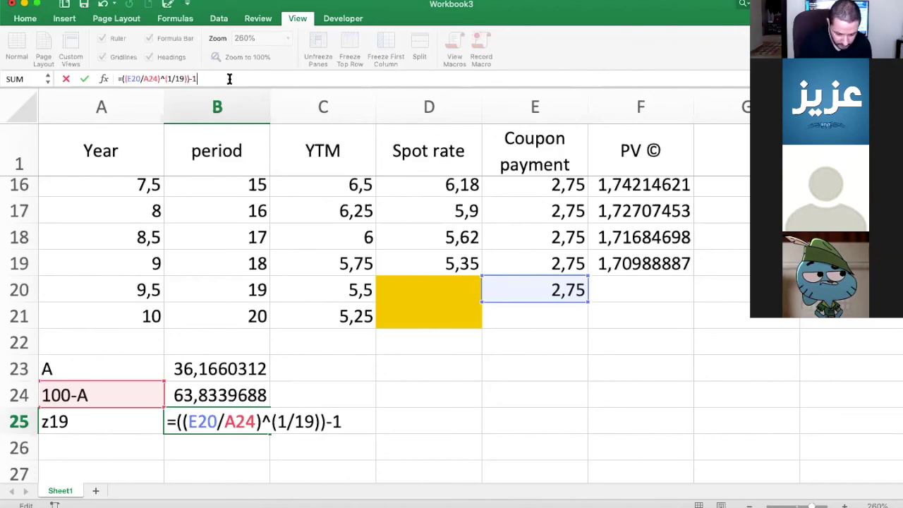
key(Return)
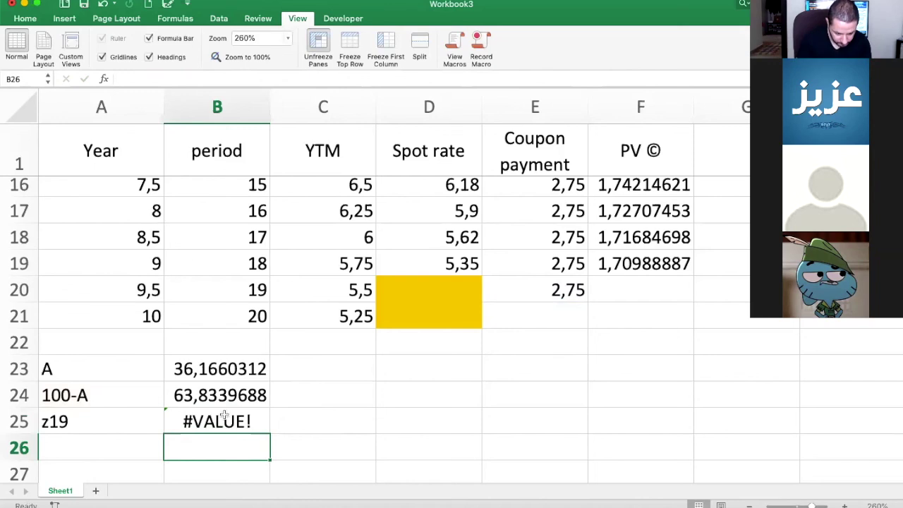
click(219, 422)
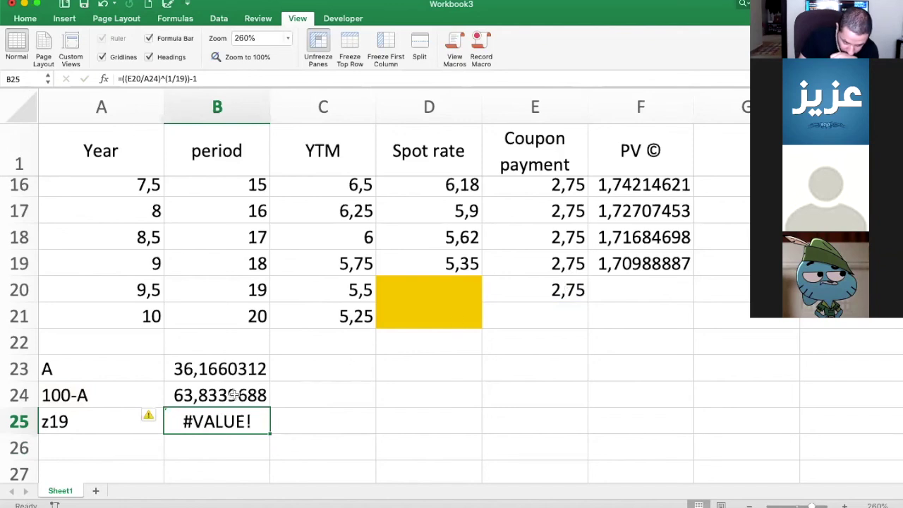
click(207, 78)
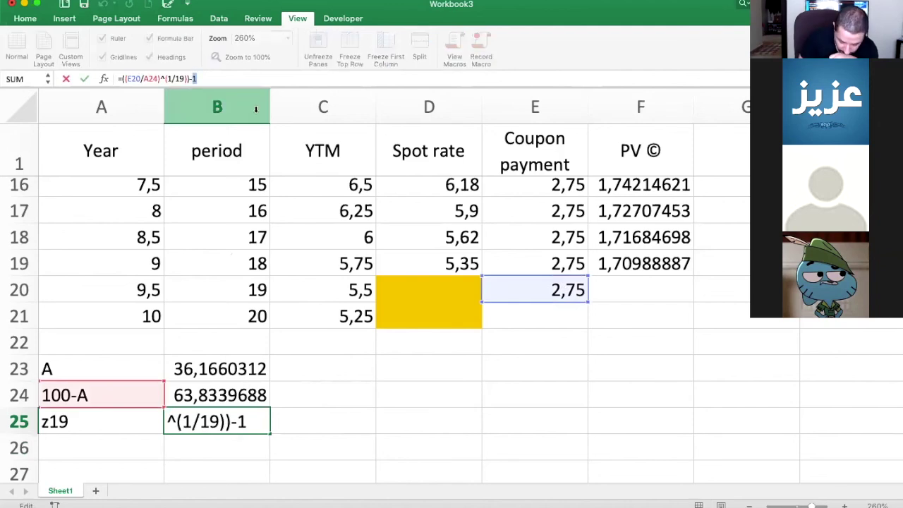
key(BackSpace)
key(Return)
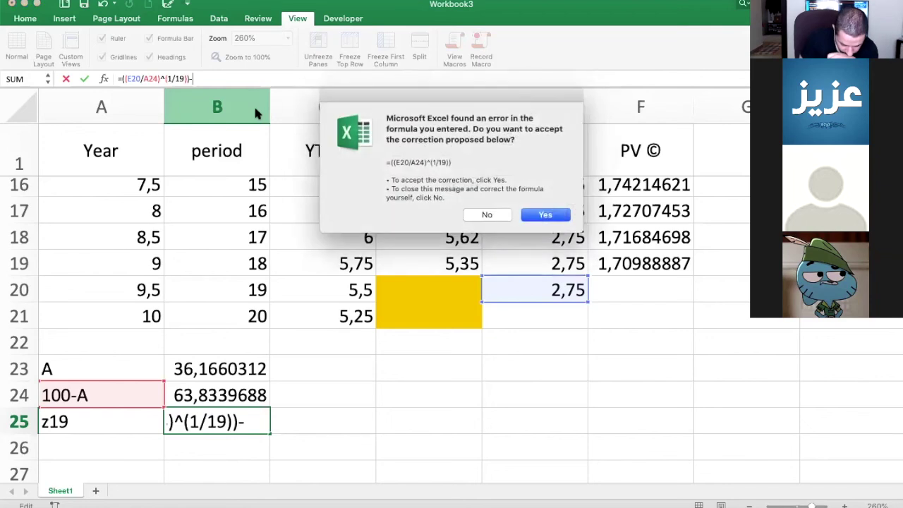
click(487, 214)
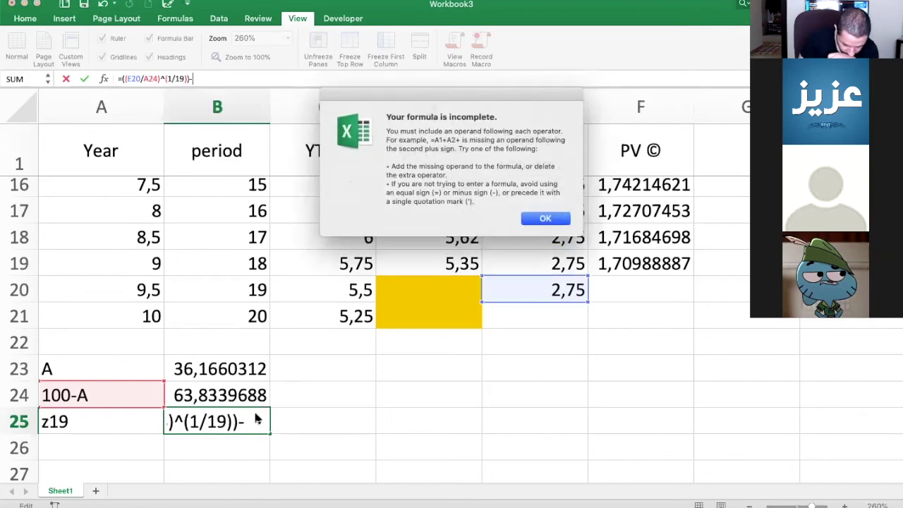
click(545, 218)
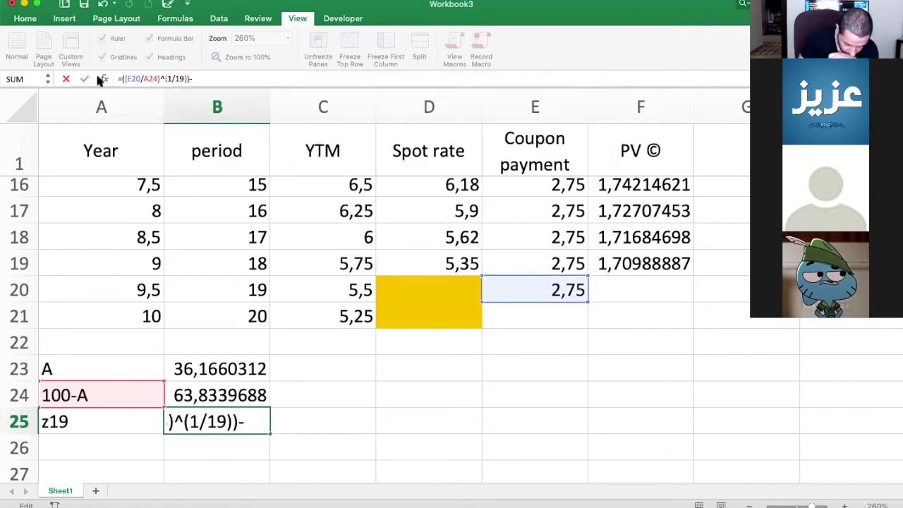
click(67, 79)
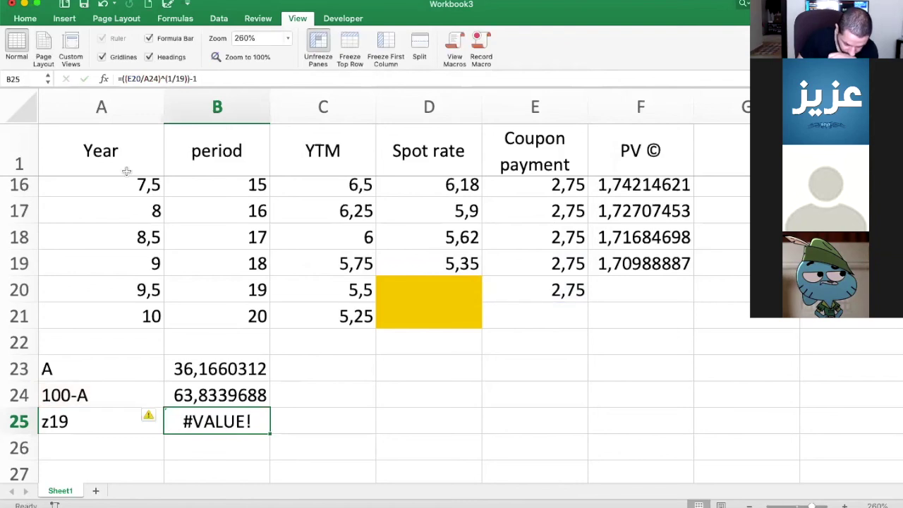
click(285, 426)
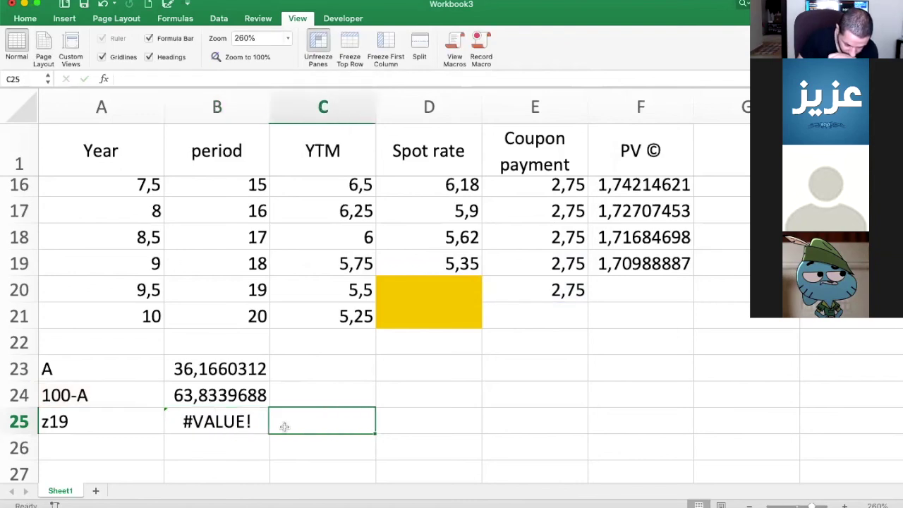
Clear the z19 result in B25 and start a new formula there as =(2,75/B24), without committing it.
click(246, 428)
key(Delete)
text(=)
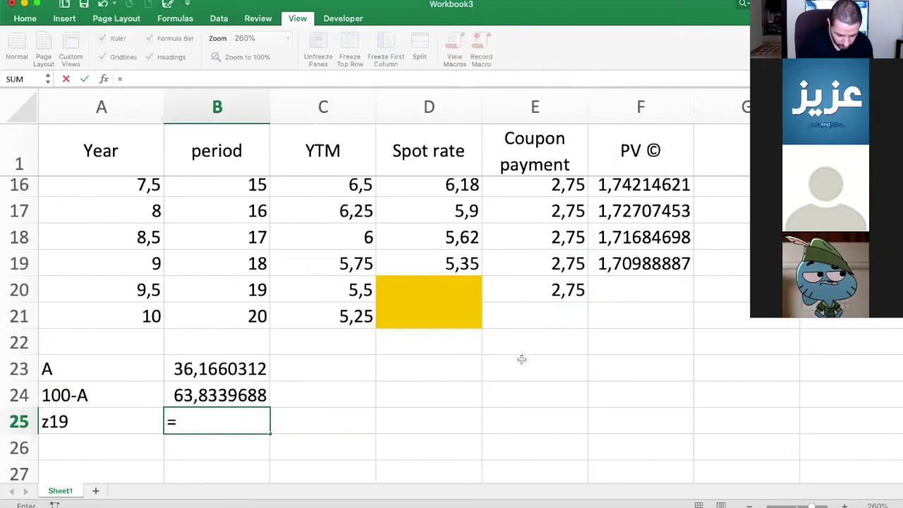
text(2,)
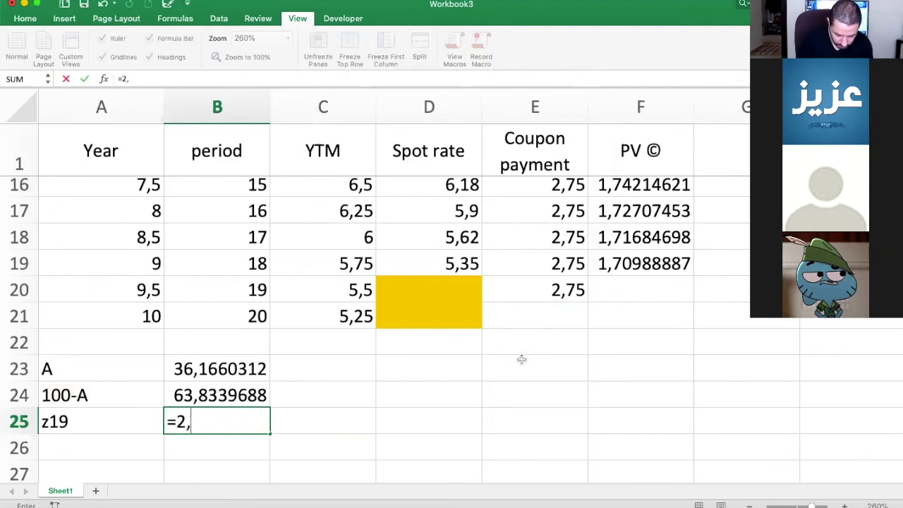
text(75)
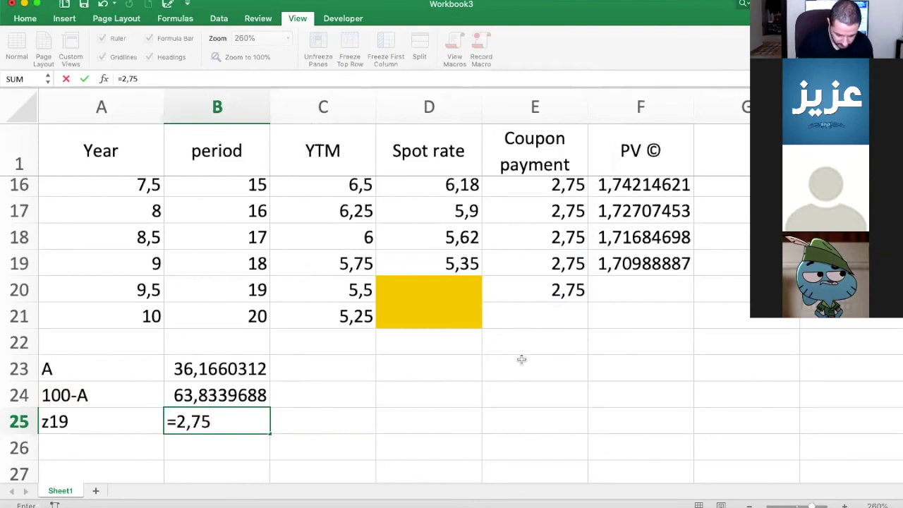
text(/)
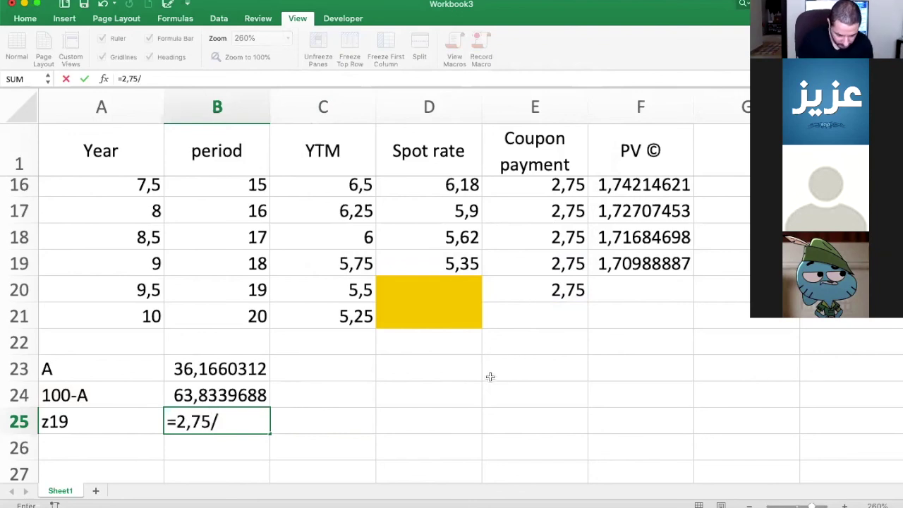
click(253, 393)
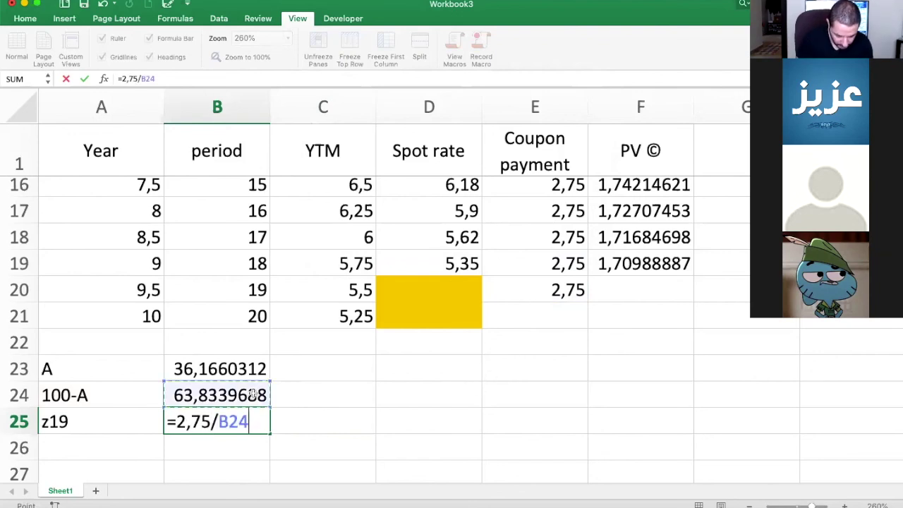
click(180, 422)
text(()
click(255, 422)
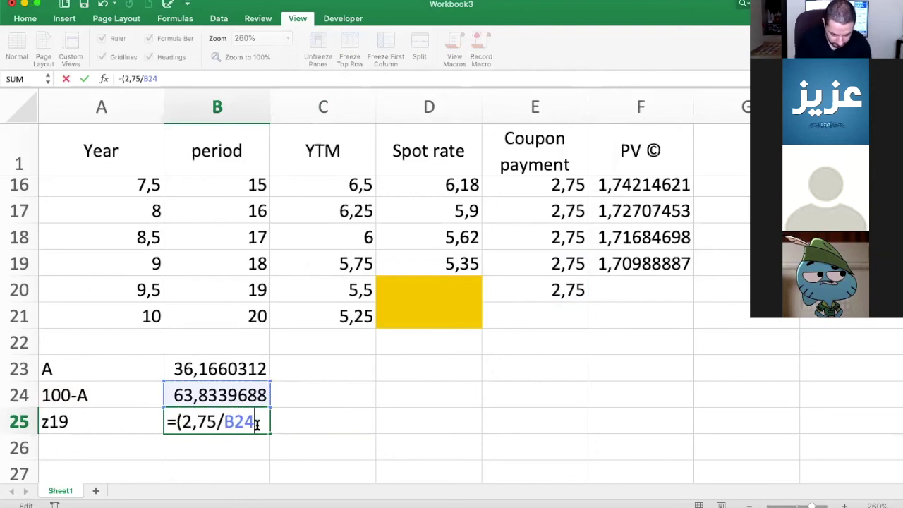
text())
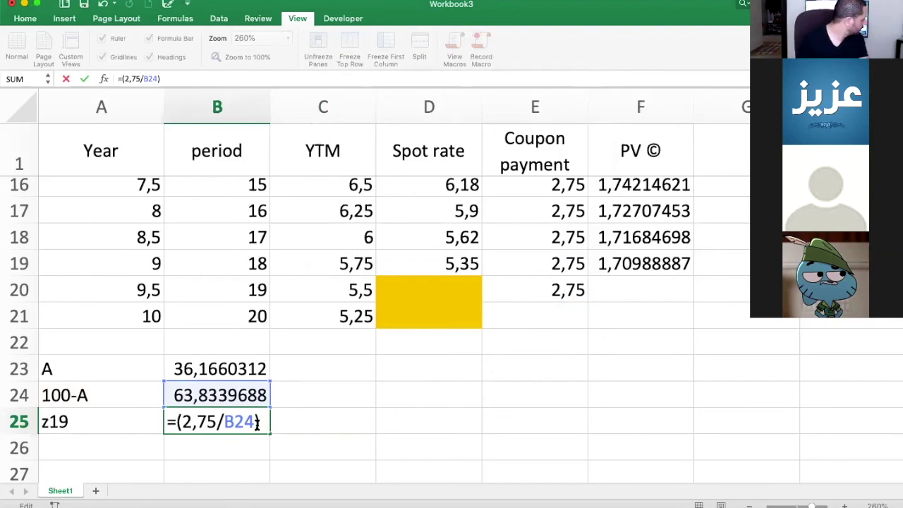
Raise the B25 ratio to the power (1/19) and commit the formula =(2,75/B24)^(1/19).
text(^)
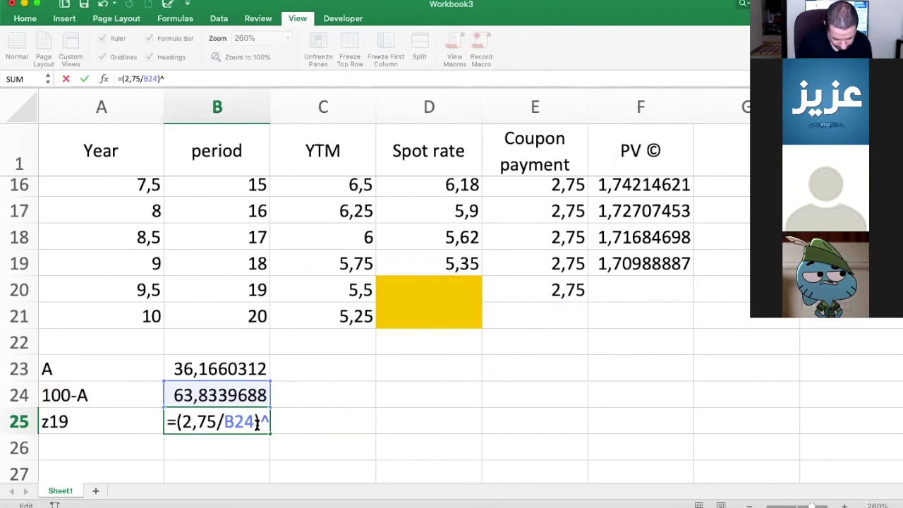
text(()
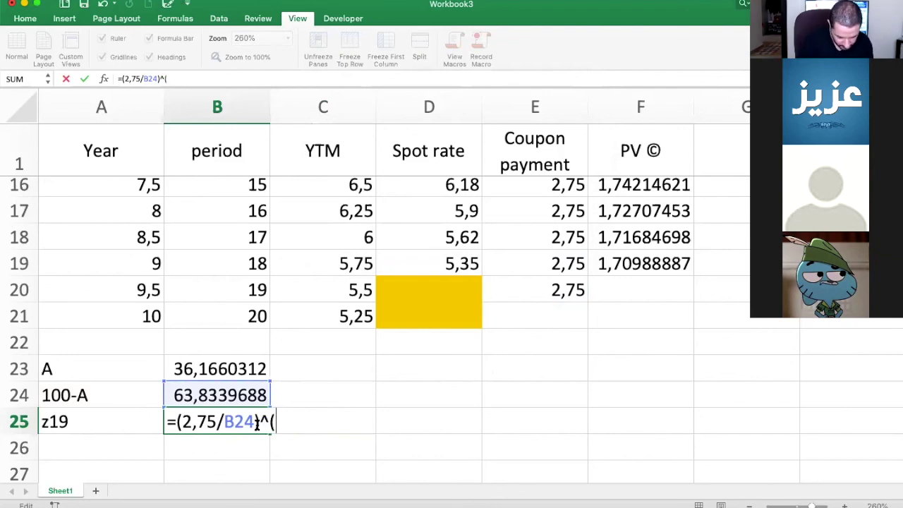
text(1/)
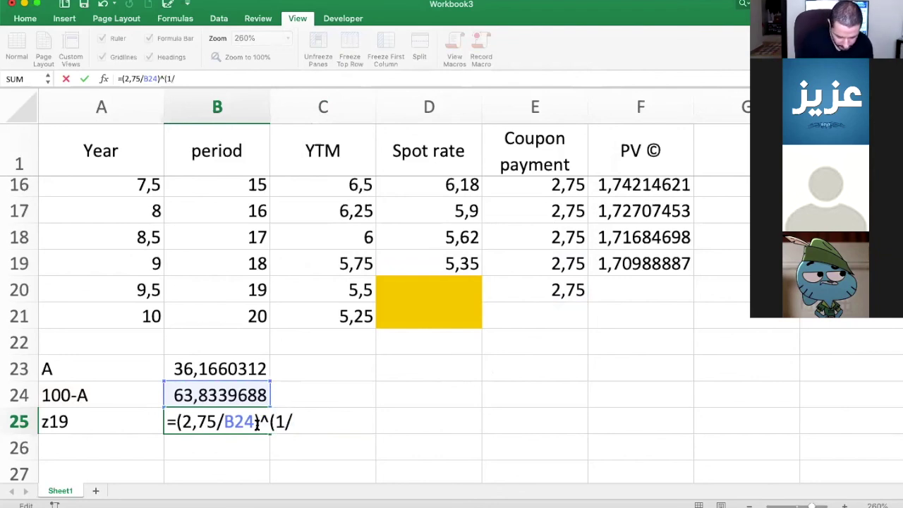
text(19))
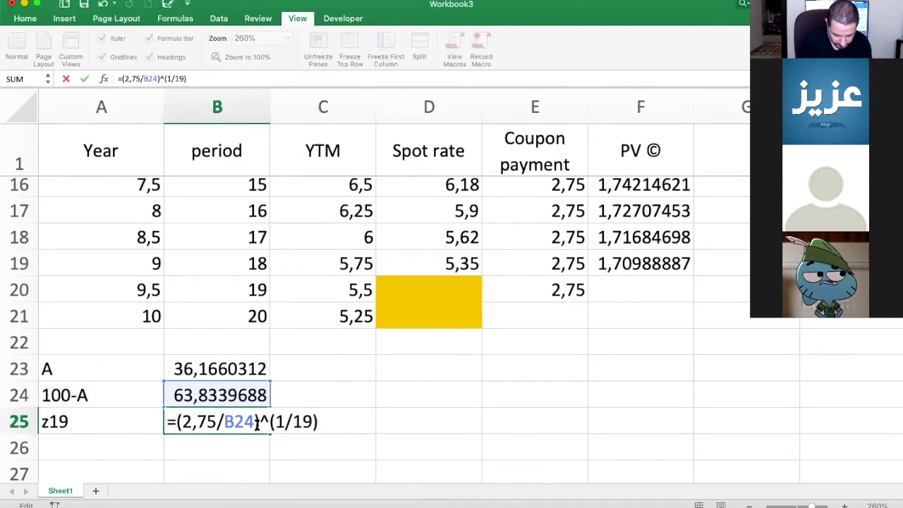
key(Return)
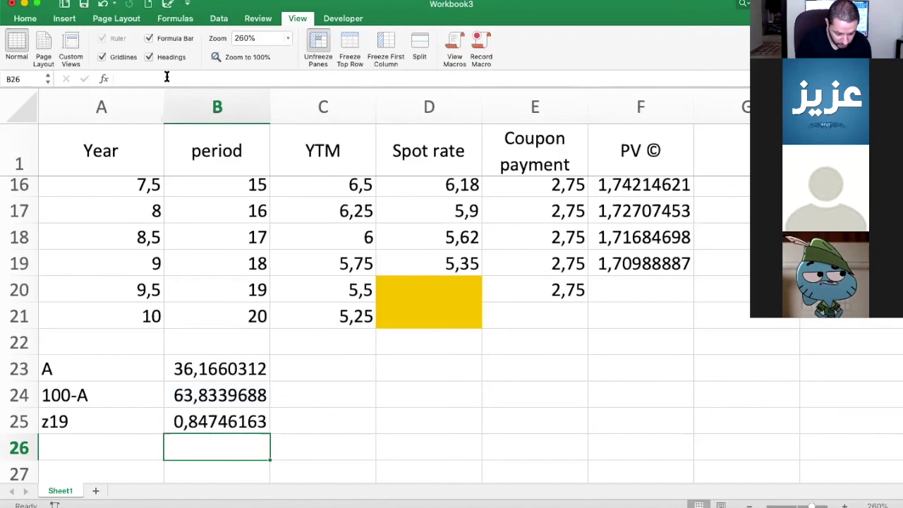
Subtract 1 from the z19 formula in B25 so that it reads =(2,75/B24)^(1/19)-1.
click(223, 421)
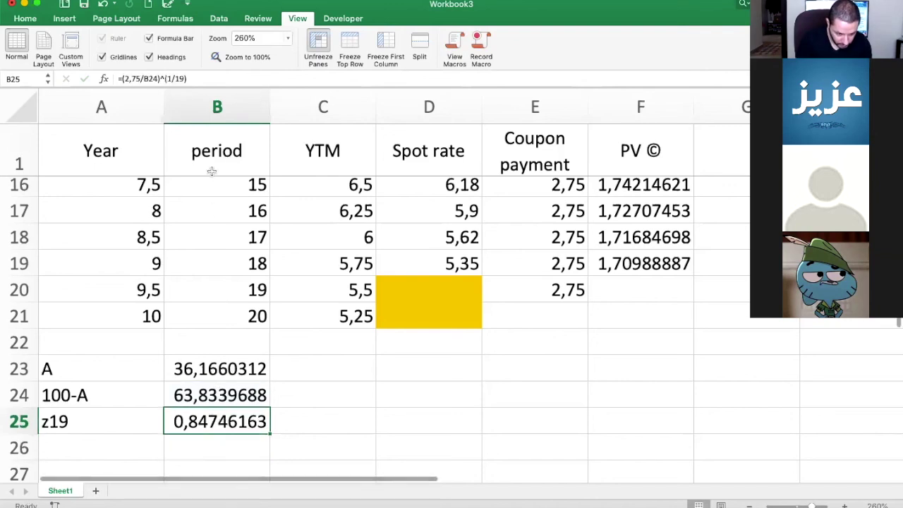
click(204, 75)
text(-1)
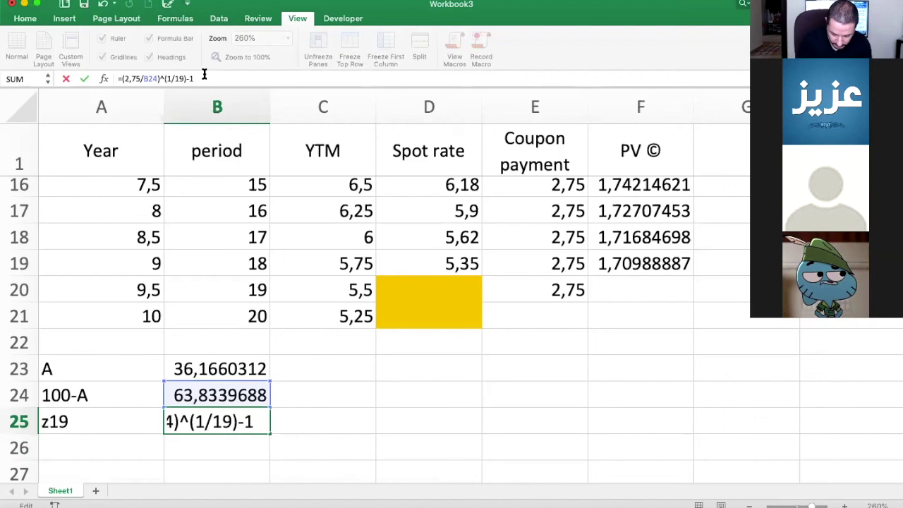
key(Return)
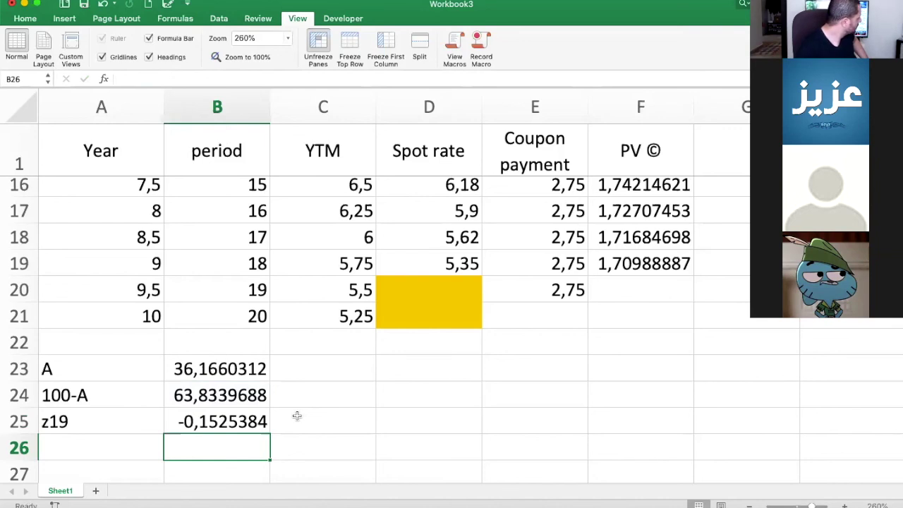
Add the 100 principal to the period 19 payment in E20, making the formula =100*5,5%/2+100.
click(234, 421)
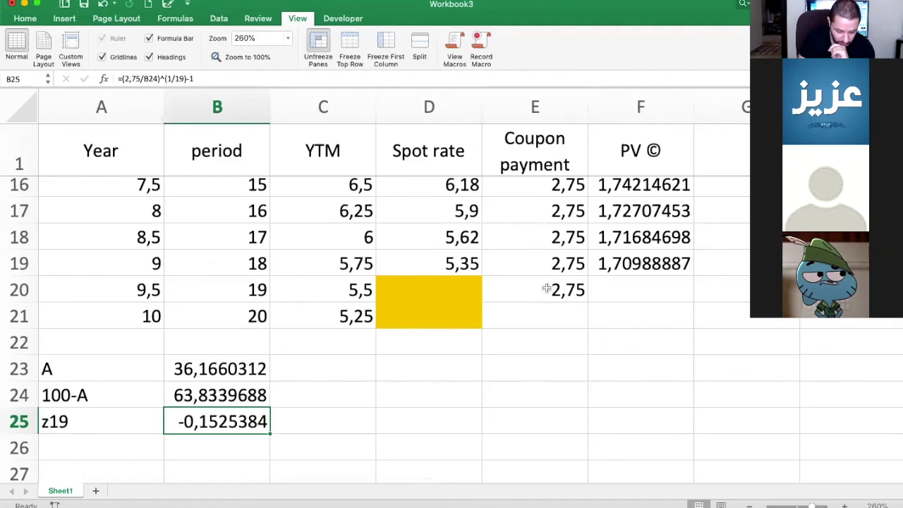
click(13, 290)
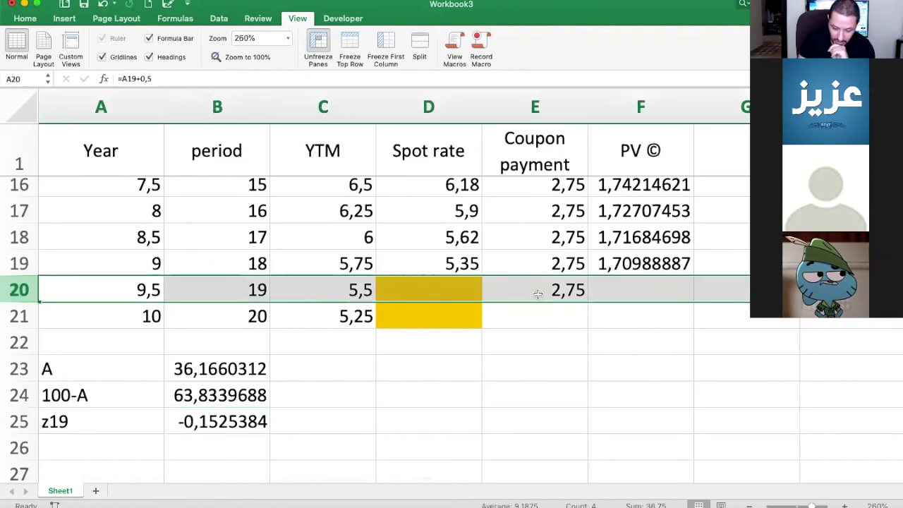
click(538, 293)
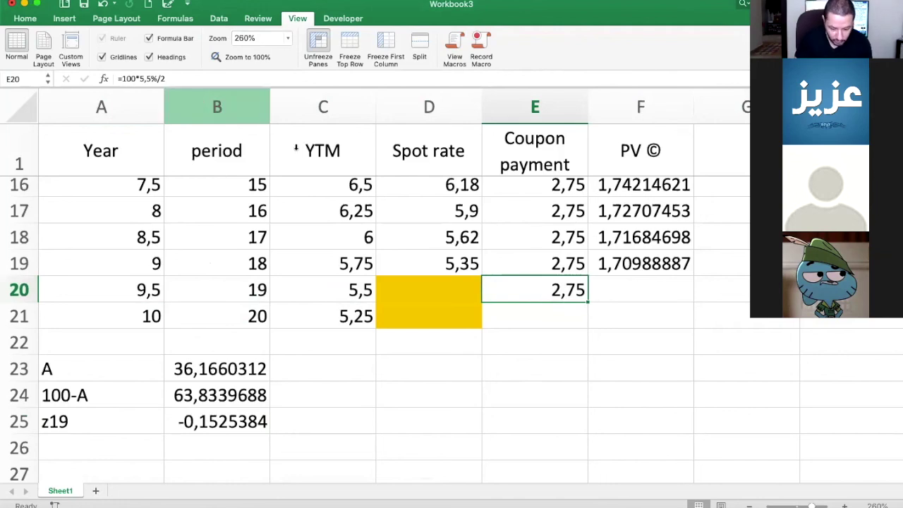
click(210, 78)
text(+100)
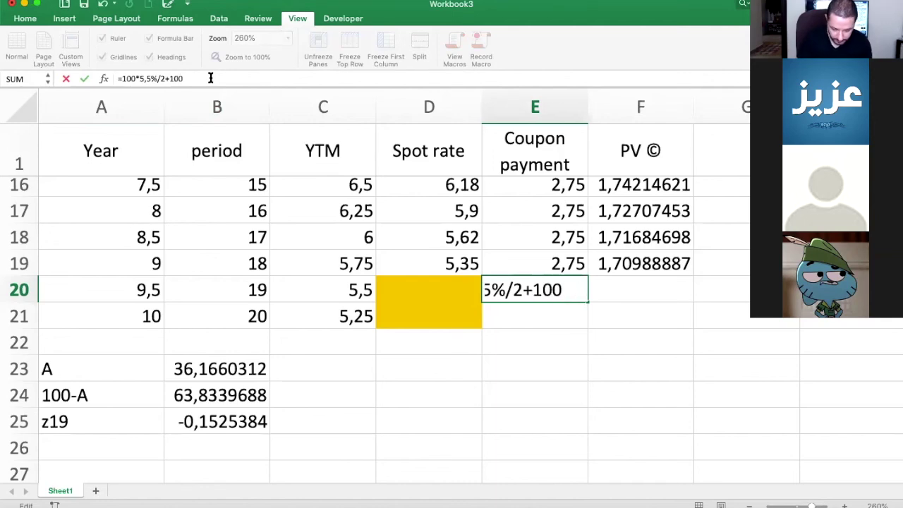
key(Return)
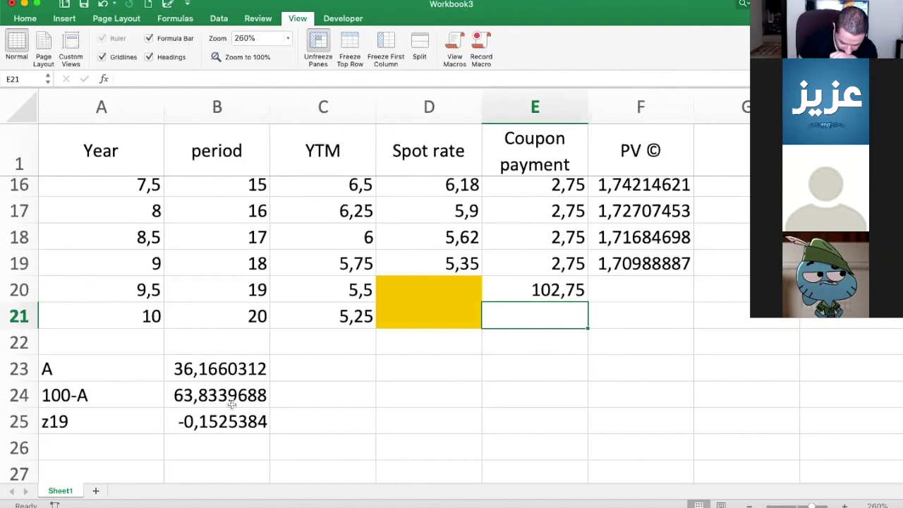
Change the numerator of the z19 formula in B25 to 102,75, giving =(102,75/B24)^(1/19)-1.
click(212, 421)
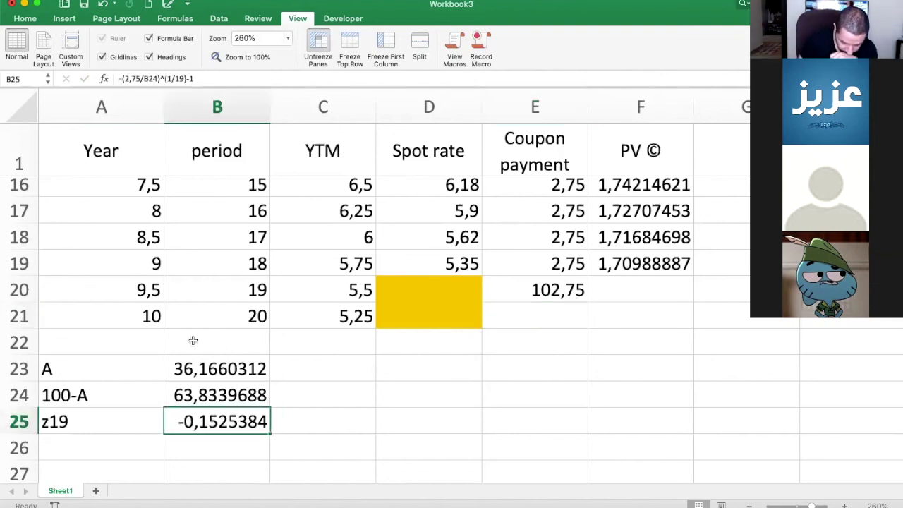
click(123, 78)
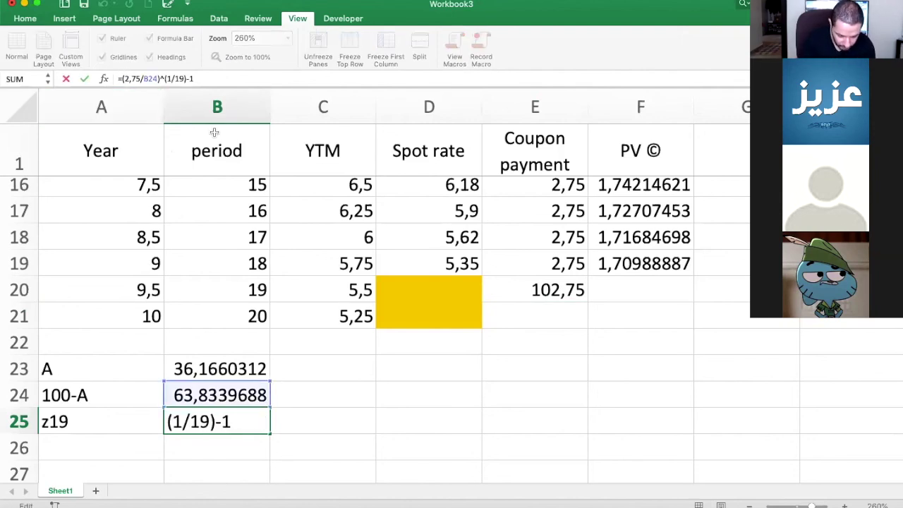
text(10)
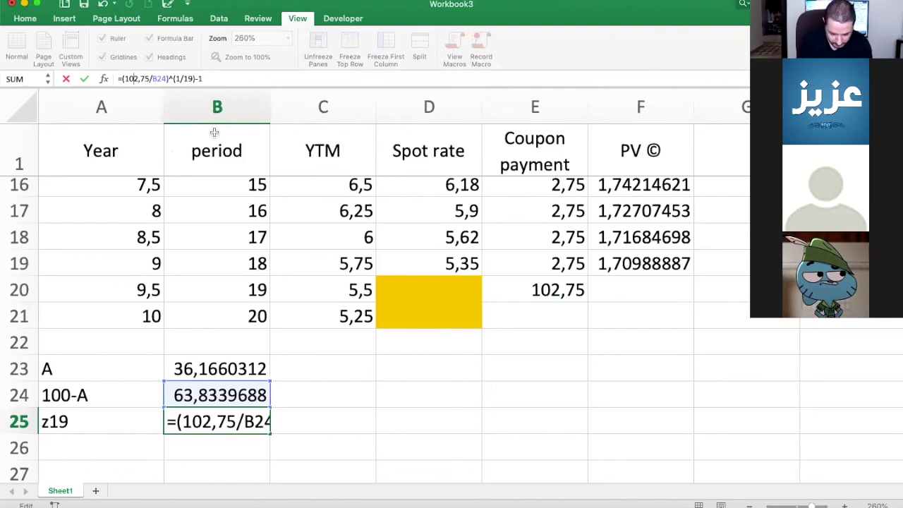
key(Return)
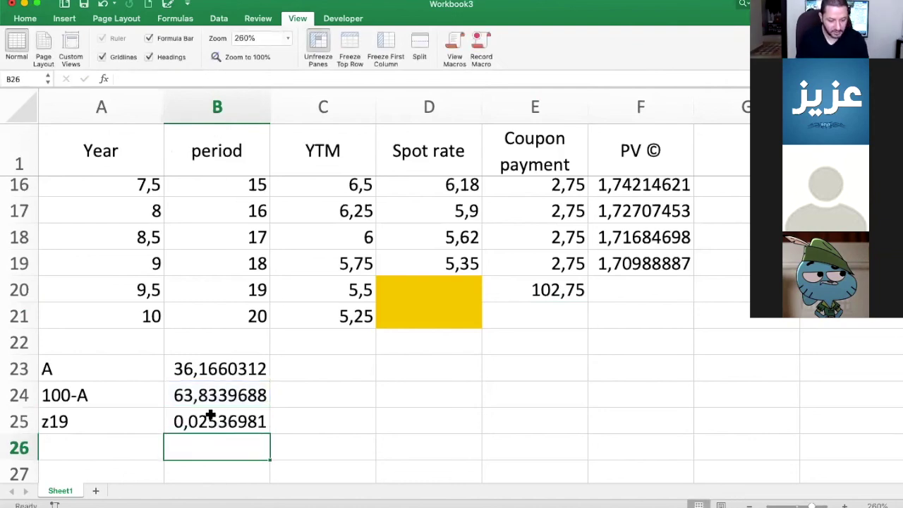
Label cell A26 as "z19 (annual)", directly below the z19 row.
click(91, 450)
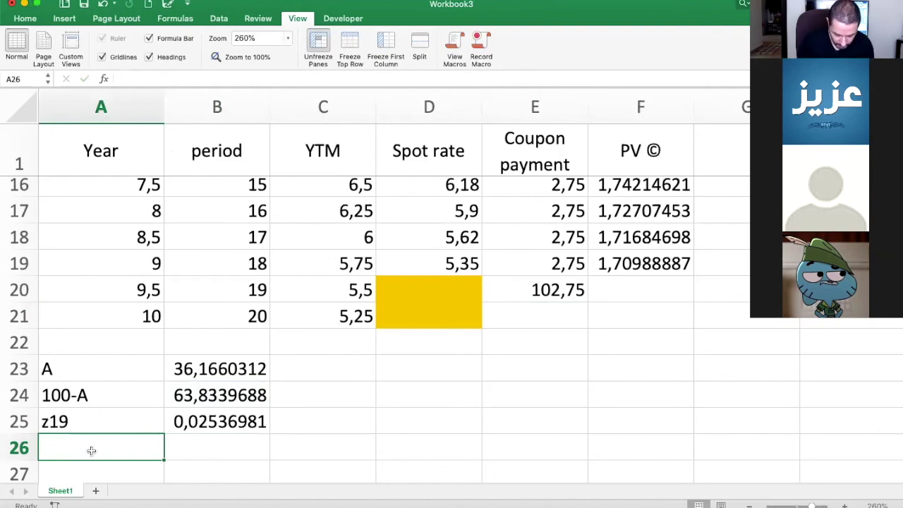
text(z)
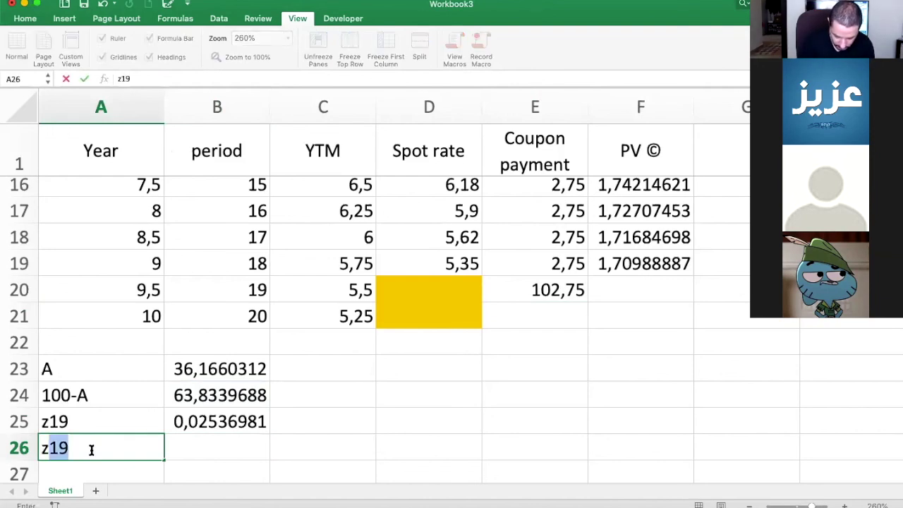
text(19)
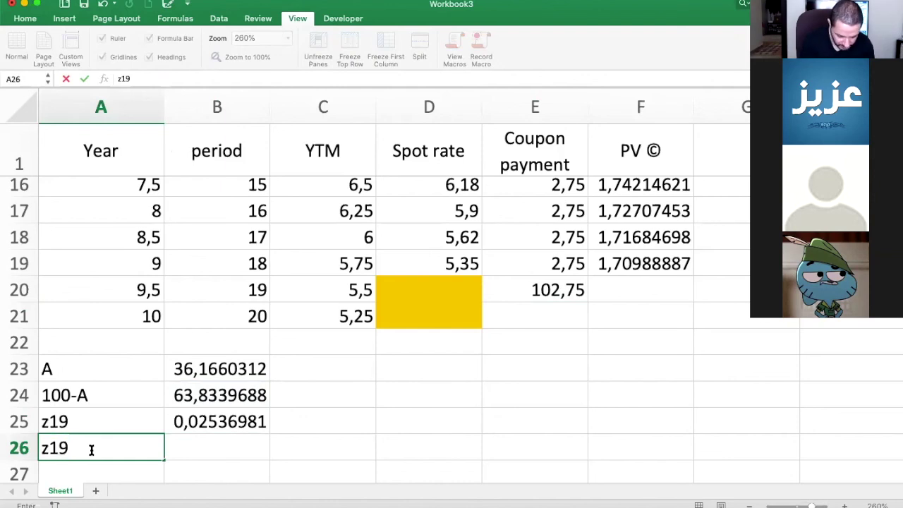
text( (annual))
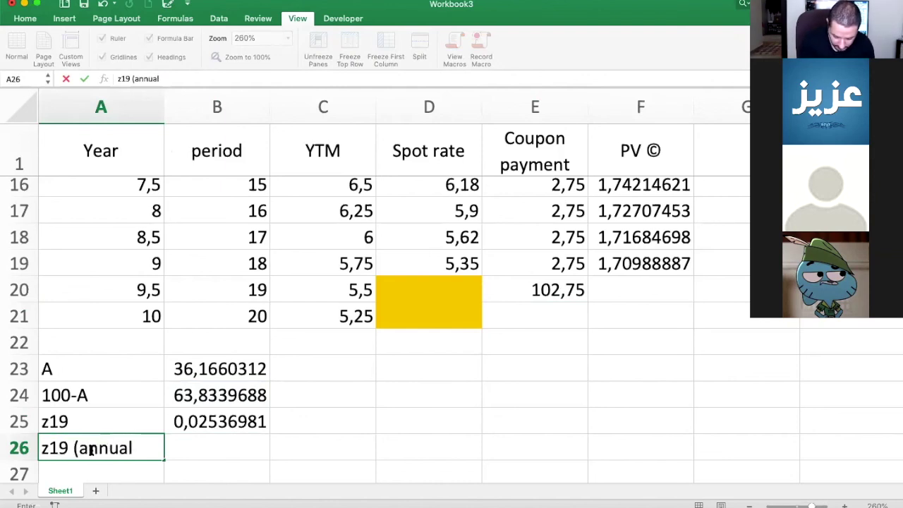
Annualize z19 in B26 by doubling the semiannual rate with the formula =B25*2.
click(219, 447)
text(=)
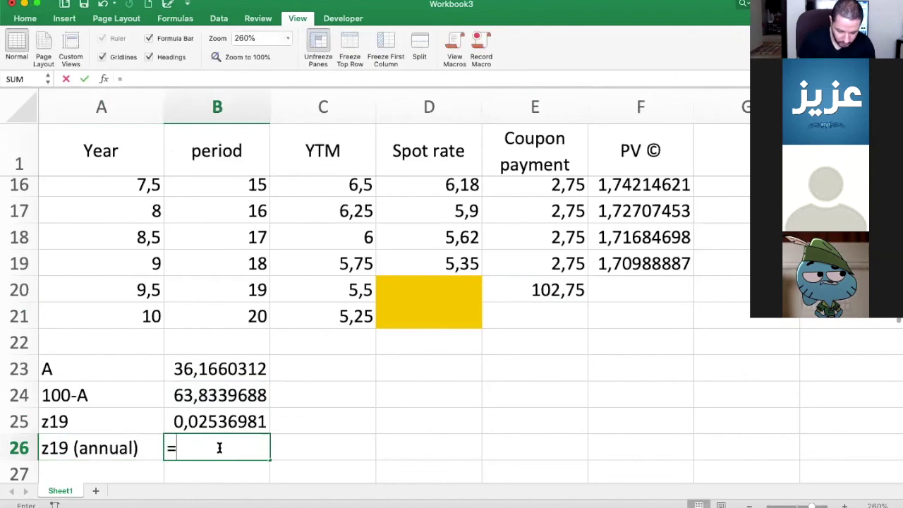
click(211, 420)
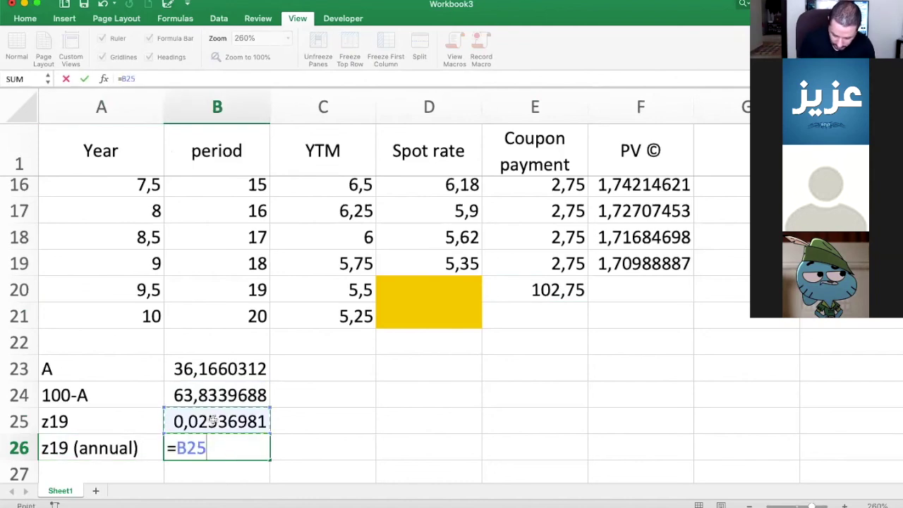
text(*2)
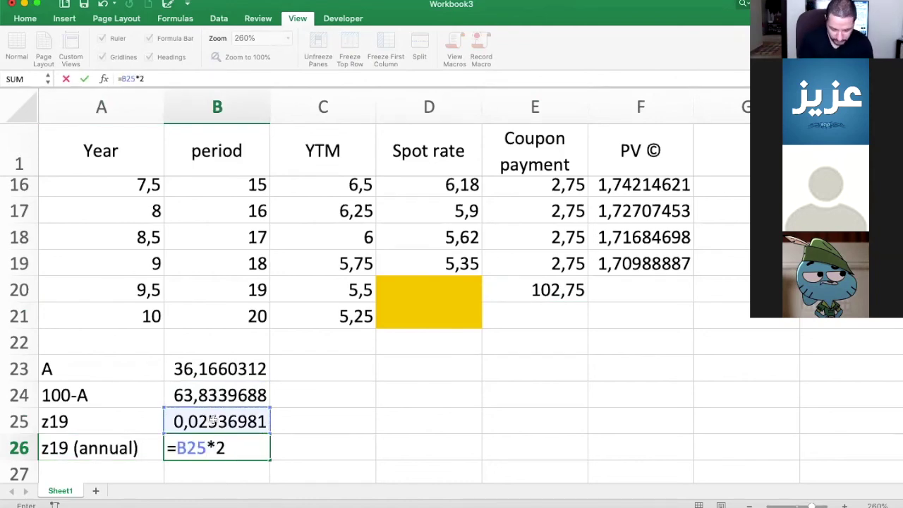
key(Return)
Format the annual z19 rate in B26 as a percentage with two decimal places.
click(205, 427)
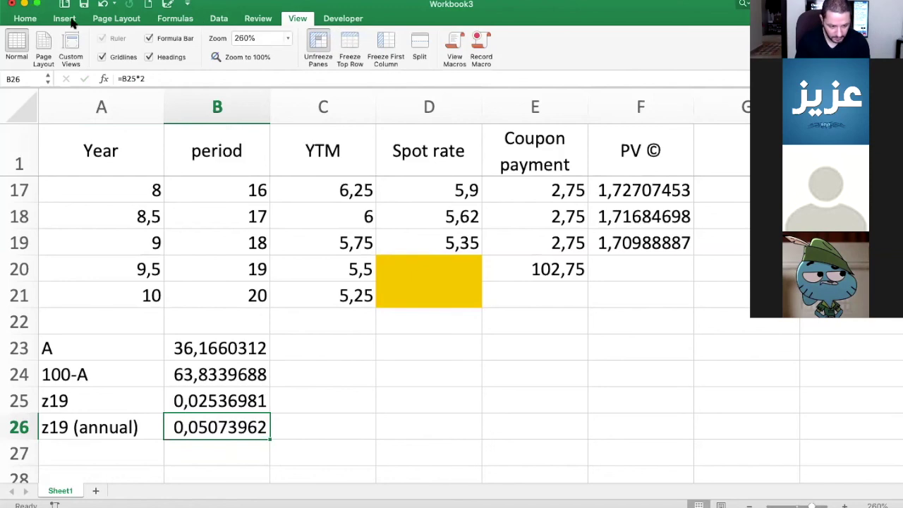
click(24, 19)
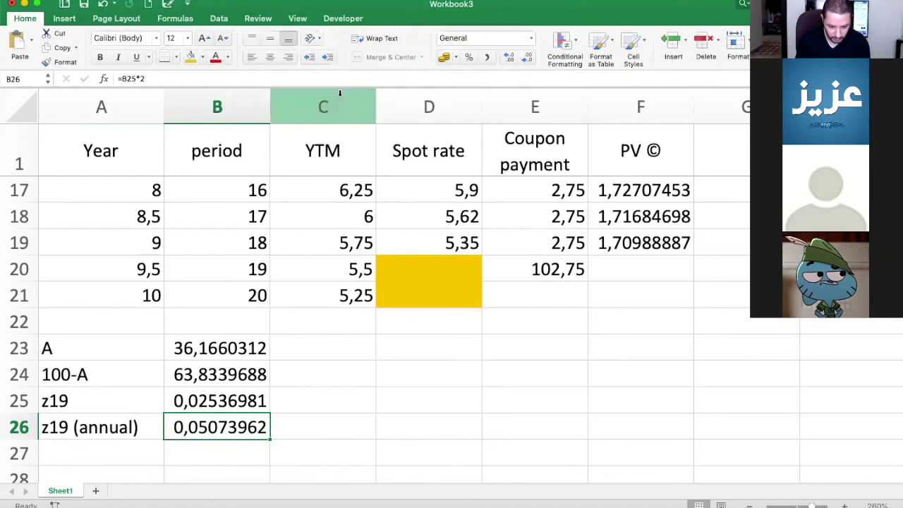
click(470, 56)
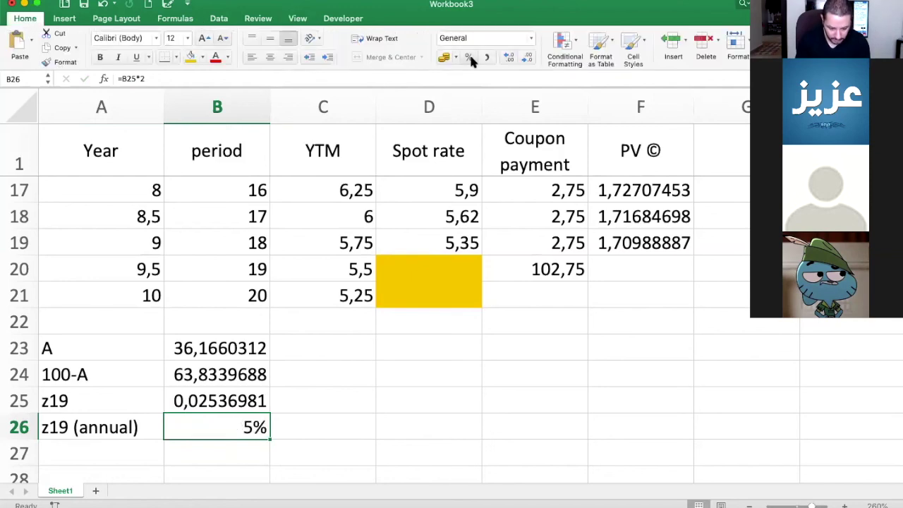
click(508, 59)
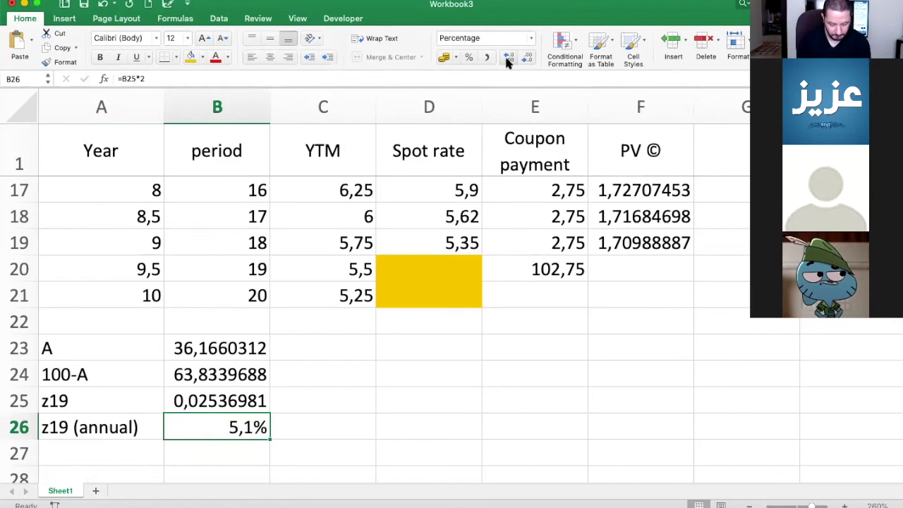
click(507, 60)
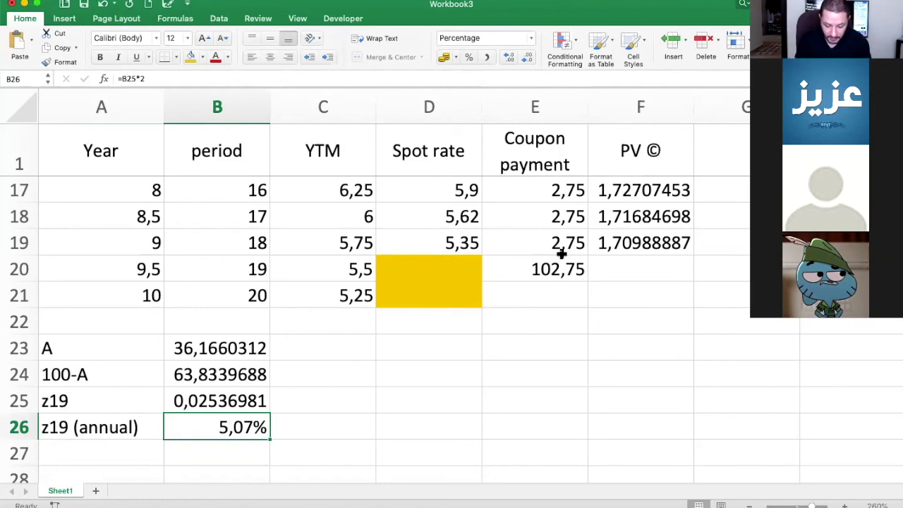
Enter 5,07 as the year 9,5 spot rate in D20 and fill the PV formula from F19 down to F20.
click(544, 269)
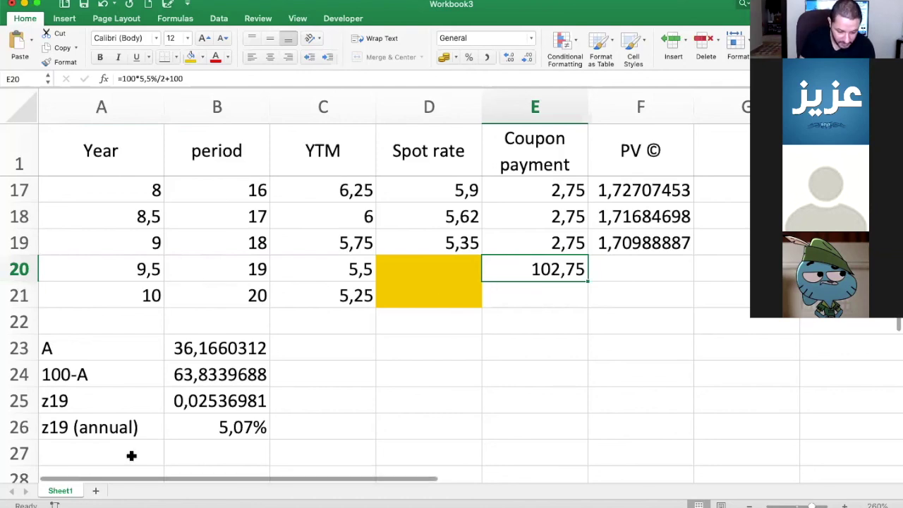
scroll(131, 455, down, 3)
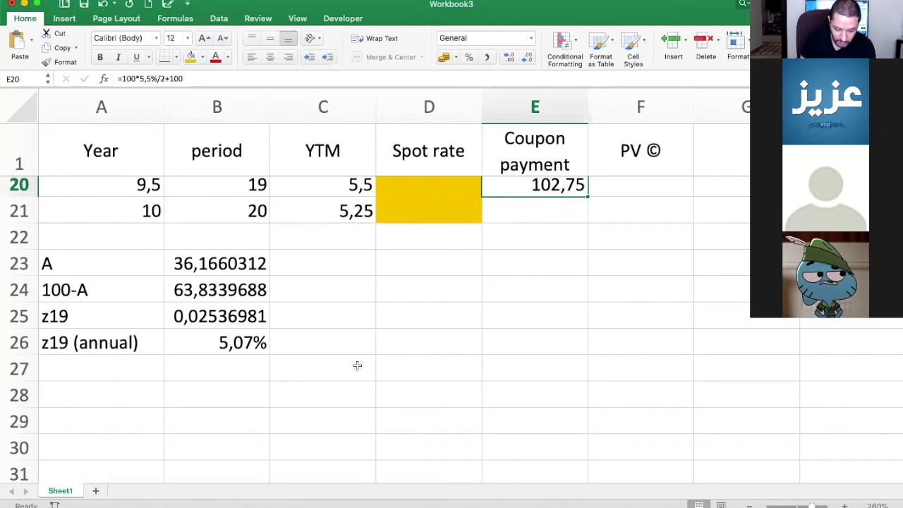
scroll(357, 365, up, 4)
scroll(357, 365, up, 1)
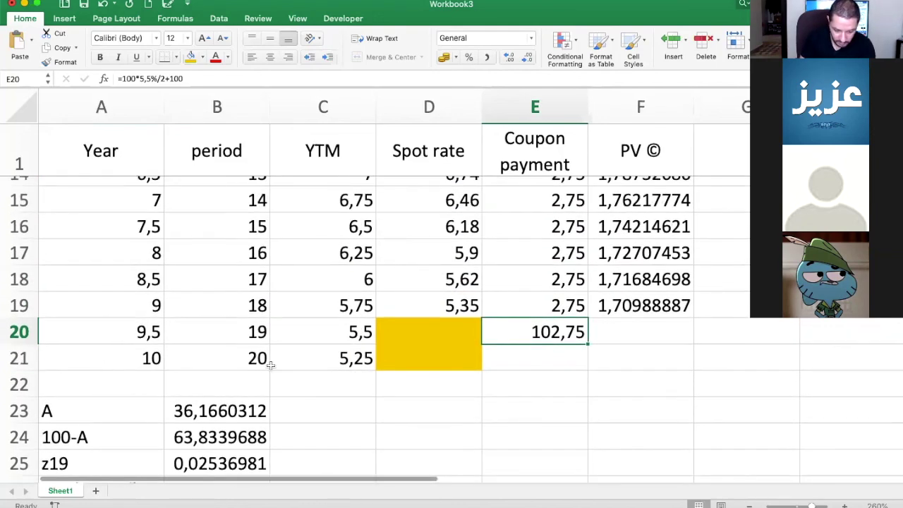
click(449, 361)
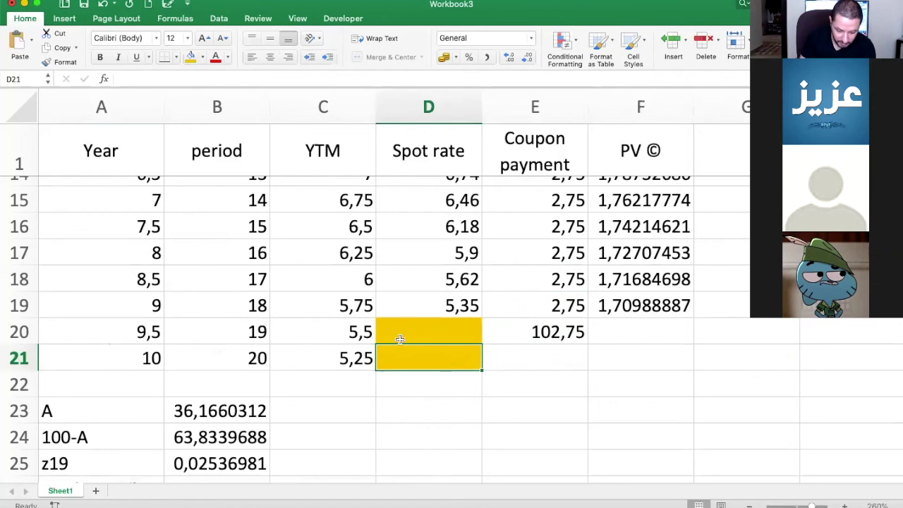
click(451, 330)
scroll(451, 330, down, 3)
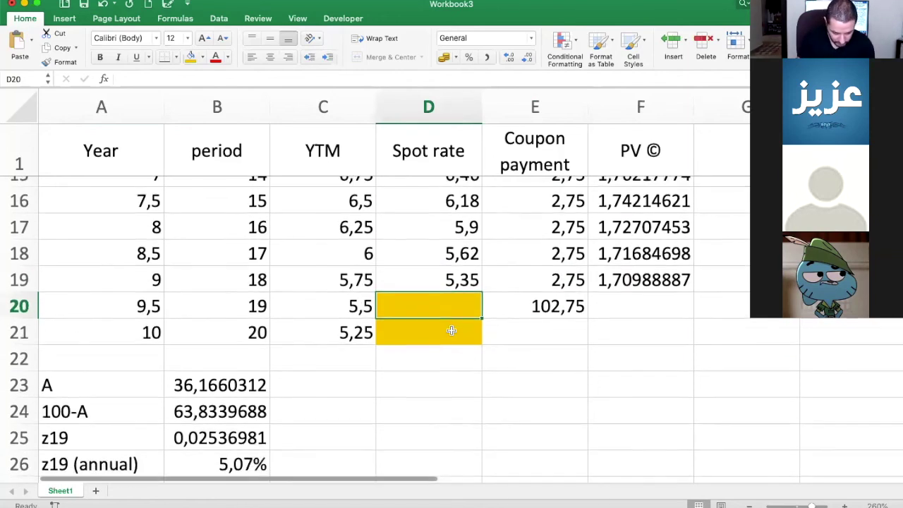
scroll(452, 330, up, 2)
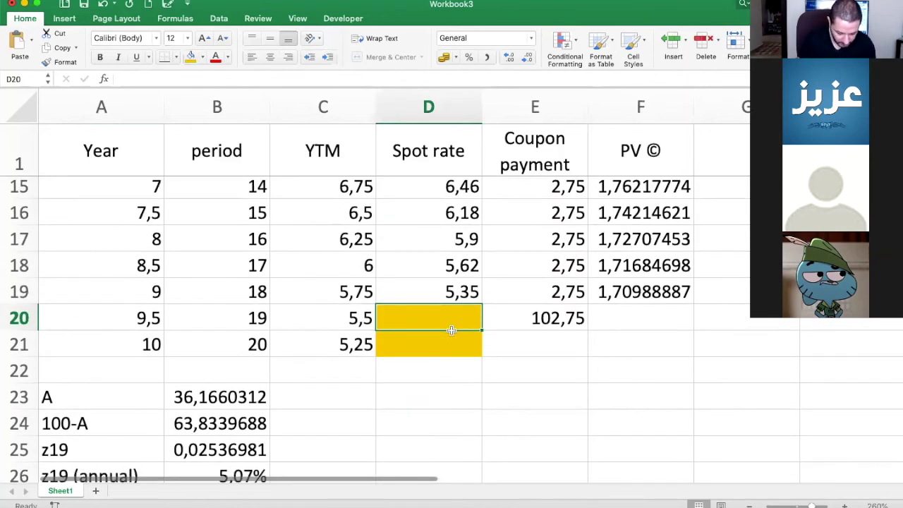
text(5,)
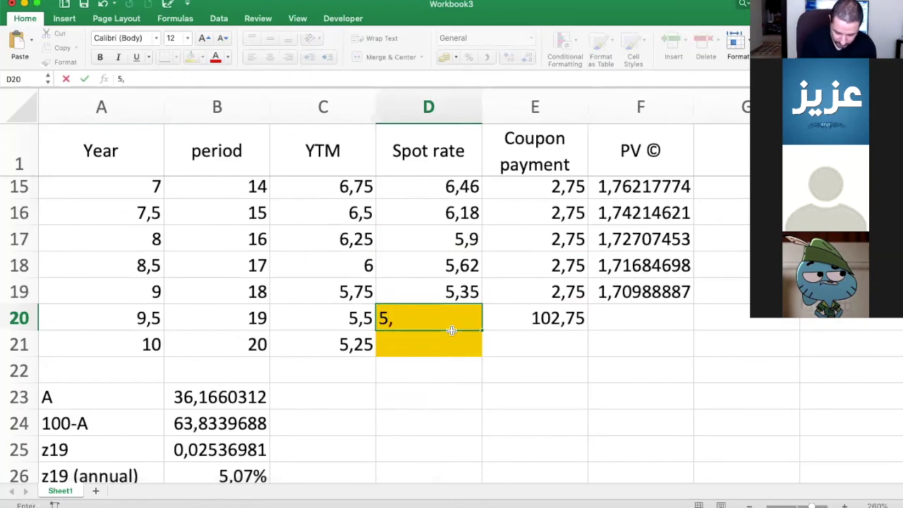
text(07)
key(Return)
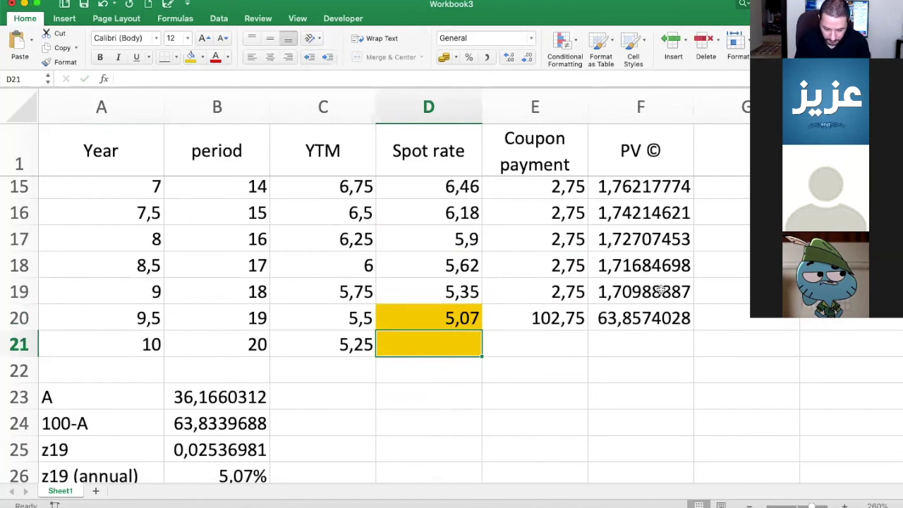
click(685, 293)
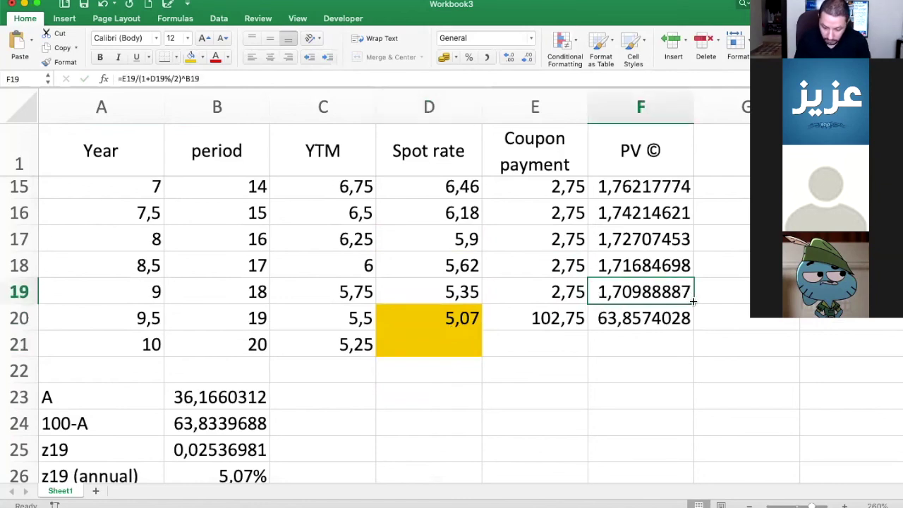
drag(692, 301, 693, 321)
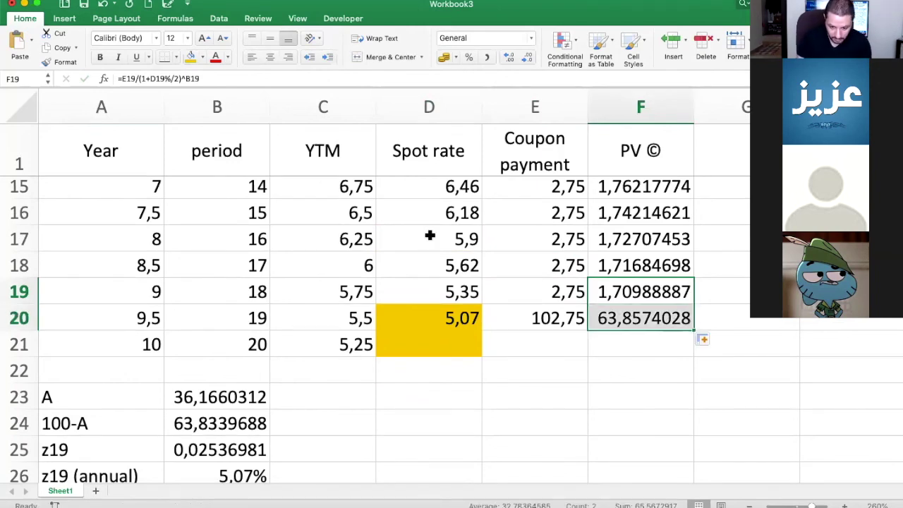
Review the coupon payments, spot rates and present values across the periods, and the YTM formulas for years 9,5 and 10 in C20 and C21.
scroll(293, 246, up, 1)
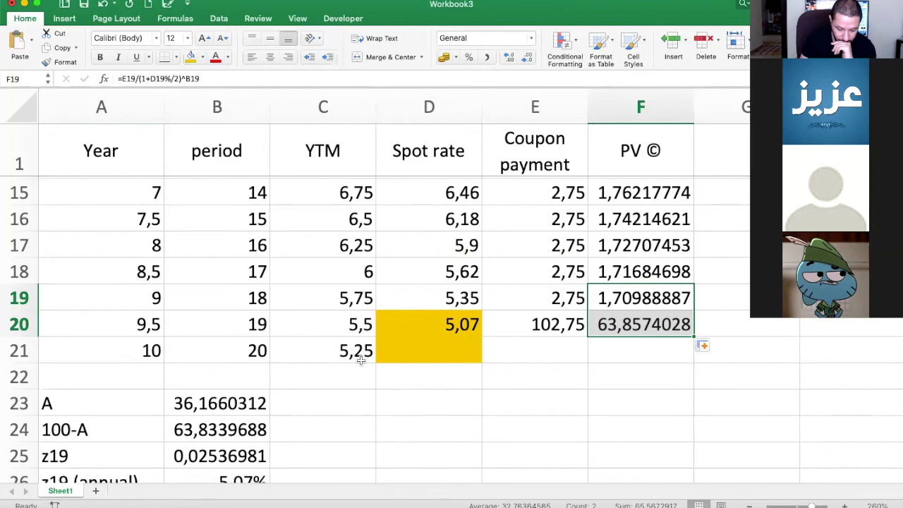
scroll(360, 361, down, 1)
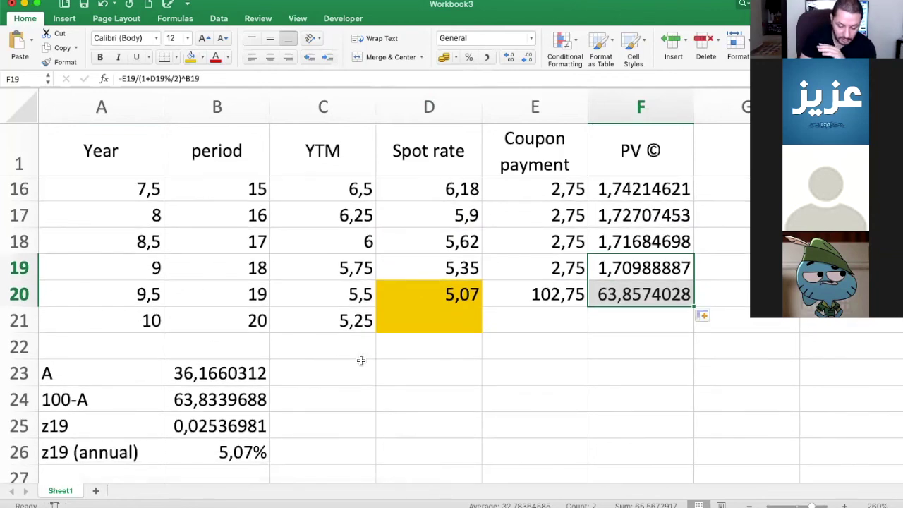
scroll(360, 361, up, 10)
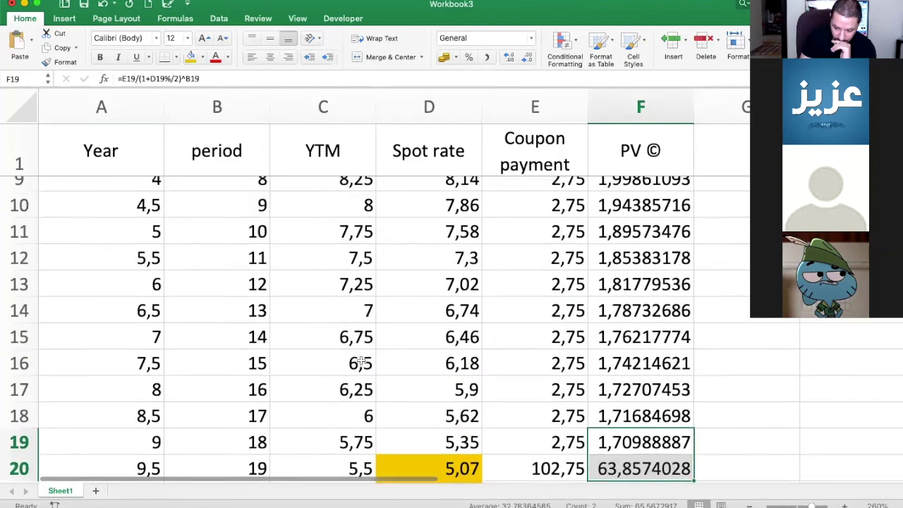
scroll(361, 361, down, 6)
scroll(360, 360, down, 1)
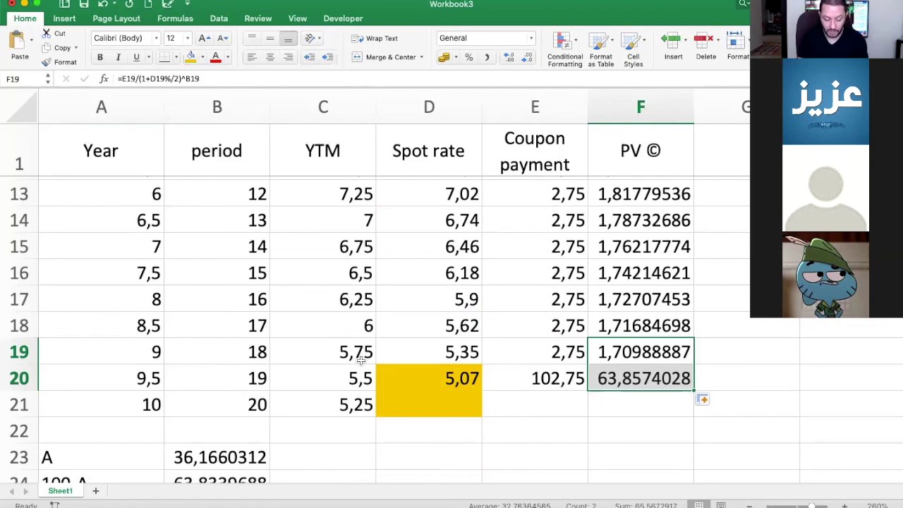
scroll(549, 244, up, 4)
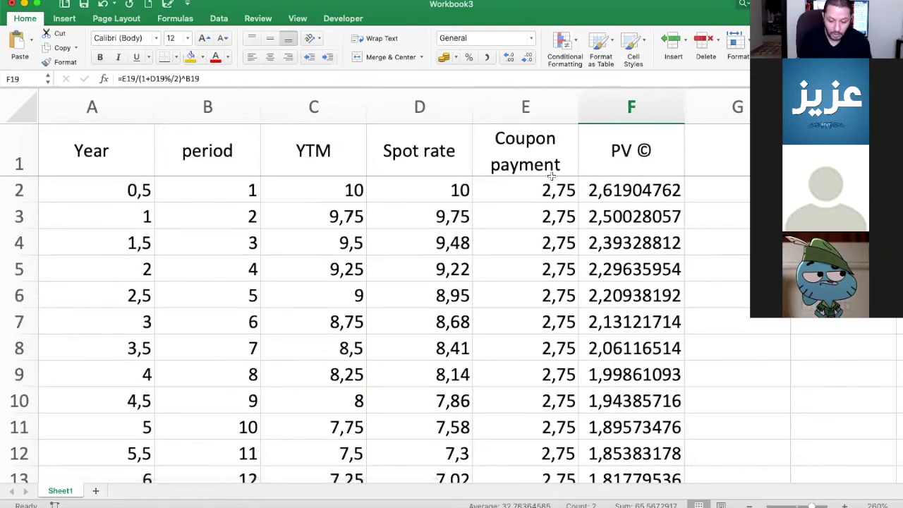
click(547, 111)
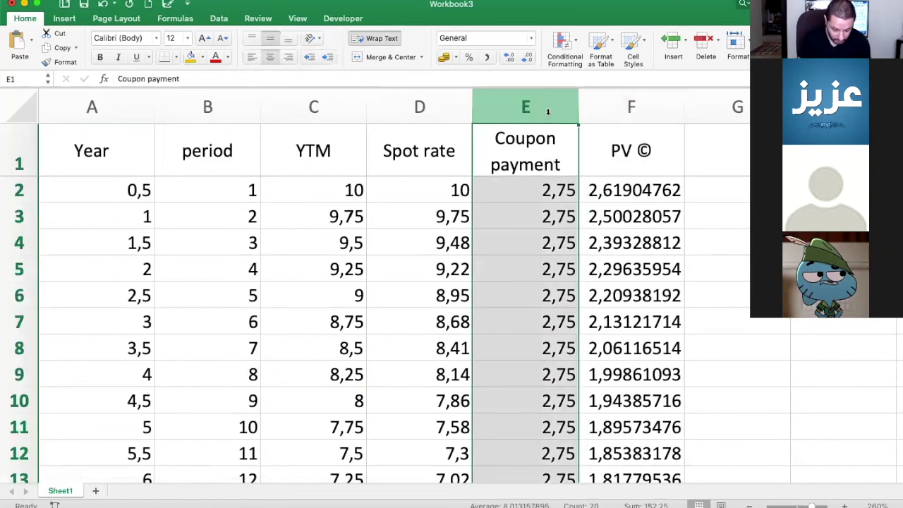
scroll(498, 338, down, 10)
scroll(498, 334, up, 4)
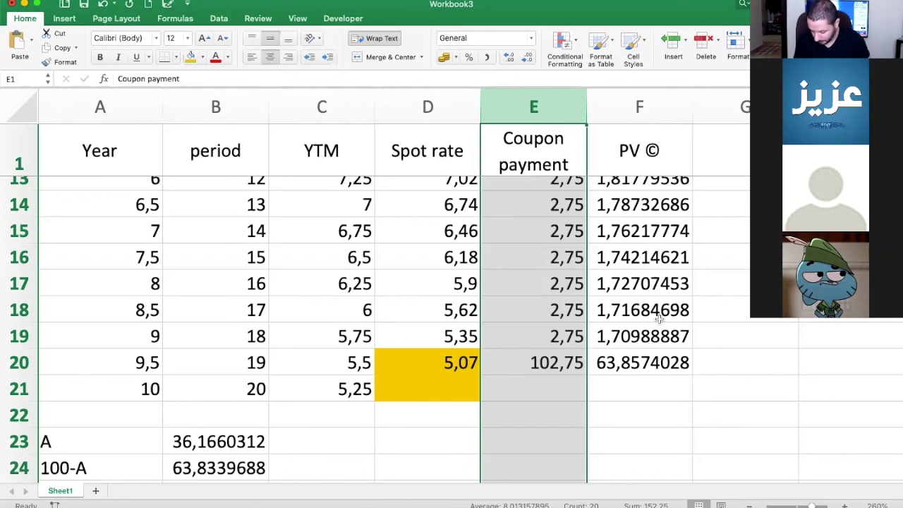
scroll(658, 319, down, 4)
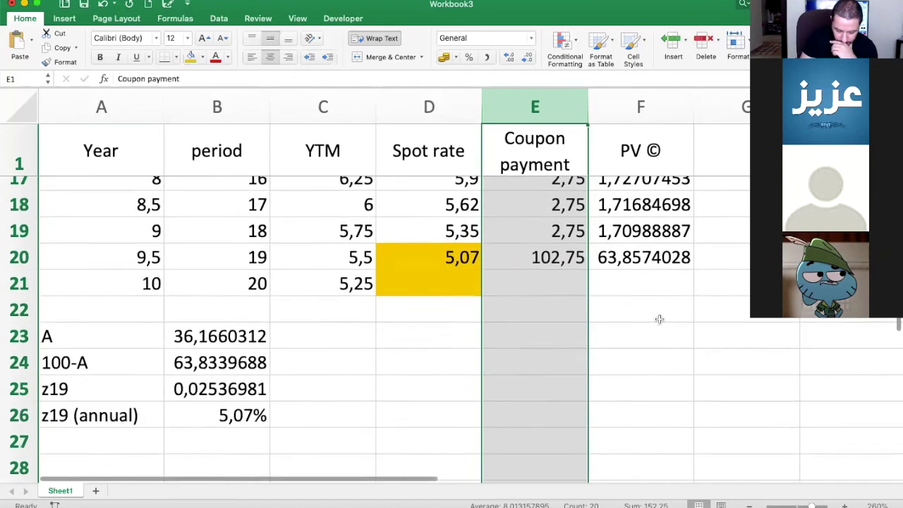
scroll(659, 319, up, 1)
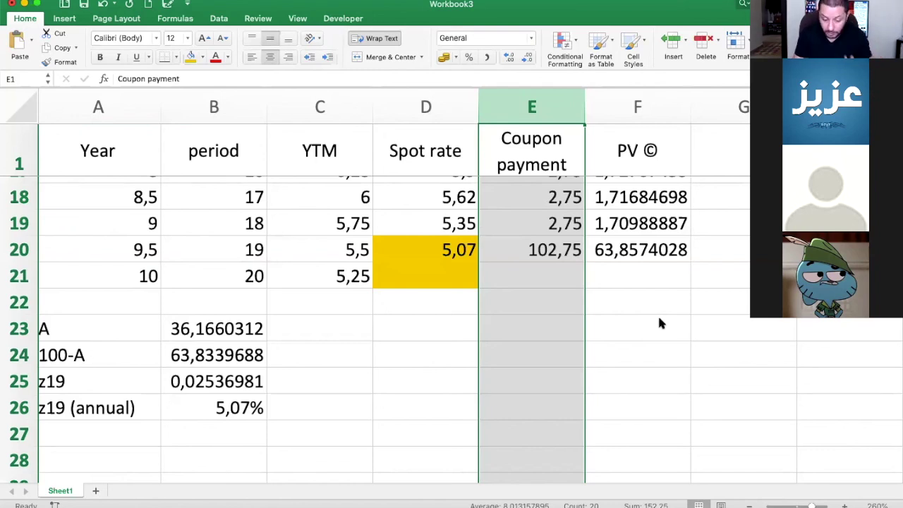
click(332, 280)
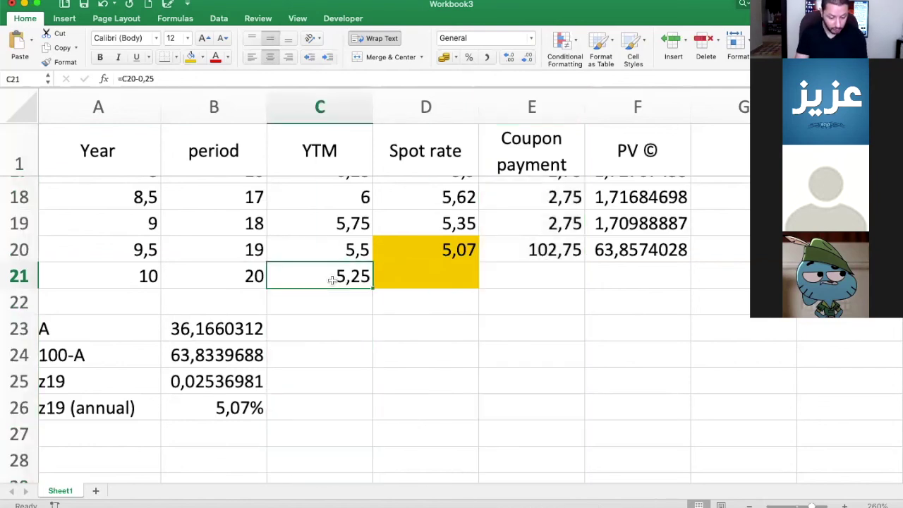
click(333, 256)
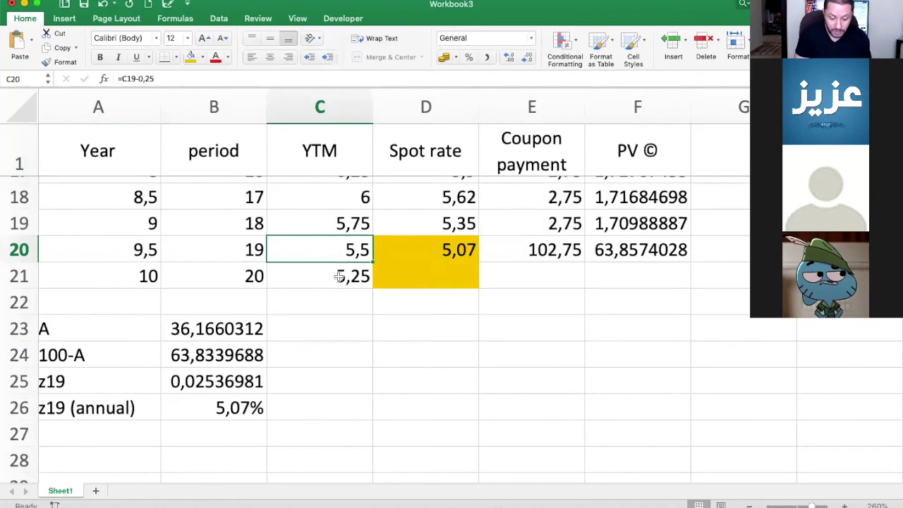
click(339, 277)
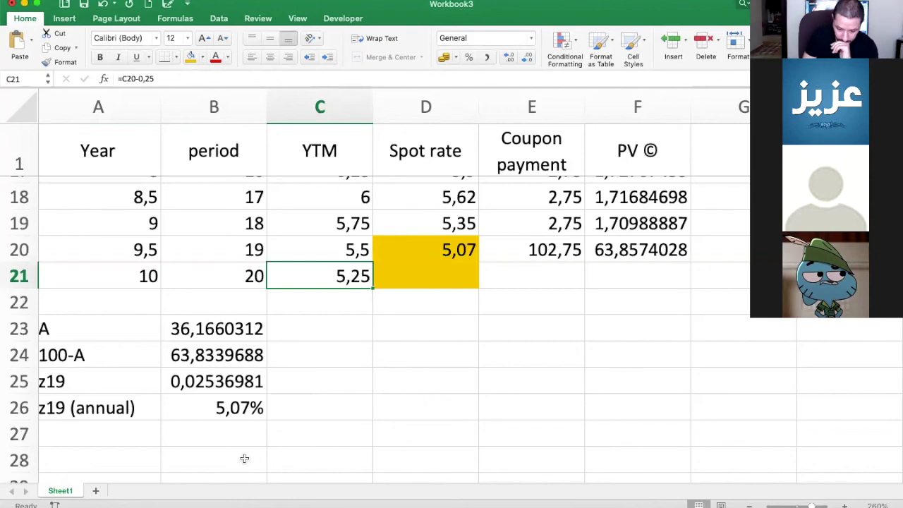
scroll(244, 459, up, 8)
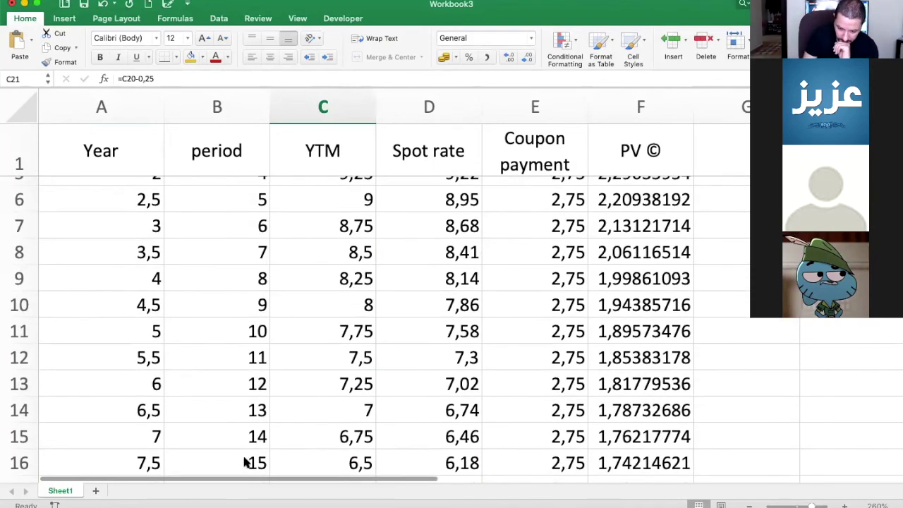
Copy the whole bond table in A1:F21 of Sheet1 and paste it into a new worksheet starting at A1.
scroll(245, 462, up, 3)
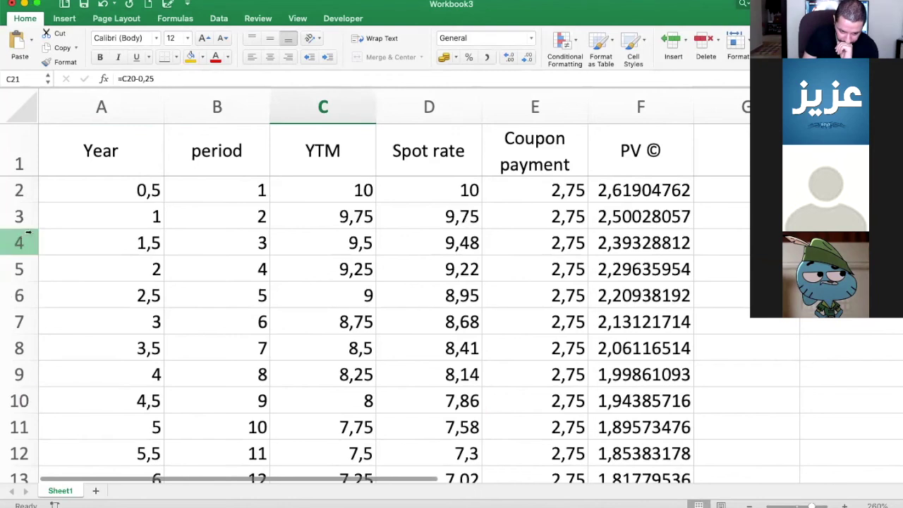
drag(78, 146, 427, 170)
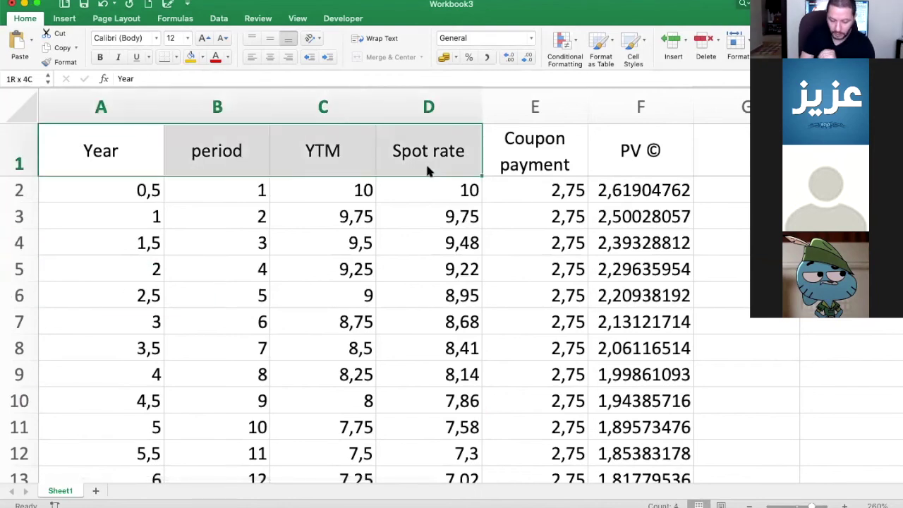
drag(427, 171, 427, 171)
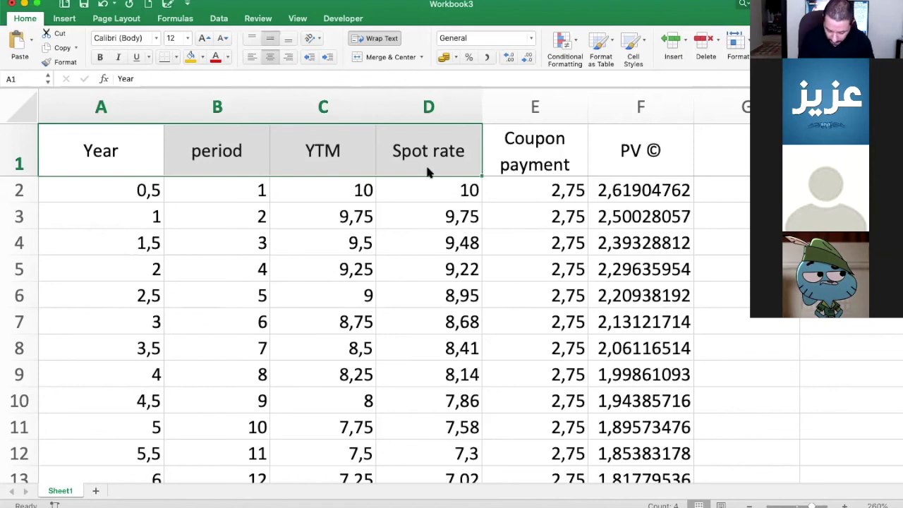
key(shift+Down)
key(shift+Down)
key(shift+Right)
key(shift+Right)
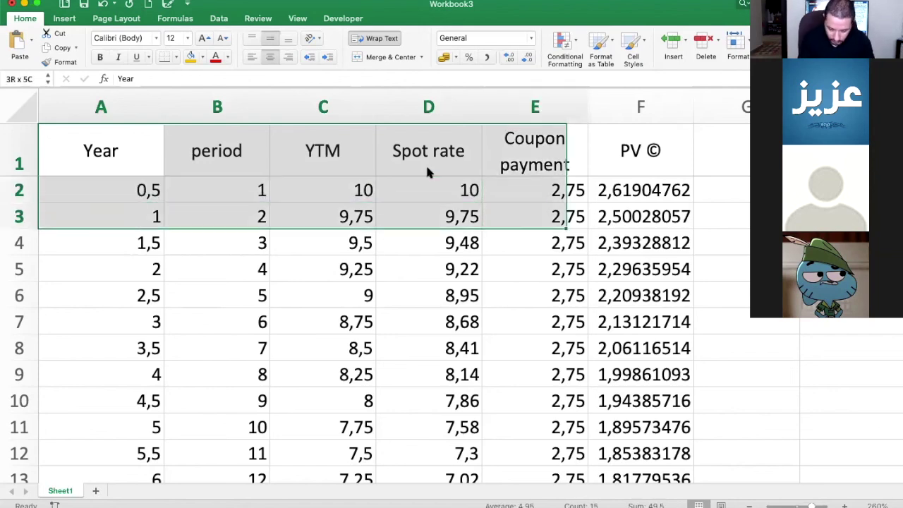
key(shift+Down)
key(shift+Down)
key(shift+Down)
key(shift+Down)
key(shift+Down)
key(shift+Down)
key(shift+Down)
key(shift+Down)
key(shift+Down)
key(shift+Down)
key(shift+Down)
key(shift+Down)
key(shift+Down)
key(shift+Down)
key(shift+Down)
key(shift+Down)
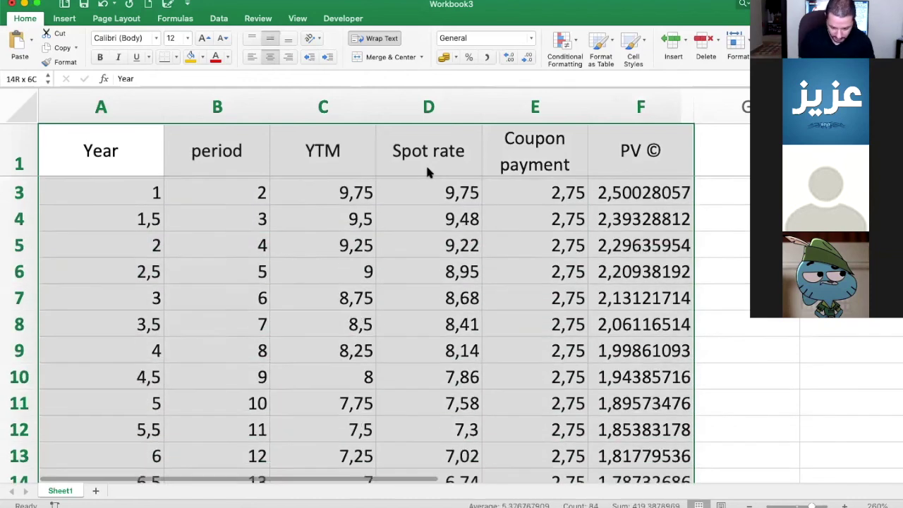
key(shift+Down)
key(shift+Down)
key(shift+Down)
key(shift+Down)
key(shift+Down)
key(shift+Down)
key(shift+Down)
key(shift+Up)
key(shift+Up)
key(shift+Up)
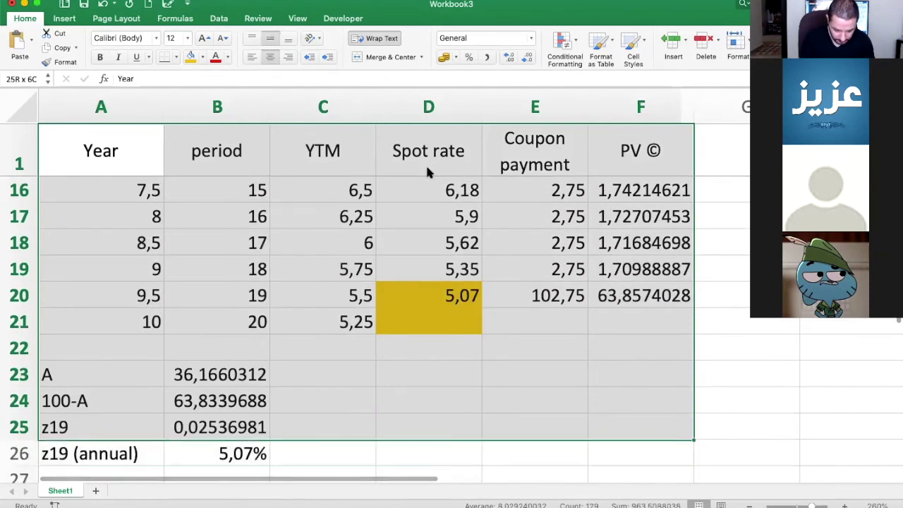
key(shift+Up)
key(shift+Up)
key(super+c)
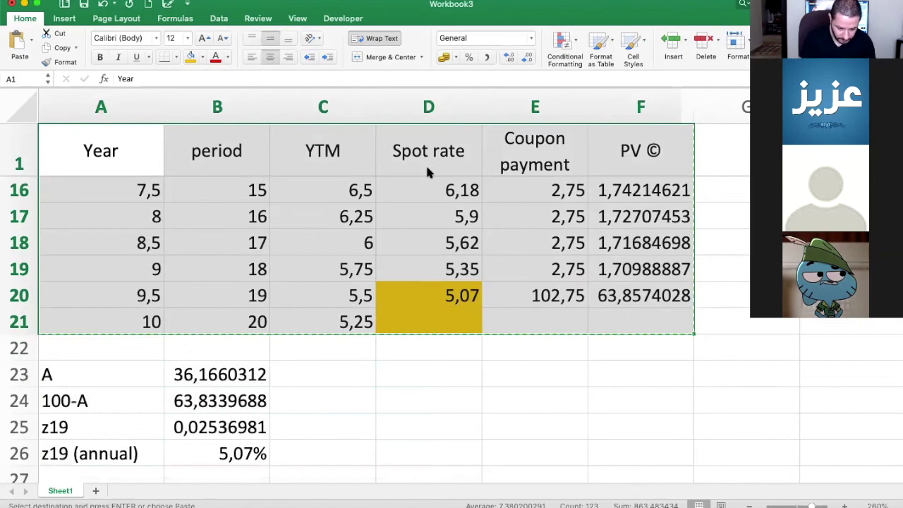
click(96, 490)
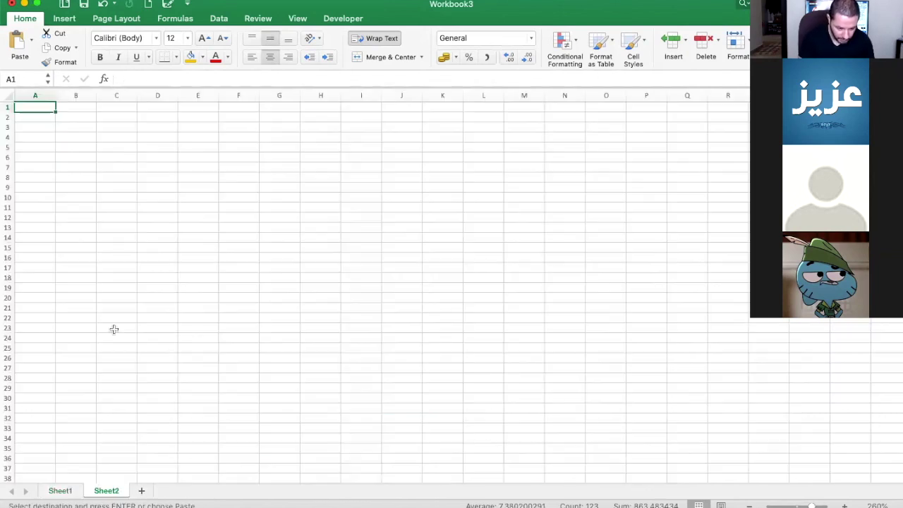
key(super+v)
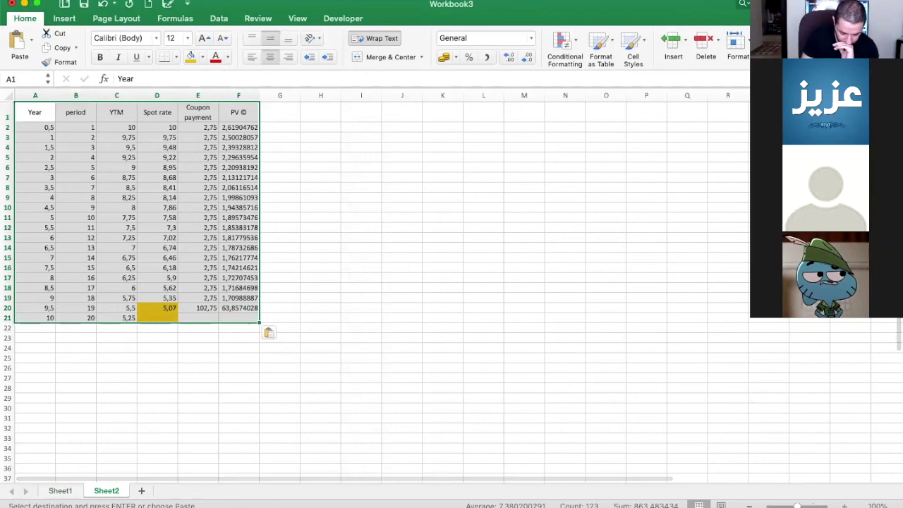
Delete the Coupon payment and PV columns (E and F) from Sheet2.
scroll(451, 282, up, 4)
scroll(751, 474, up, 3)
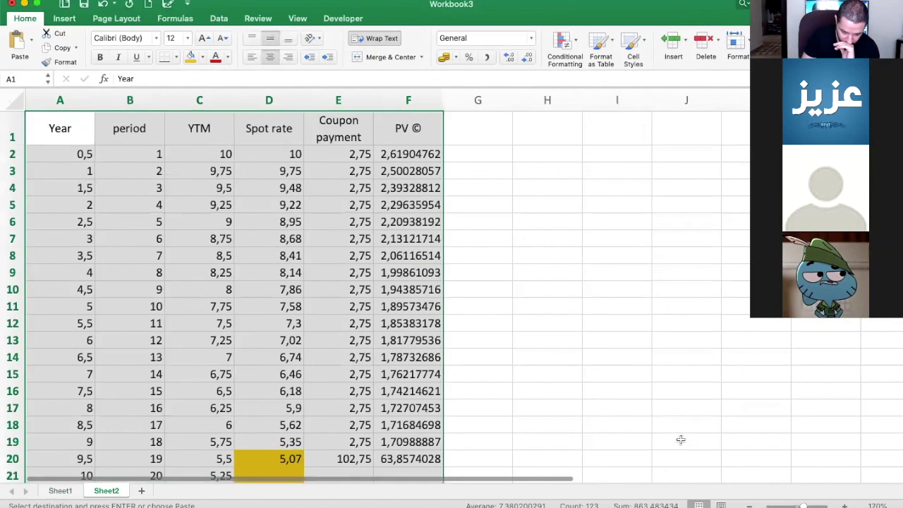
click(339, 100)
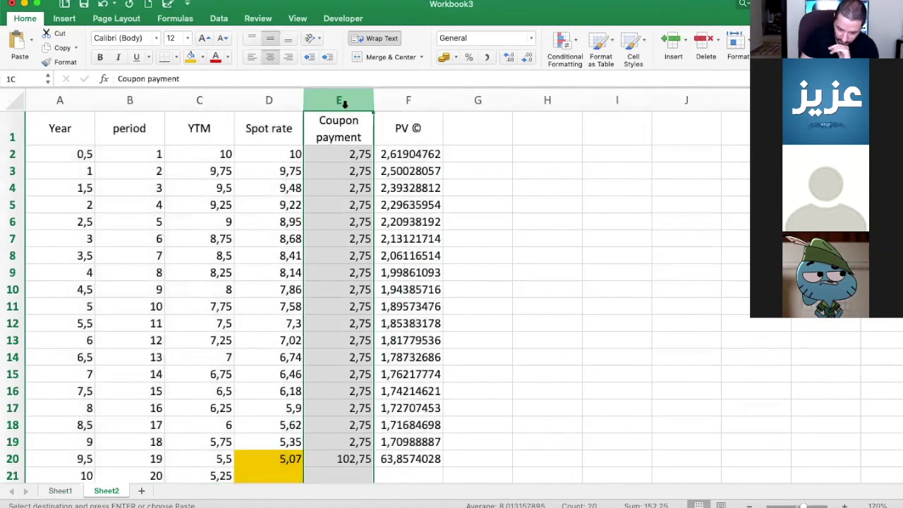
drag(344, 103, 388, 105)
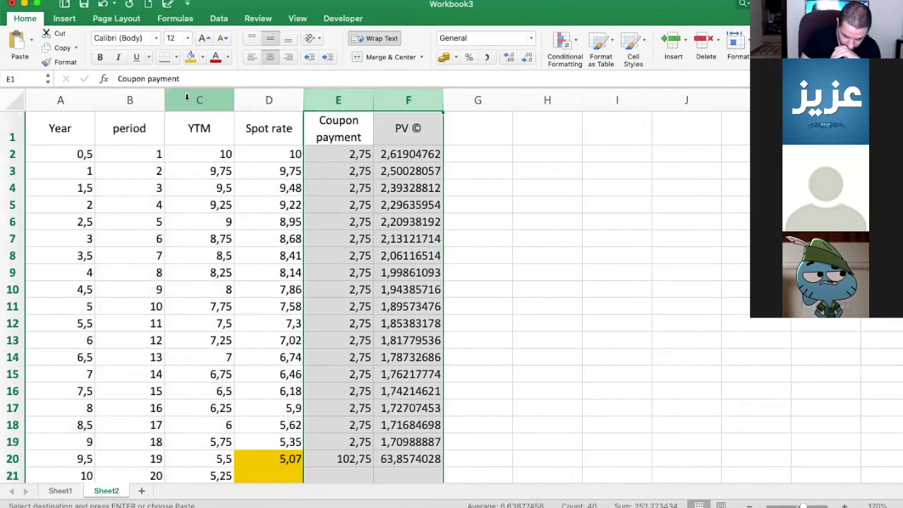
click(702, 41)
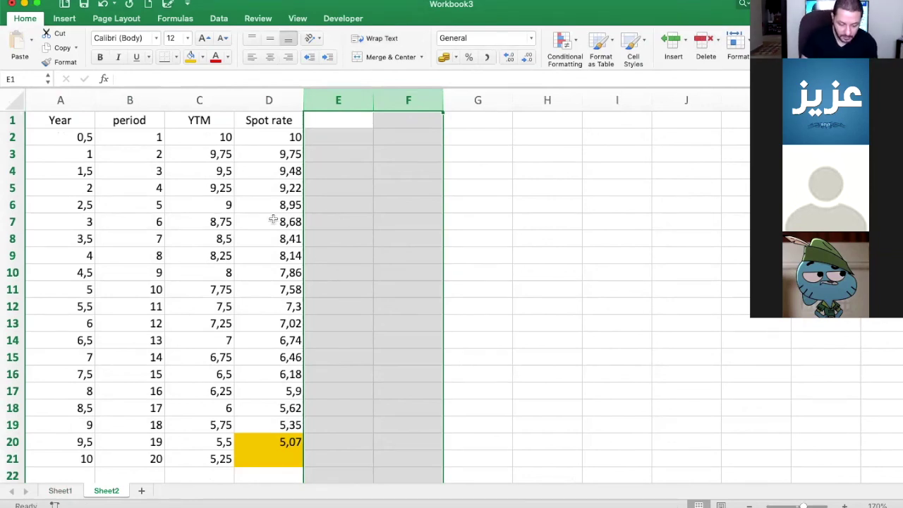
Delete the period column between the Year and YTM columns.
click(131, 101)
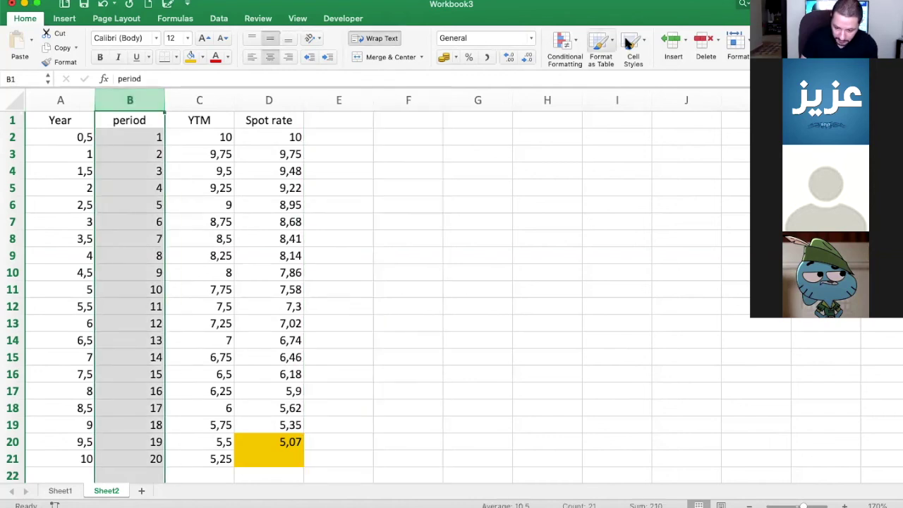
click(701, 41)
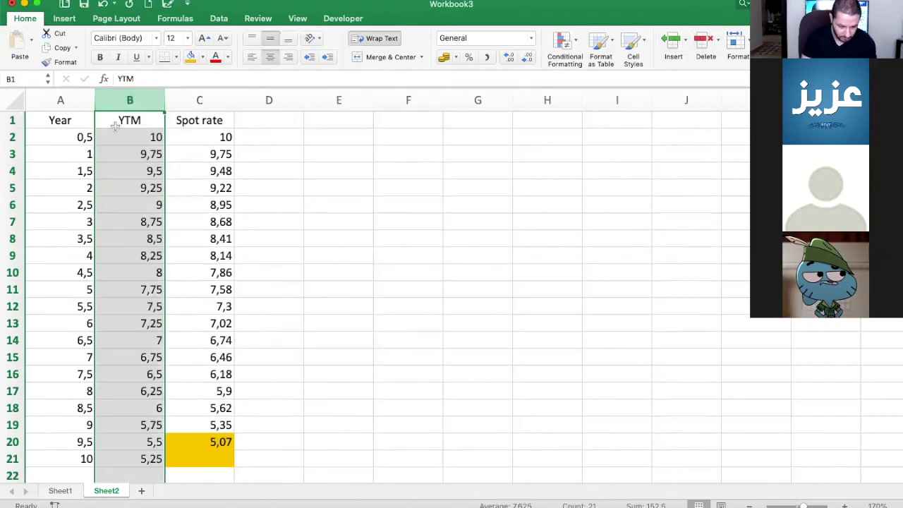
click(78, 120)
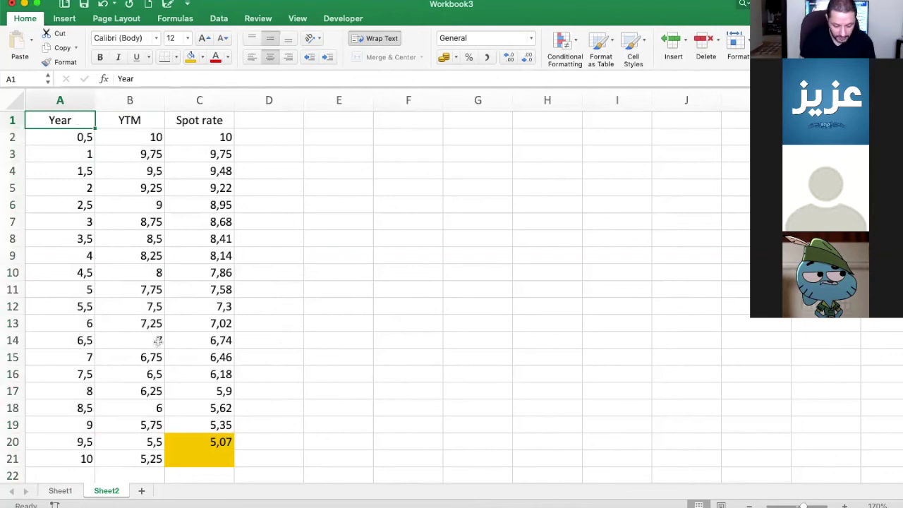
click(214, 458)
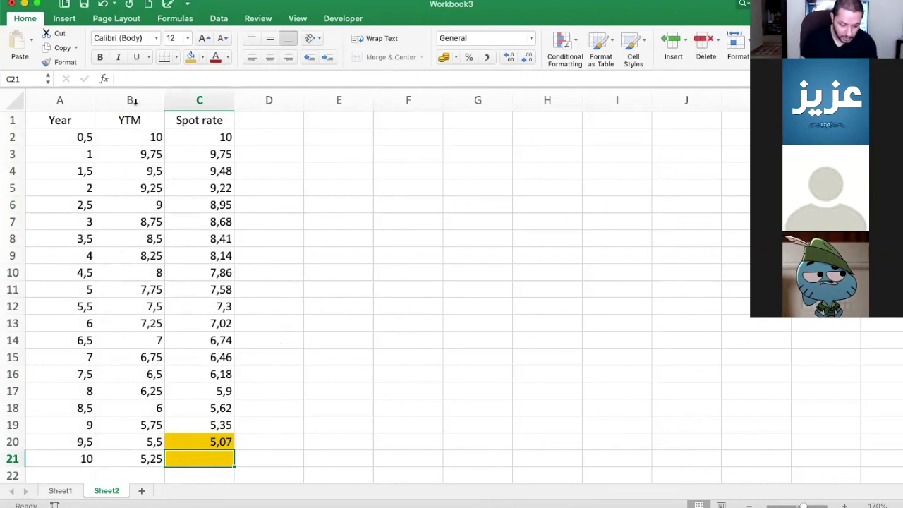
Insert a blank column before the YTM column and give it the header "Periods" in B1.
click(131, 97)
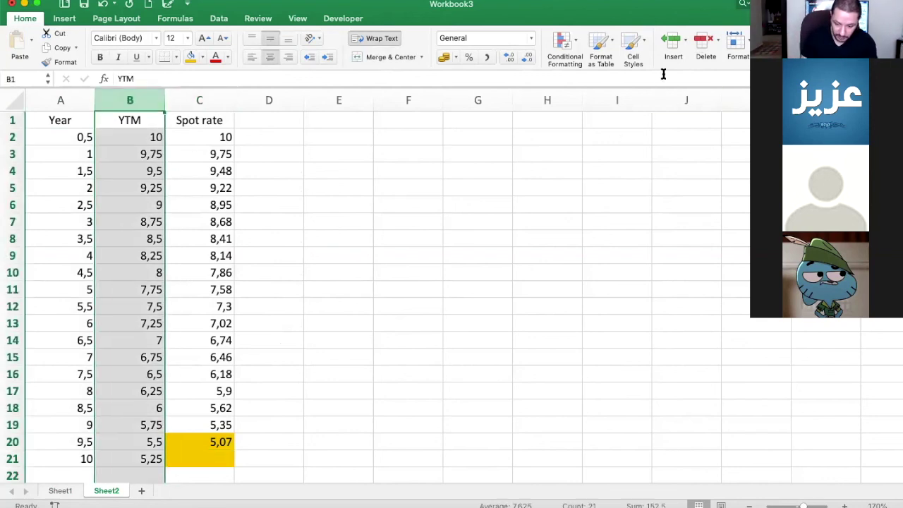
click(676, 46)
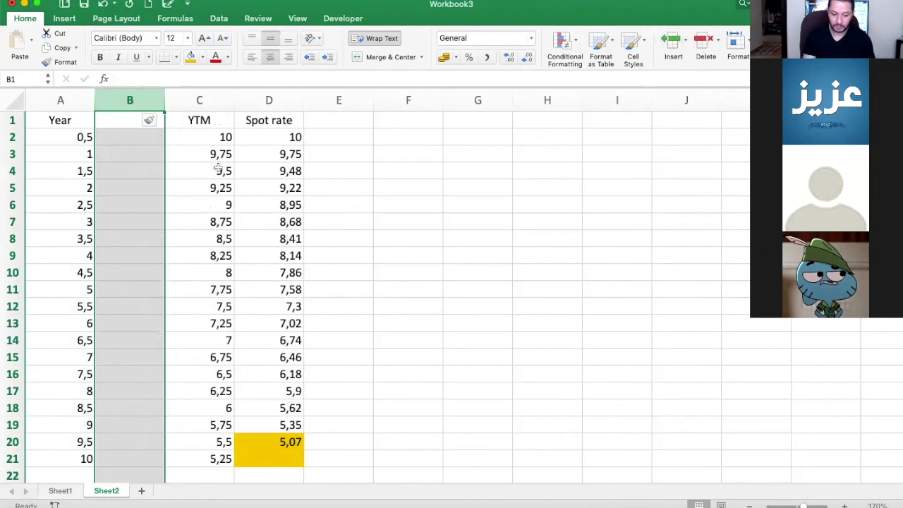
click(122, 119)
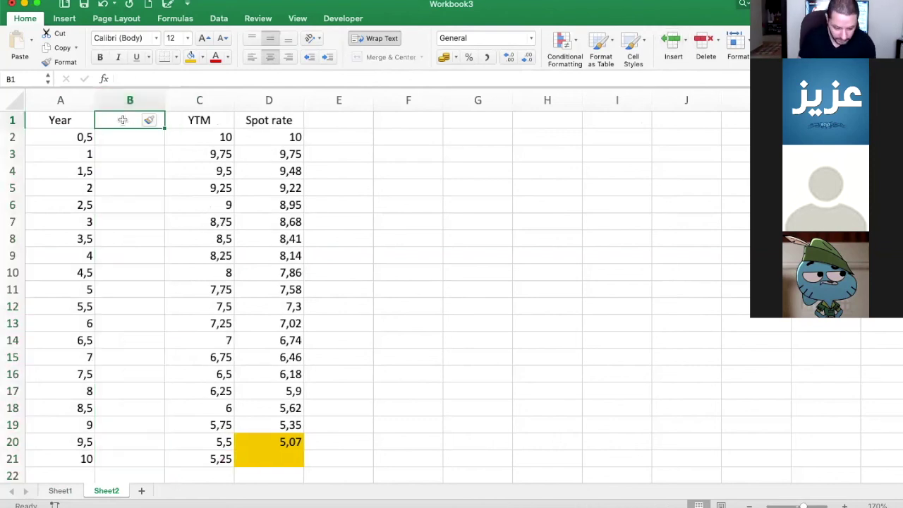
text(Periods)
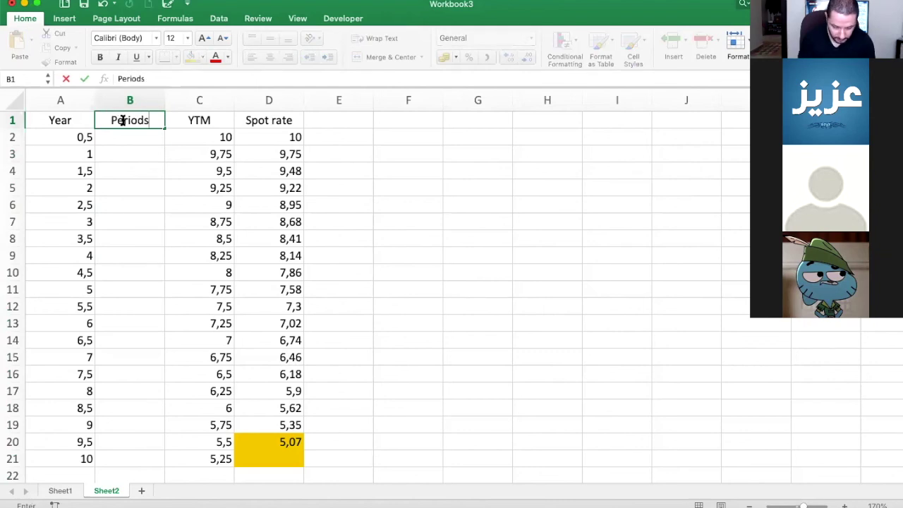
key(Return)
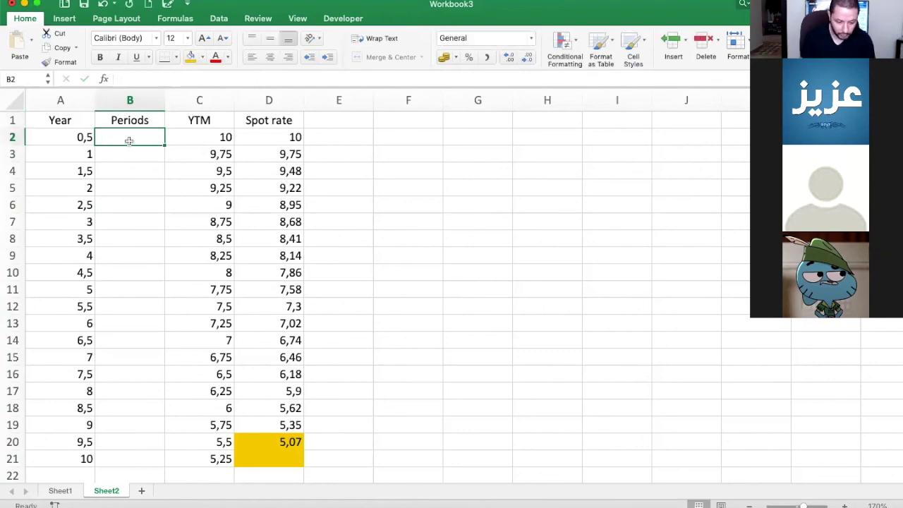
Calculate the periods with =A2*2 in B2 and fill the formula down to B21.
text(=)
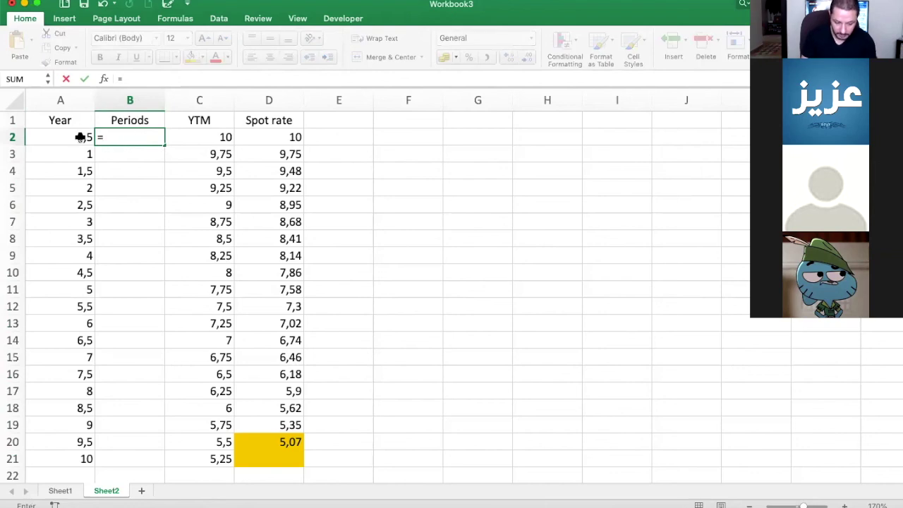
click(70, 137)
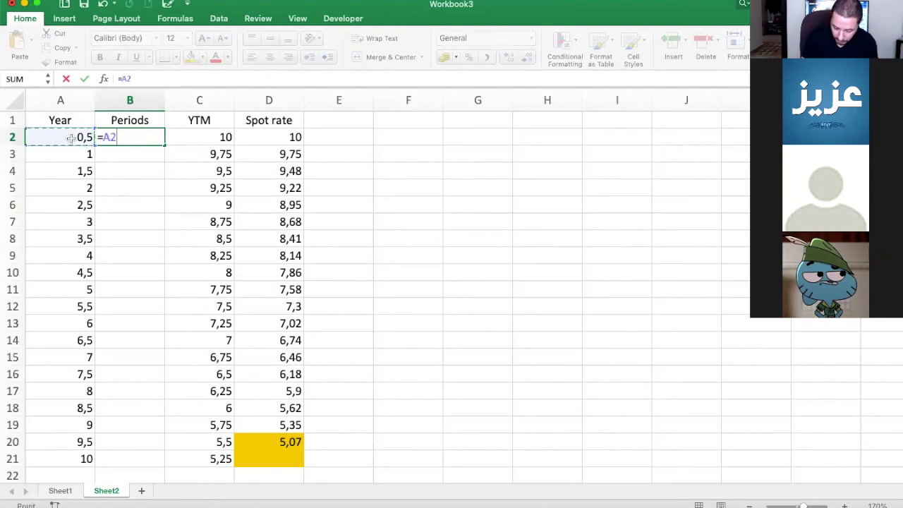
text(*)
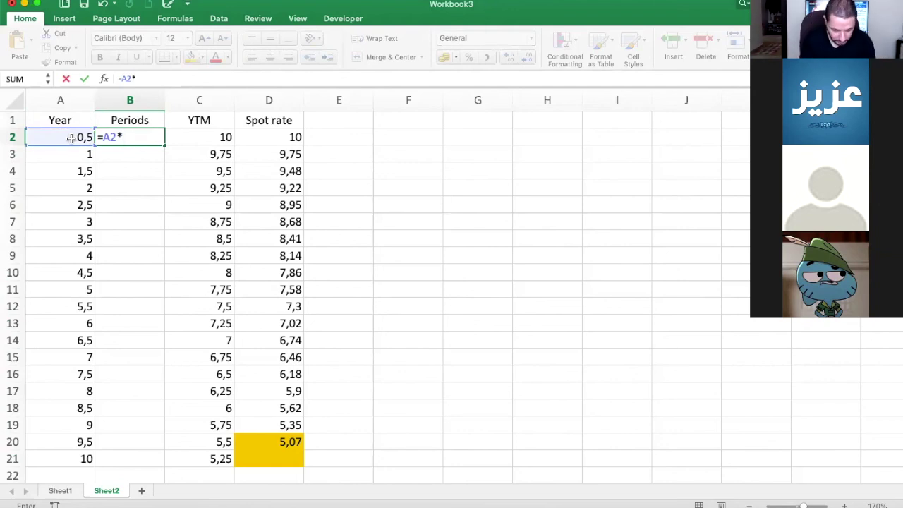
text(2)
key(Return)
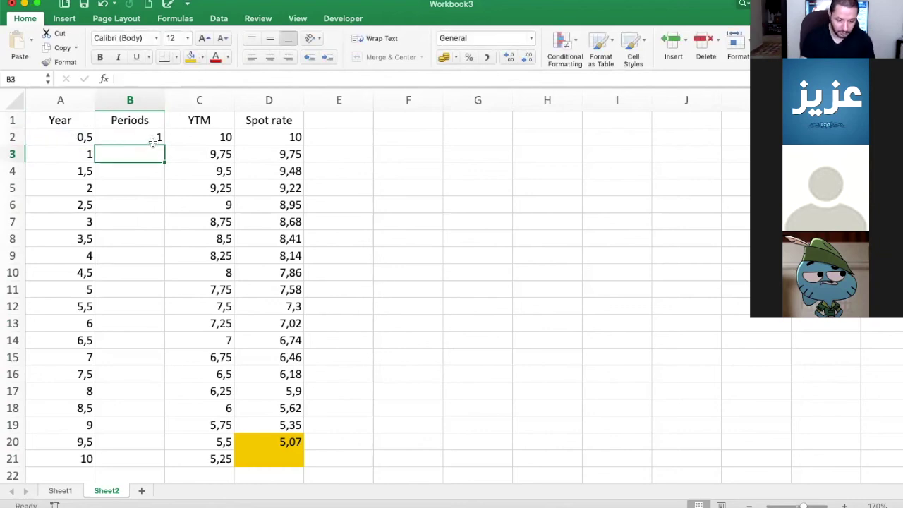
click(154, 141)
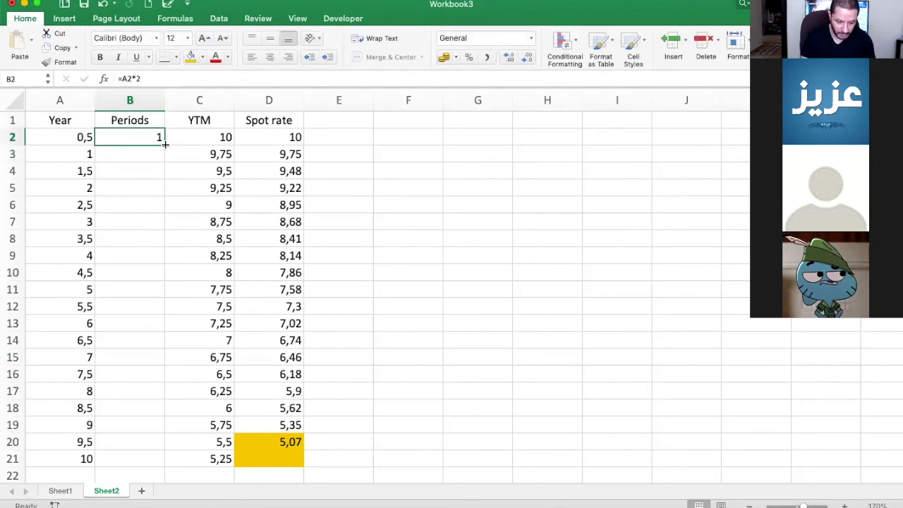
drag(164, 144, 156, 459)
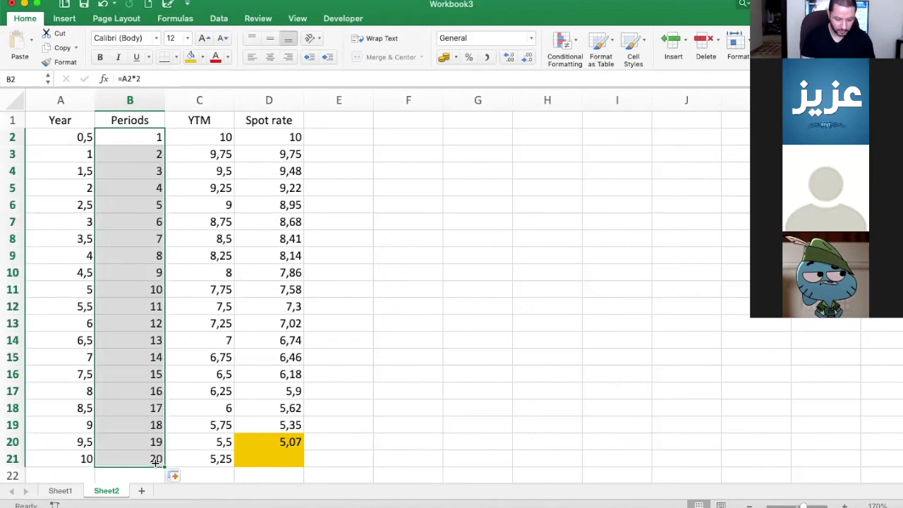
click(155, 134)
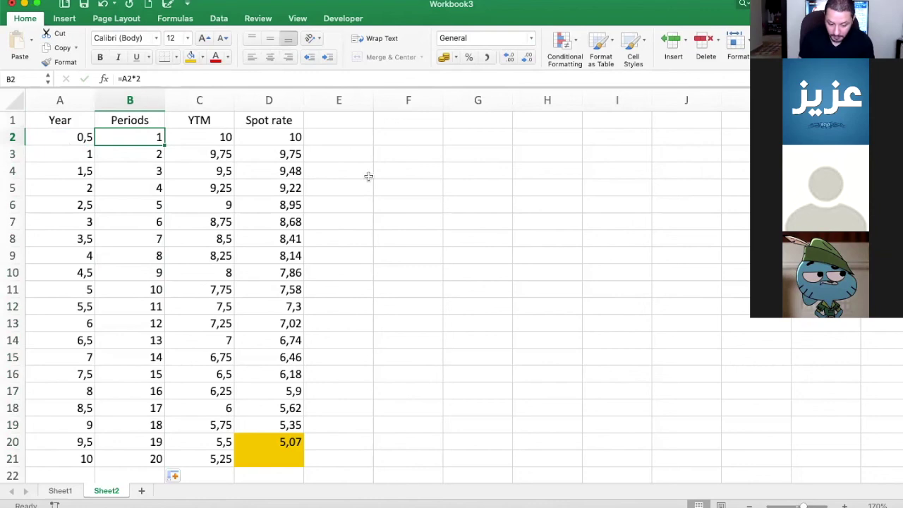
Enter the header "Coupon Payments" in E1, beside the Spot rate column.
click(355, 120)
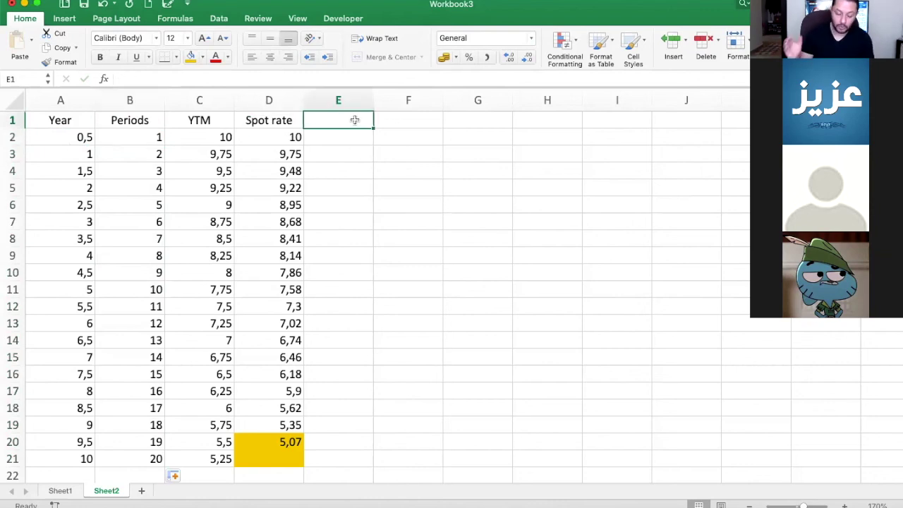
text(C)
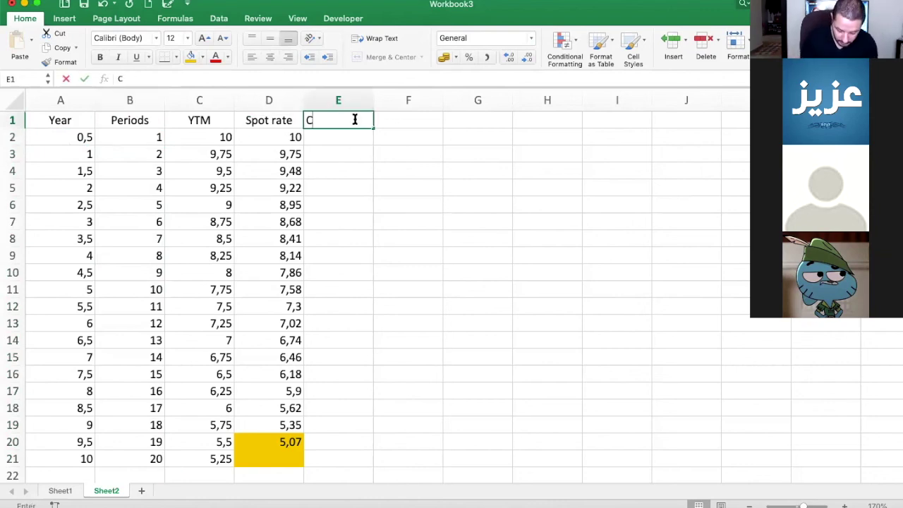
text(oupon Payments)
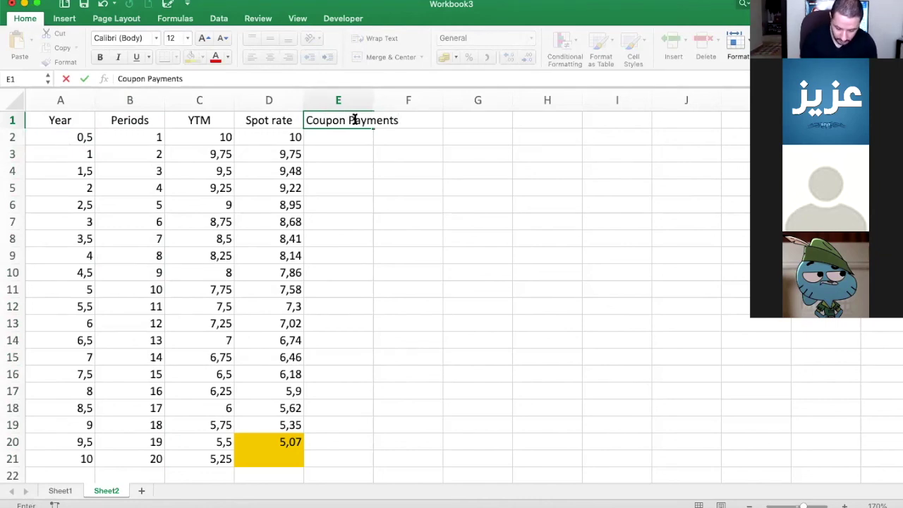
key(Return)
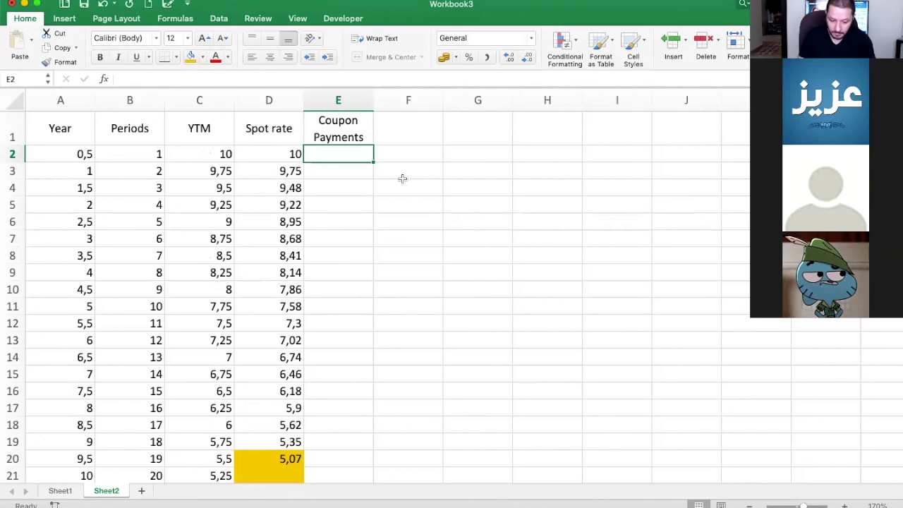
scroll(447, 198, down, 1)
scroll(447, 198, up, 1)
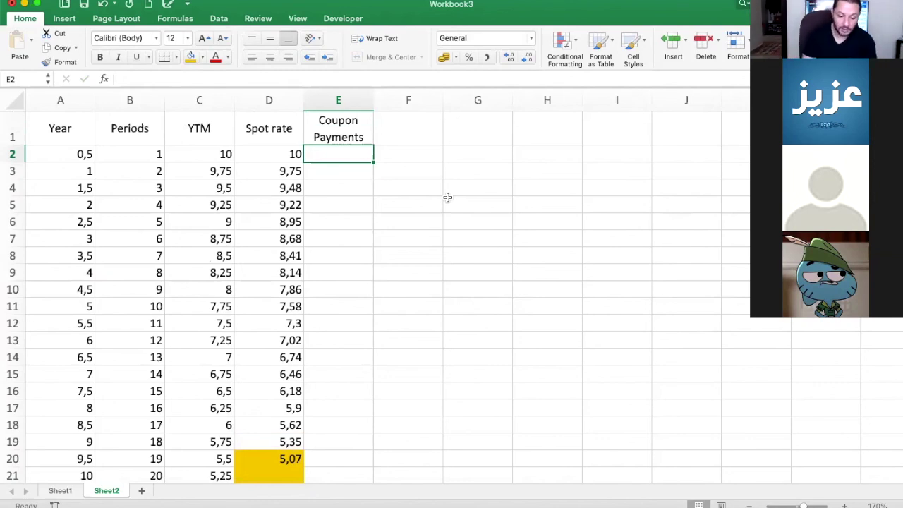
Enter the formula =100*C2%/2 in E2 to calculate the first semiannual coupon payment from the YTM.
click(198, 127)
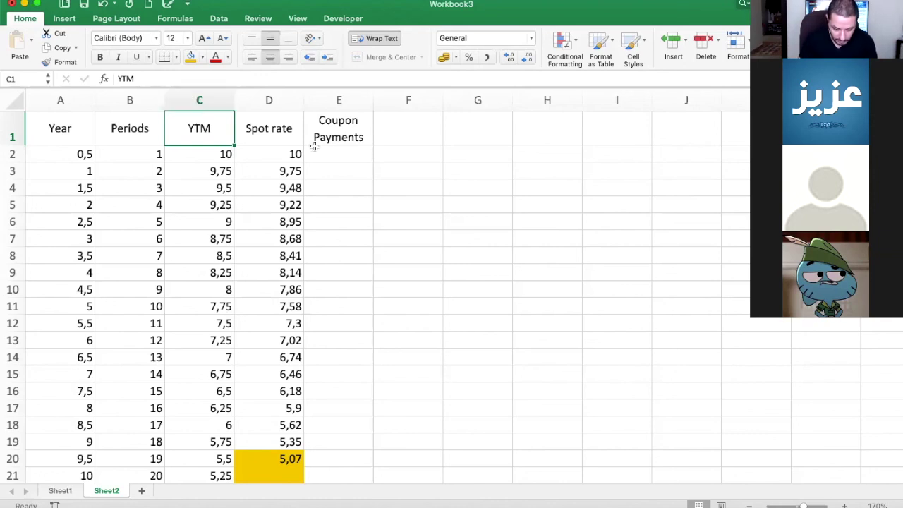
click(335, 152)
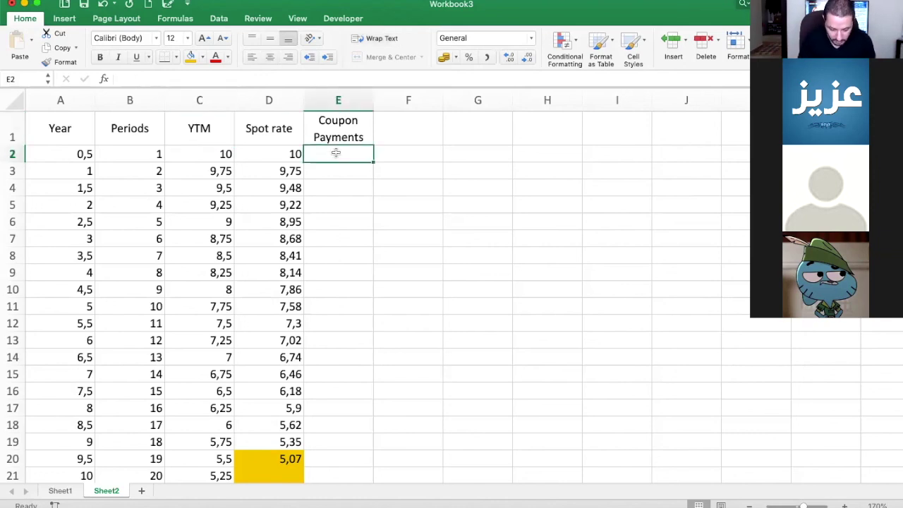
text(=)
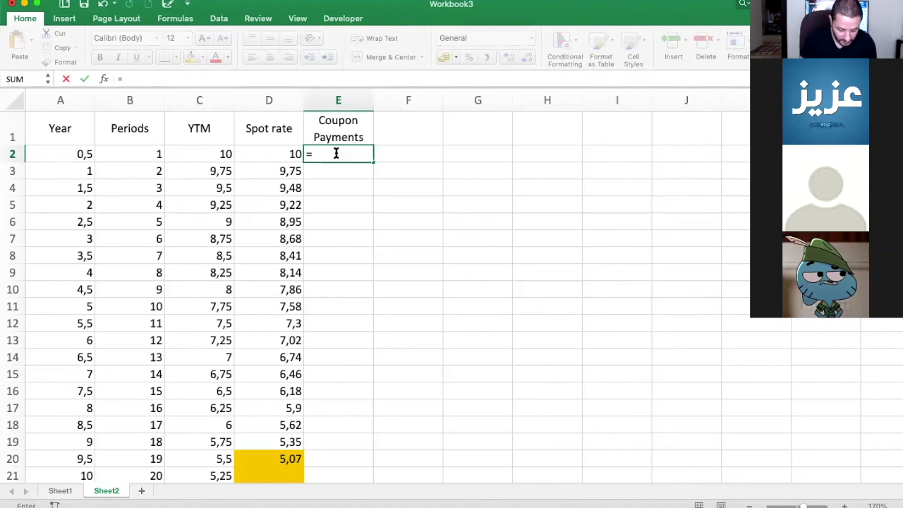
text(100)
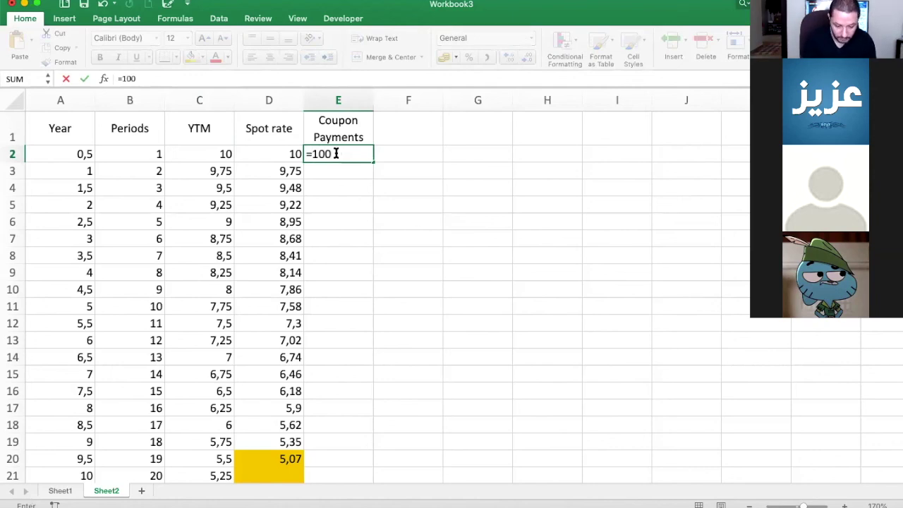
text(*)
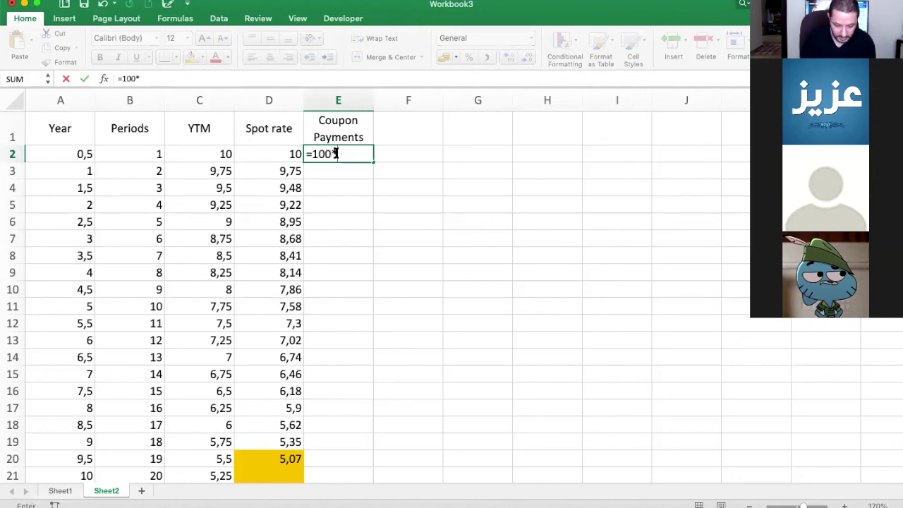
click(215, 154)
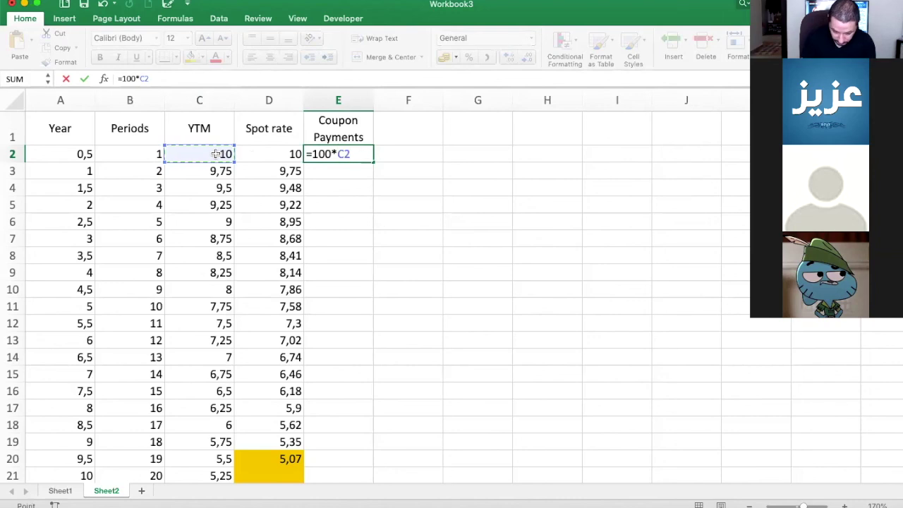
text(%)
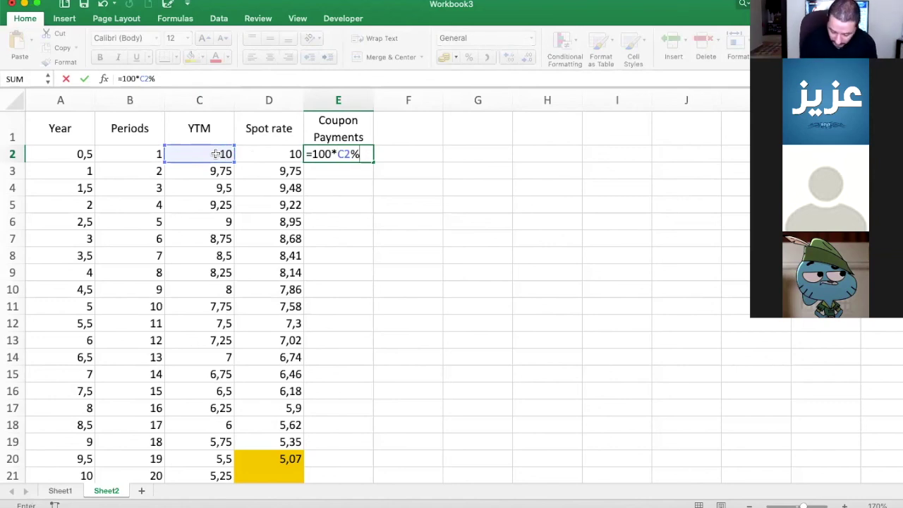
text(/2)
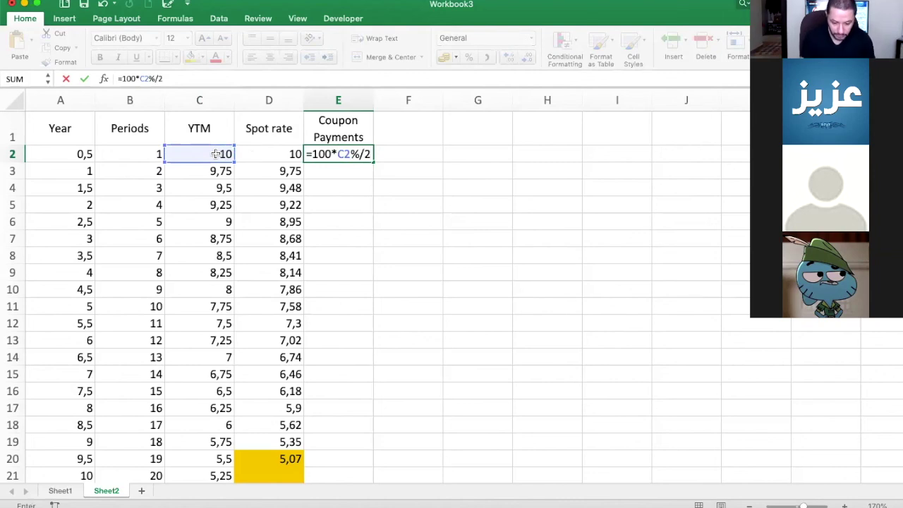
key(Return)
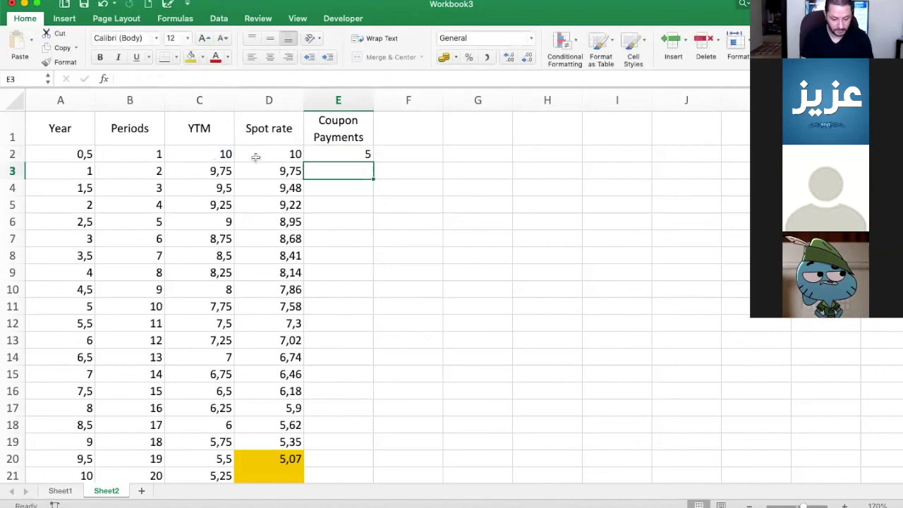
click(212, 152)
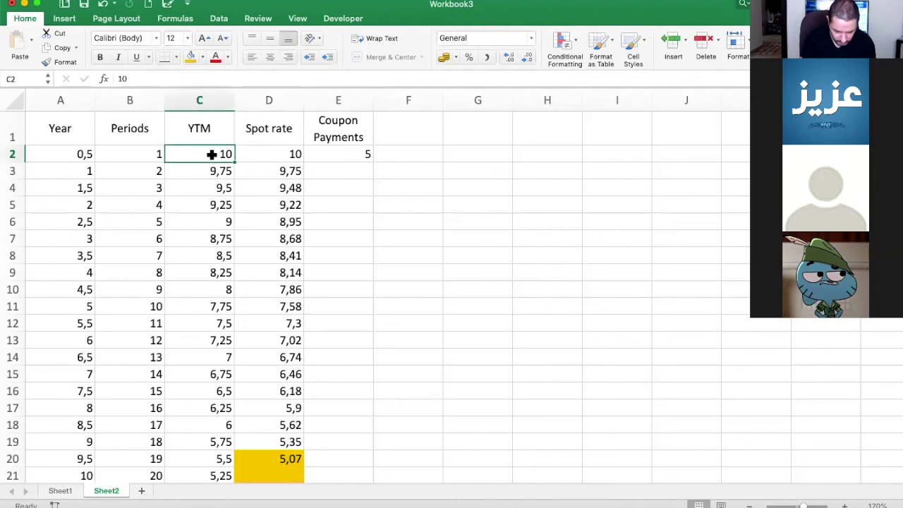
click(350, 153)
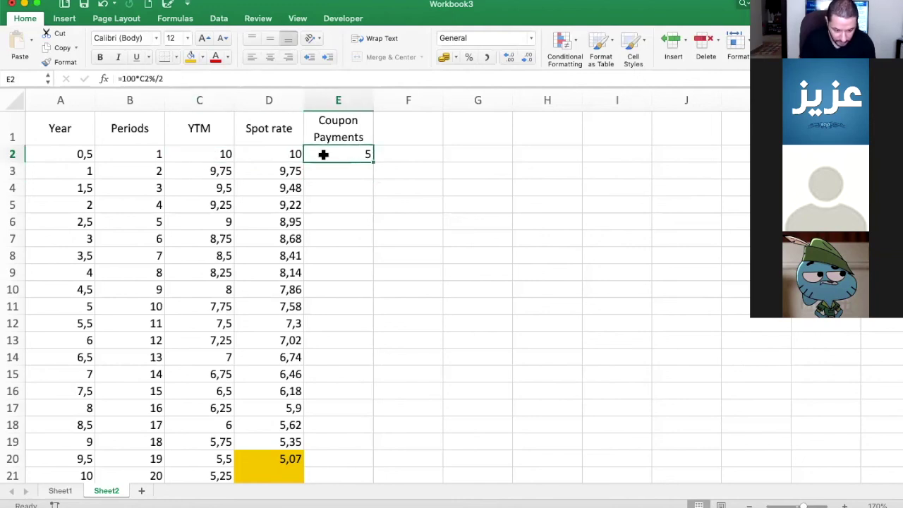
click(148, 77)
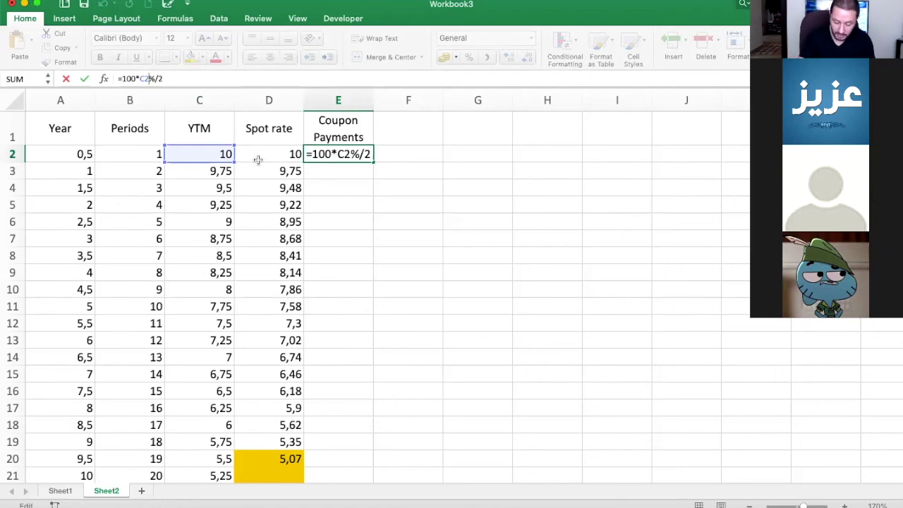
key(BackSpace)
key(BackSpace)
click(292, 224)
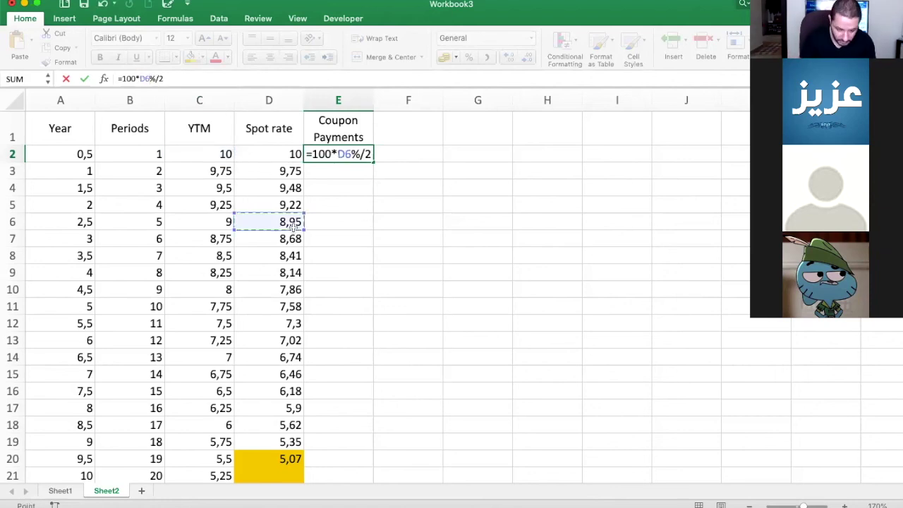
key(Right)
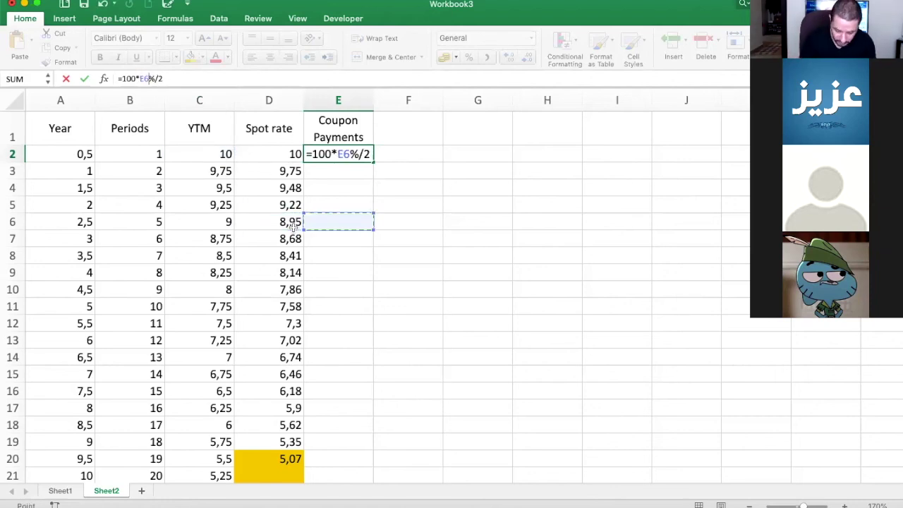
click(66, 79)
Highlight the year 10 YTM cell C21 with a green fill.
scroll(258, 298, down, 5)
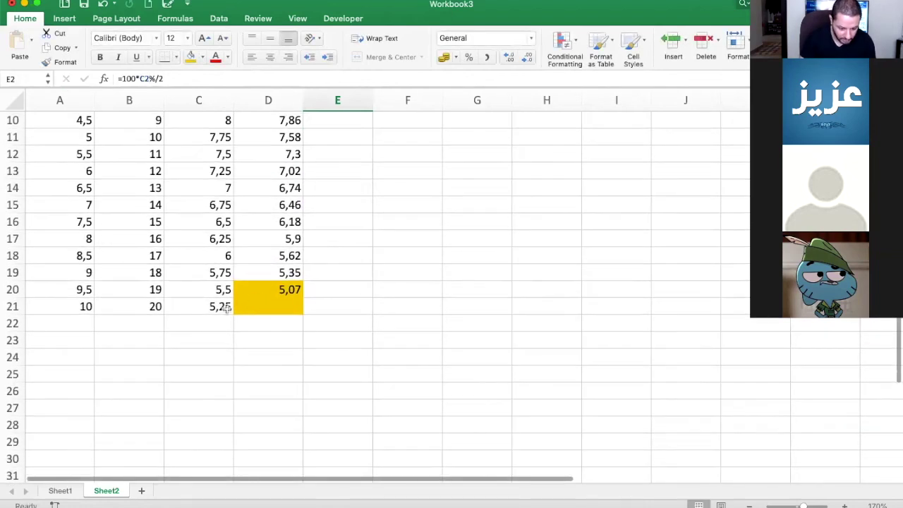
click(211, 306)
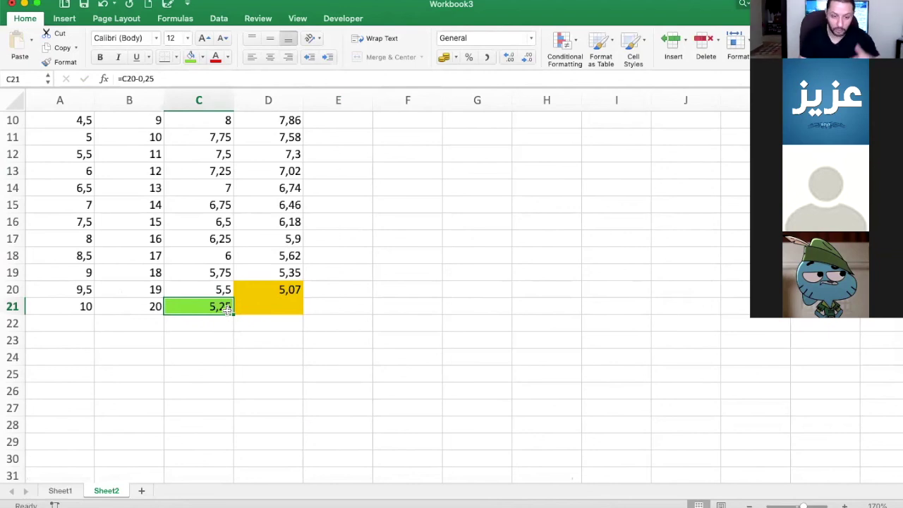
Replace the coupon payment formula in E2 with =100*C21%/2, based on the year 10 YTM.
scroll(226, 310, up, 5)
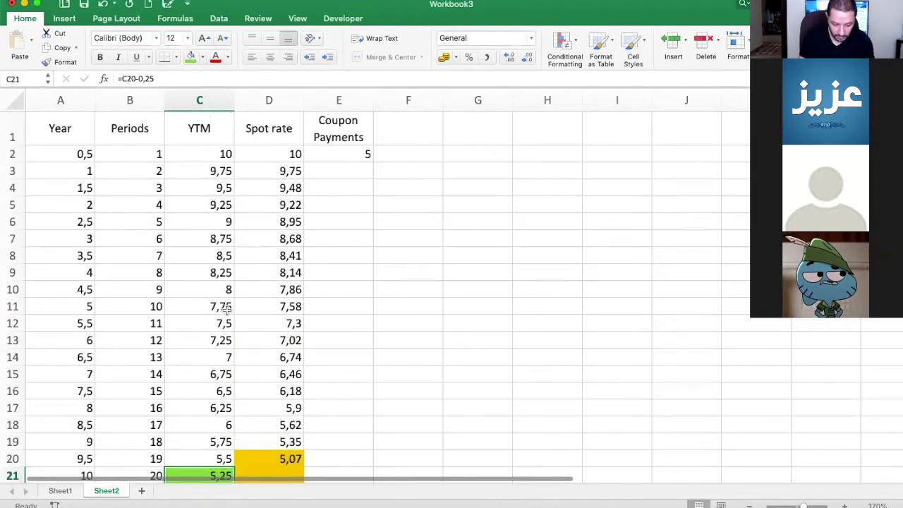
click(351, 154)
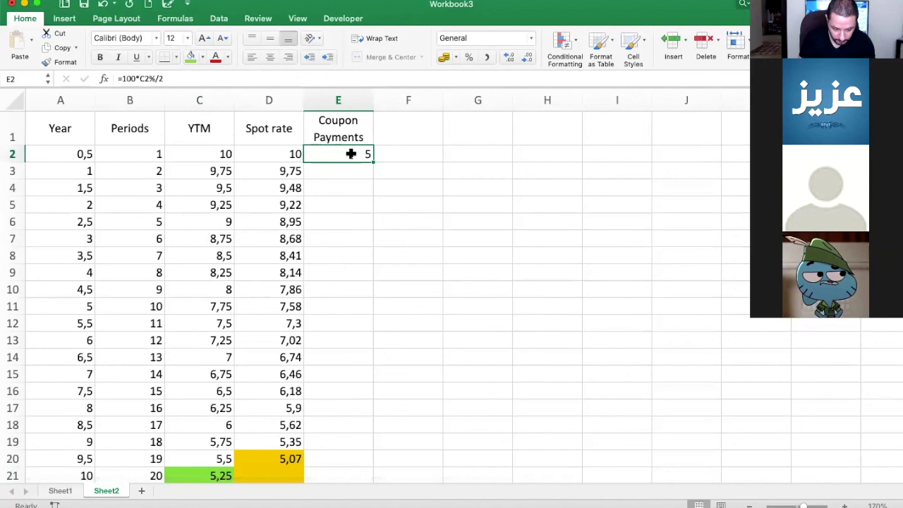
click(162, 79)
key(BackSpace)
key(BackSpace)
key(BackSpace)
key(BackSpace)
key(BackSpace)
key(BackSpace)
key(BackSpace)
key(BackSpace)
key(BackSpace)
key(BackSpace)
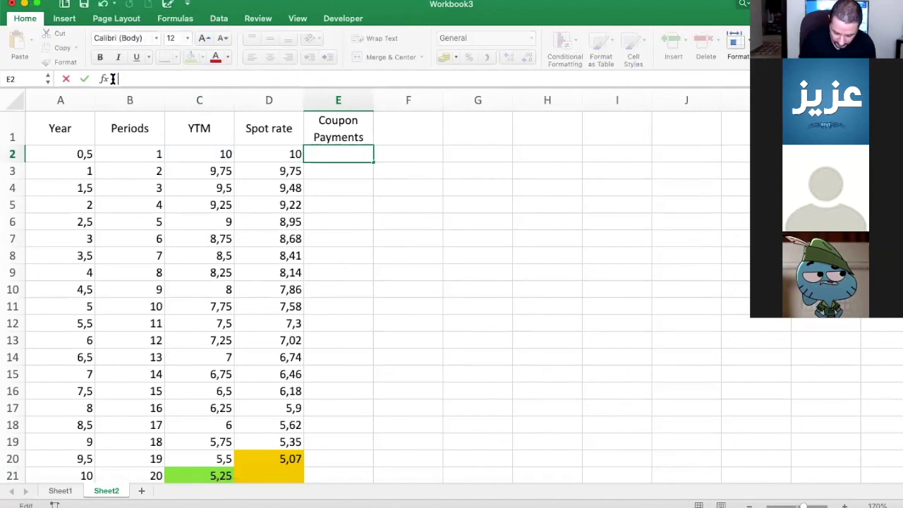
text(=)
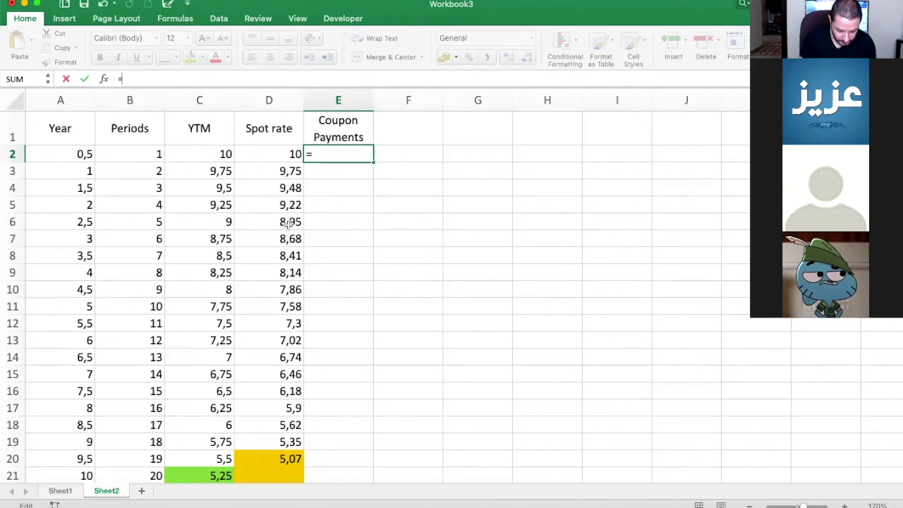
scroll(289, 223, down, 2)
scroll(288, 223, up, 2)
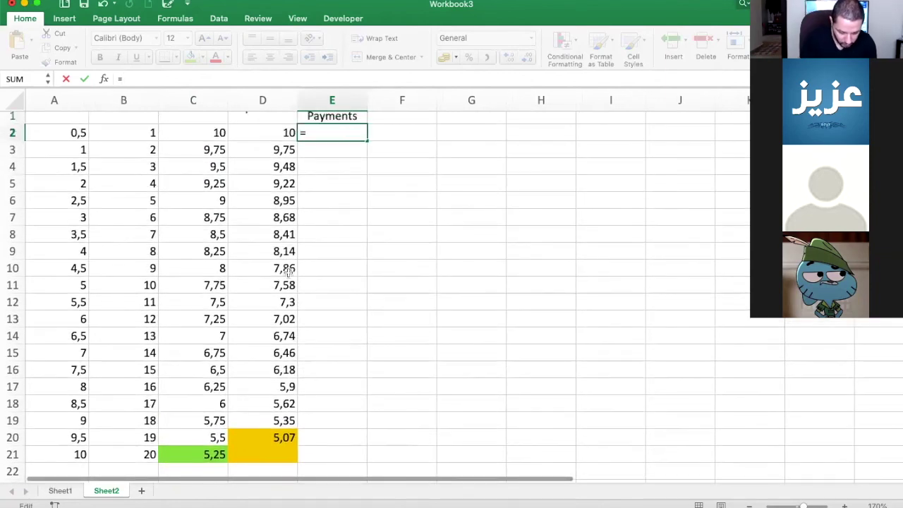
text(100)
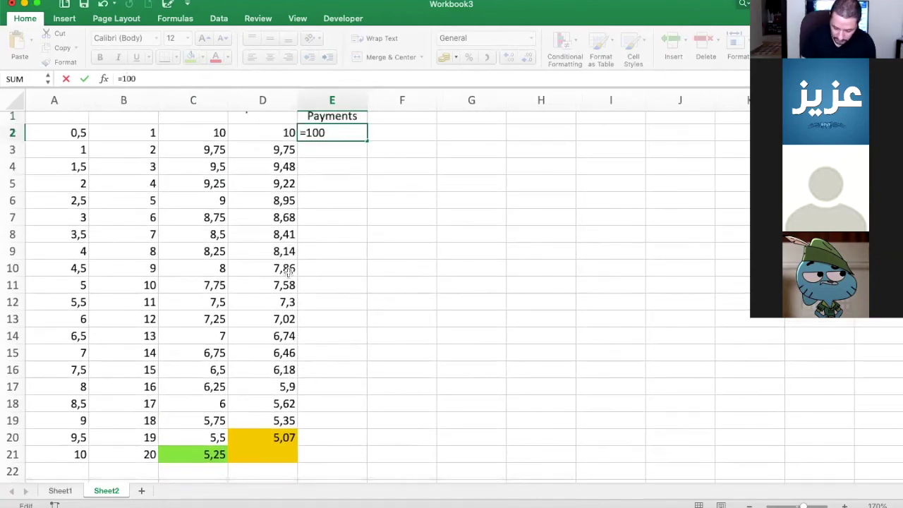
text(*)
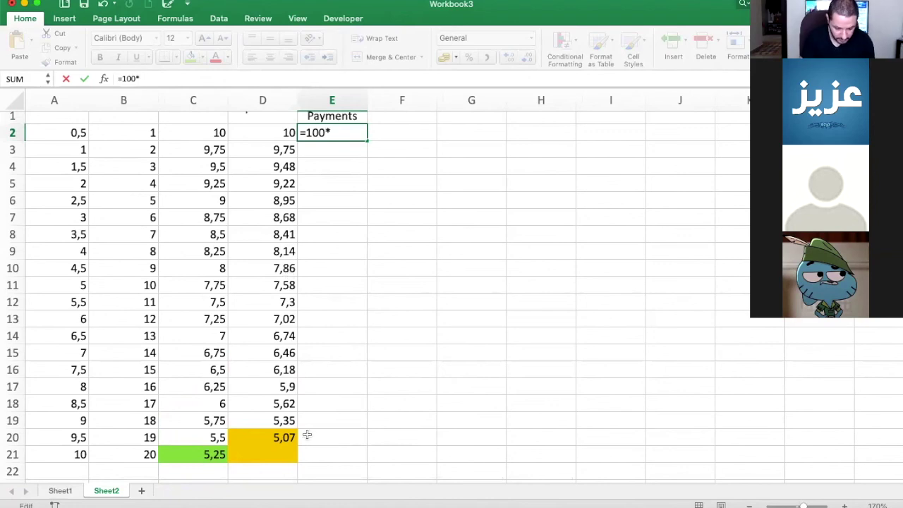
click(208, 455)
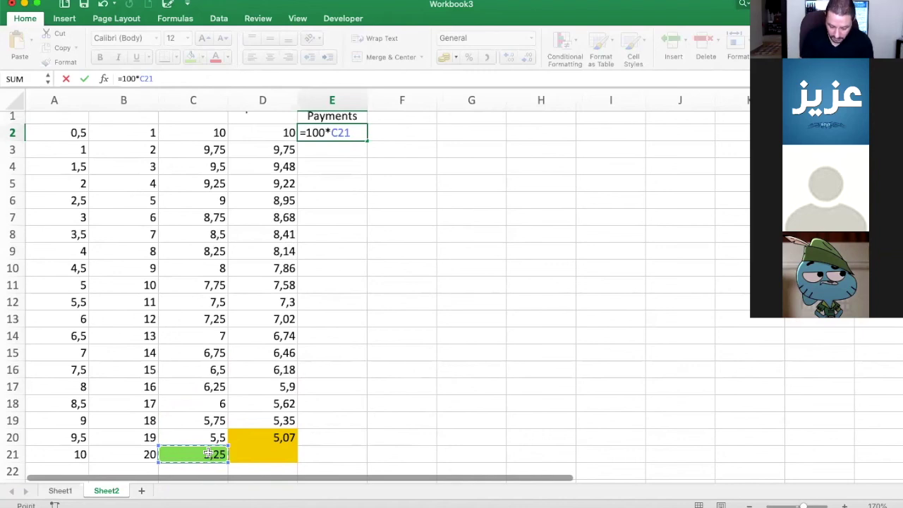
text(%)
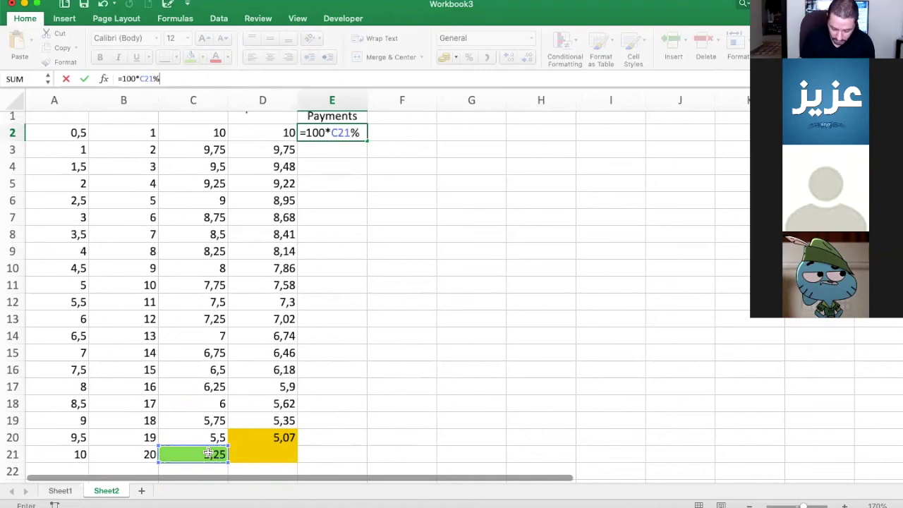
text(/2)
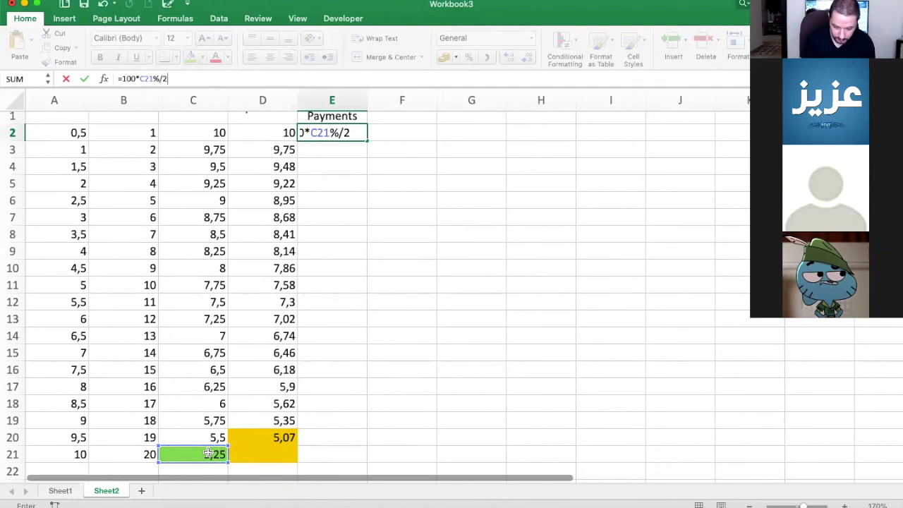
key(Return)
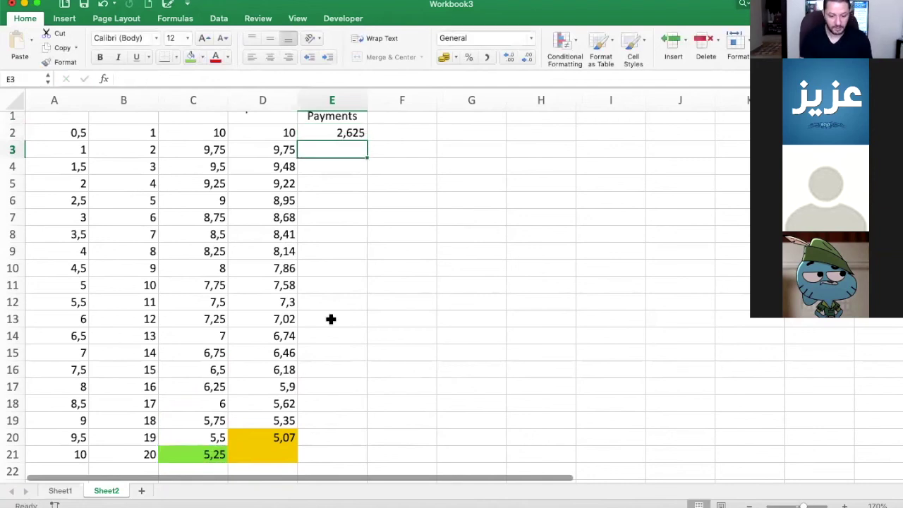
Copy the coupon payment formula from E2 and paste it into E3:E21.
click(353, 133)
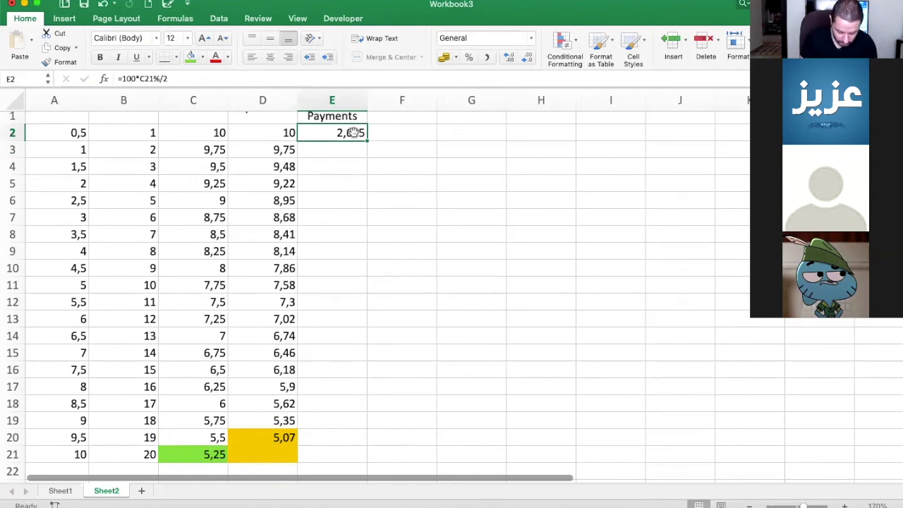
key(super+c)
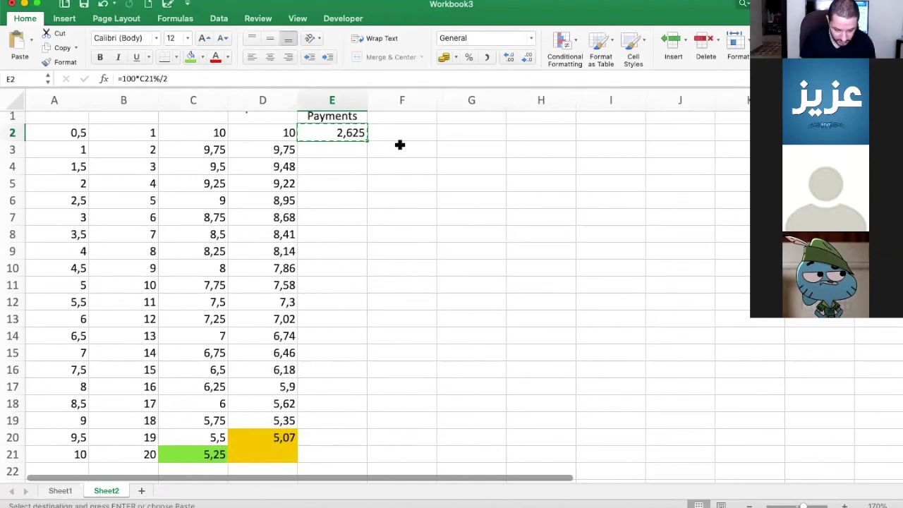
scroll(400, 144, down, 1)
drag(349, 146, 333, 448)
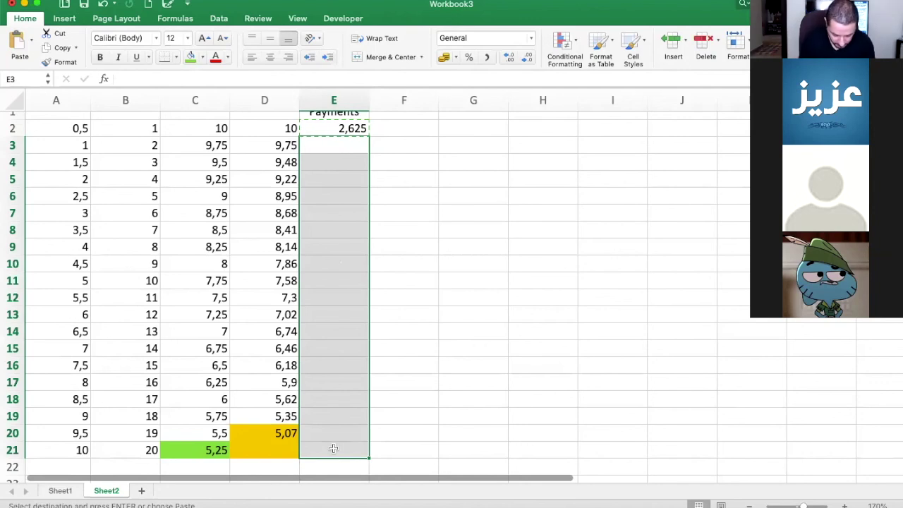
key(super+v)
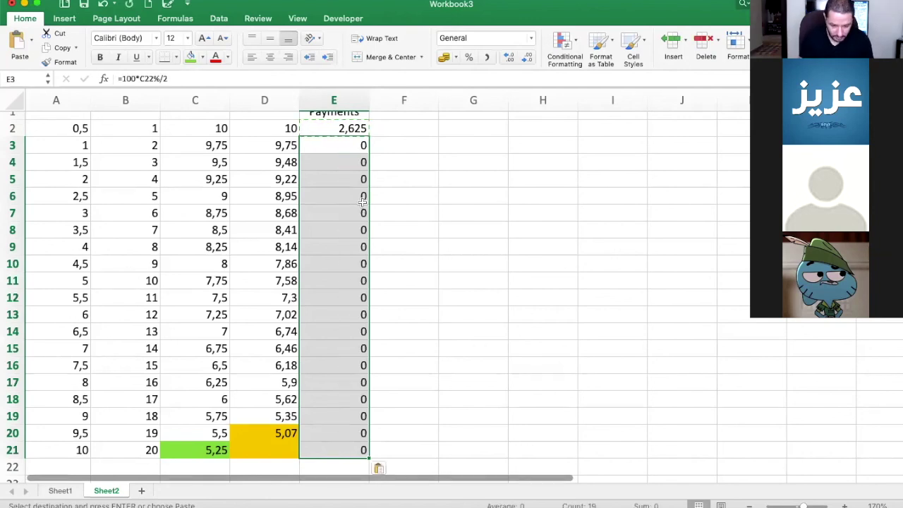
Paste the copied E2 coupon payment over E3:E21 as values only with Paste Special.
click(352, 144)
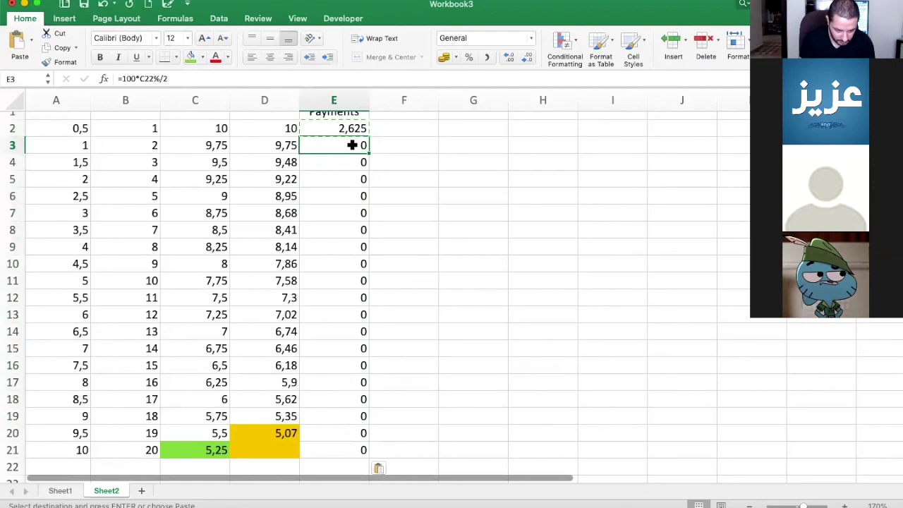
drag(351, 152, 351, 148)
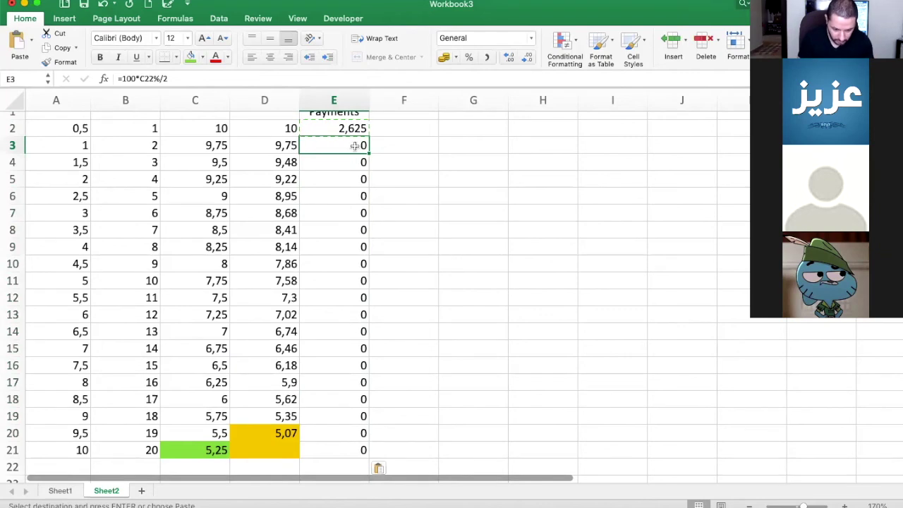
drag(354, 146, 331, 450)
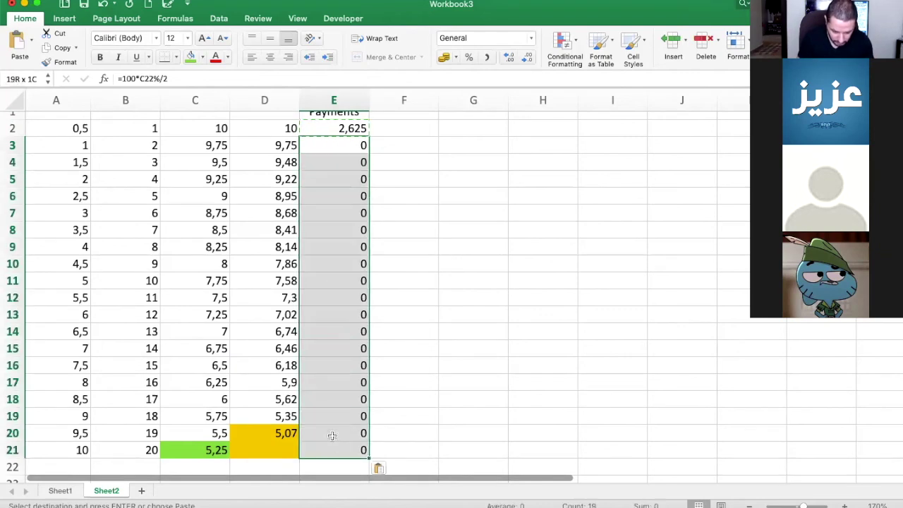
right_click(336, 230)
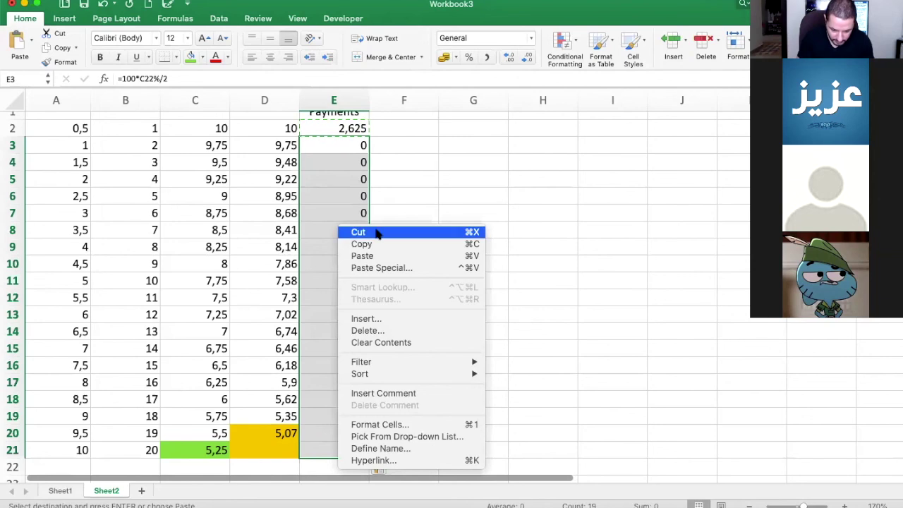
click(381, 267)
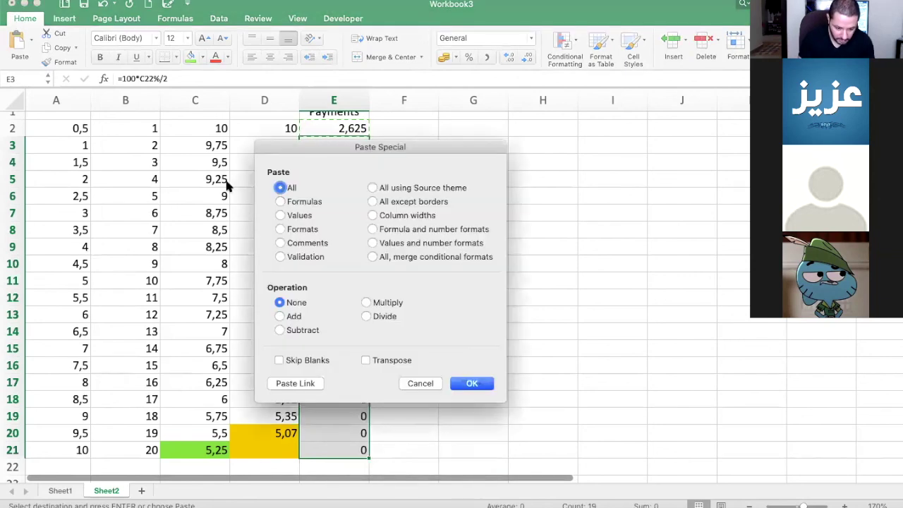
click(298, 215)
click(472, 383)
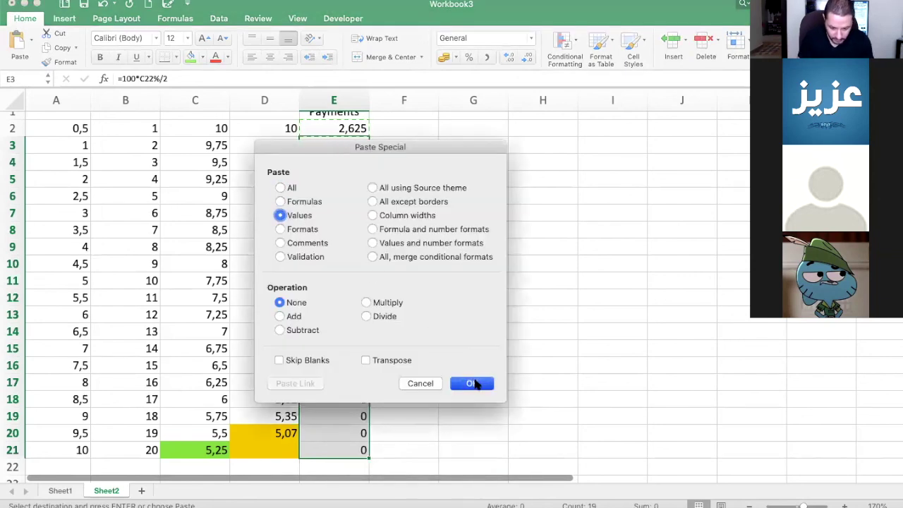
click(336, 240)
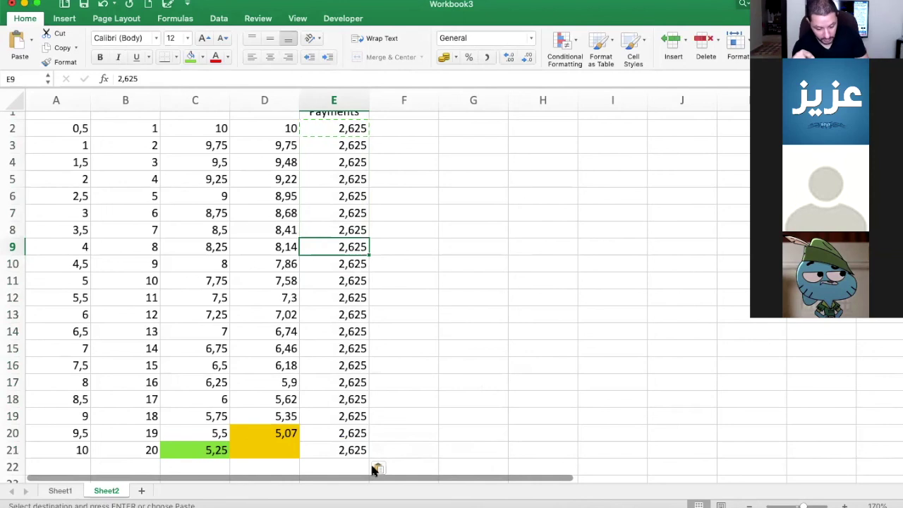
Add the 100 face value to the final coupon payment by making E21 the formula =2,625+100.
click(341, 450)
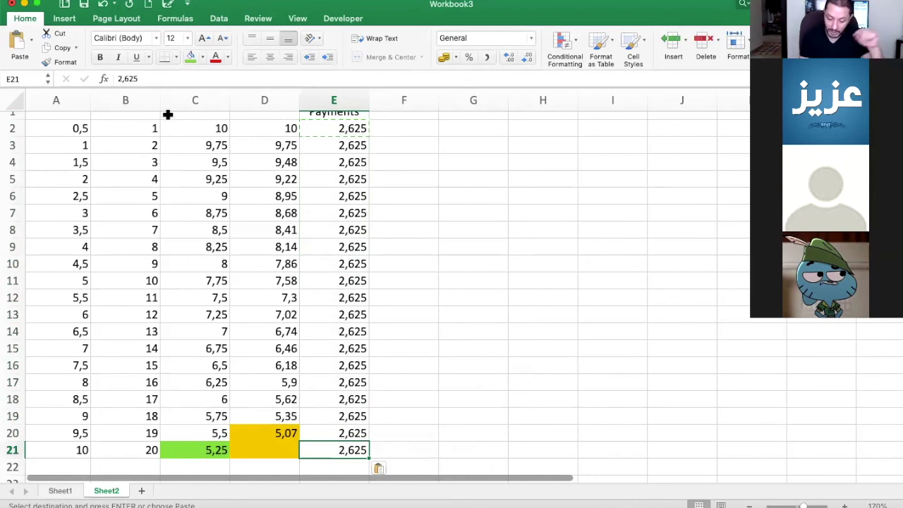
click(117, 78)
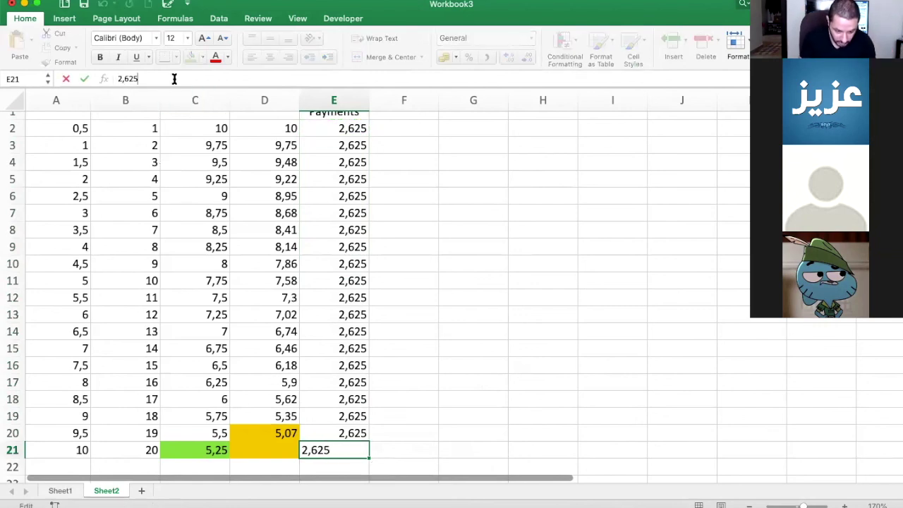
text(+)
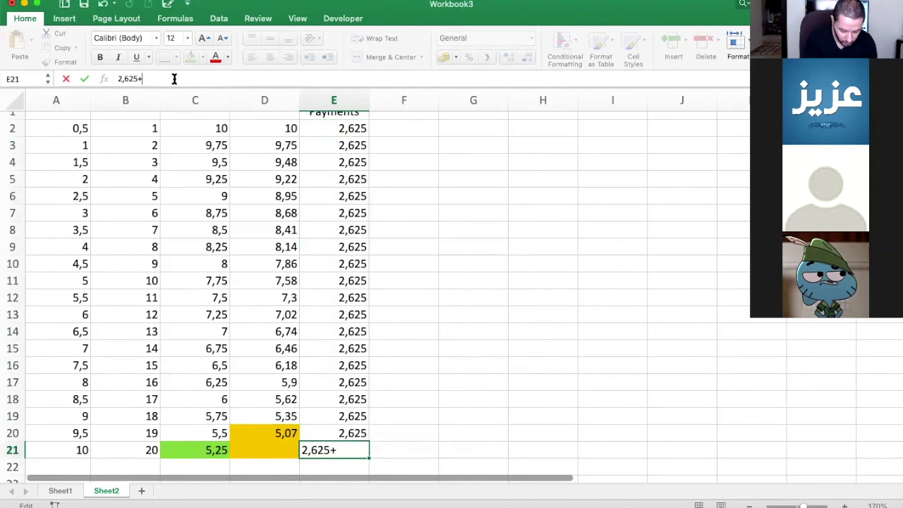
text(100)
key(Return)
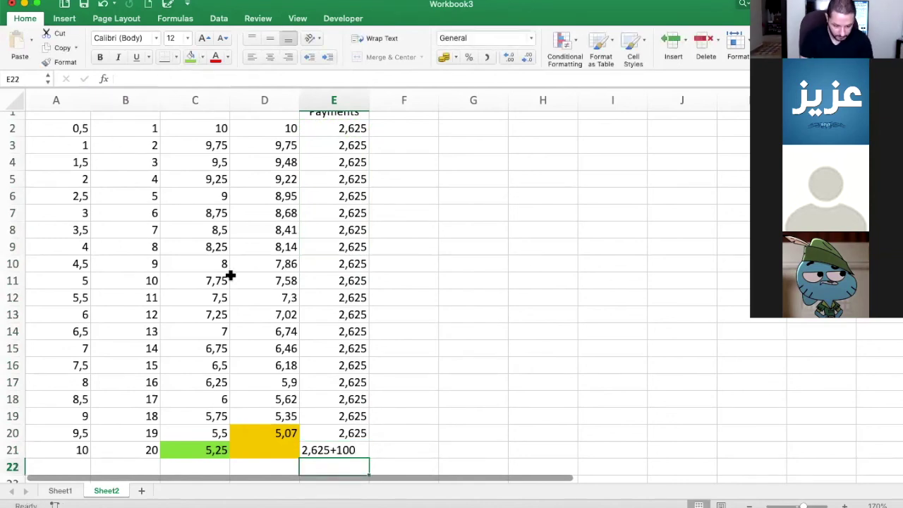
click(329, 450)
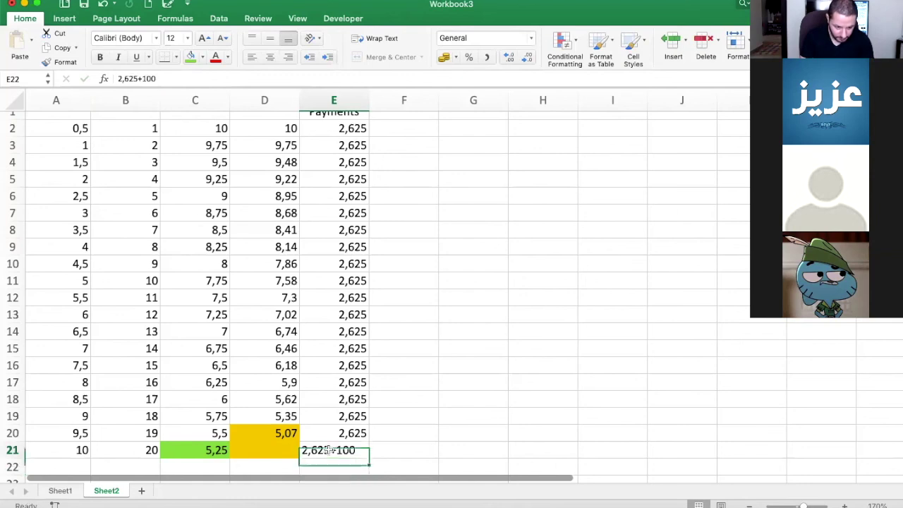
click(117, 78)
text(=)
key(Return)
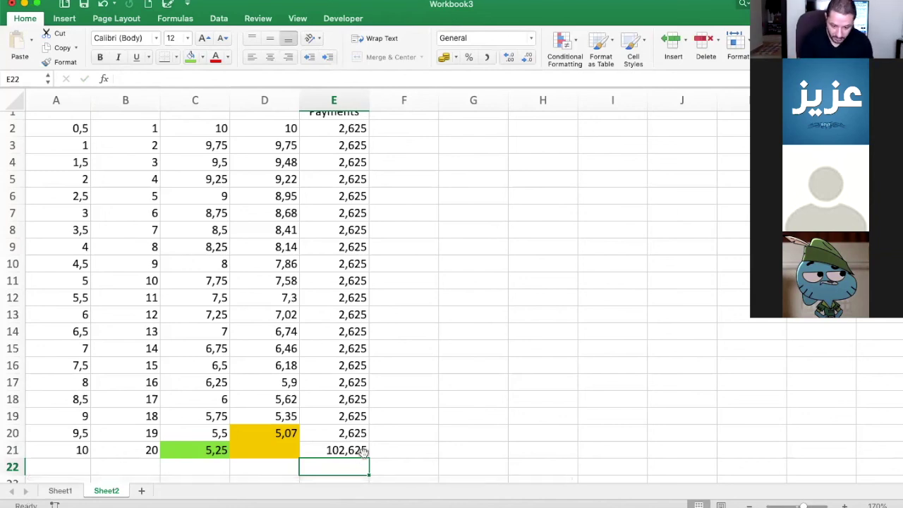
scroll(360, 454, up, 2)
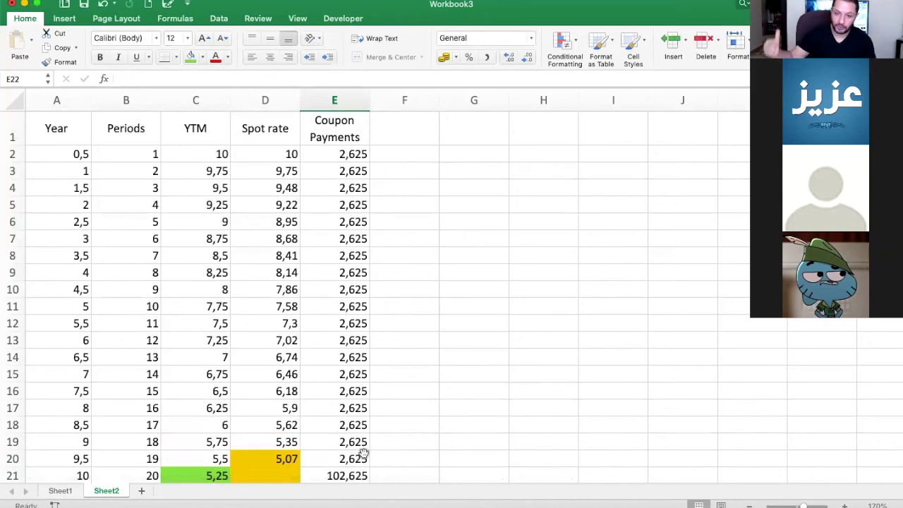
Add the column header PV in F1, beside the coupon payments.
click(398, 121)
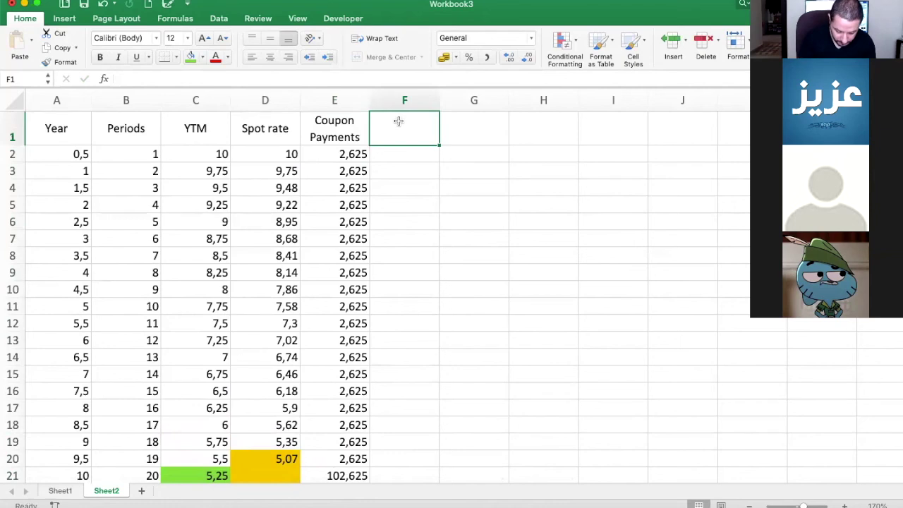
text(PV)
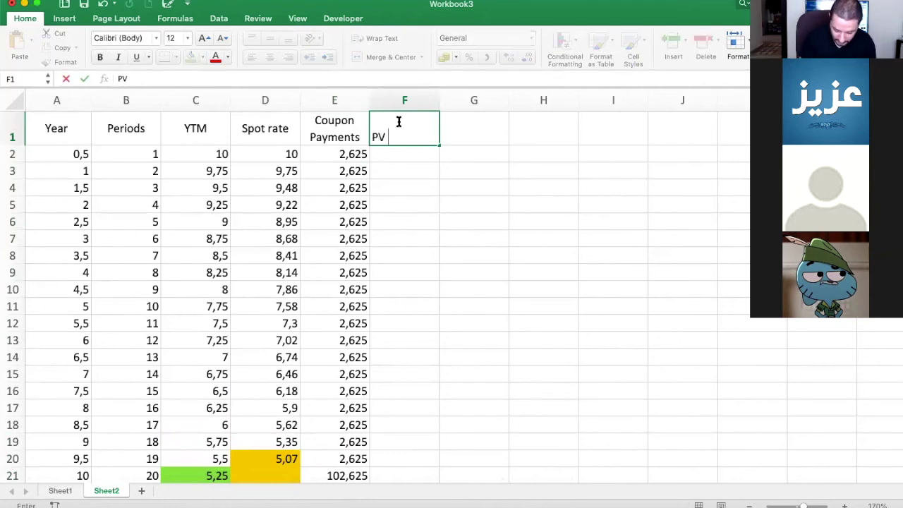
key(Return)
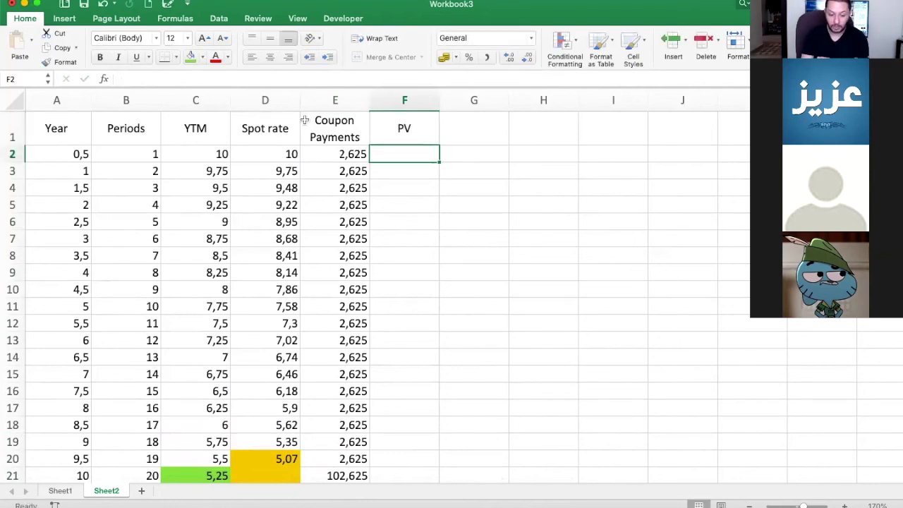
Examine the YTM, spot rate and coupon payment columns and the year 10 spot rate cell D21 as inputs for discounting.
click(282, 95)
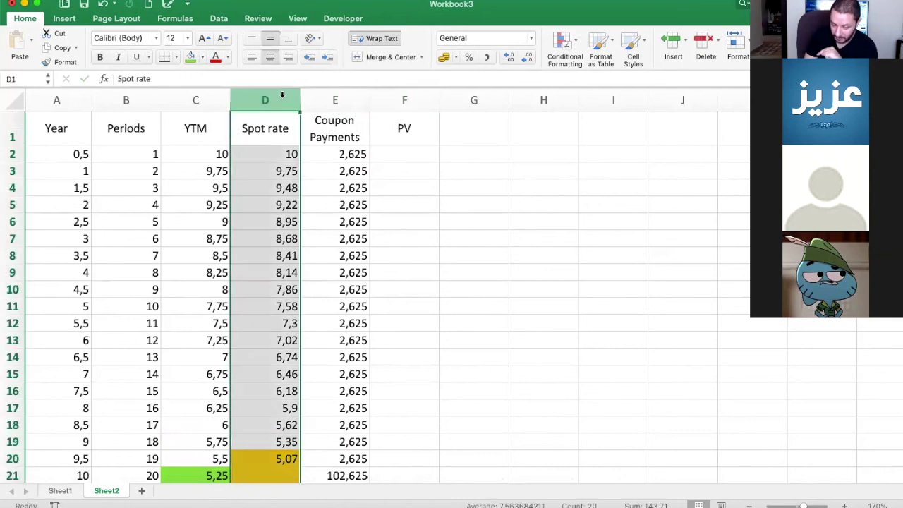
click(201, 103)
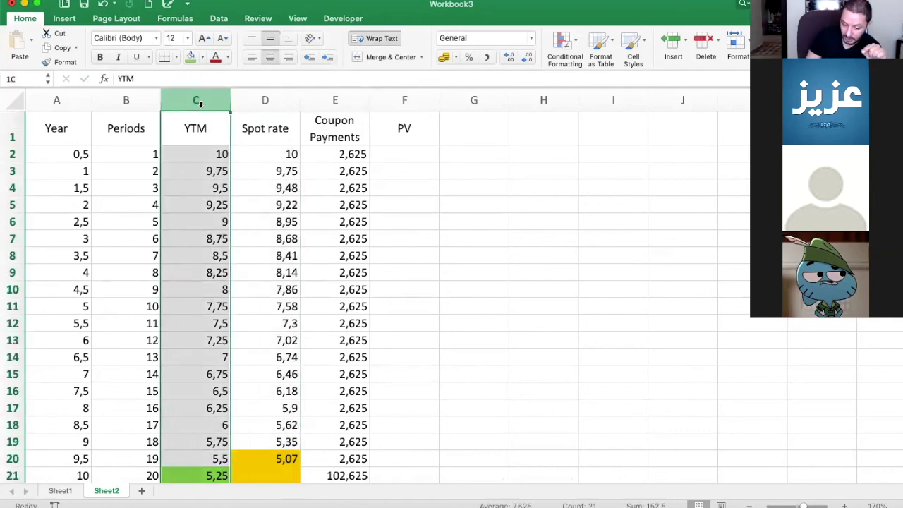
click(349, 97)
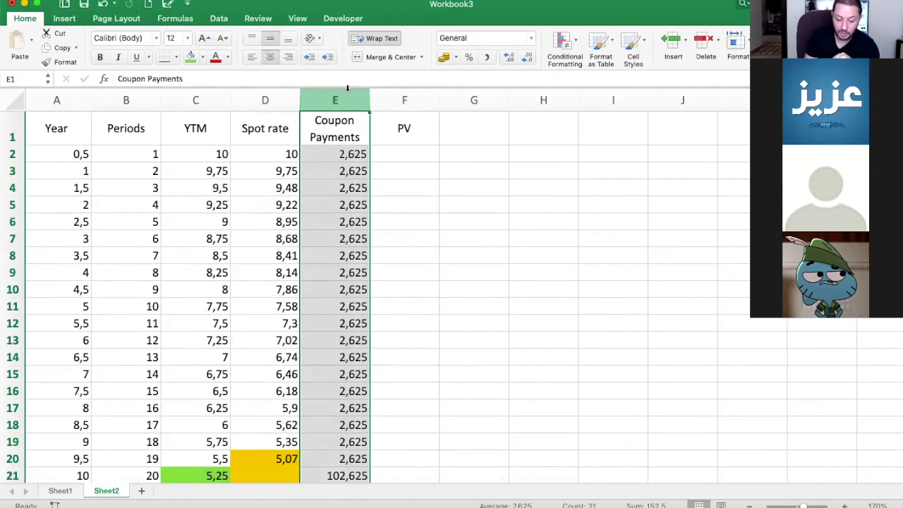
click(276, 95)
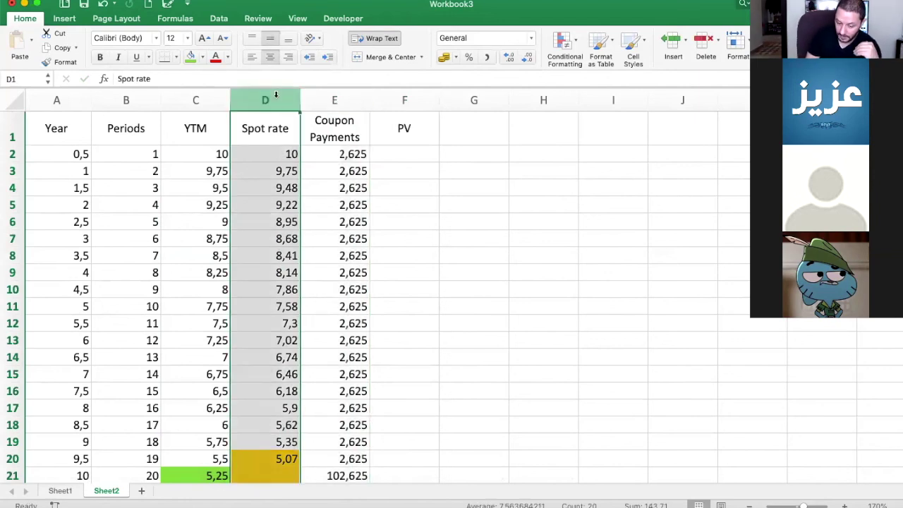
click(413, 158)
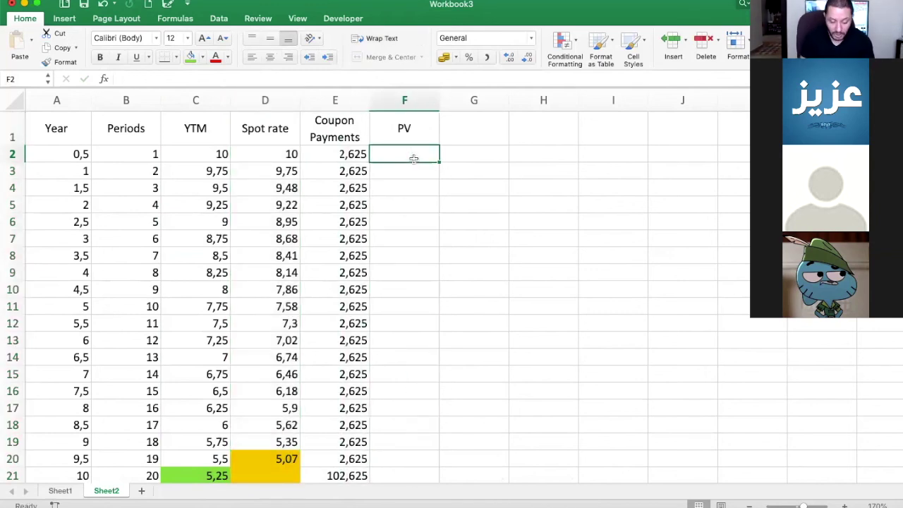
scroll(414, 157, down, 2)
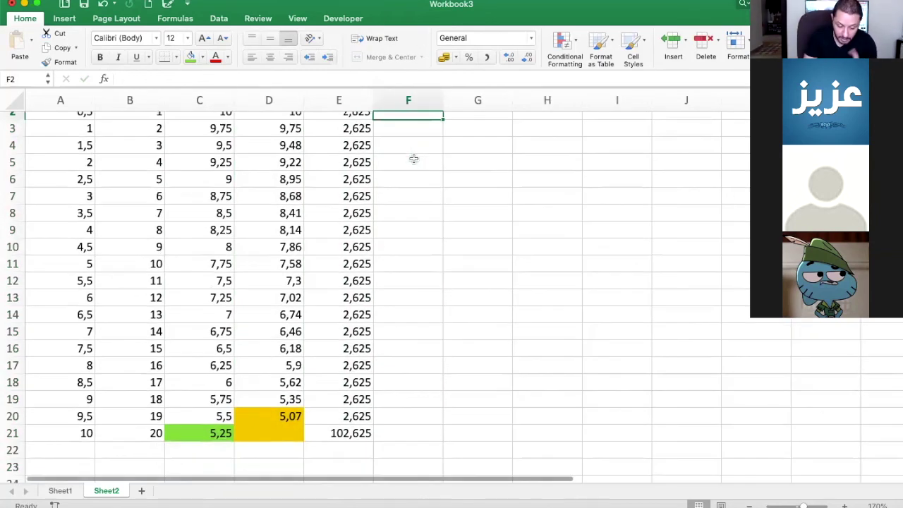
click(284, 437)
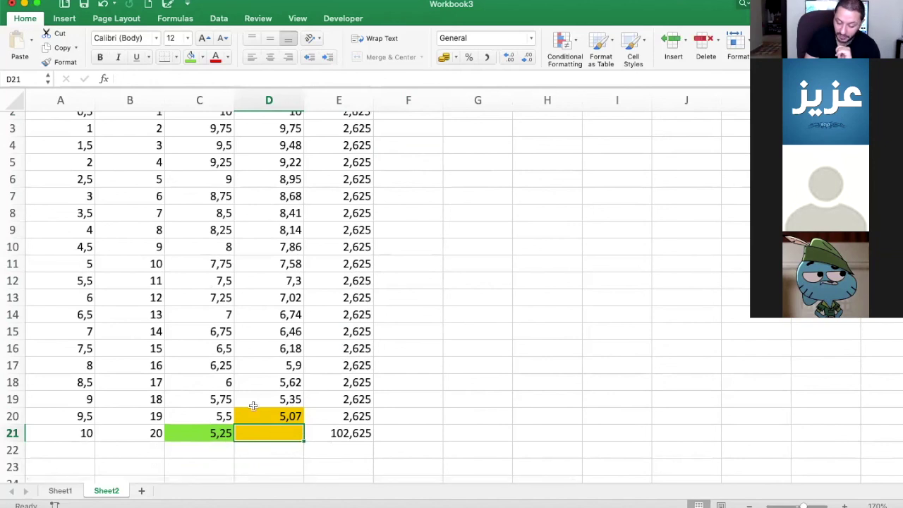
scroll(335, 400, up, 2)
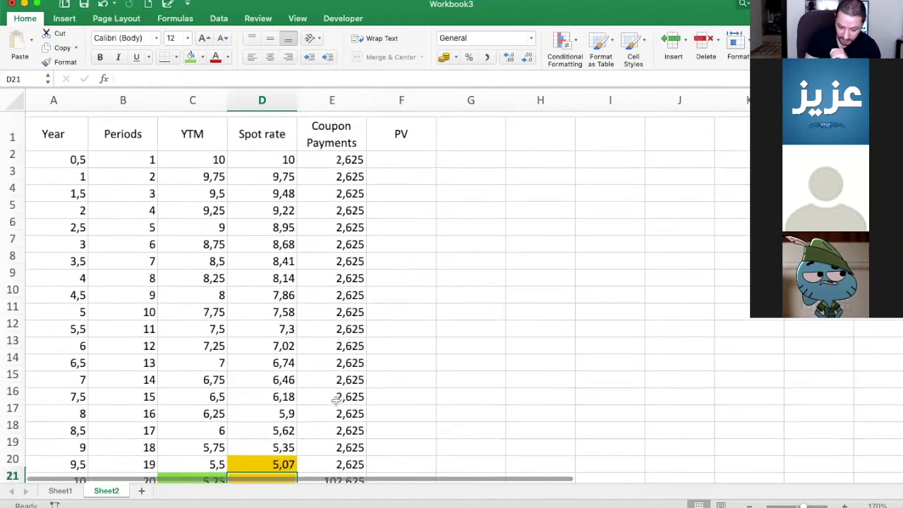
Enter the present value formula =E2/(1+D2%/2)^B2 in F2 for the first coupon payment.
click(397, 154)
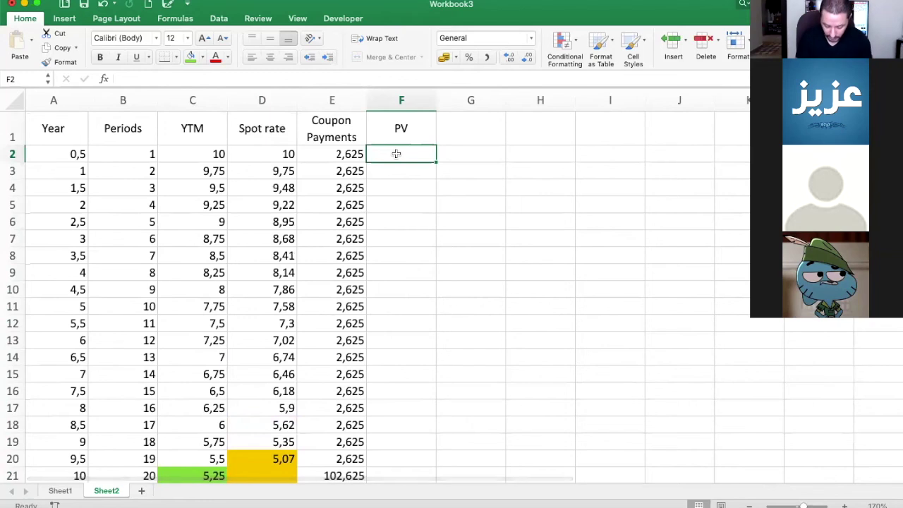
text(=)
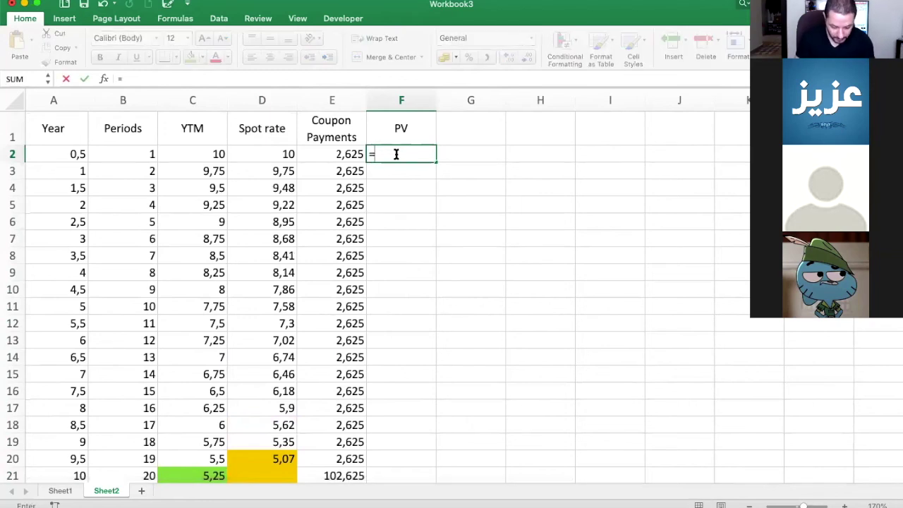
click(345, 154)
text(/)
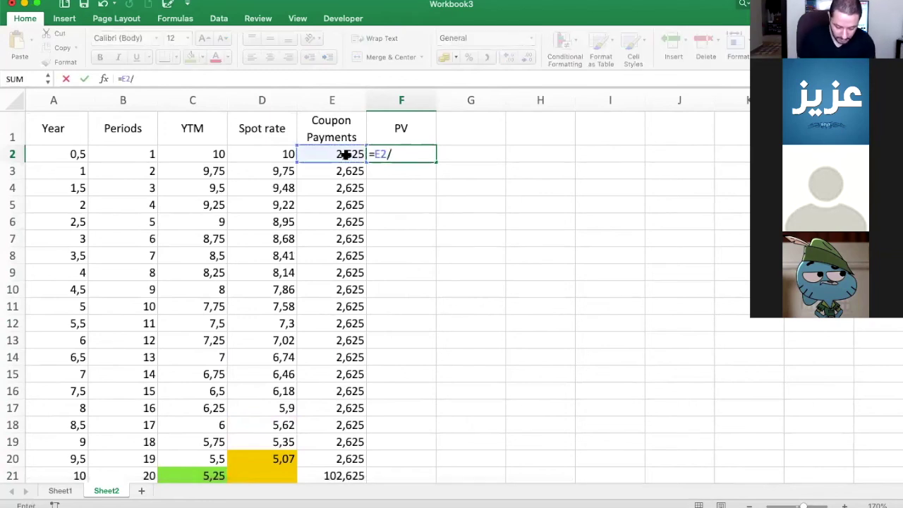
text((1+)
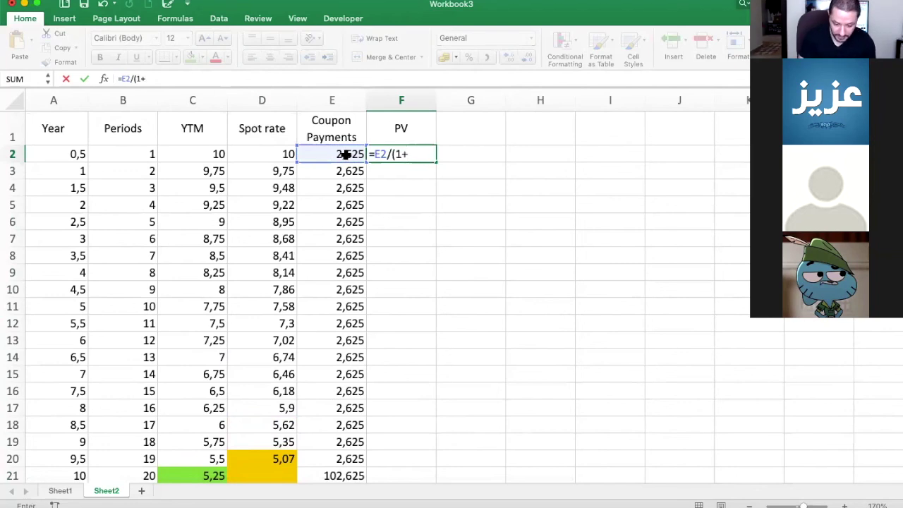
click(280, 154)
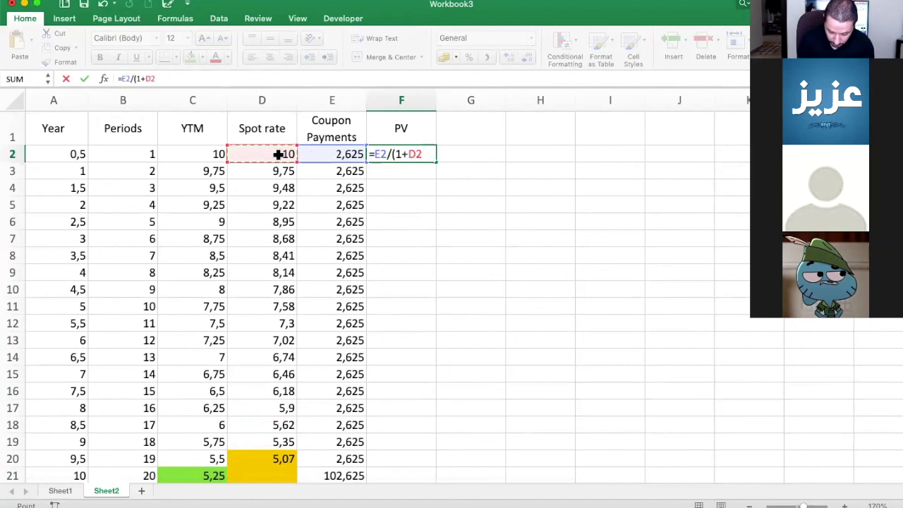
text(%)
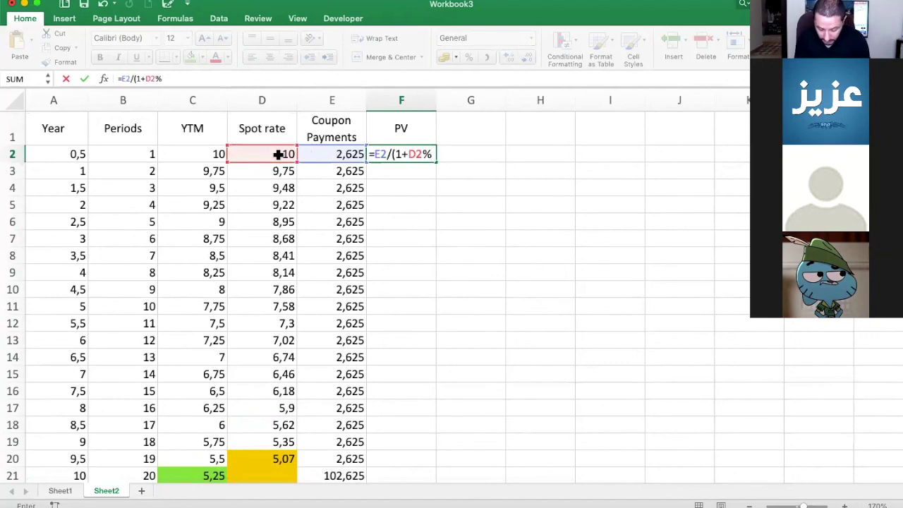
text(/2)
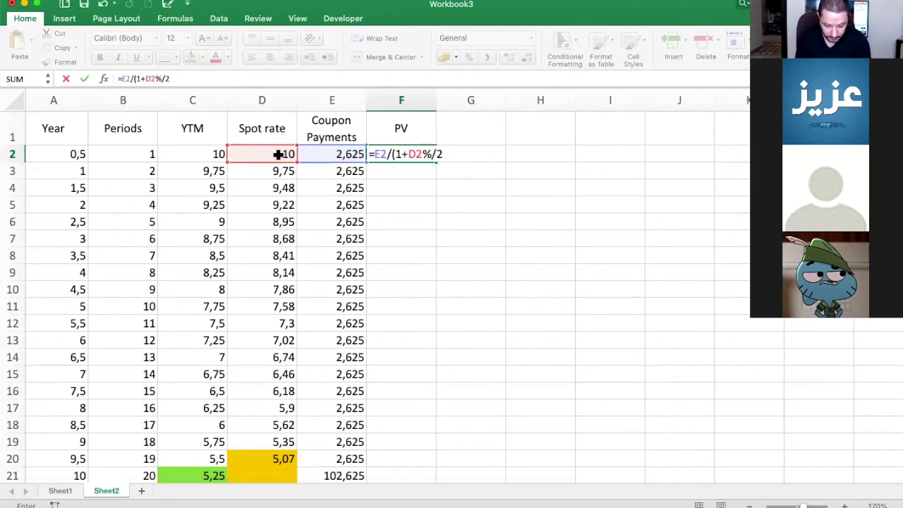
text())
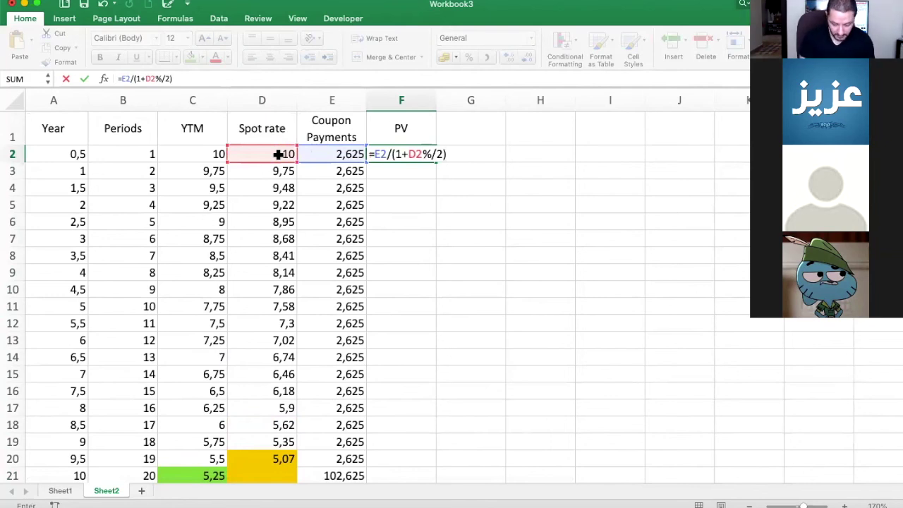
text(^)
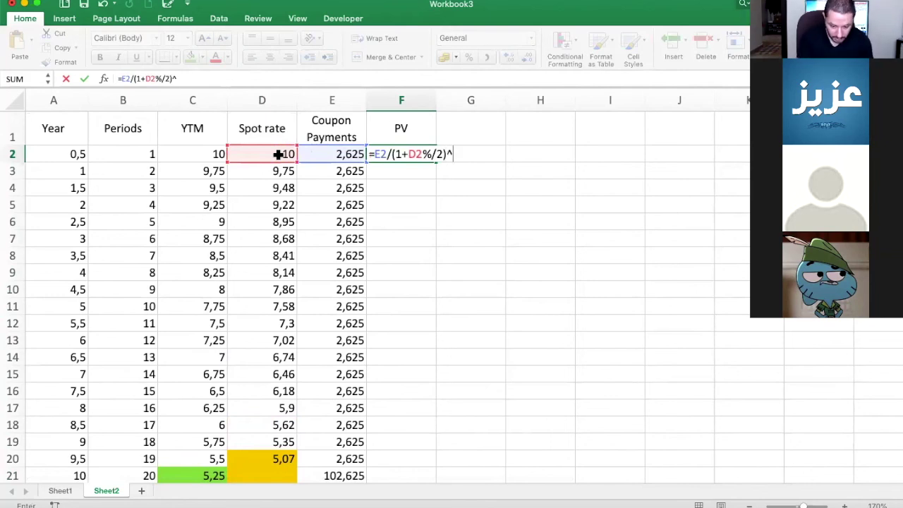
click(135, 150)
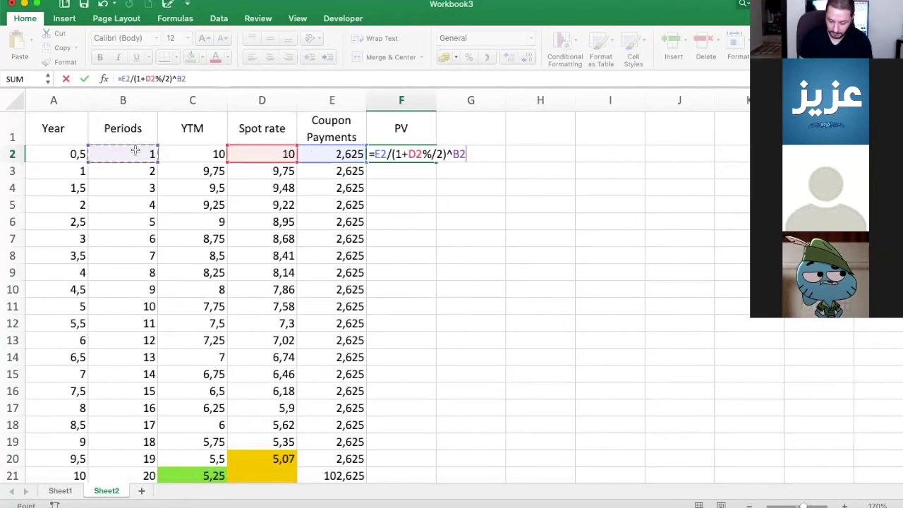
key(Return)
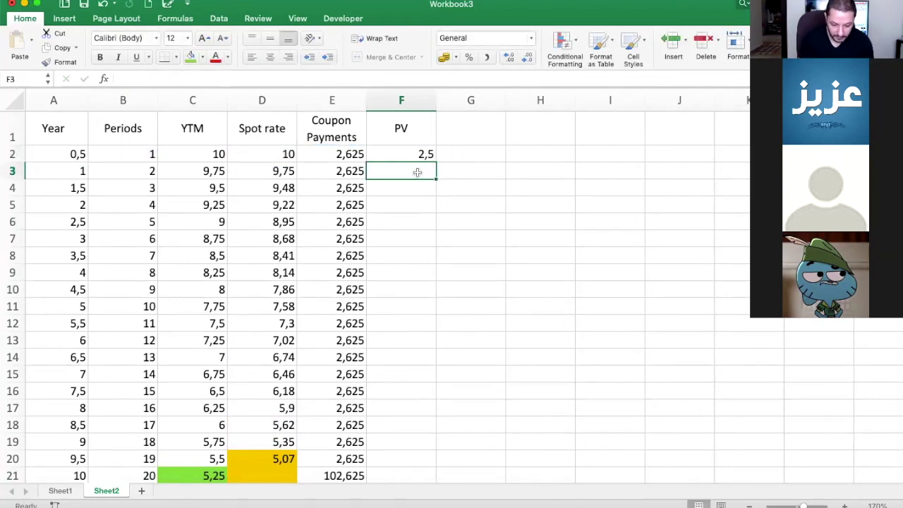
Enter the present value formula =E3/(1+D3%/2)^B3 in F3 for the second coupon payment.
text(=)
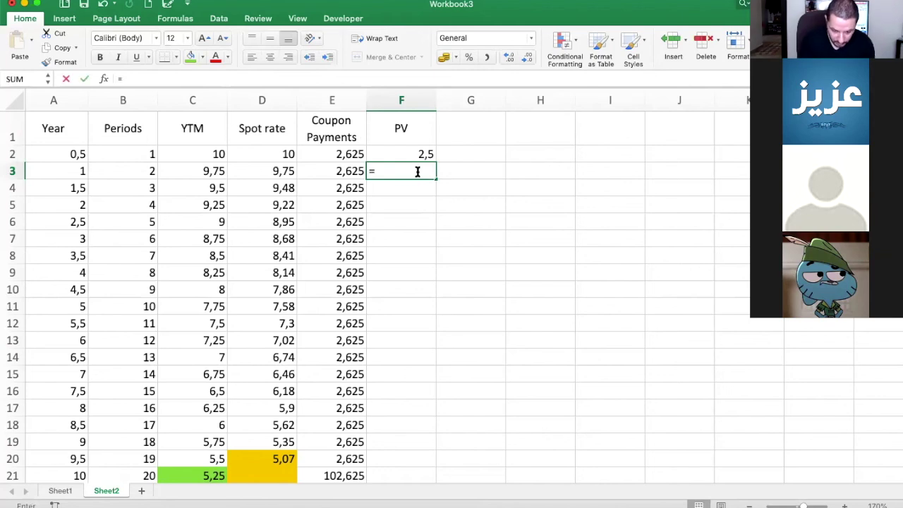
click(352, 173)
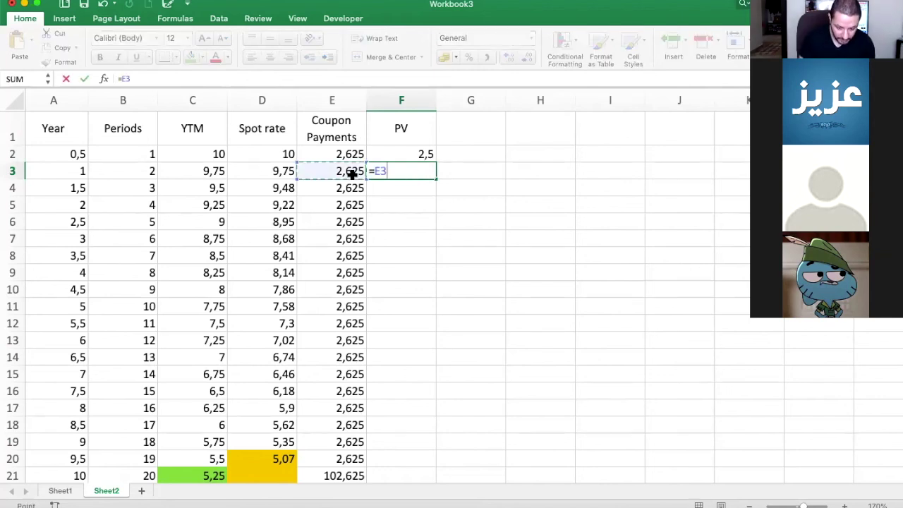
text(/(1+)
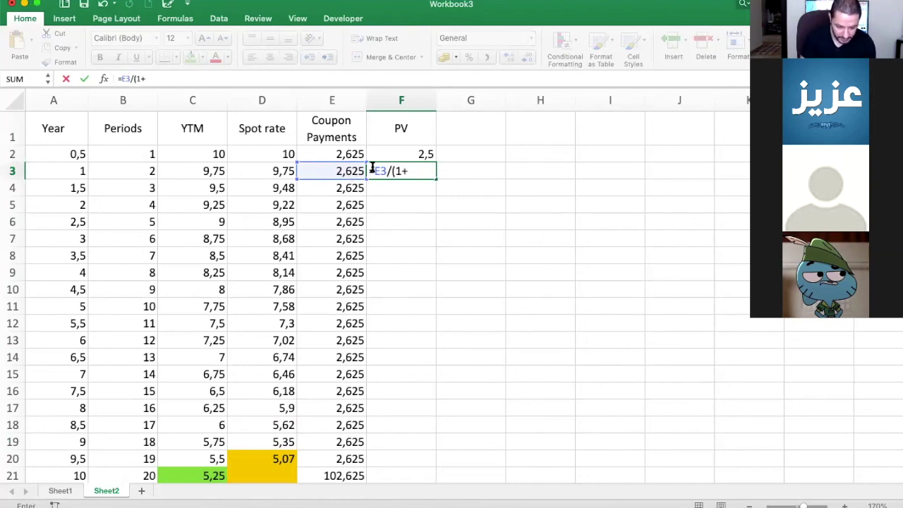
click(271, 173)
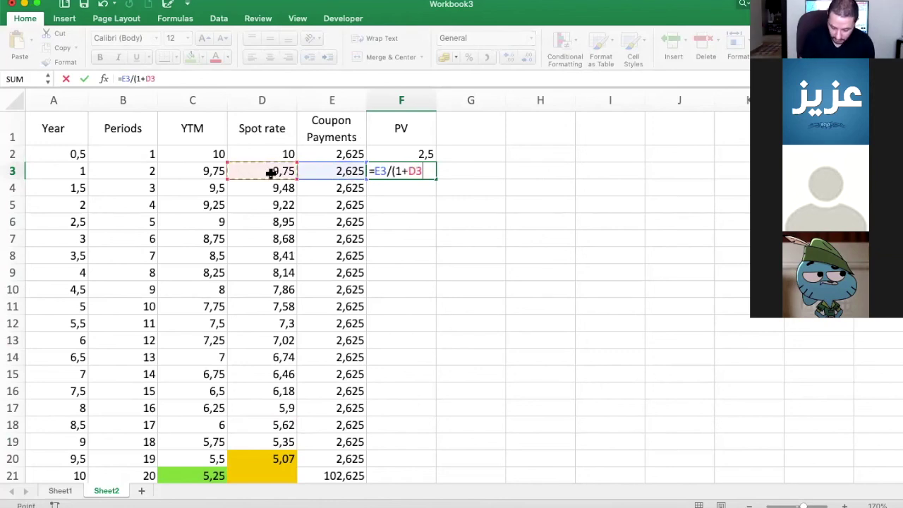
text(%/2))
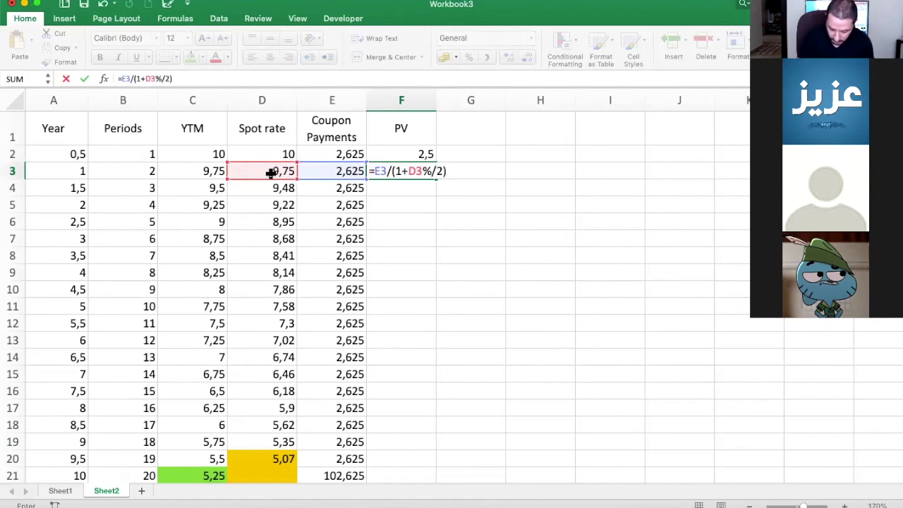
text(^)
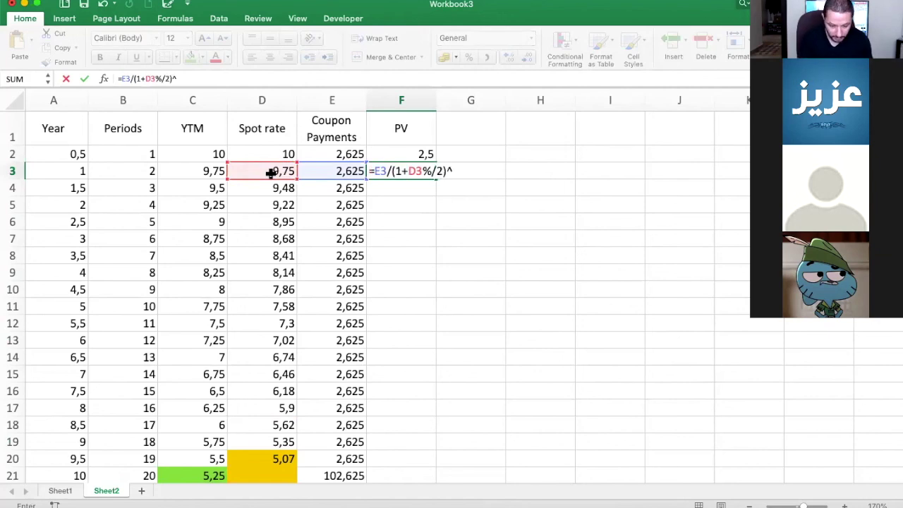
click(144, 173)
key(Return)
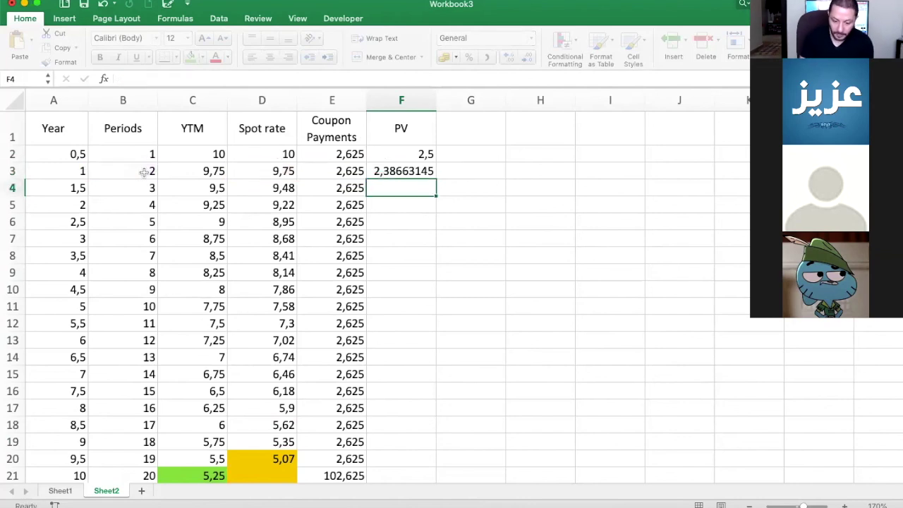
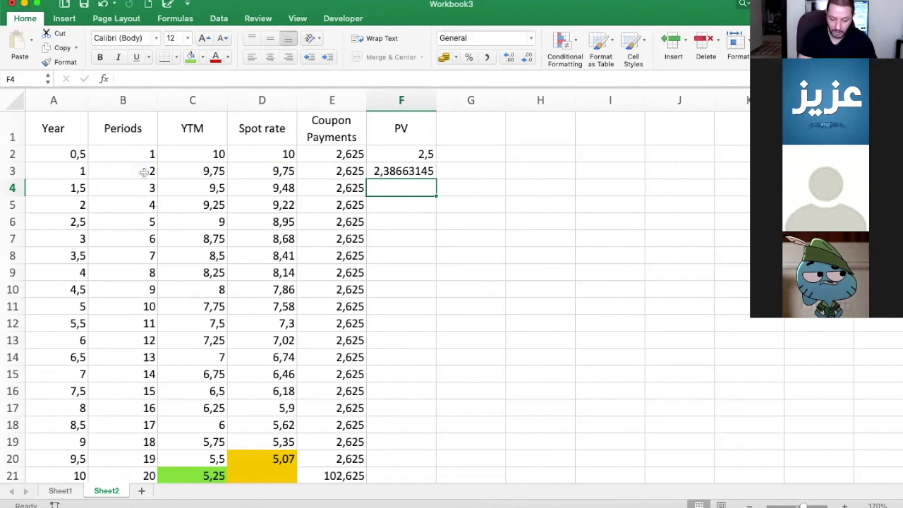
Fill the present value formula from F3 down through F20, leaving out the year 10 row.
click(423, 172)
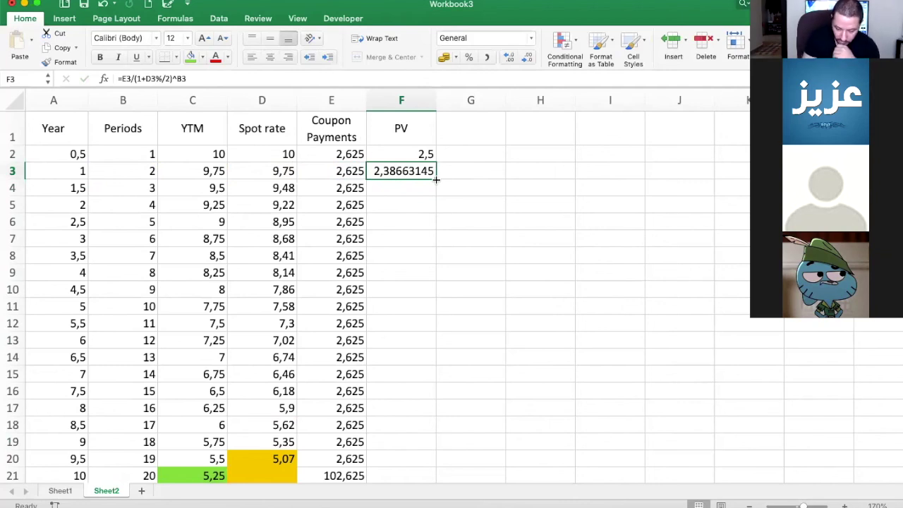
drag(435, 179, 426, 366)
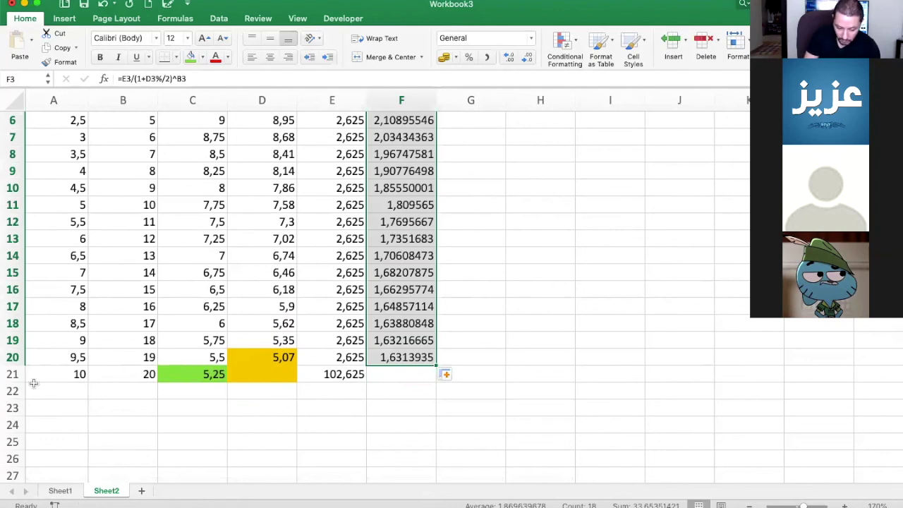
click(160, 375)
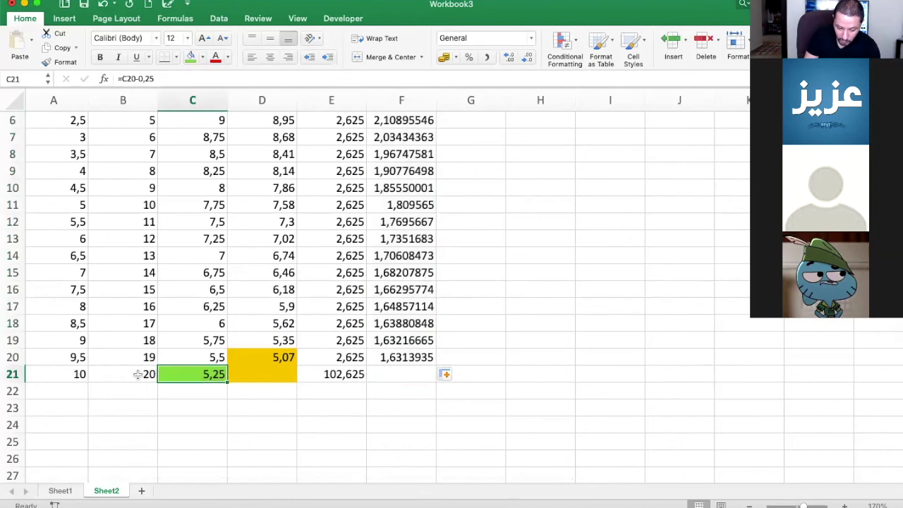
click(138, 375)
click(268, 372)
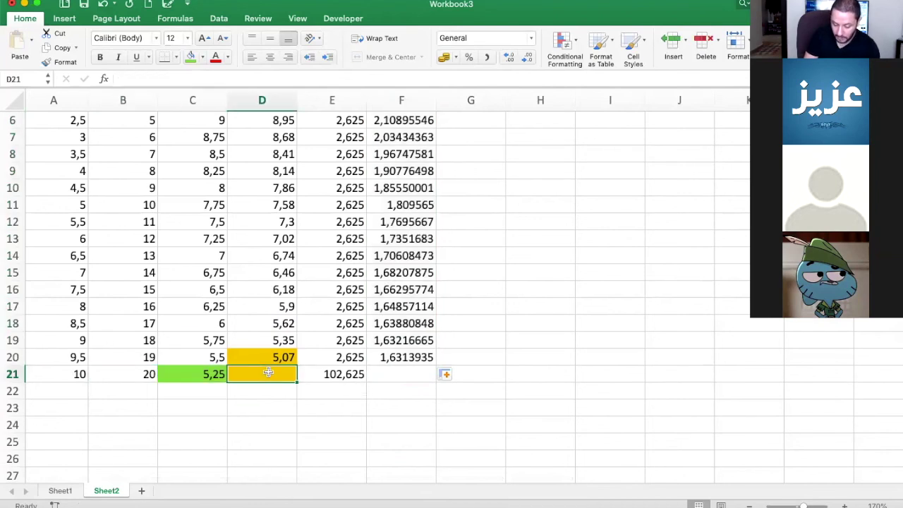
scroll(268, 341, up, 5)
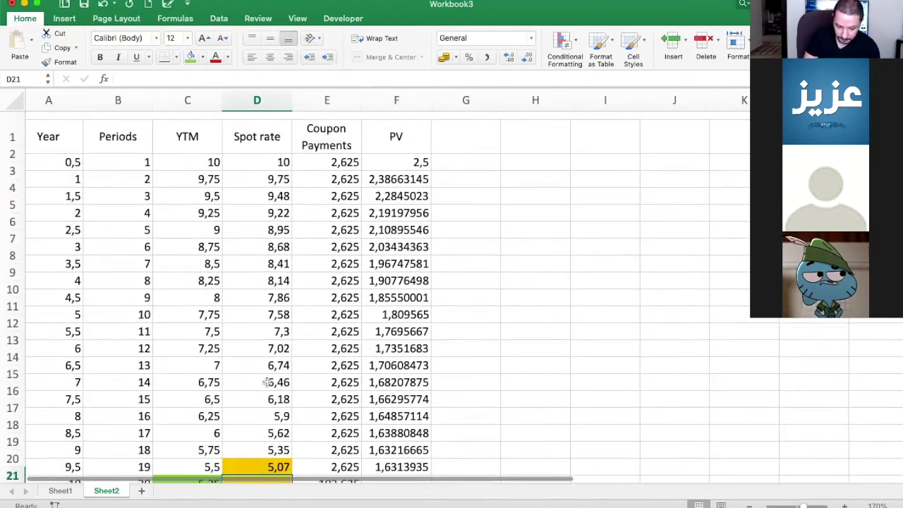
Freeze the header row of the bond table so the column titles stay in place while scrolling.
click(9, 127)
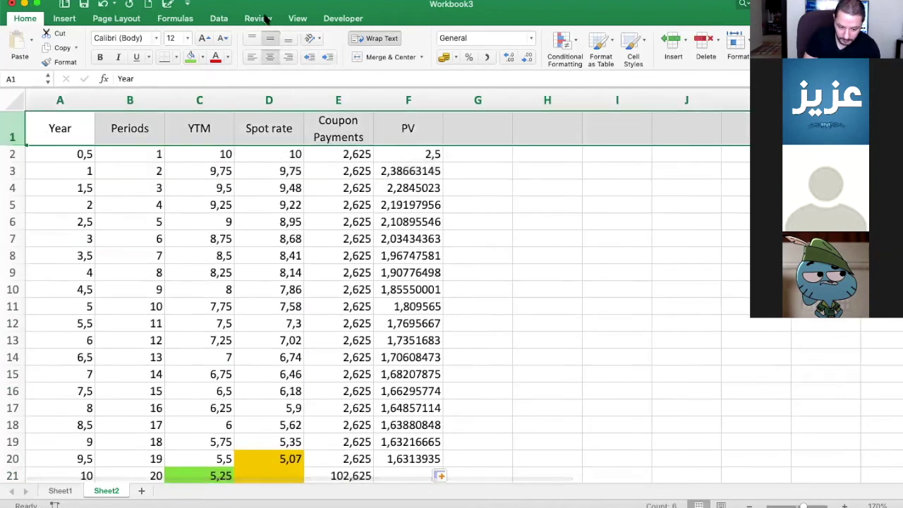
click(297, 18)
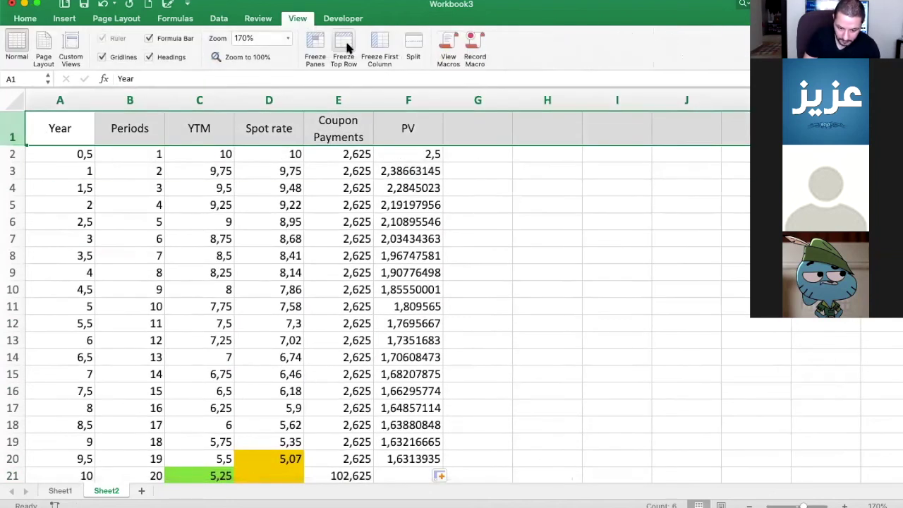
click(343, 46)
scroll(393, 226, down, 4)
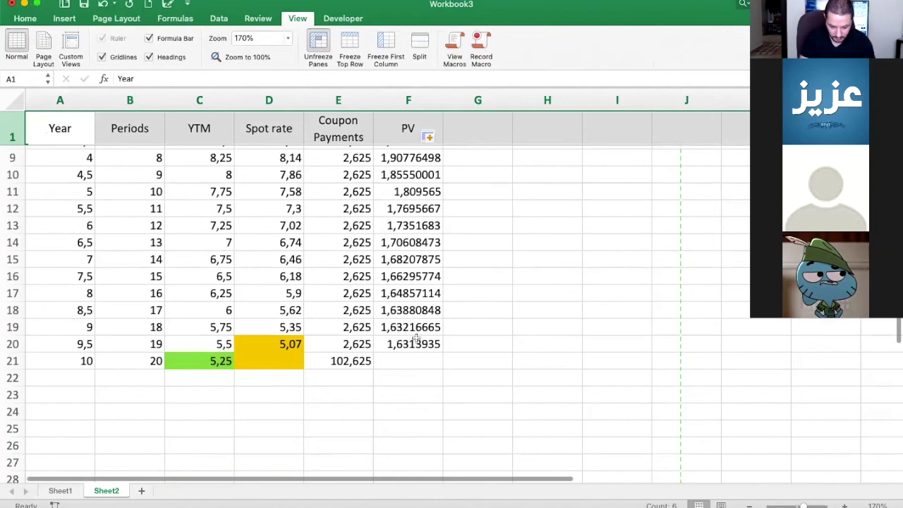
click(418, 361)
scroll(399, 338, up, 4)
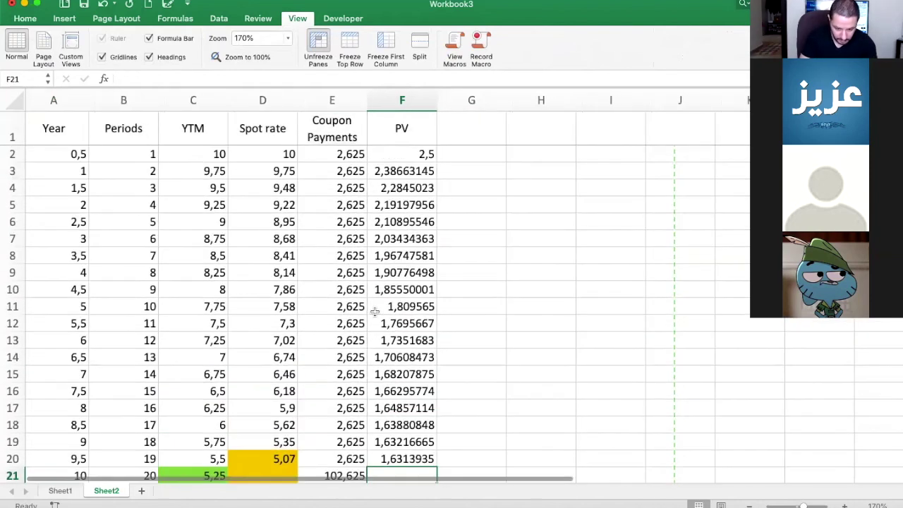
scroll(284, 240, down, 3)
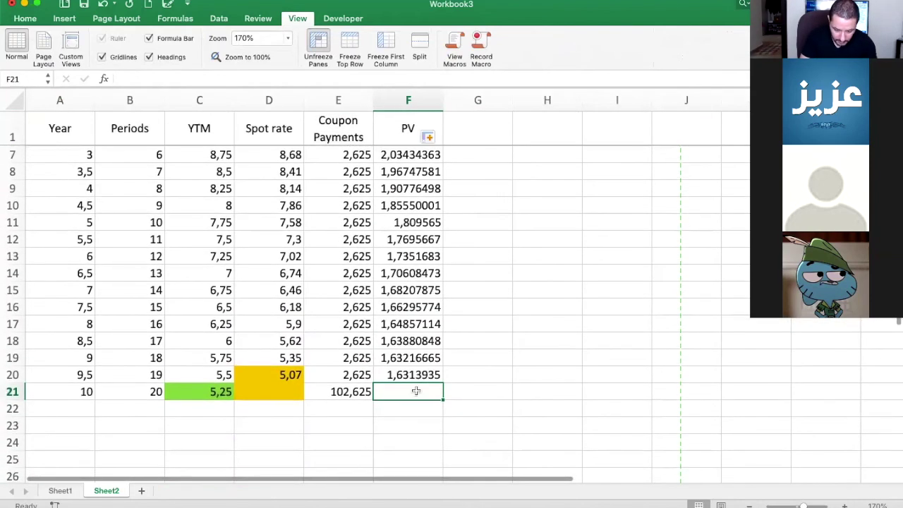
click(465, 391)
click(413, 393)
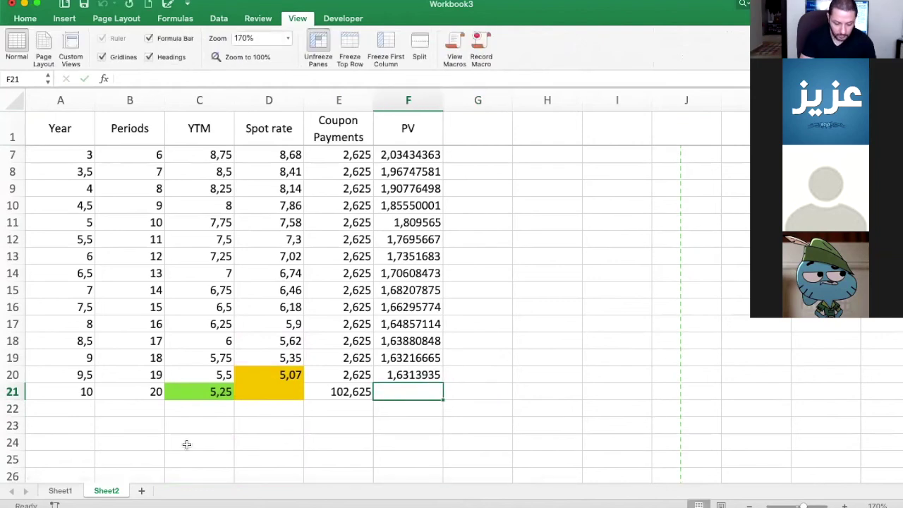
Enter the label A in cell A24 below the bond table.
click(52, 441)
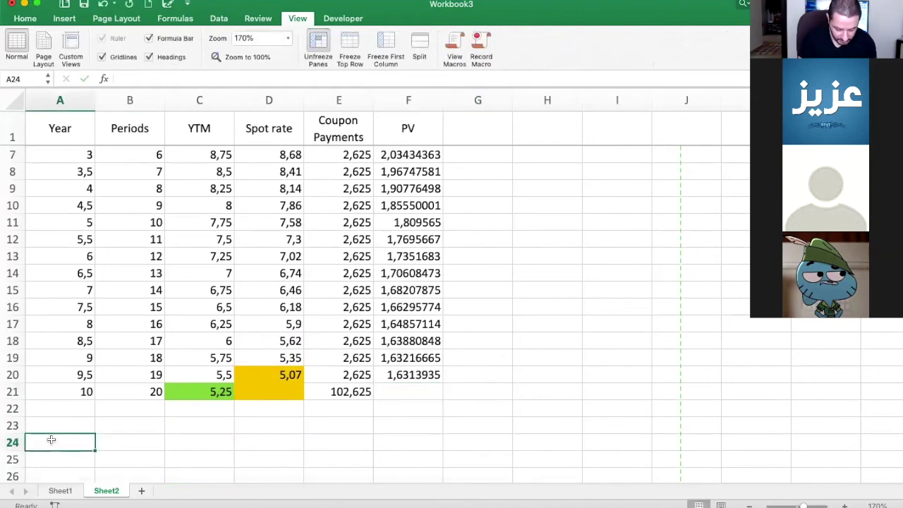
text(SU)
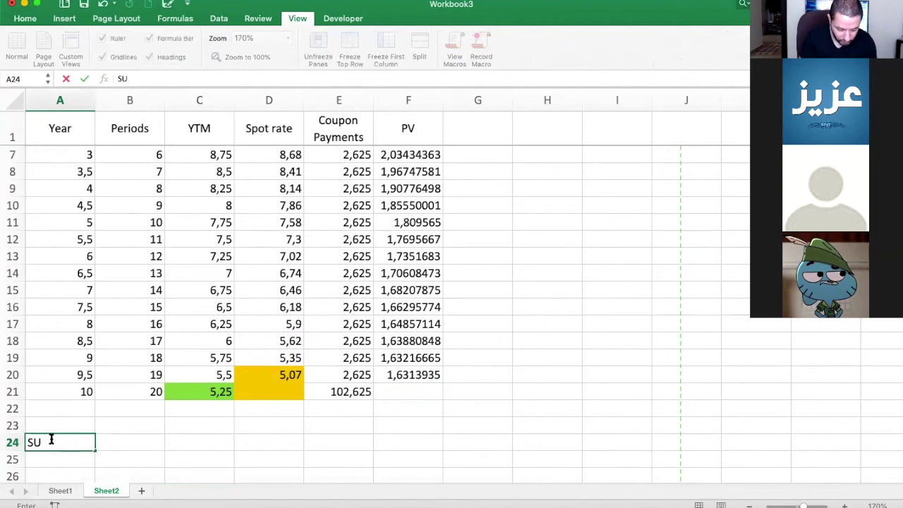
key(BackSpace)
key(BackSpace)
text(A)
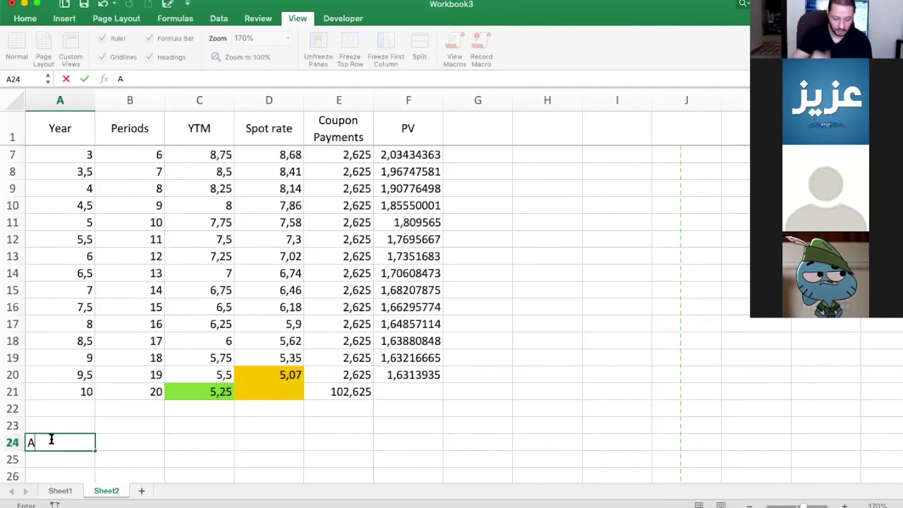
Sum the present values with =SUM(F2:F20) in B24, next to the label A.
click(111, 444)
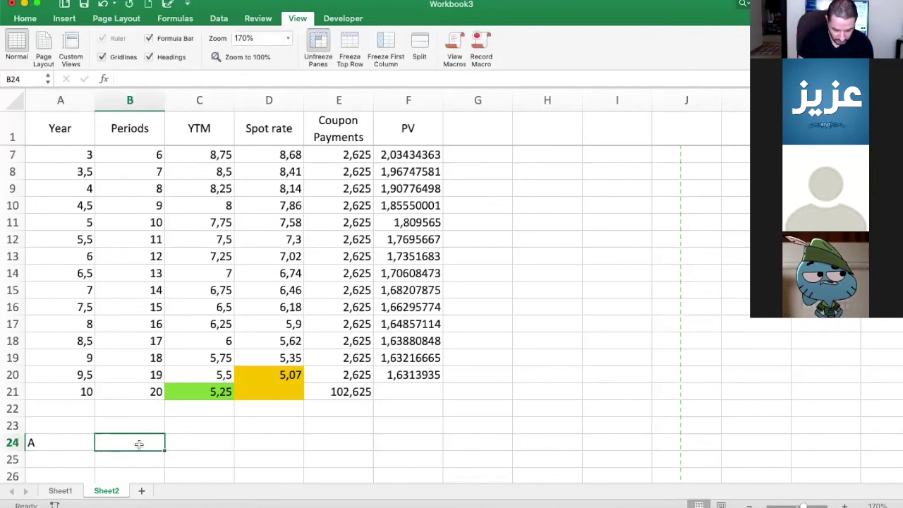
text(=sum)
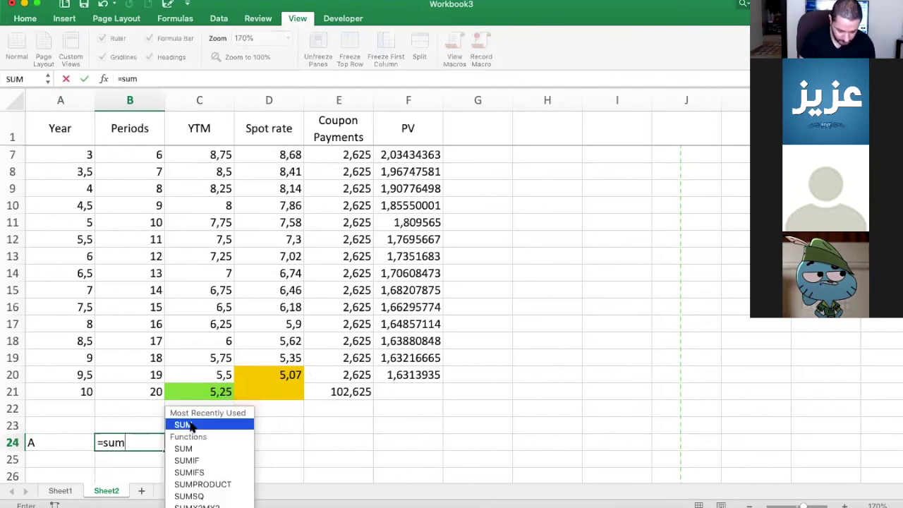
double_click(183, 423)
click(420, 372)
drag(419, 355, 419, 156)
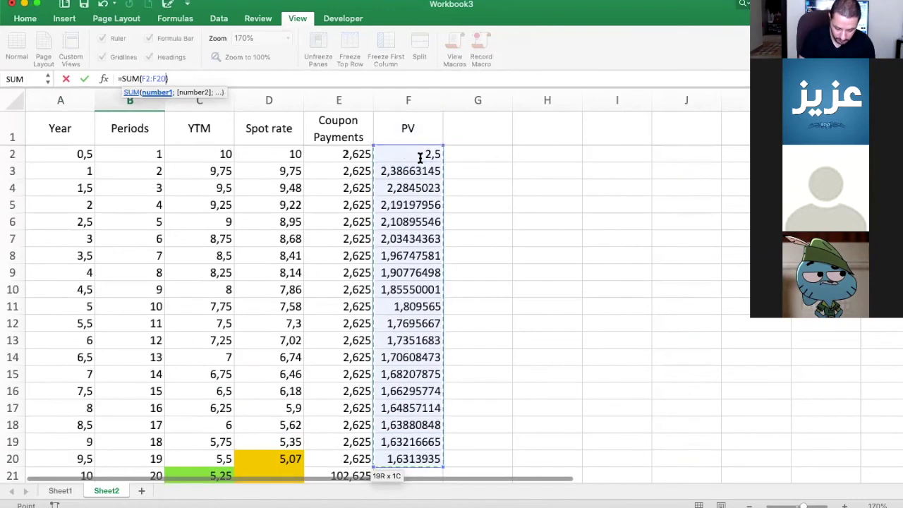
key(Return)
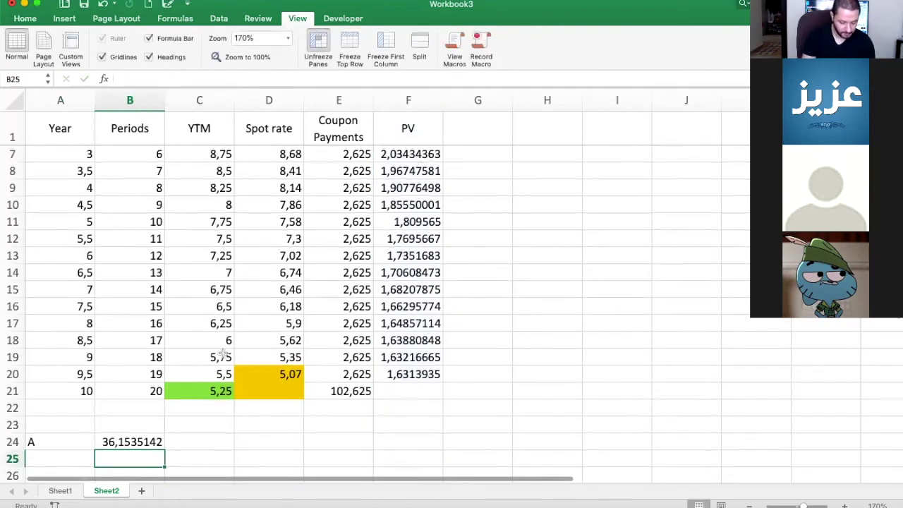
Enter the label 100-A in cell A25.
click(64, 459)
text(1)
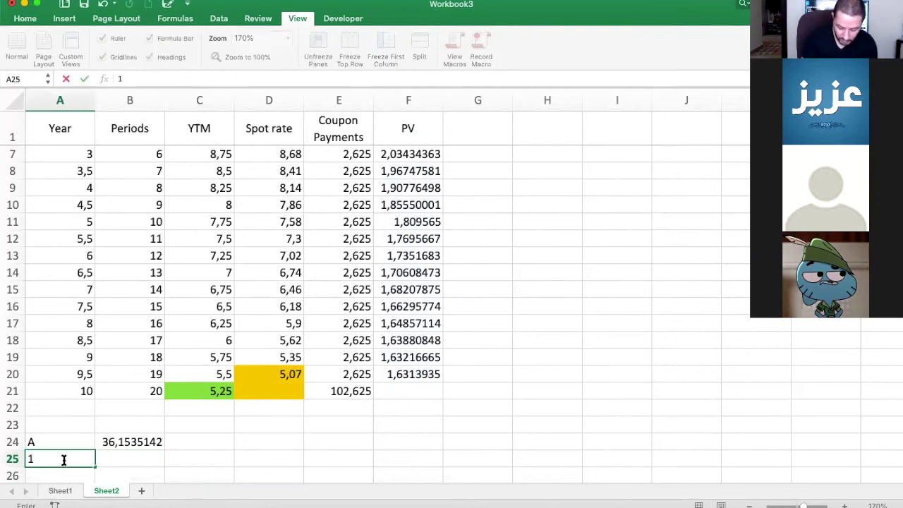
text(00-)
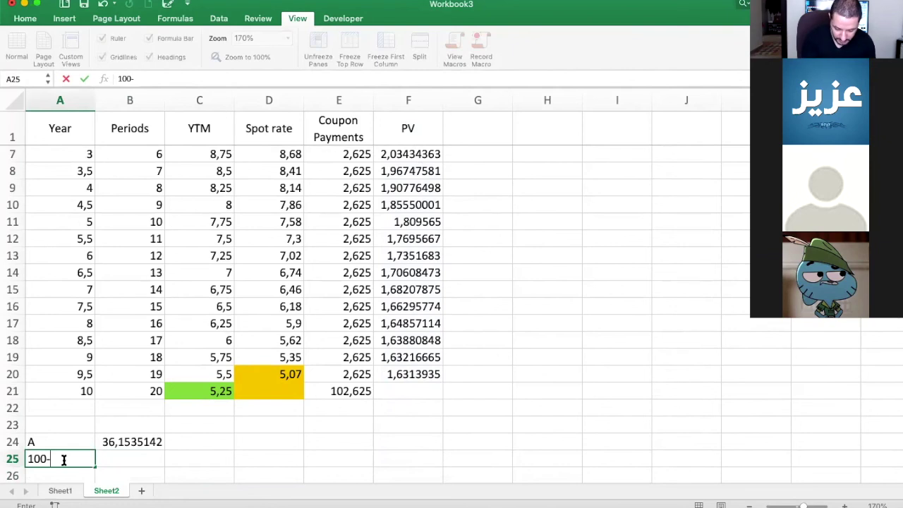
text(A)
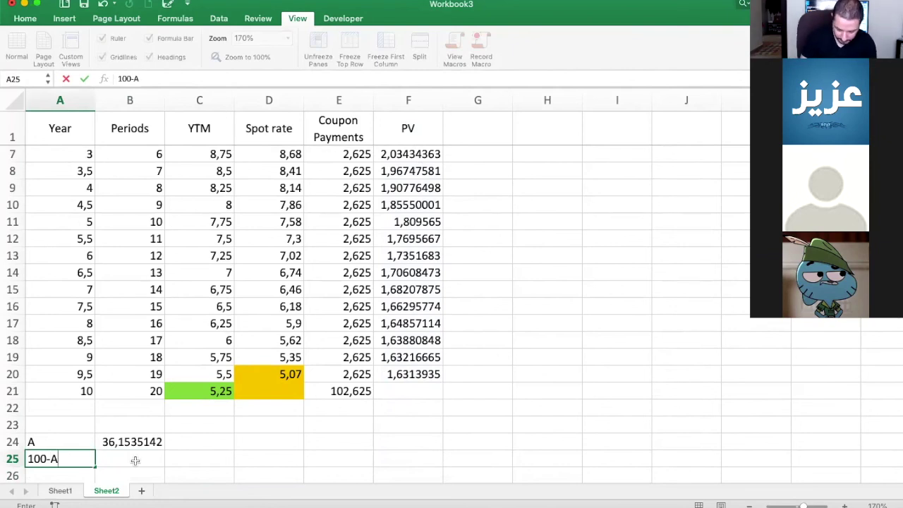
key(Return)
Enter the formula =100-B24 in B25 to subtract the summed present values from 100.
click(131, 438)
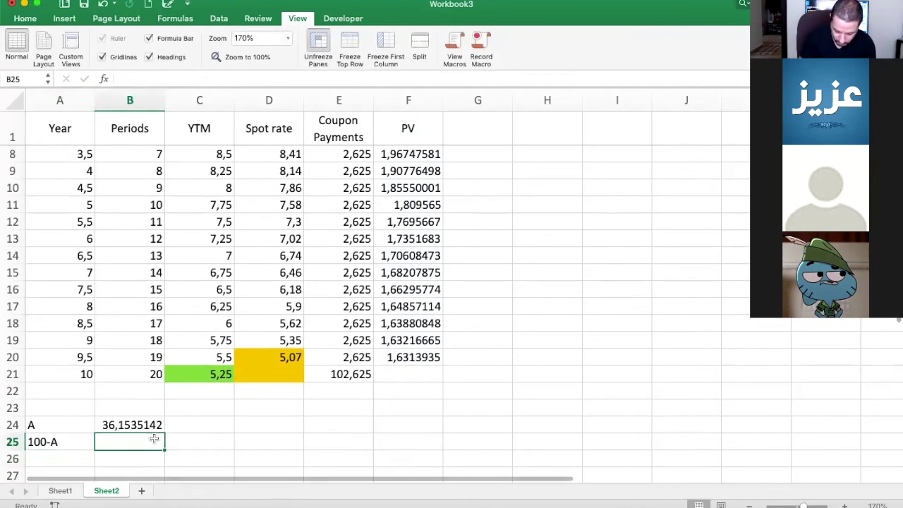
text(=100)
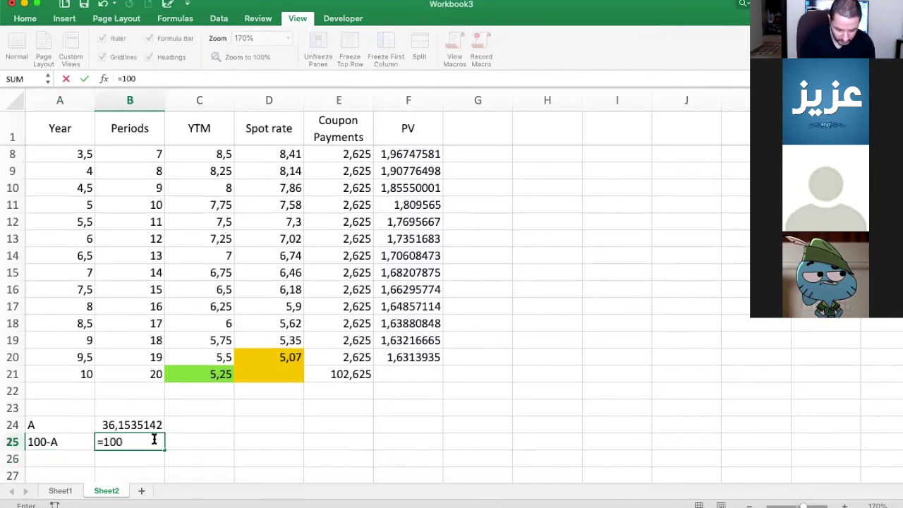
text(-)
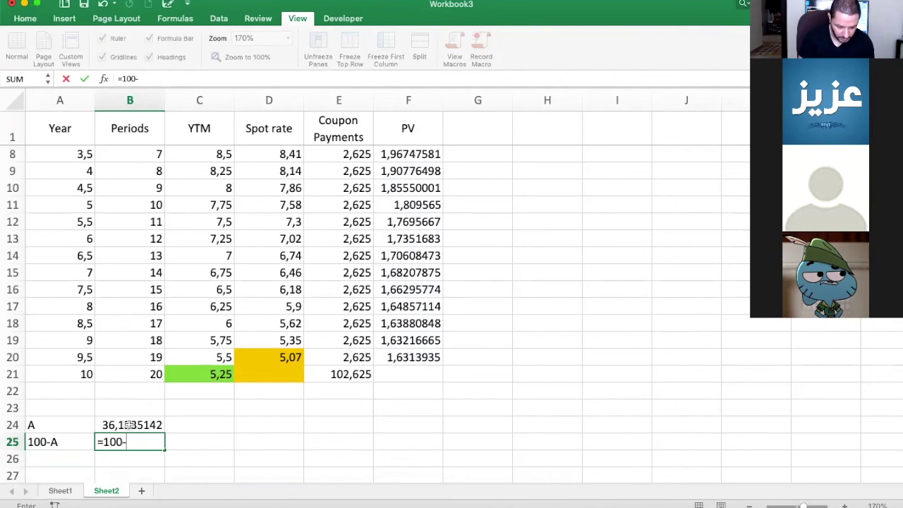
click(128, 424)
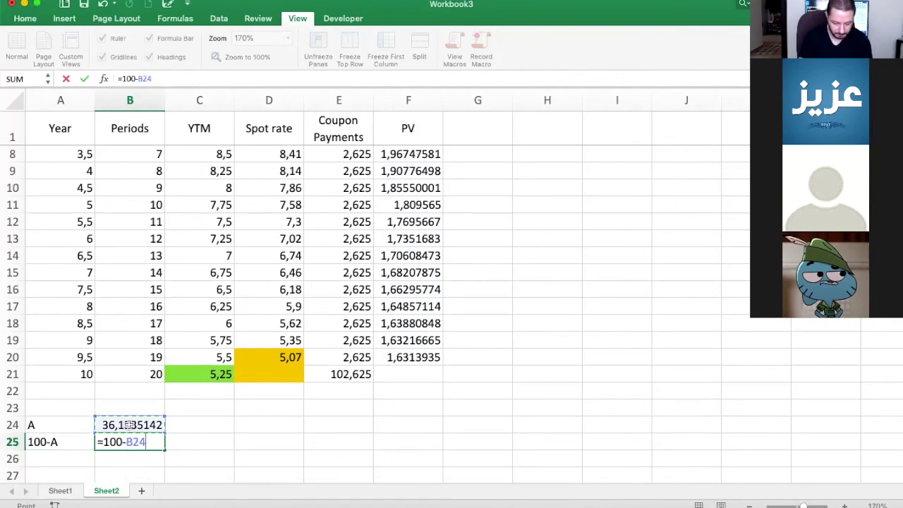
key(Return)
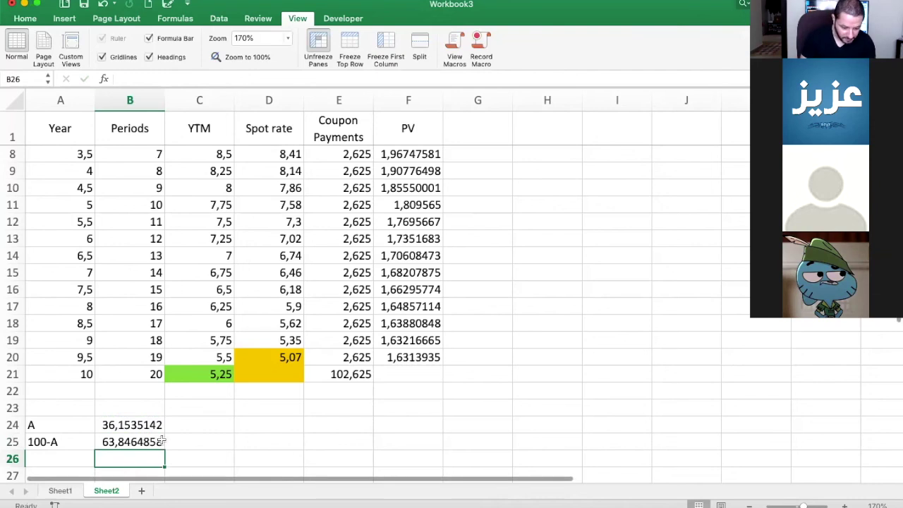
Enter the label z20 in cell A26 for the period 20 rate.
scroll(162, 440, down, 1)
click(50, 429)
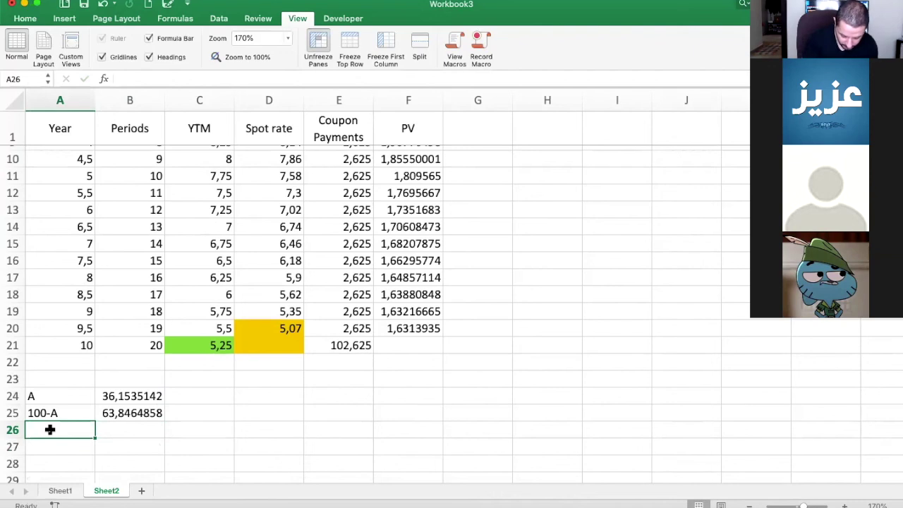
text(z2)
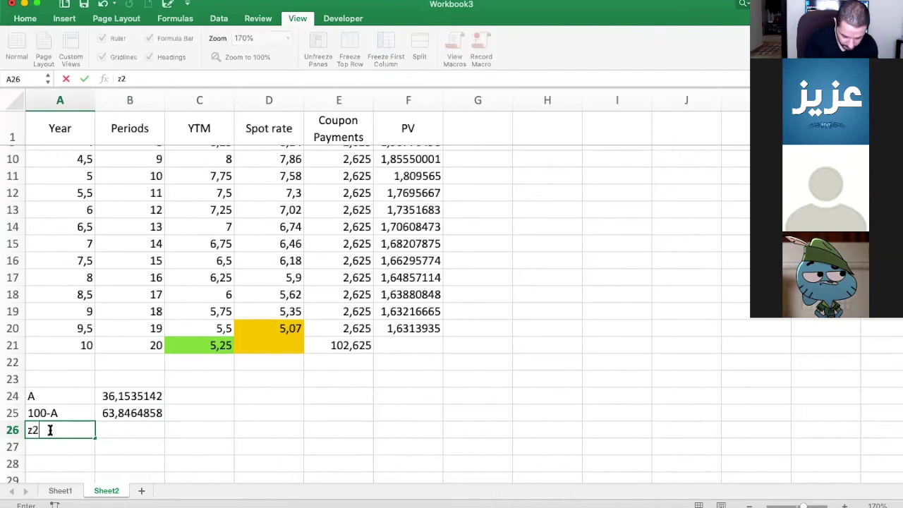
text(9)
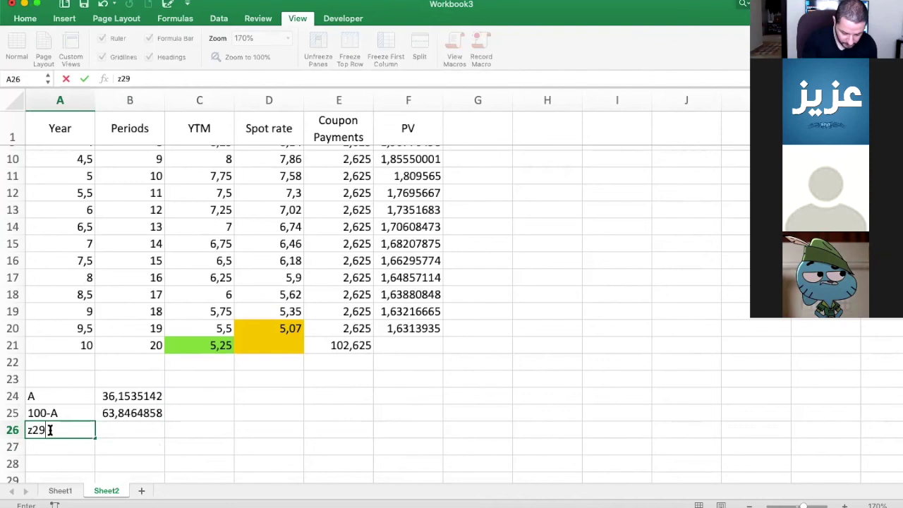
key(BackSpace)
text(0)
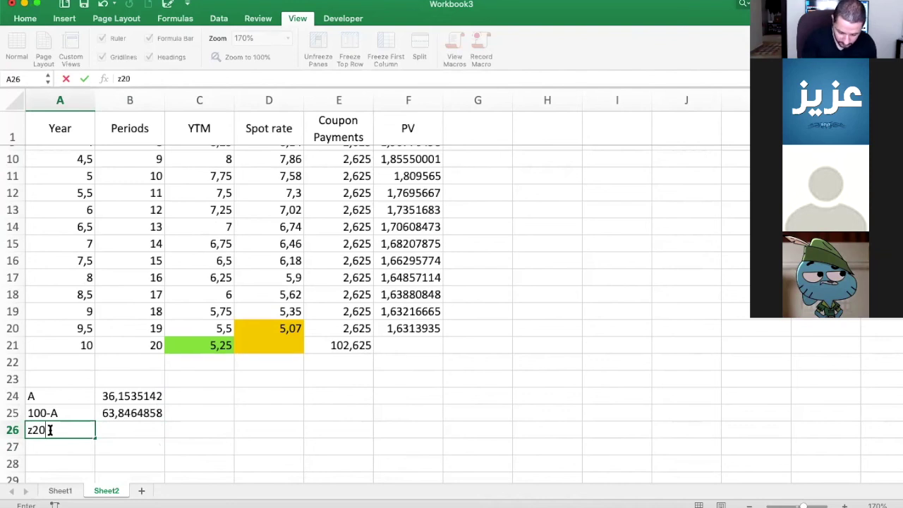
Calculate the period 20 rate in B26 with the formula =(E21/B25)^(1/20)-1.
click(138, 427)
double_click(138, 428)
text(=)
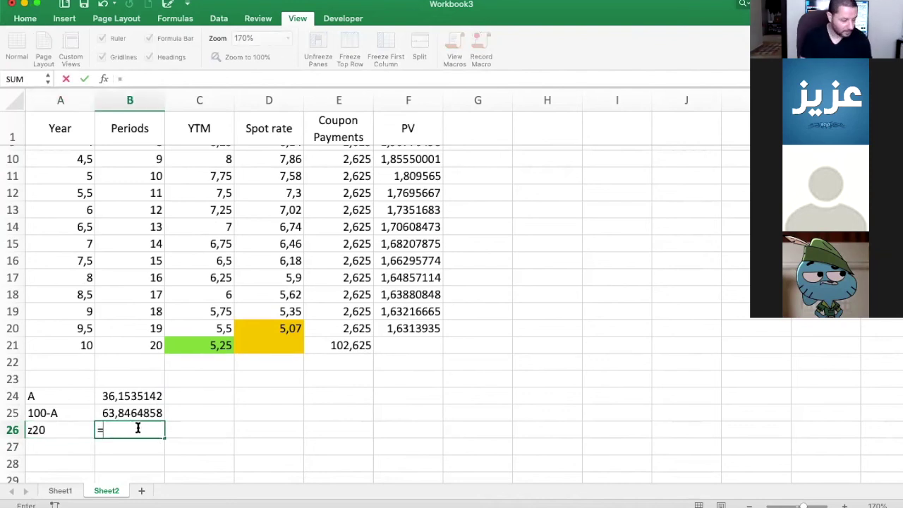
text(()
click(353, 345)
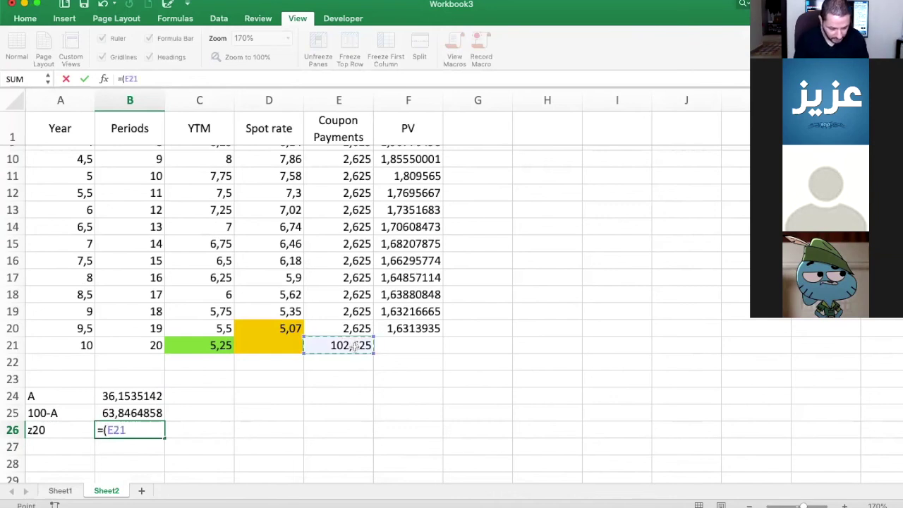
text(/)
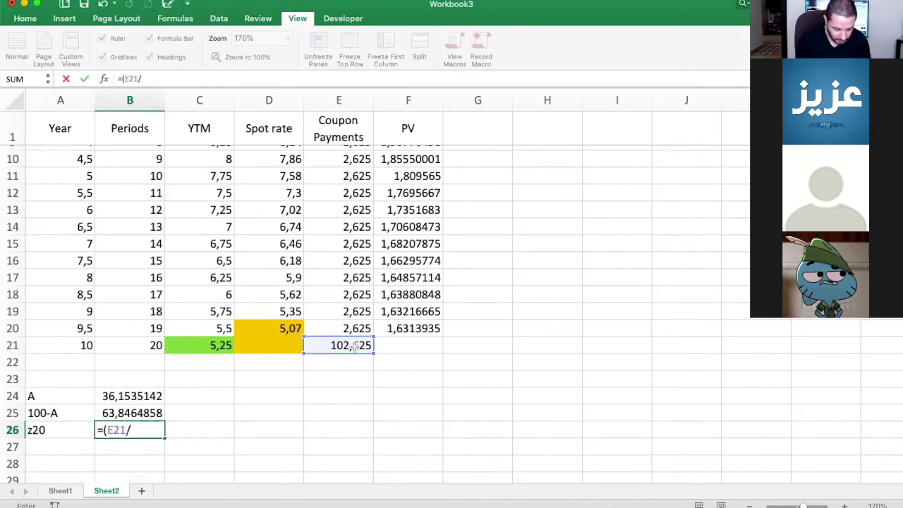
click(139, 412)
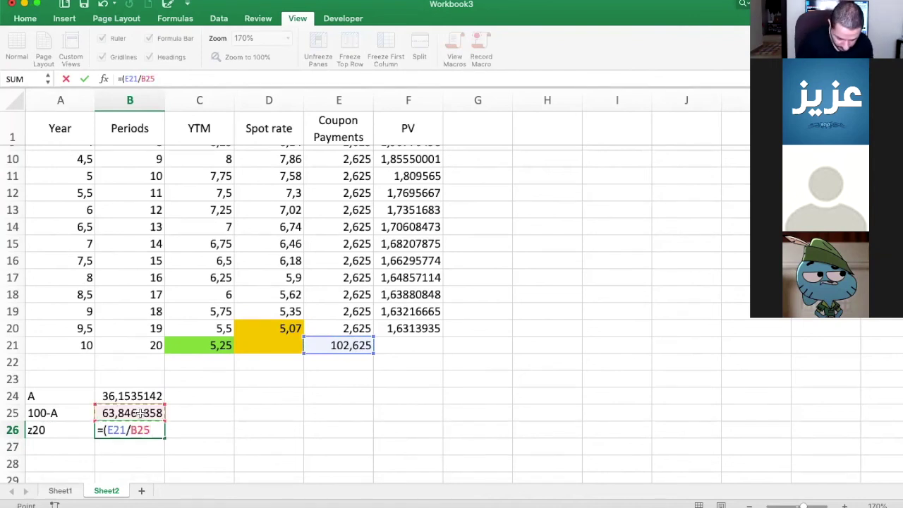
text()^)
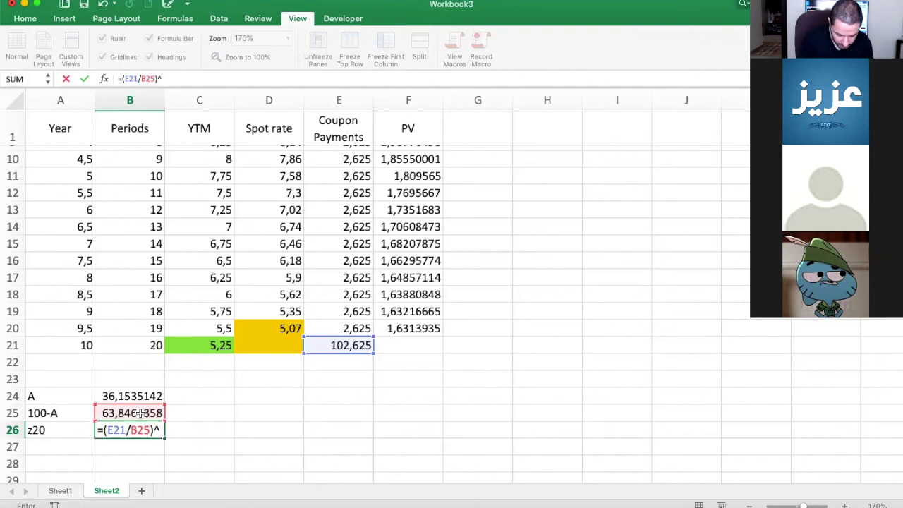
text((1/)
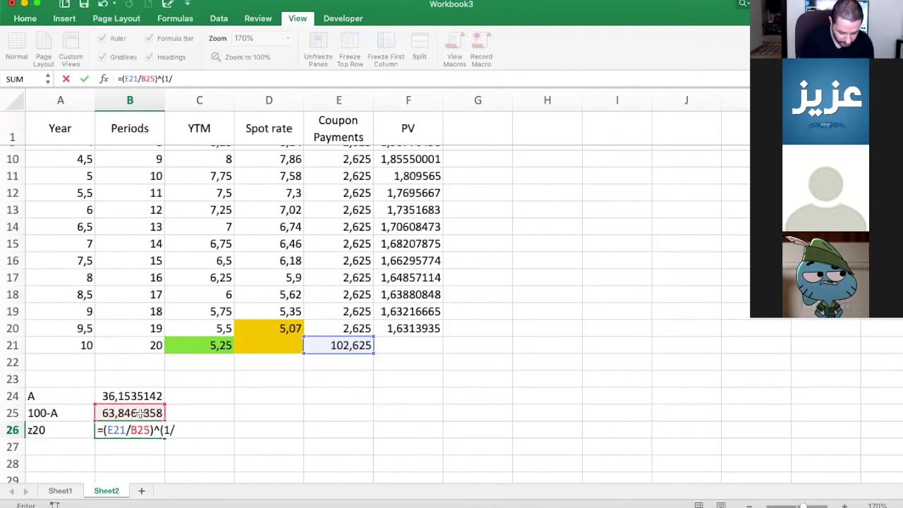
text(20))
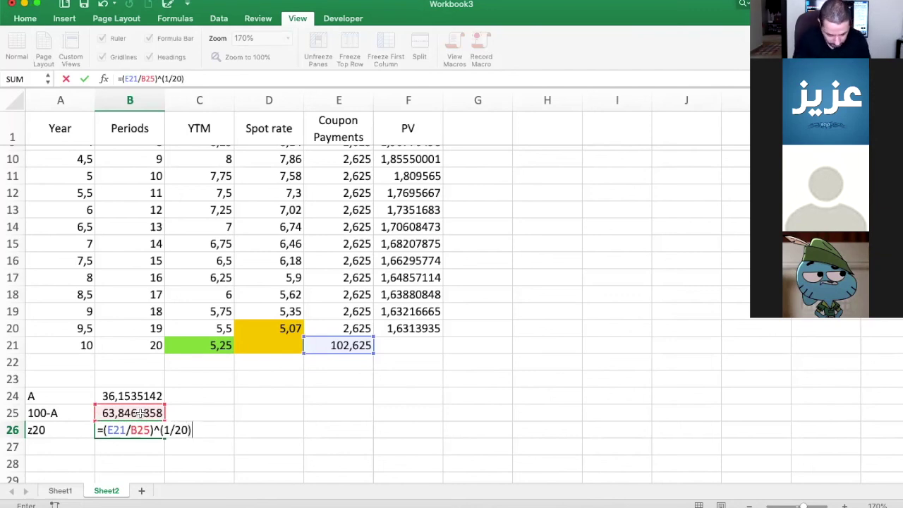
text(-1)
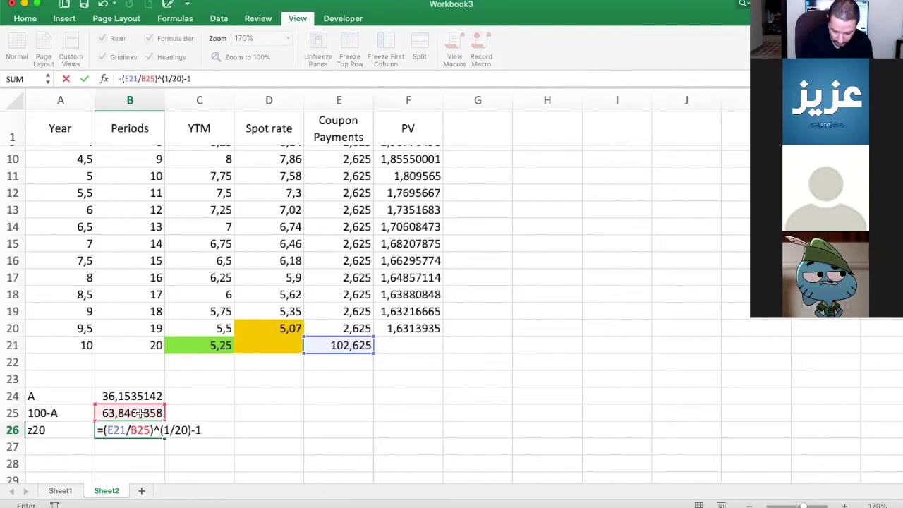
key(Return)
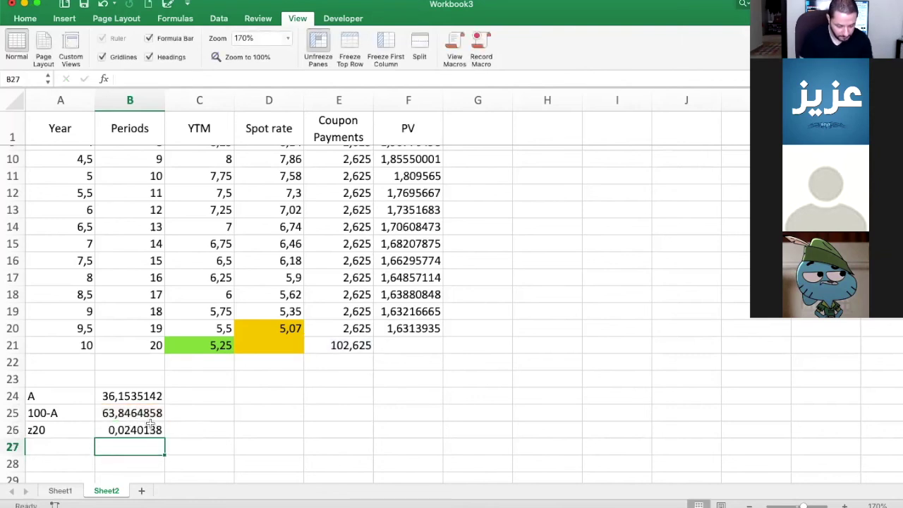
click(62, 448)
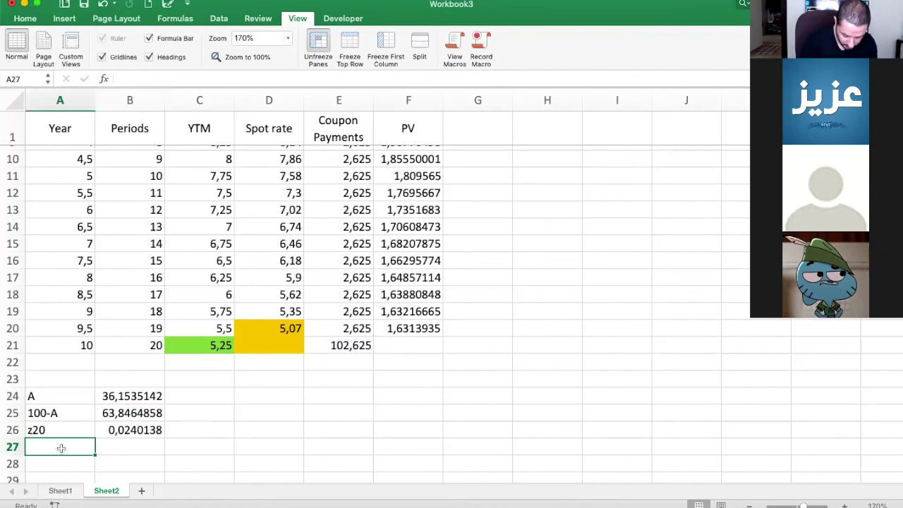
Enter the label z20 (annual) in A27 and annualise the period 20 rate in B27 with the formula =B26*2.
text(z20)
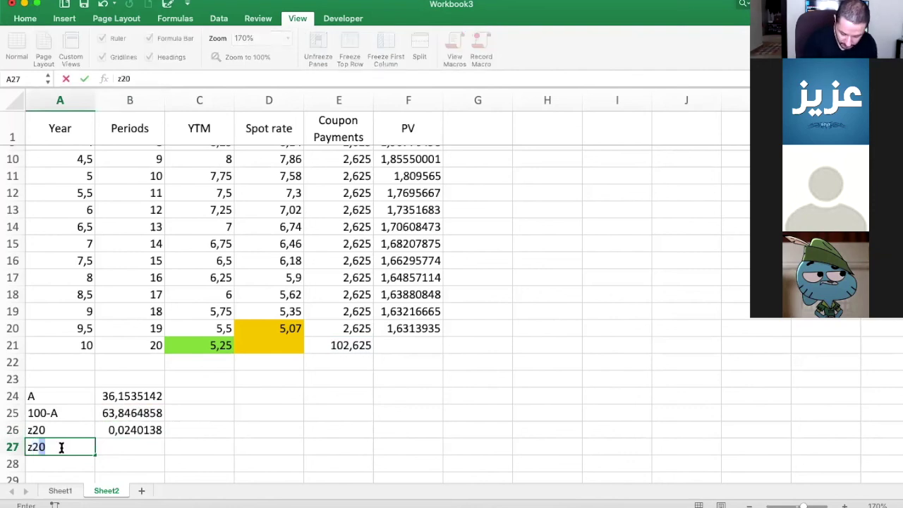
text( (annual))
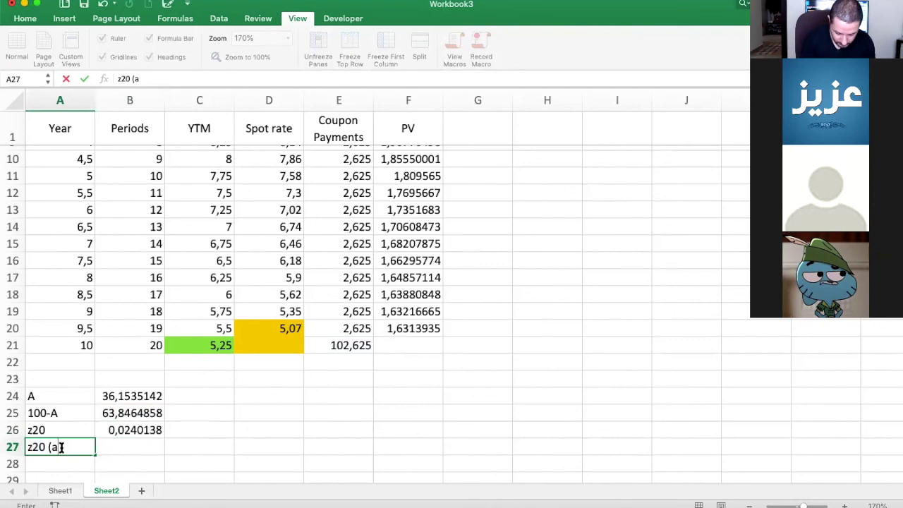
click(129, 447)
text(=)
click(136, 430)
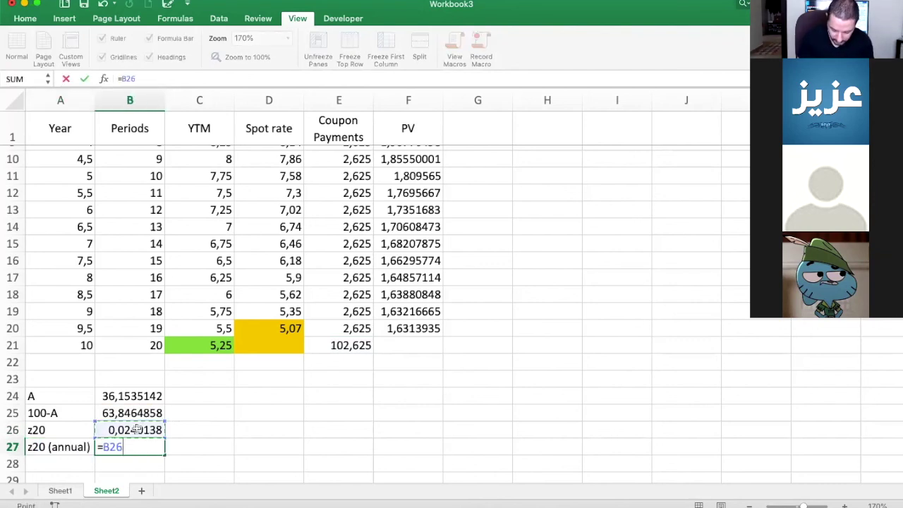
text(*)
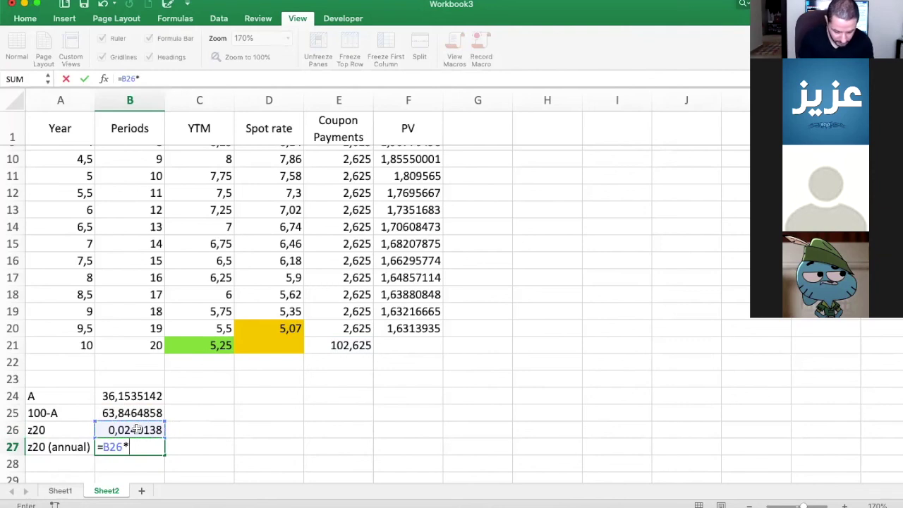
text(2)
key(Return)
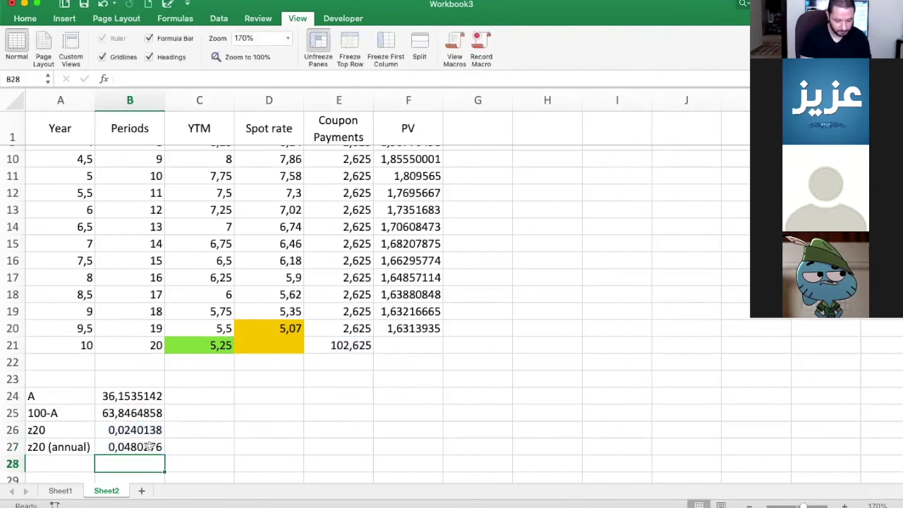
Format the annual z20 rate in B27 as a percentage with two decimal places.
key(Up)
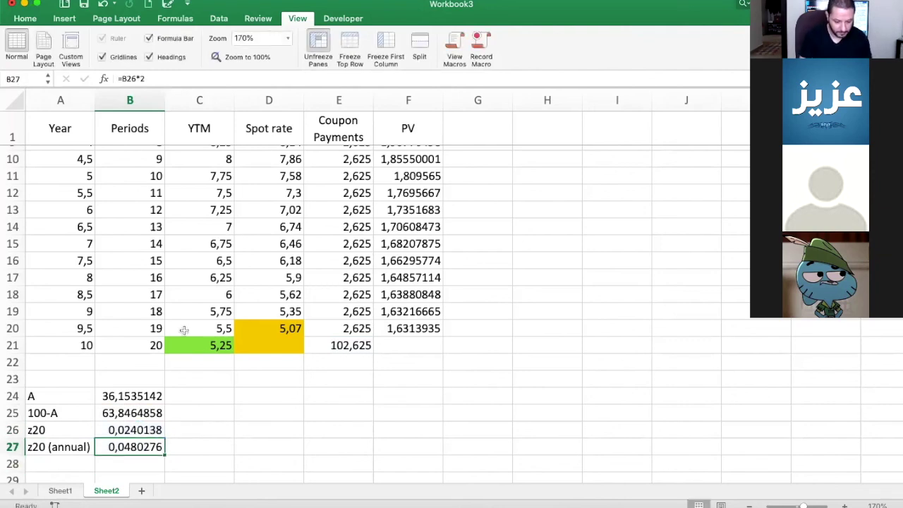
click(24, 19)
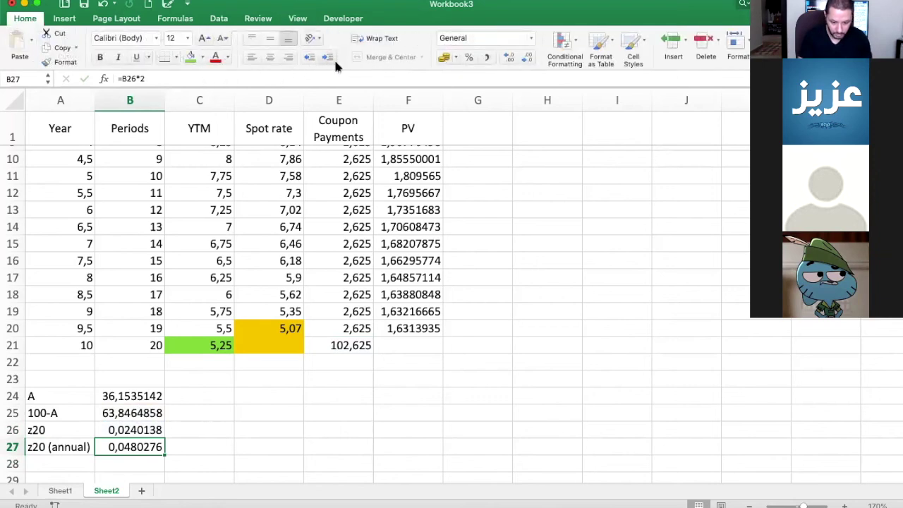
click(469, 58)
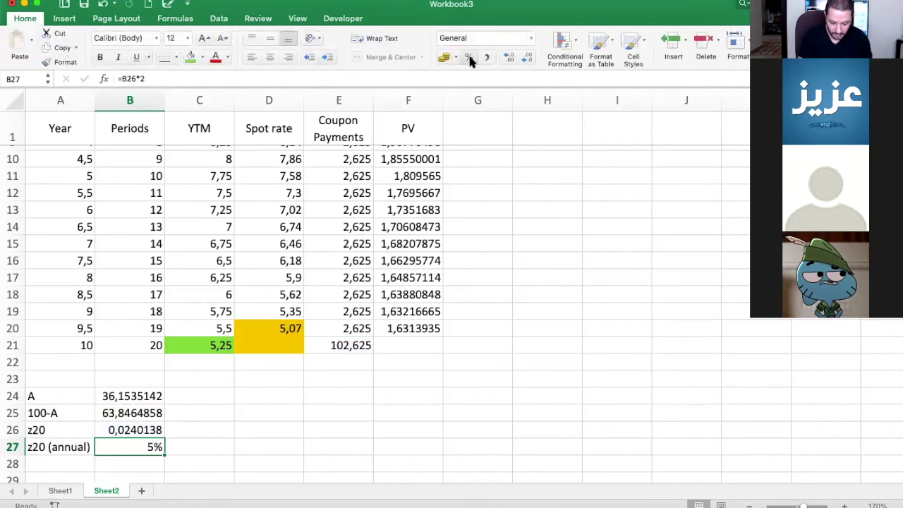
click(509, 57)
click(509, 58)
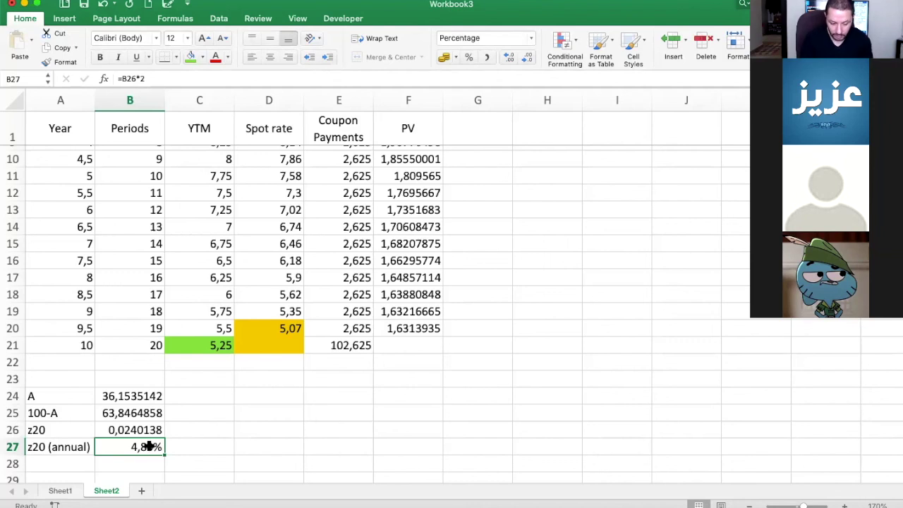
scroll(166, 447, up, 5)
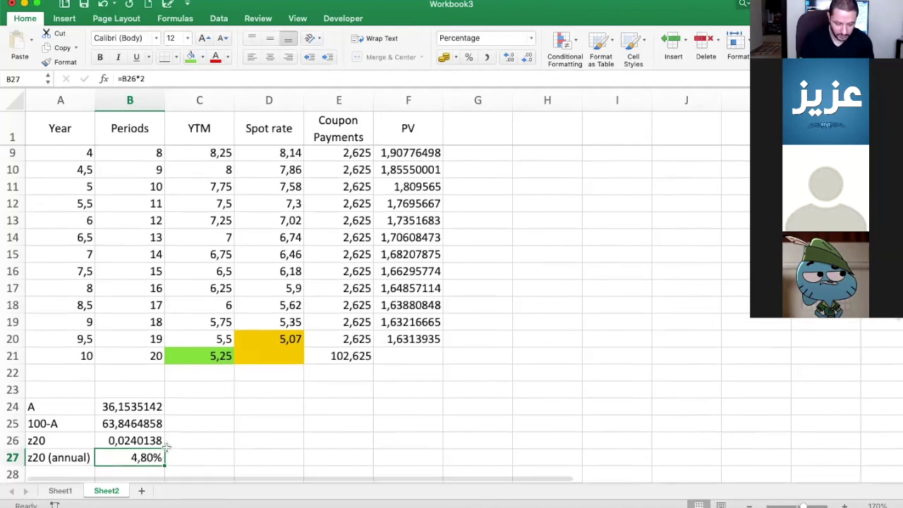
scroll(165, 446, down, 8)
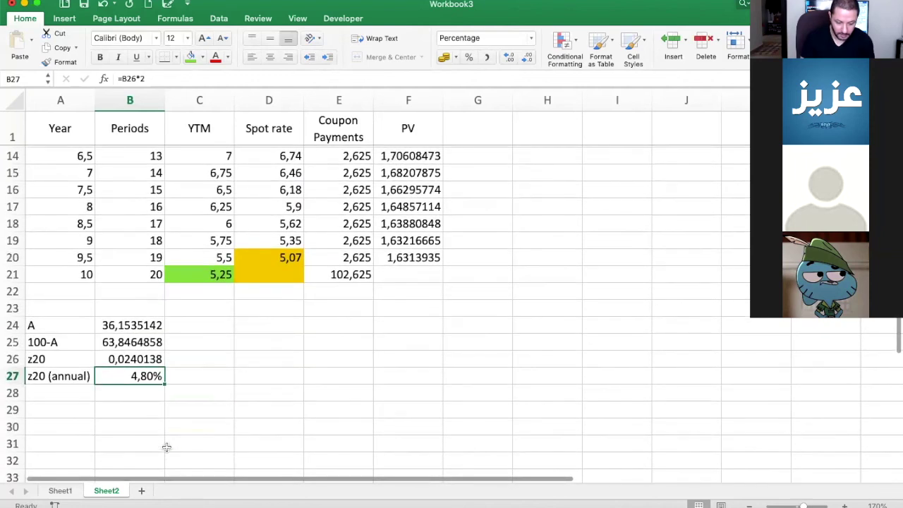
click(60, 376)
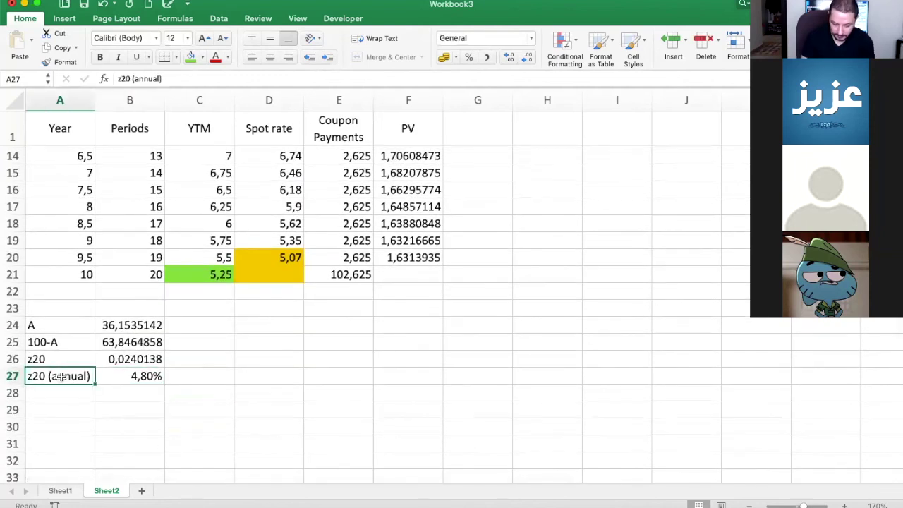
Rename Sheet1 as z19.
click(60, 491)
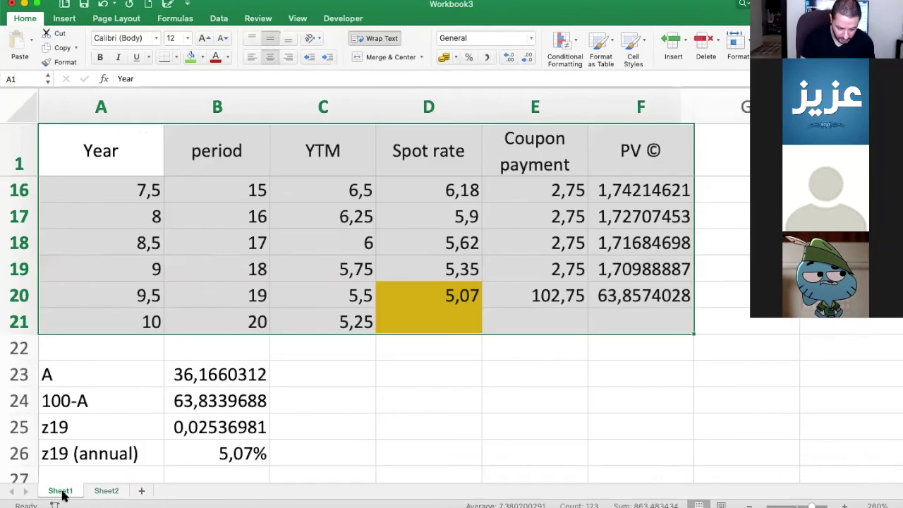
double_click(60, 491)
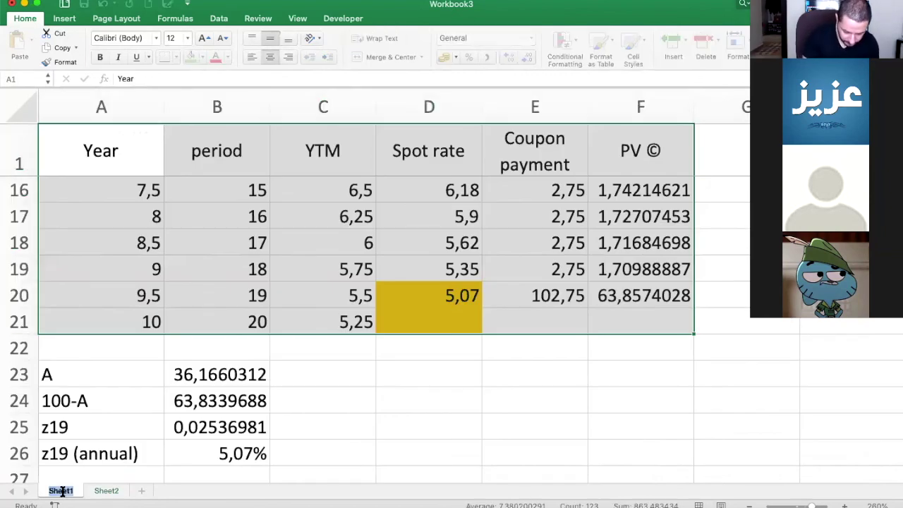
key(BackSpace)
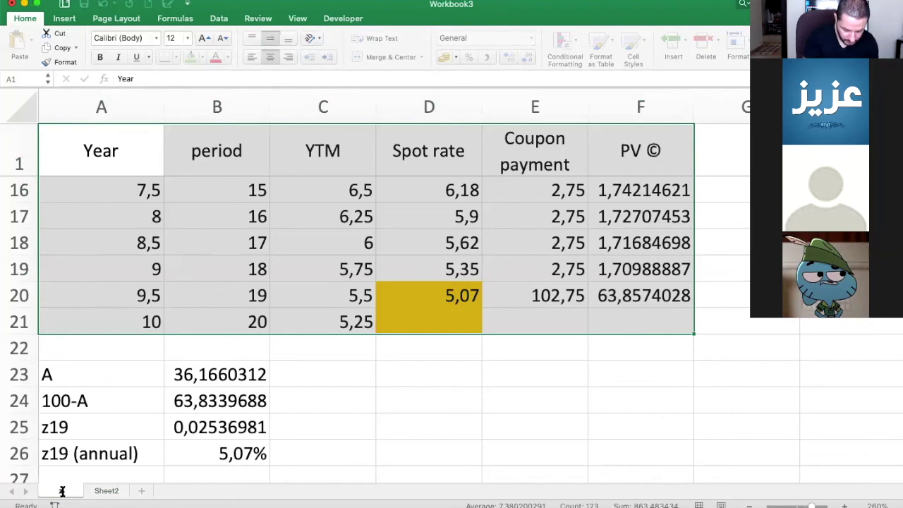
text(z19)
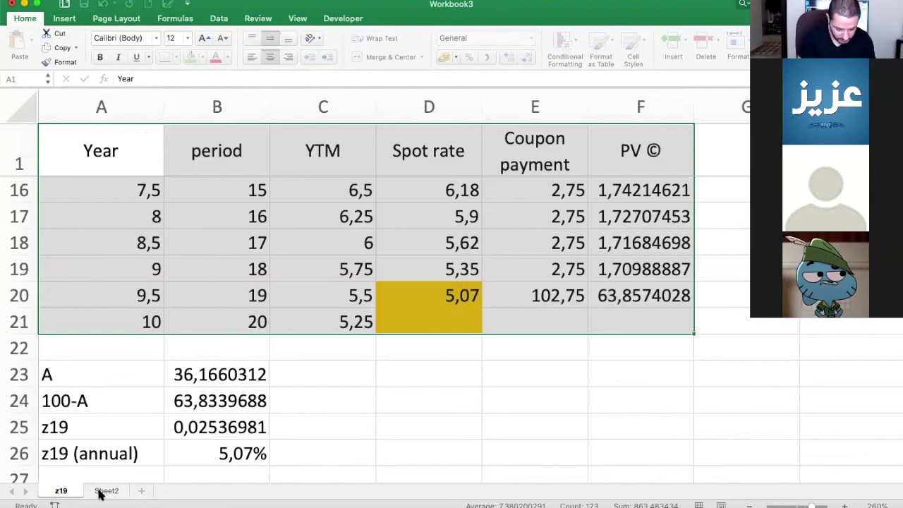
Rename Sheet2 as z20.
click(106, 490)
double_click(109, 489)
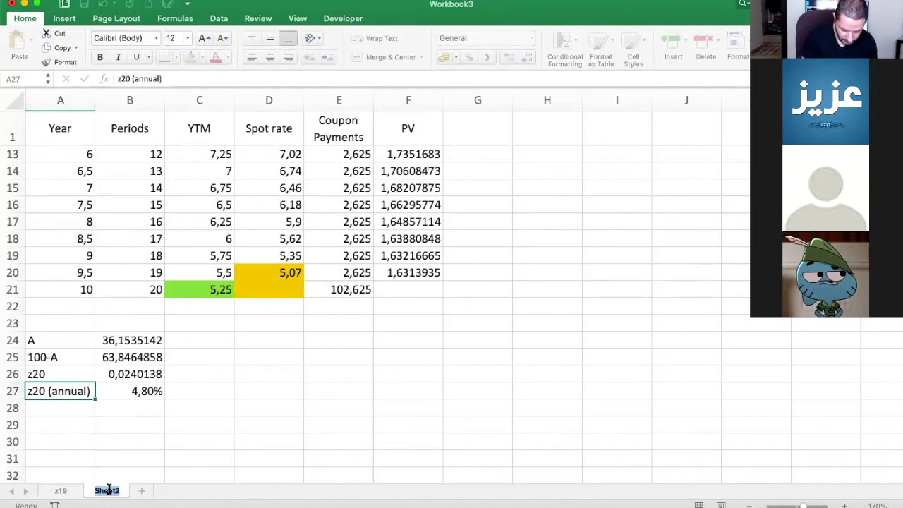
text(z20)
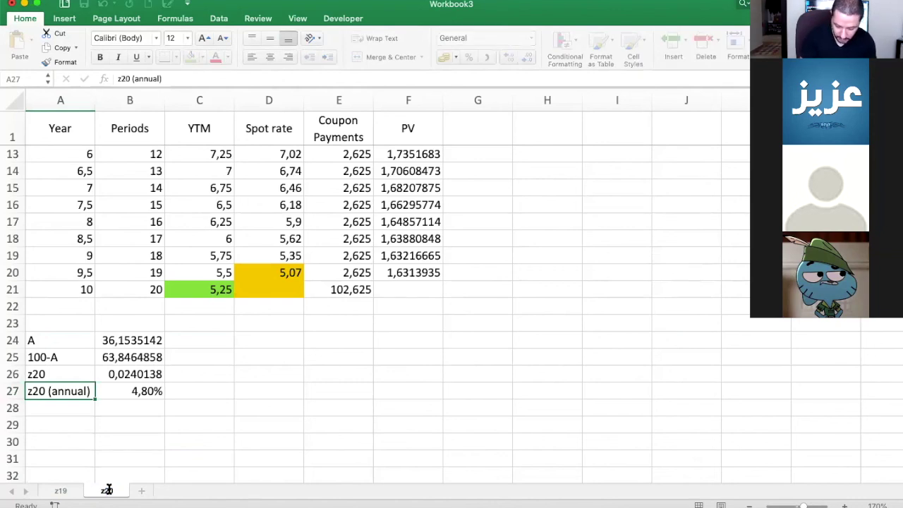
key(Return)
click(56, 490)
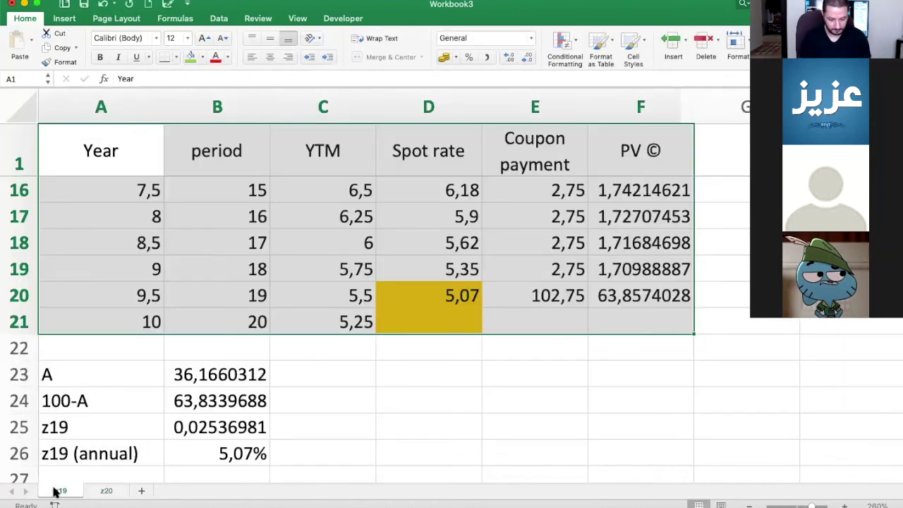
click(107, 490)
scroll(393, 238, up, 5)
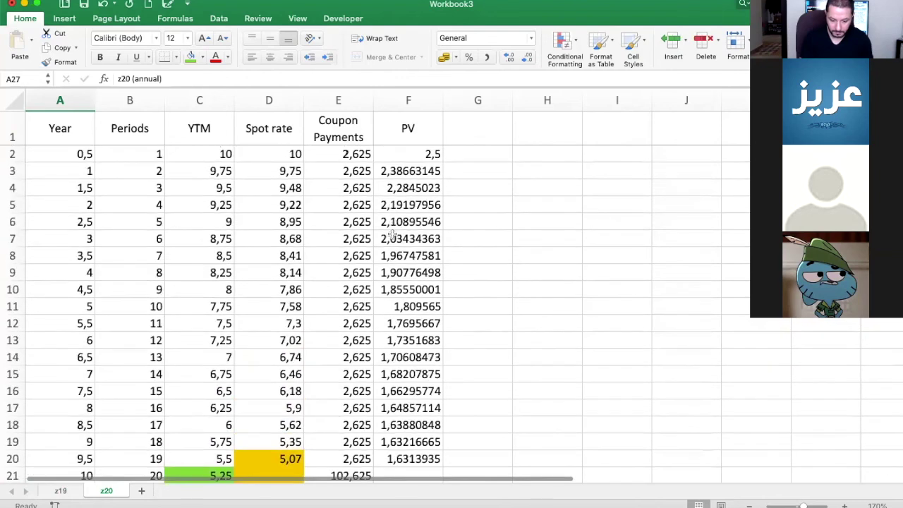
scroll(393, 239, down, 1)
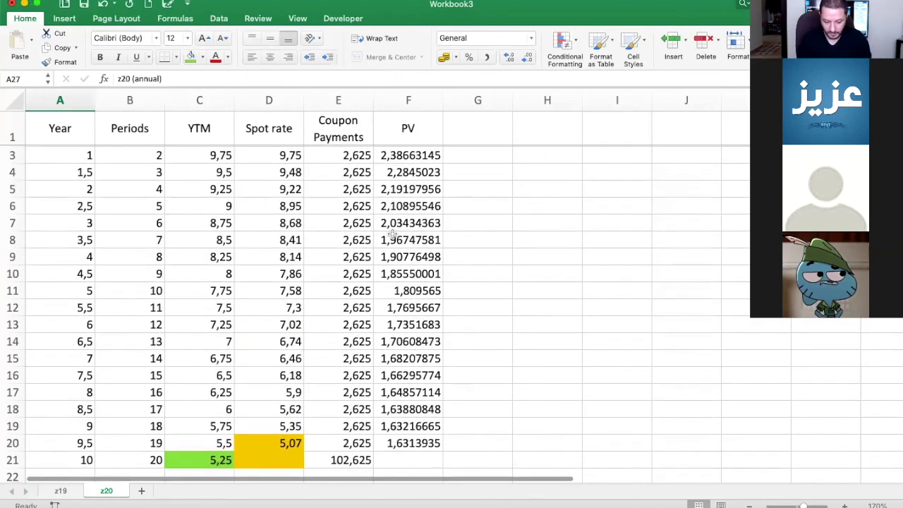
scroll(393, 234, down, 5)
click(280, 377)
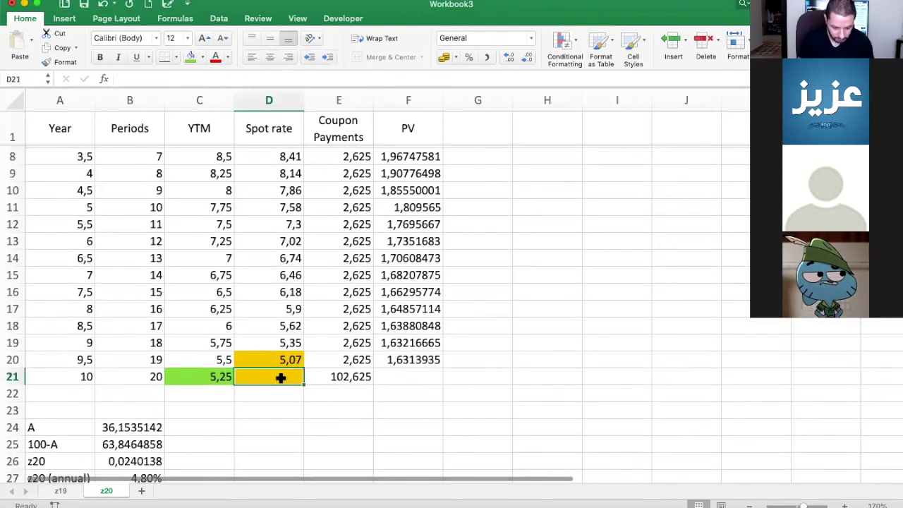
scroll(281, 377, down, 2)
click(281, 378)
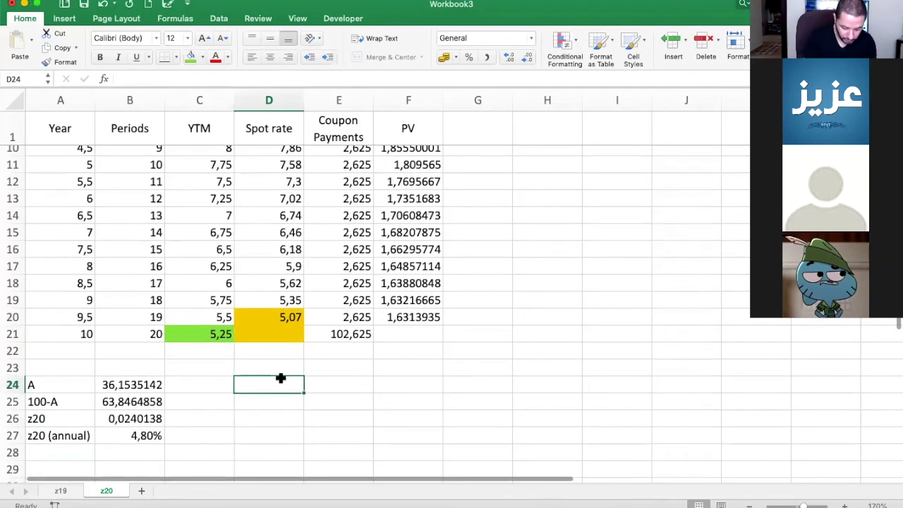
text(4,)
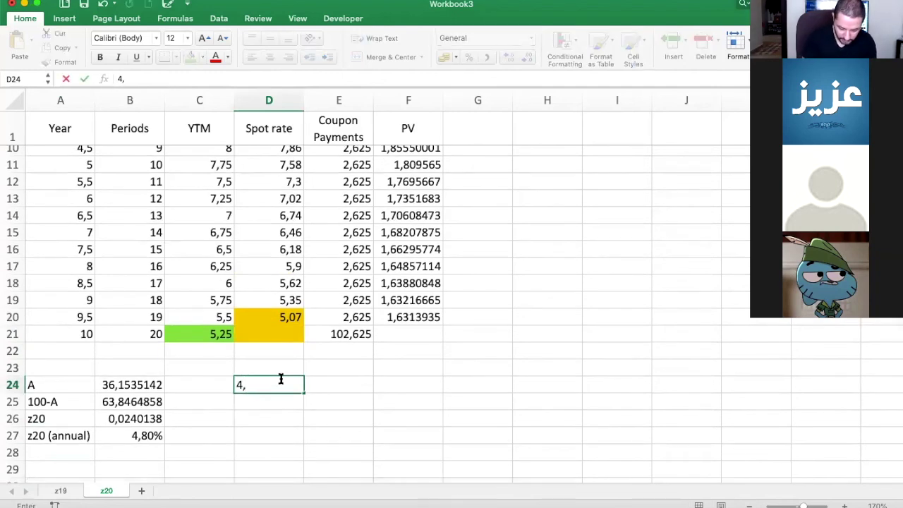
text(8)
key(BackSpace)
key(BackSpace)
key(BackSpace)
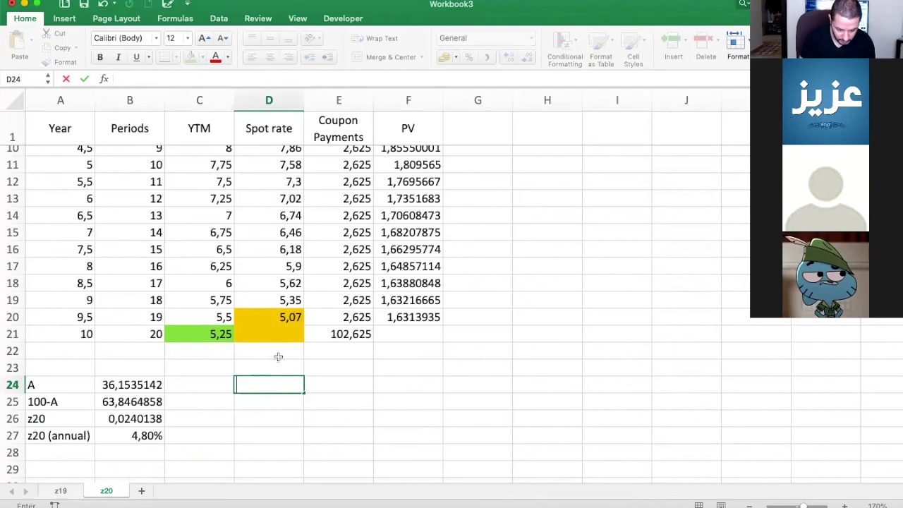
Enter the year 10 spot rate 4,8 in cell D21 of the z20 sheet.
click(265, 336)
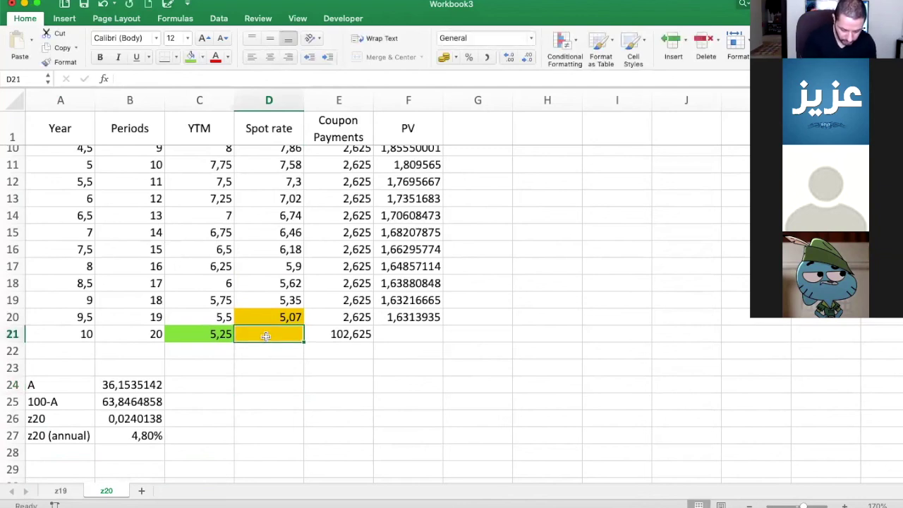
double_click(265, 336)
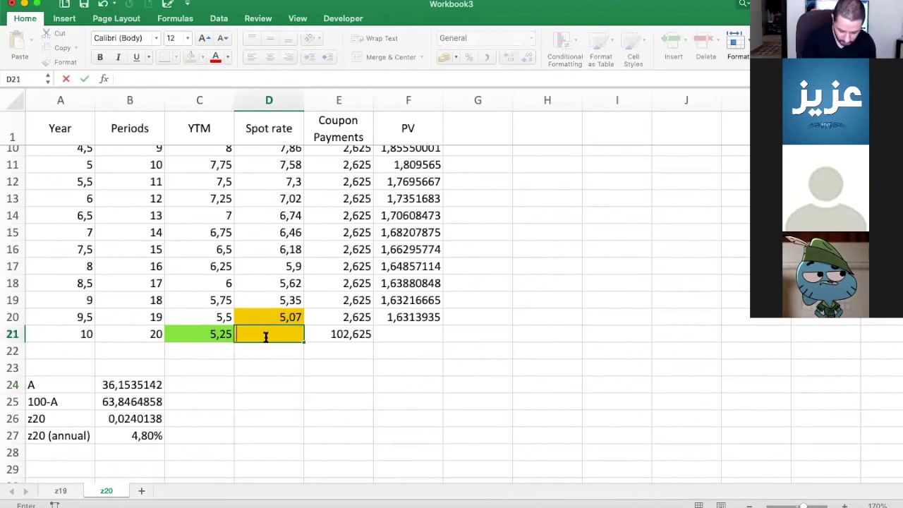
text(4,8)
key(Return)
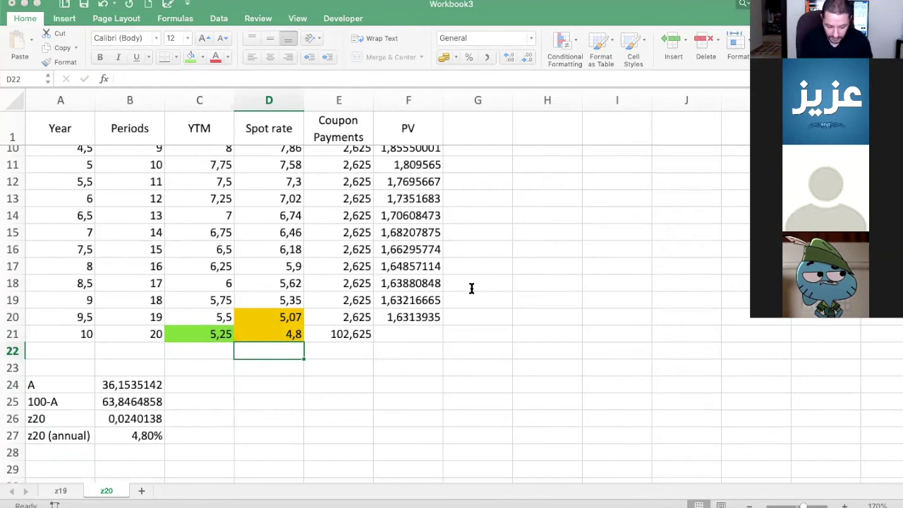
Add a new worksheet to the workbook and name it forward rate.
click(141, 490)
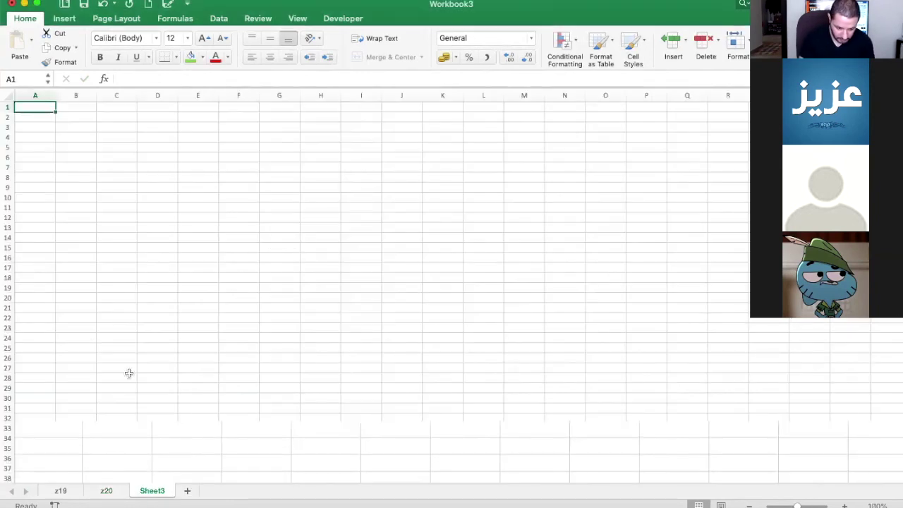
double_click(154, 489)
text(fo)
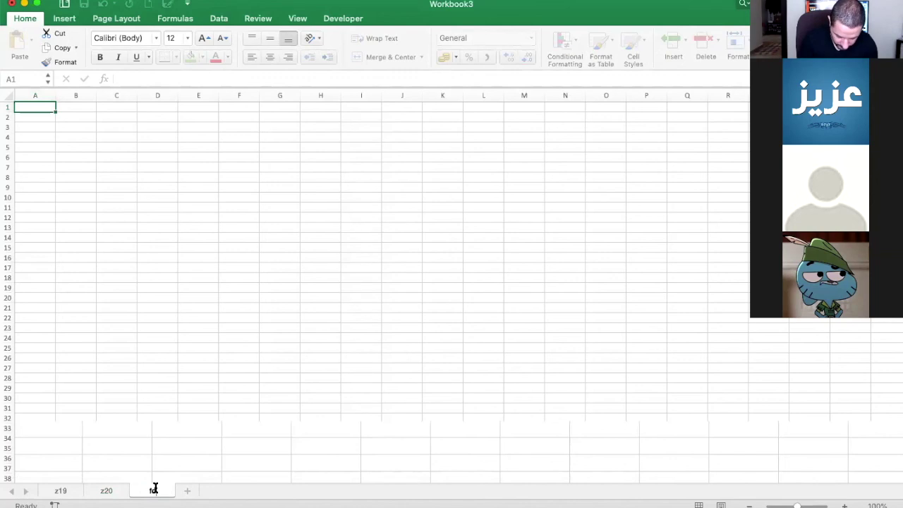
text(rward rate)
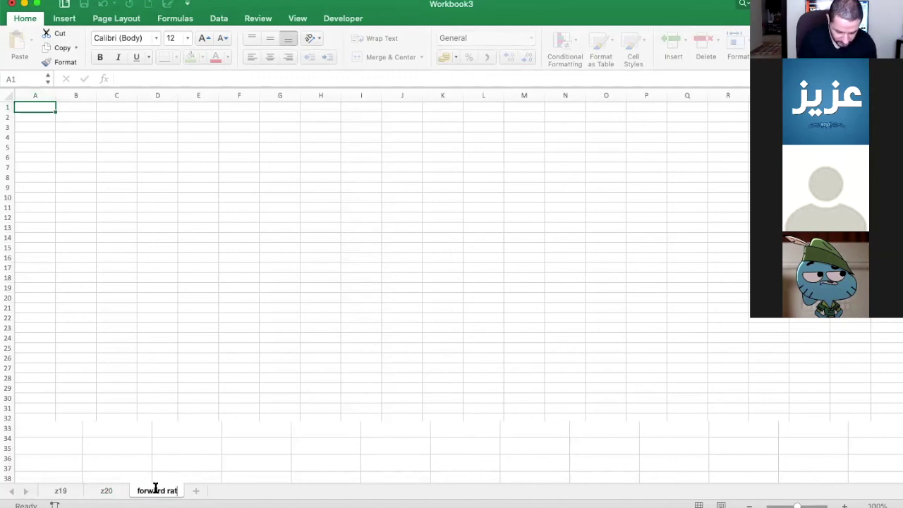
click(45, 106)
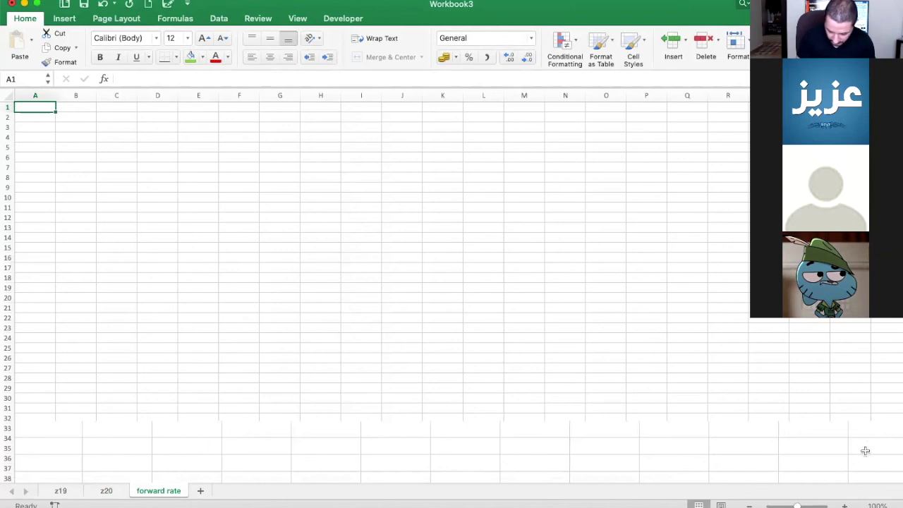
Merge and center cells A1 to H1 on the forward rate sheet.
click(844, 505)
click(844, 505)
click(844, 505)
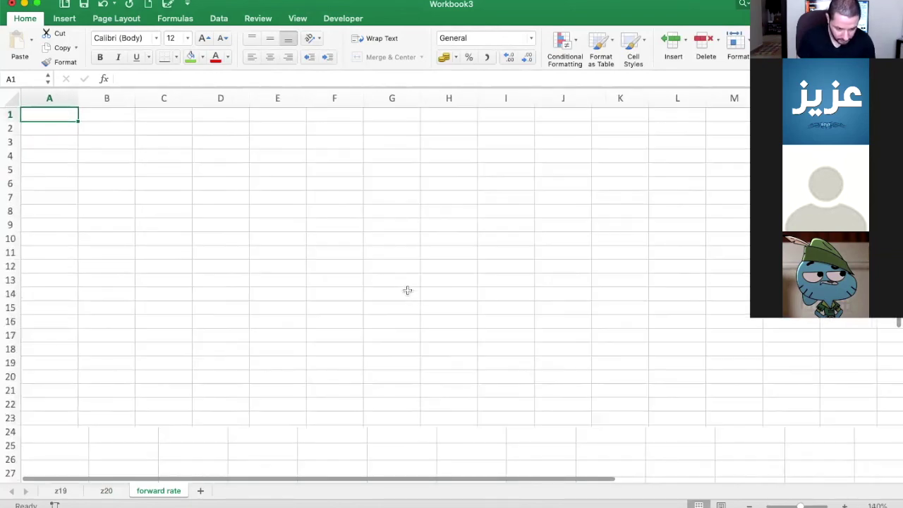
drag(68, 114, 453, 113)
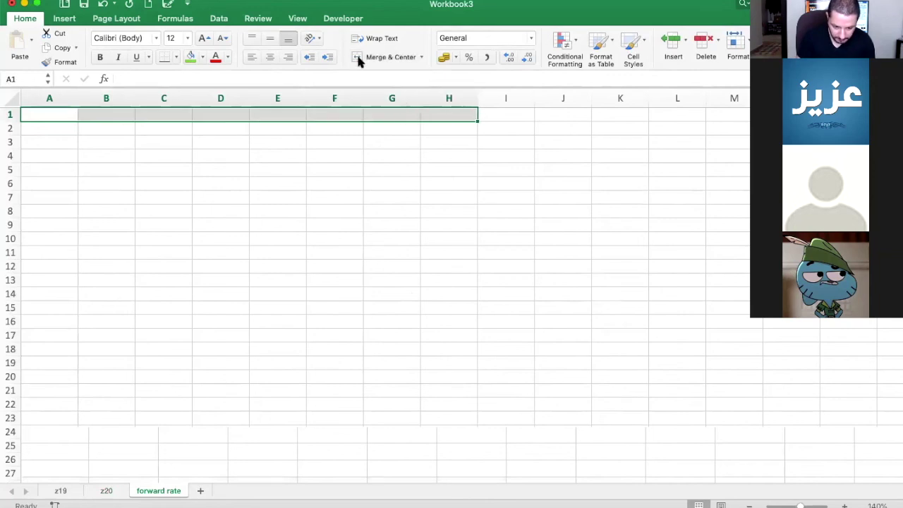
click(403, 57)
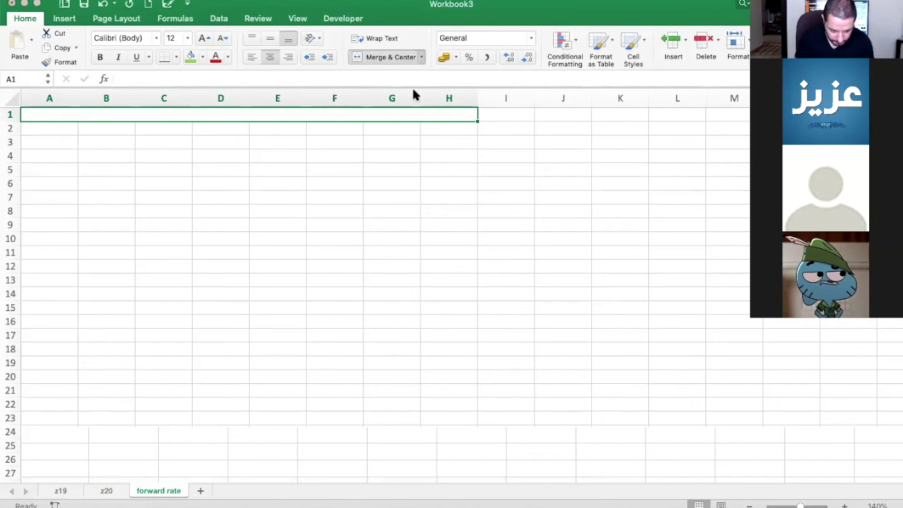
Enter the title "What is the six month forward rate starting in the fifth year?" in the merged cell A1.
text(Wha)
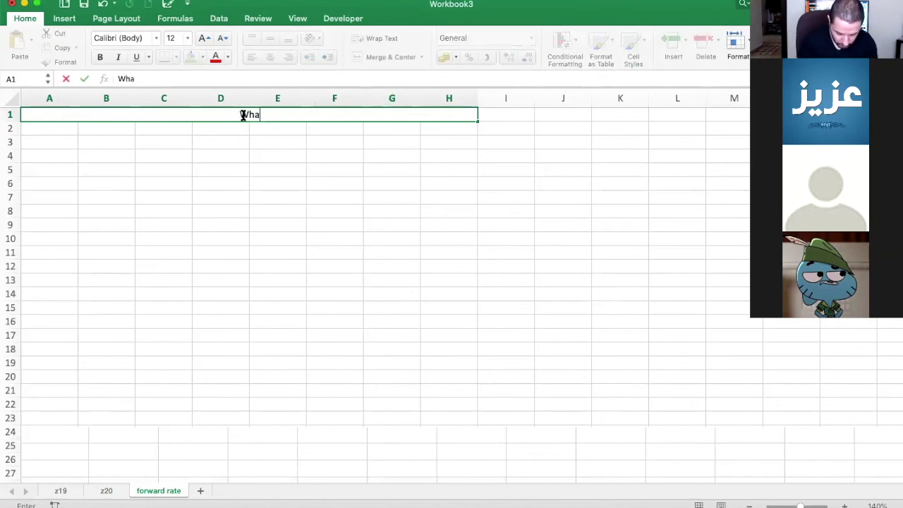
text(t is)
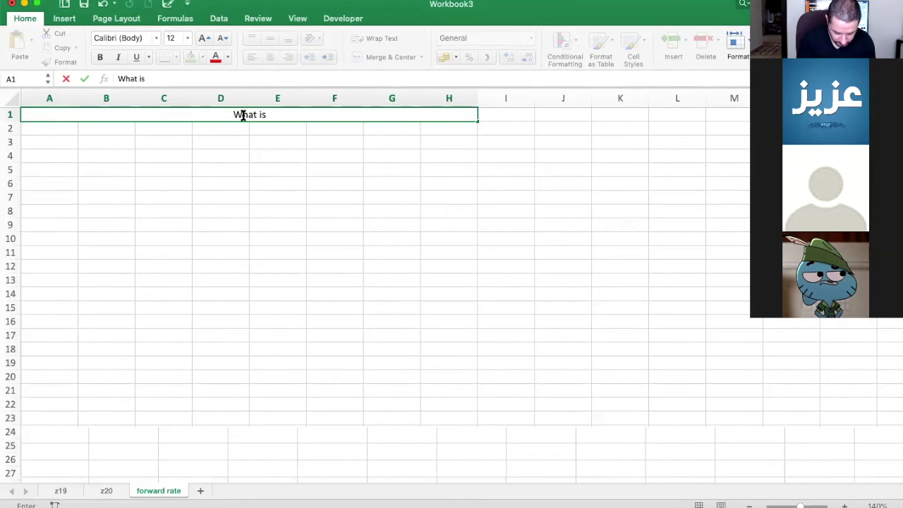
text( the six)
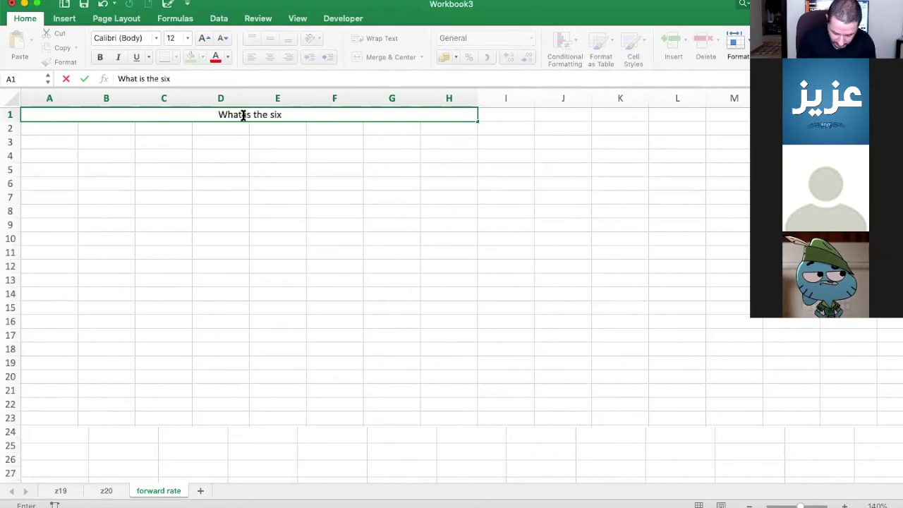
text( month forw)
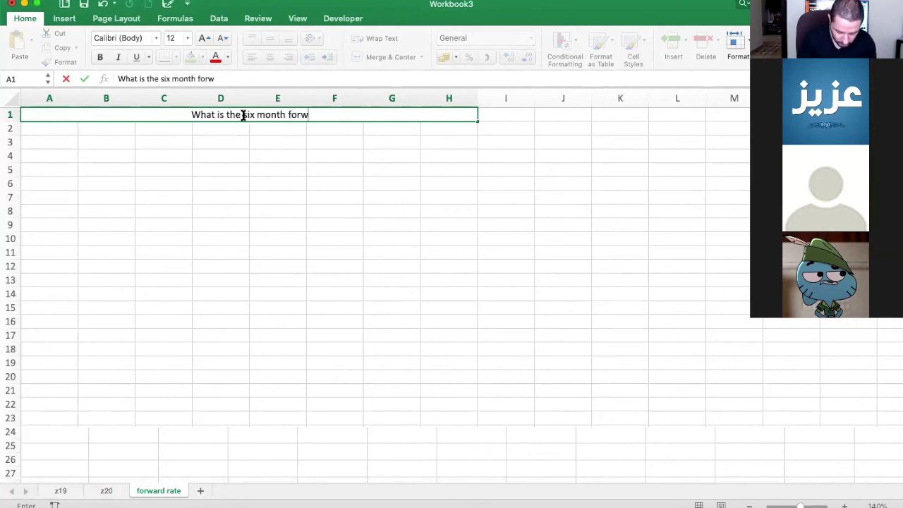
text(ard)
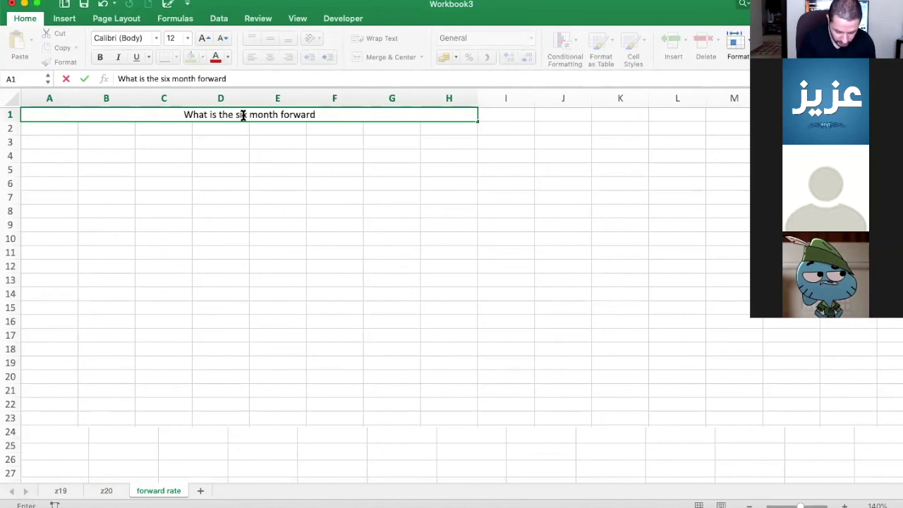
text( rate )
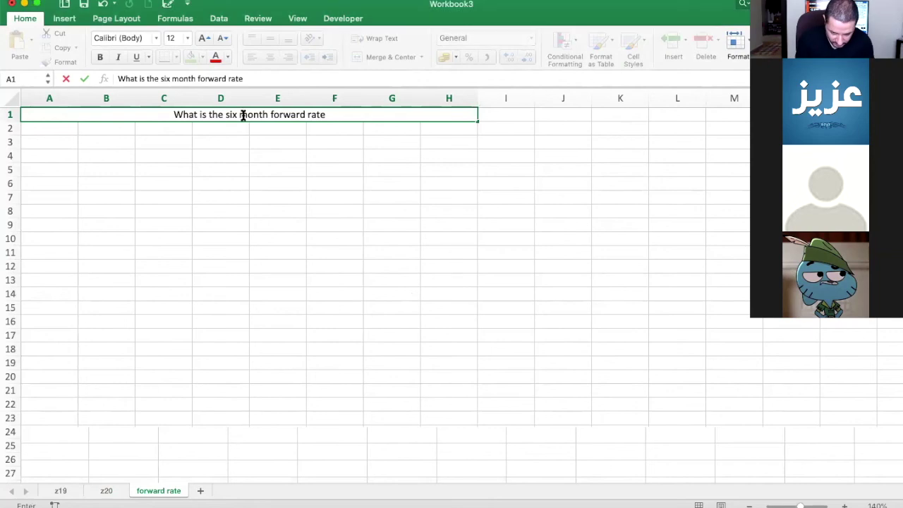
text(sta)
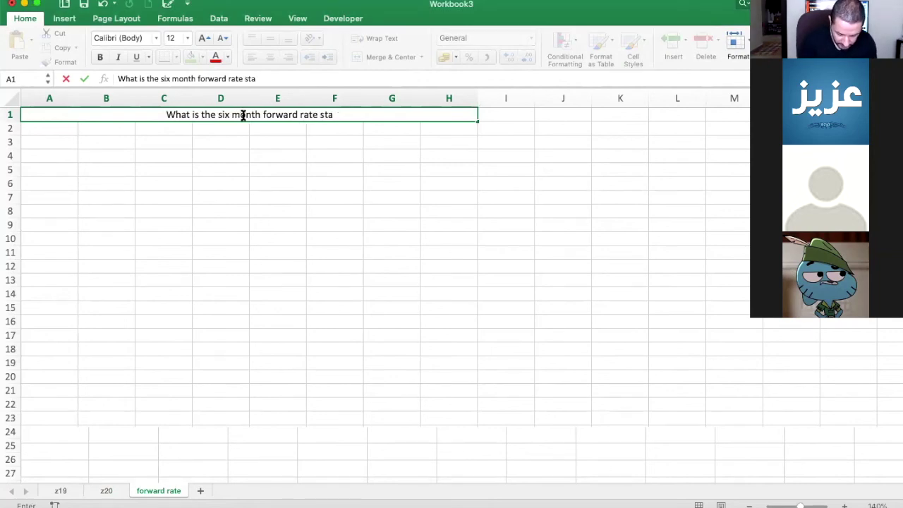
text(rting in)
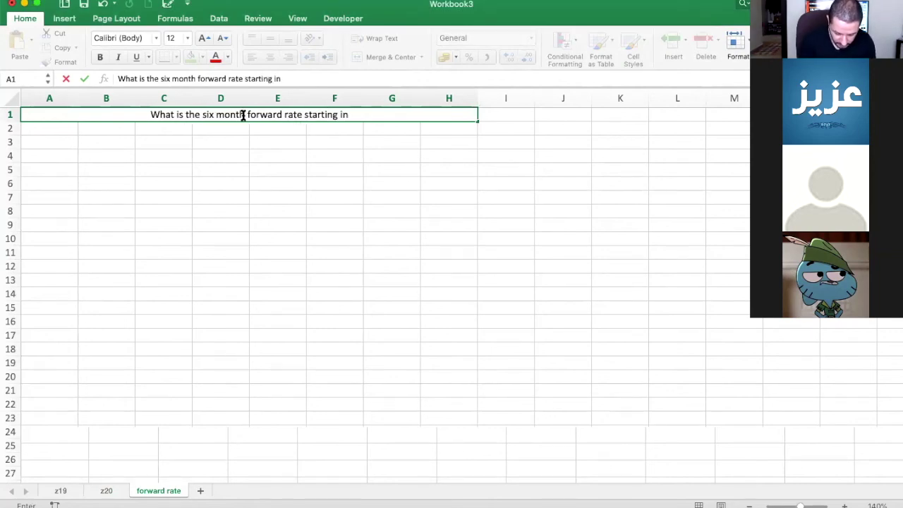
text( the)
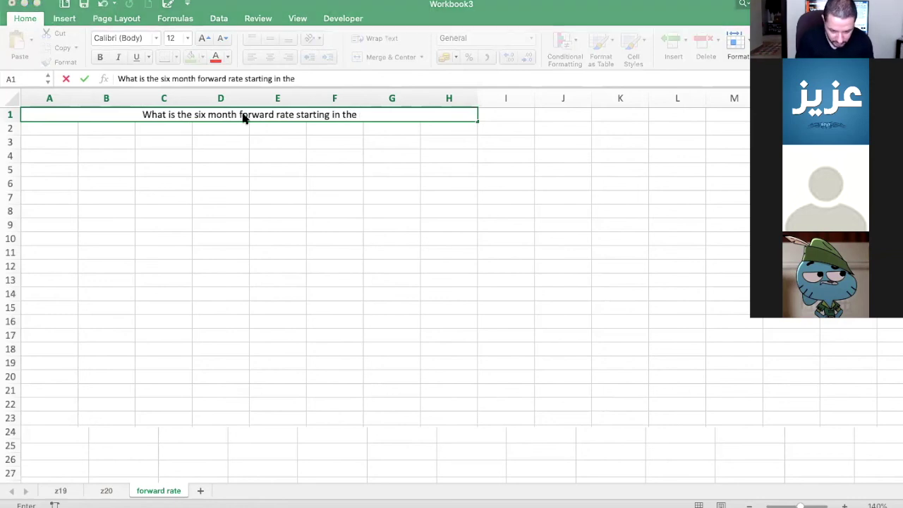
text( fif)
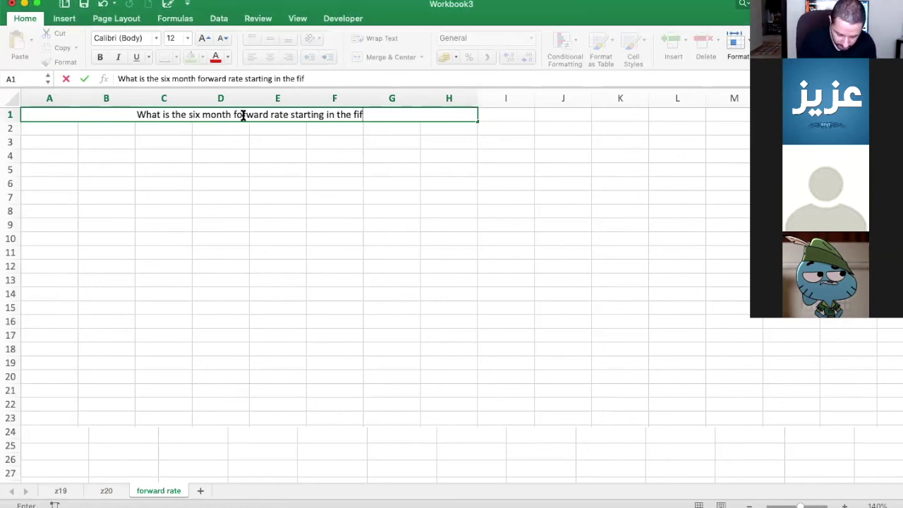
text(th year)
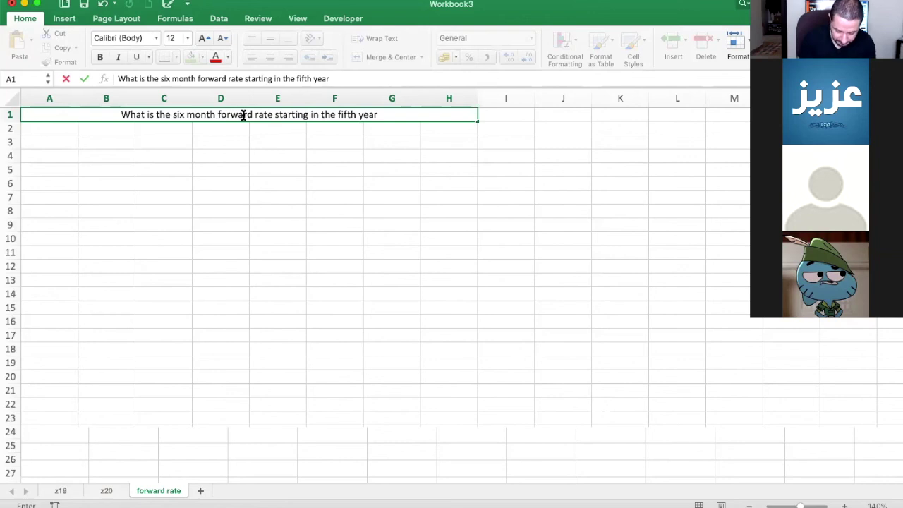
text(?)
key(Return)
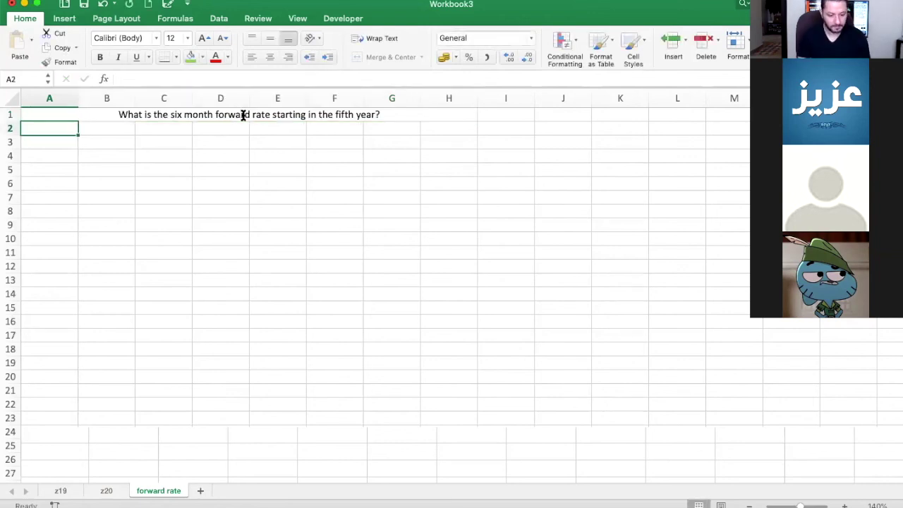
Increase the title row's height to about 29 and align the title vertically in the middle.
click(185, 114)
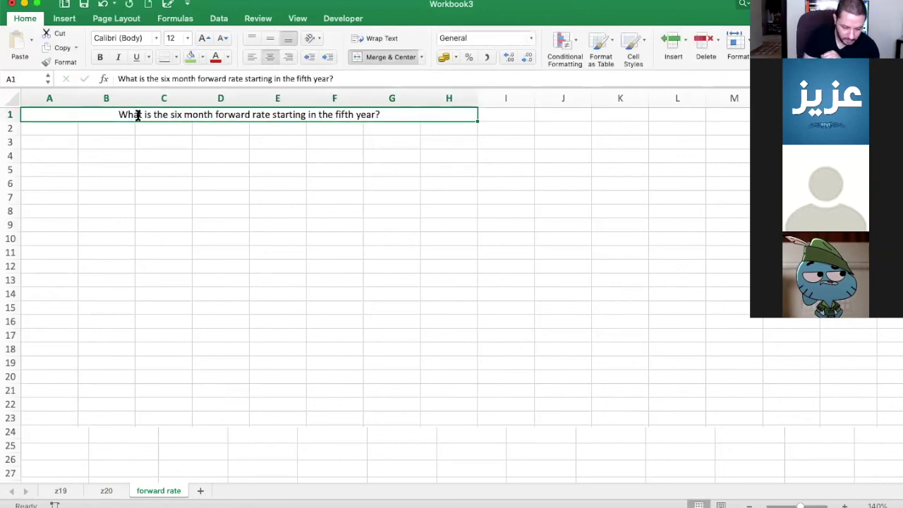
drag(18, 121, 19, 134)
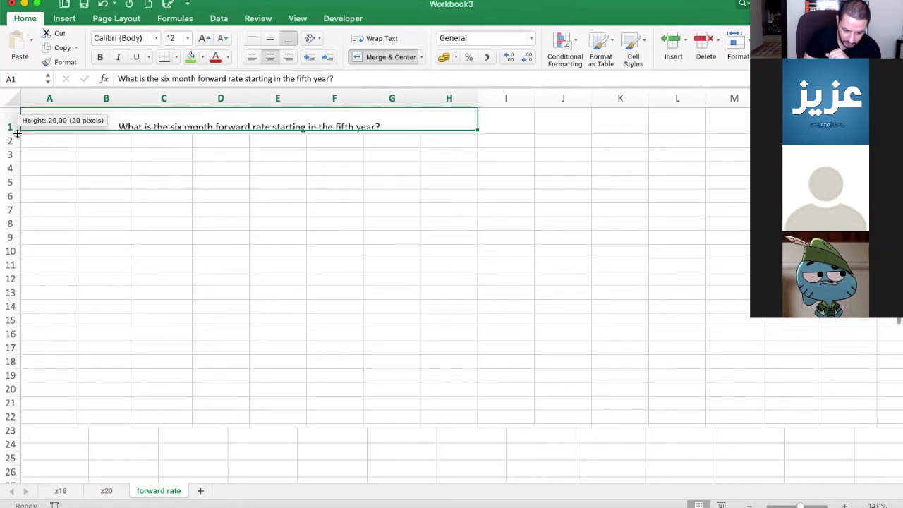
click(270, 38)
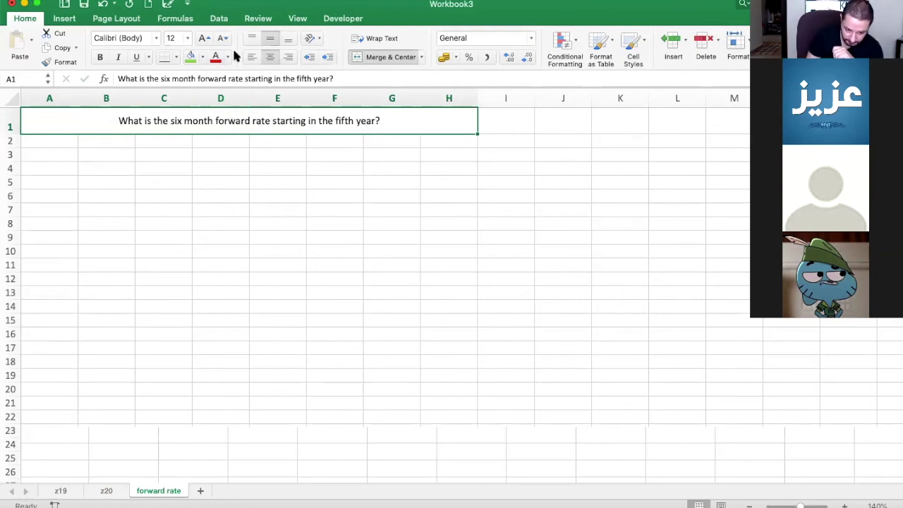
Format the title in A1 as bold, 14-point text with a green fill.
click(100, 58)
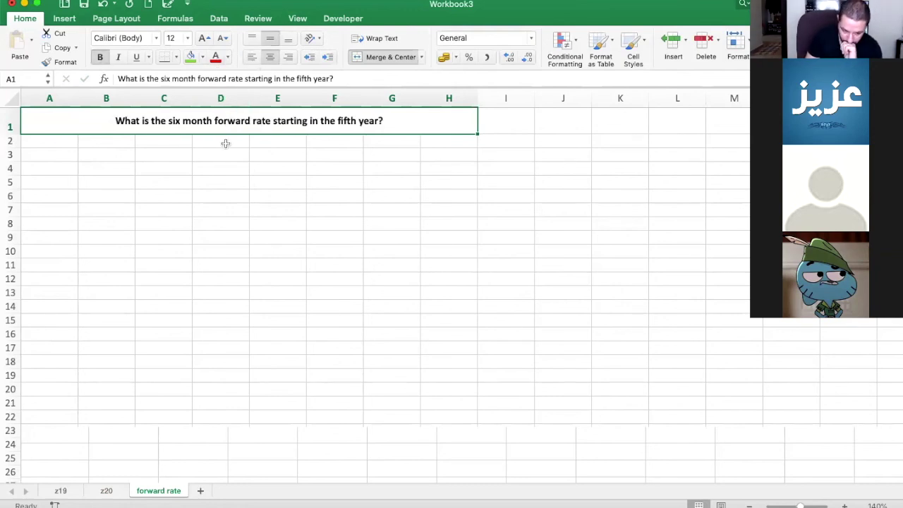
click(193, 59)
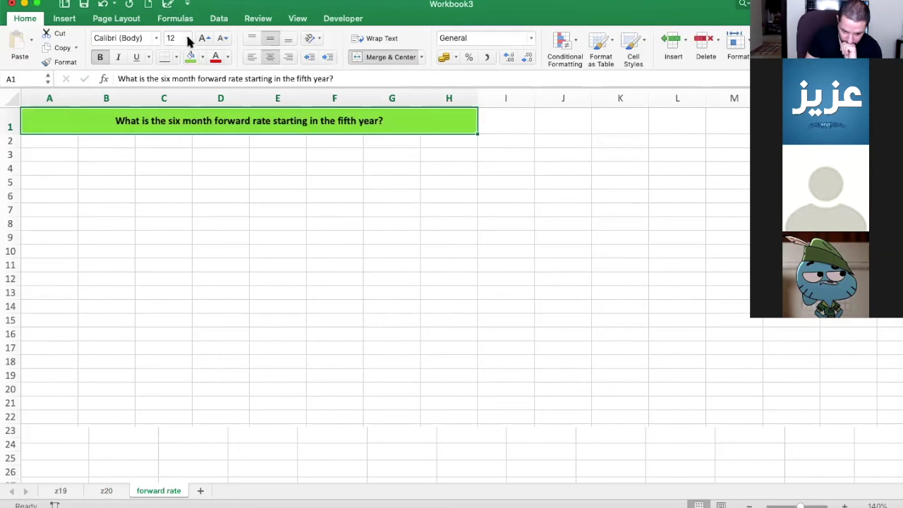
click(187, 39)
click(181, 125)
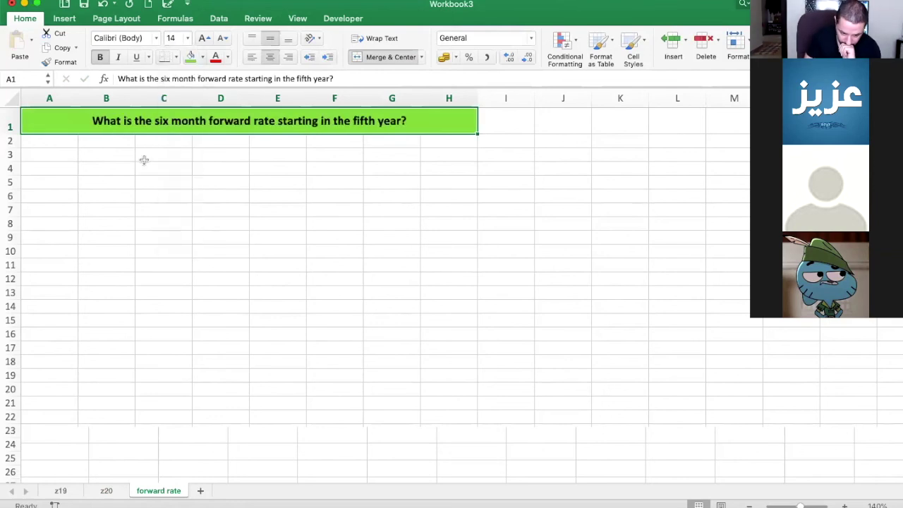
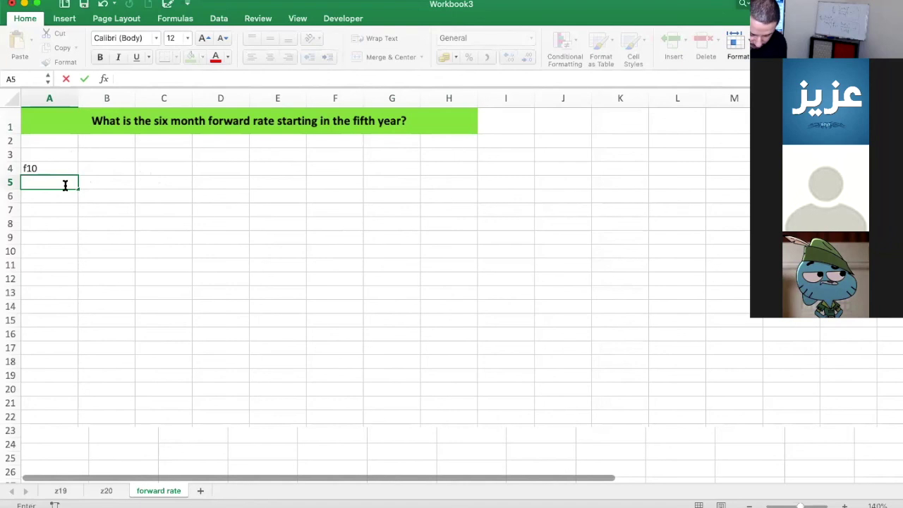
Enter the labels z11 in cell A5 and z10 in cell A6, below f10.
text(z11)
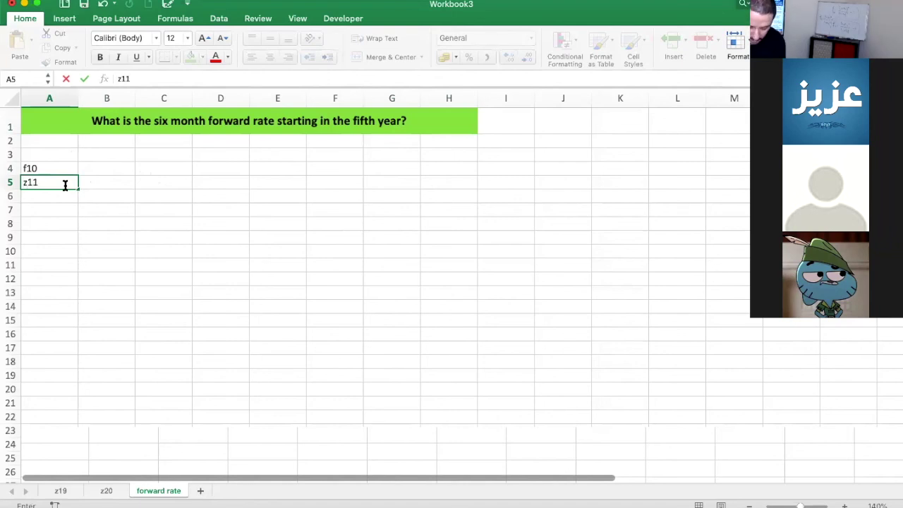
key(Return)
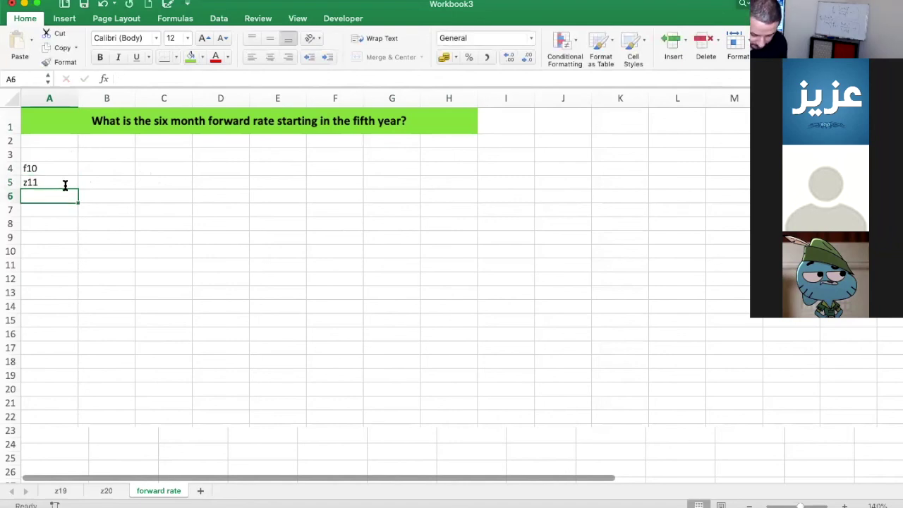
text(z10)
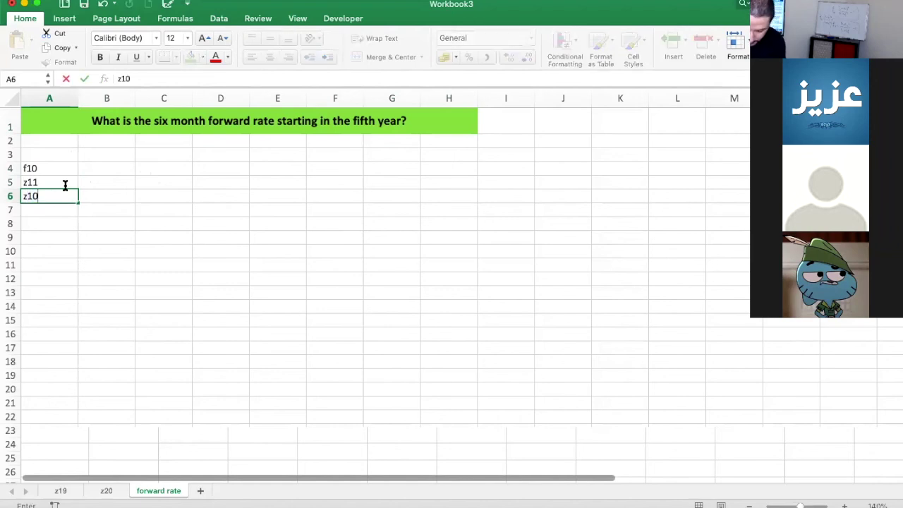
key(Return)
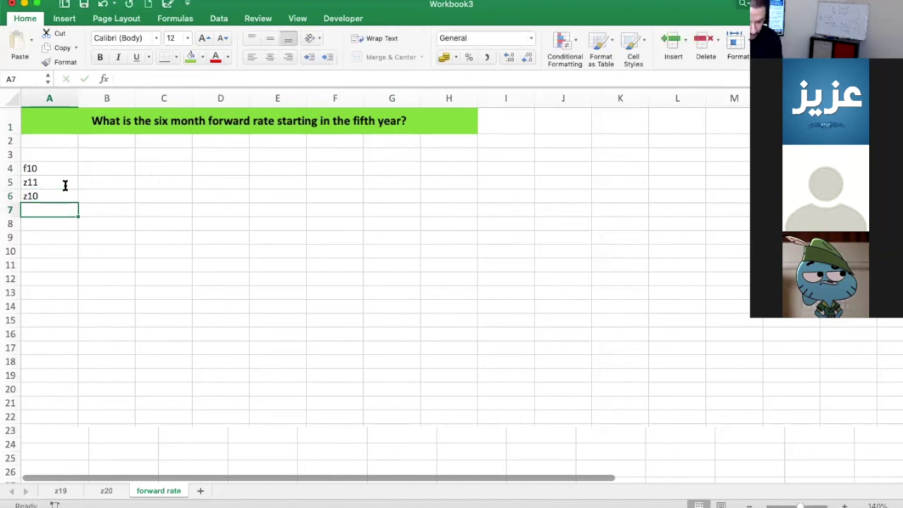
Look up the period 11 spot rate on the z20 sheet, starting from and returning to cell B5 of the forward rate sheet.
click(101, 183)
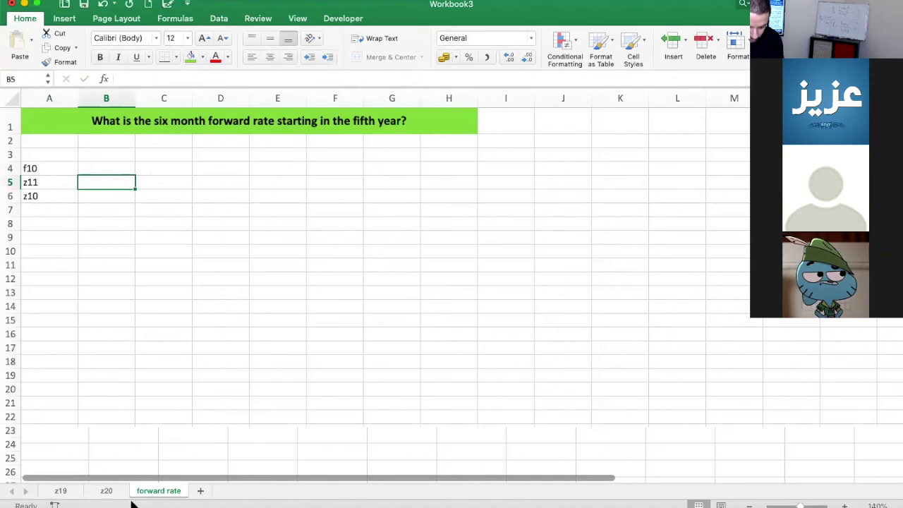
click(110, 491)
scroll(263, 350, up, 4)
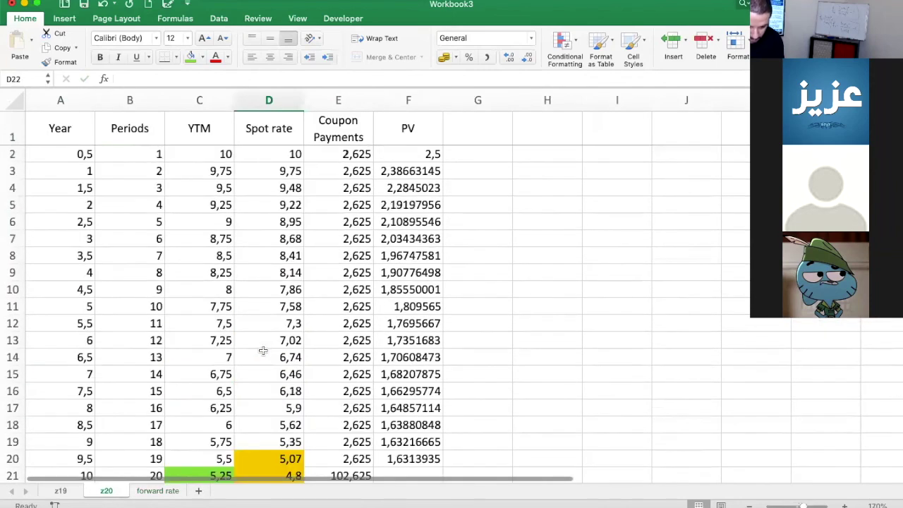
click(154, 128)
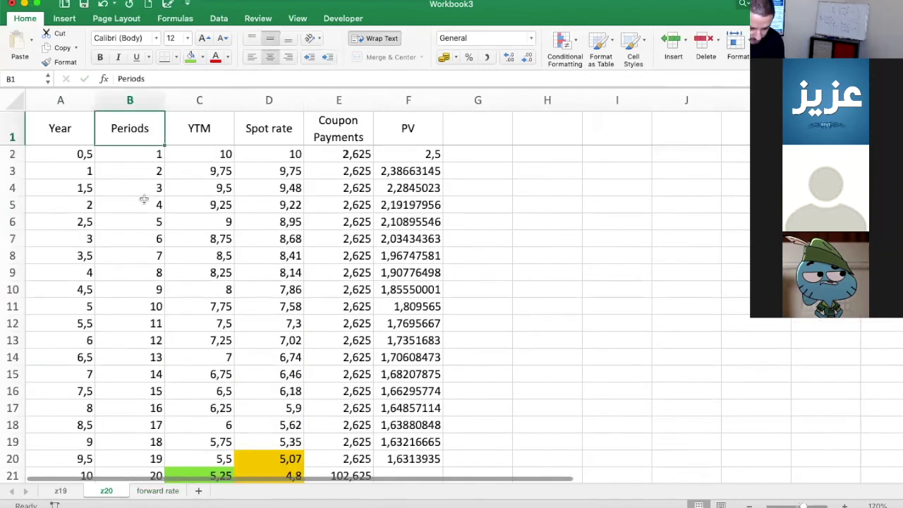
click(154, 325)
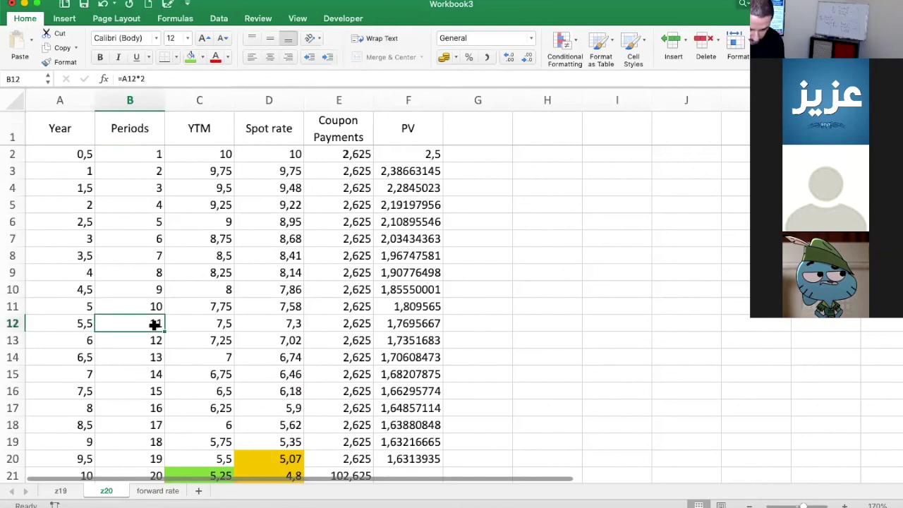
click(285, 324)
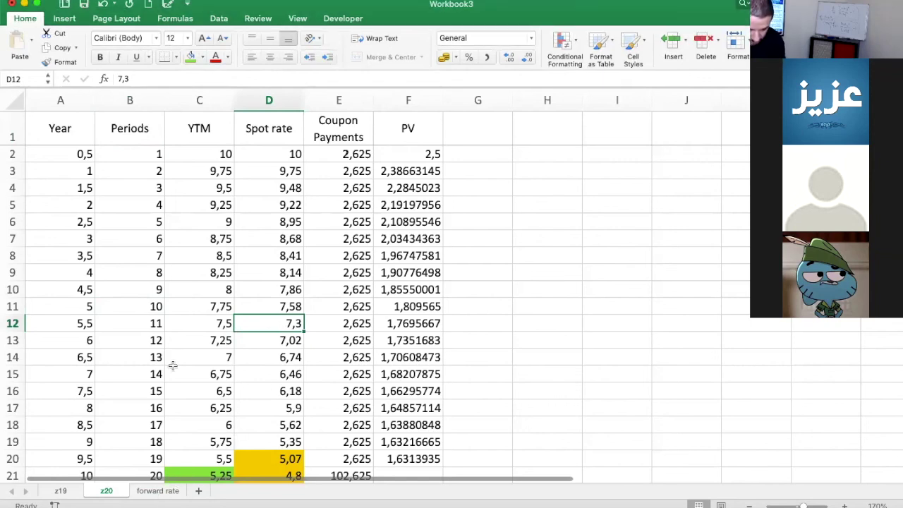
click(158, 490)
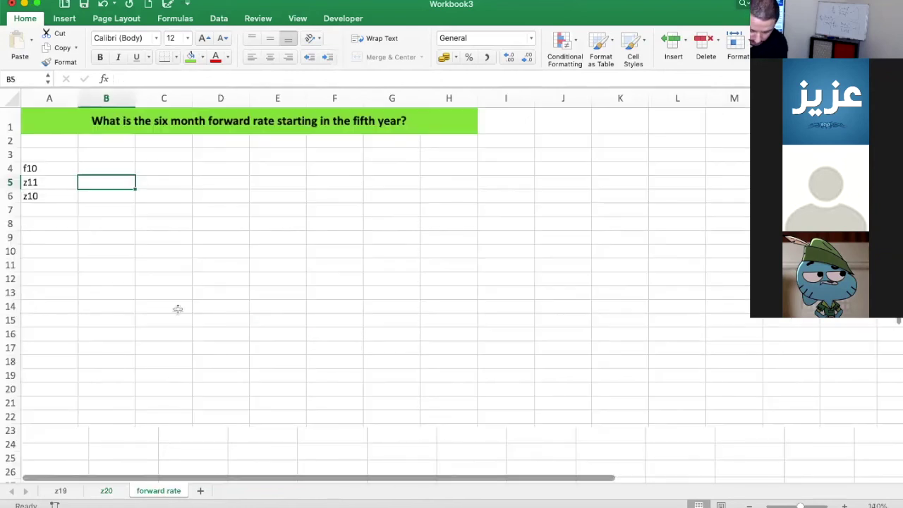
text(=)
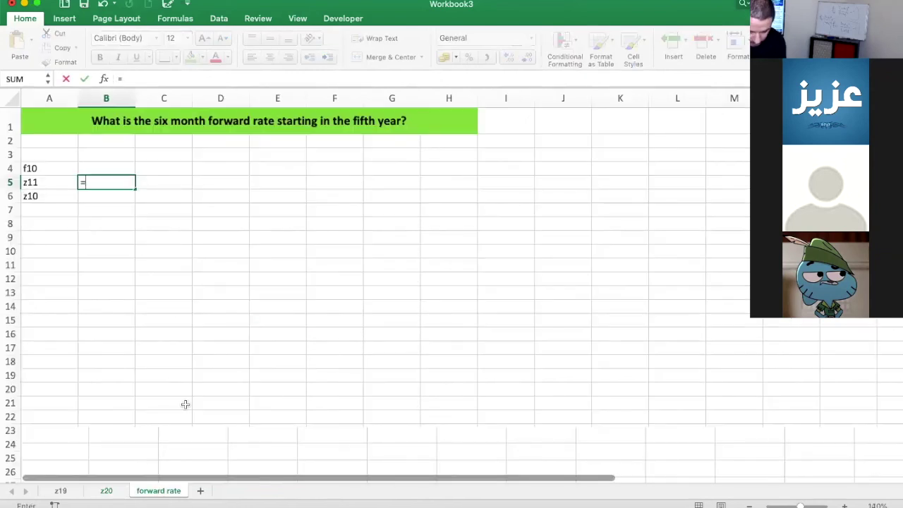
click(106, 490)
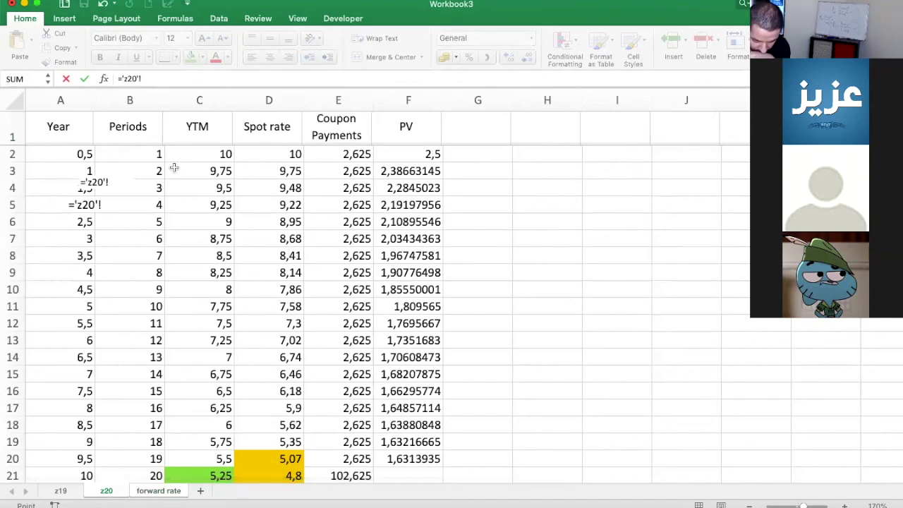
click(66, 79)
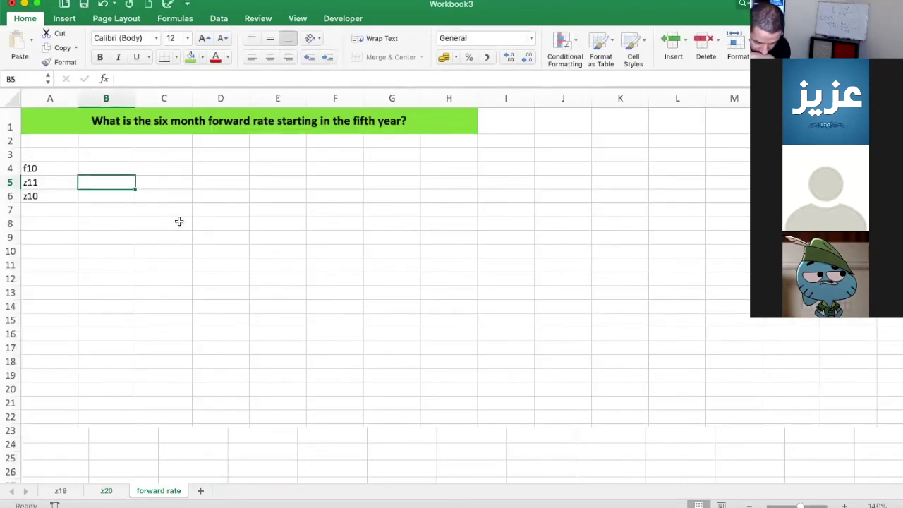
text(=)
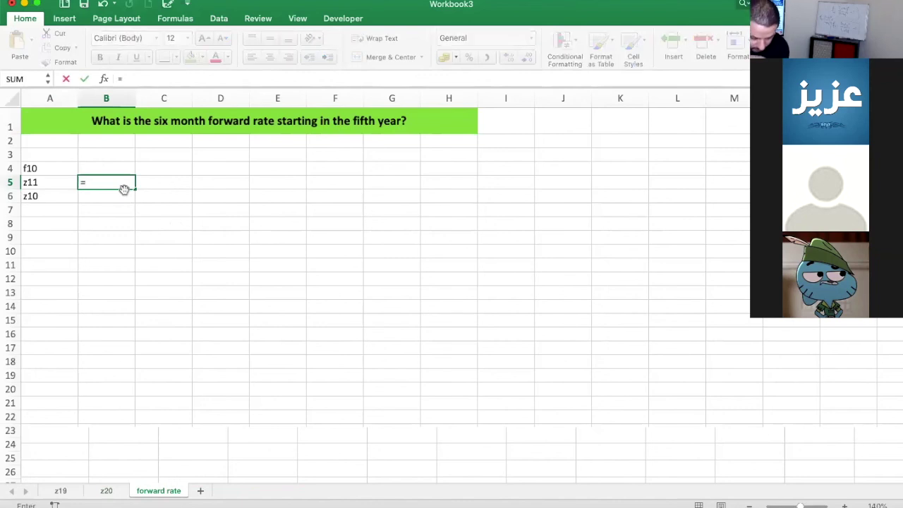
click(109, 492)
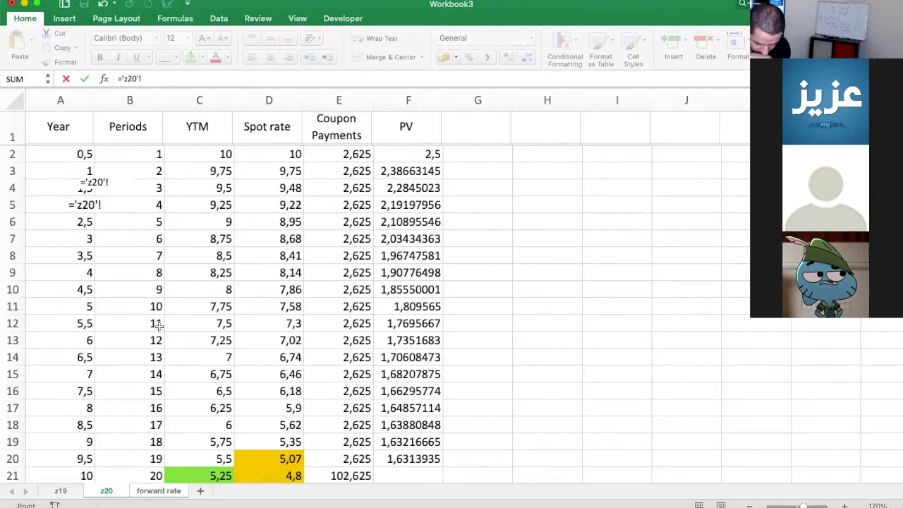
click(273, 330)
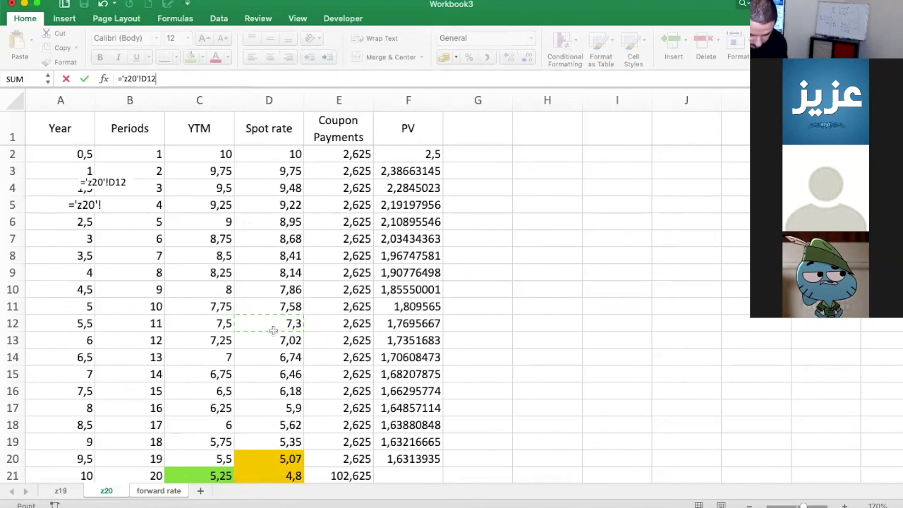
key(BackSpace)
key(BackSpace)
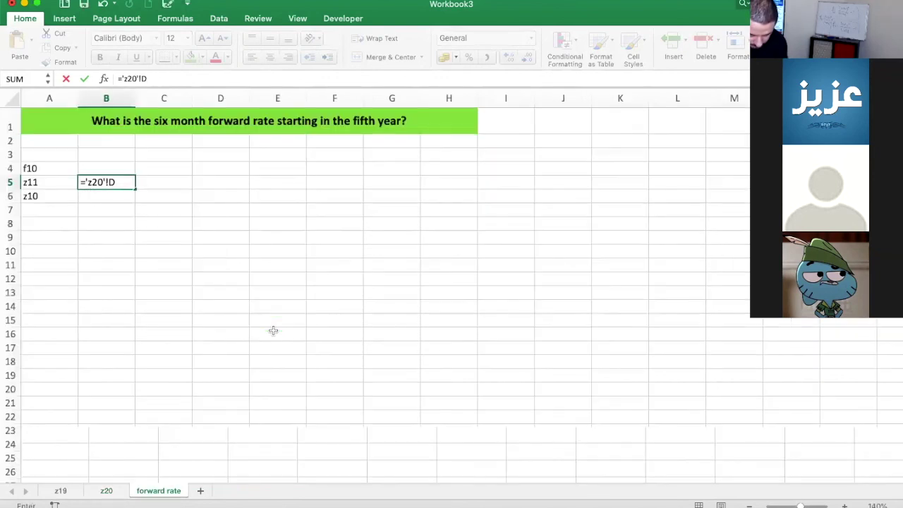
double_click(125, 182)
drag(124, 182, 72, 182)
key(BackSpace)
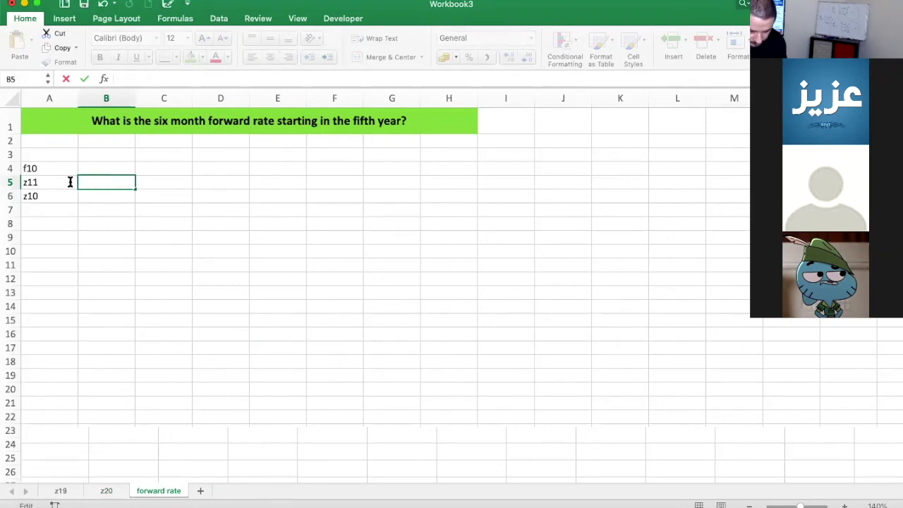
Check the period 11 spot rate on the z20 sheet and enter =7,3%/2 for z11 in cell B5 of the forward rate sheet.
click(106, 490)
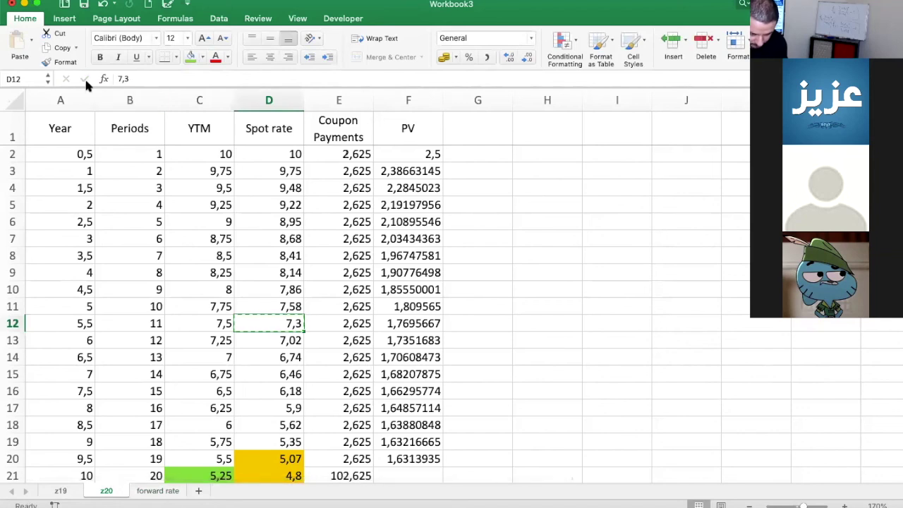
click(159, 490)
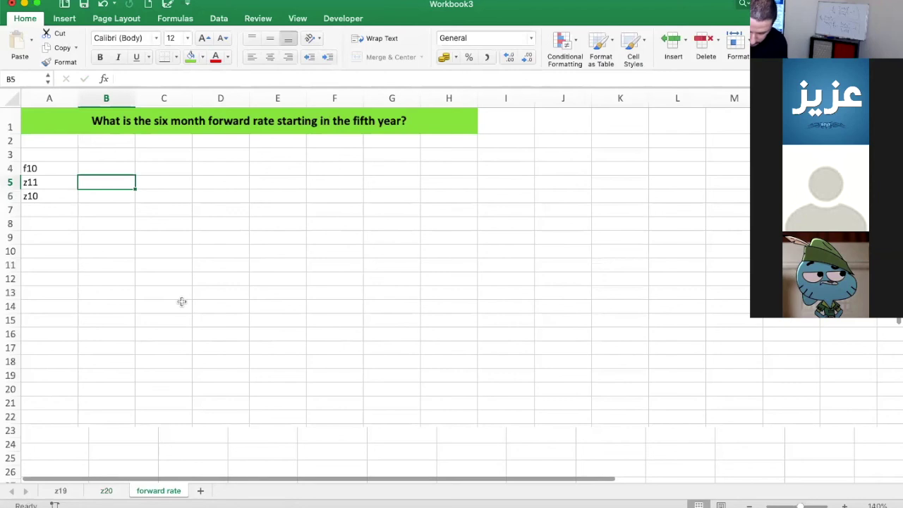
text(=)
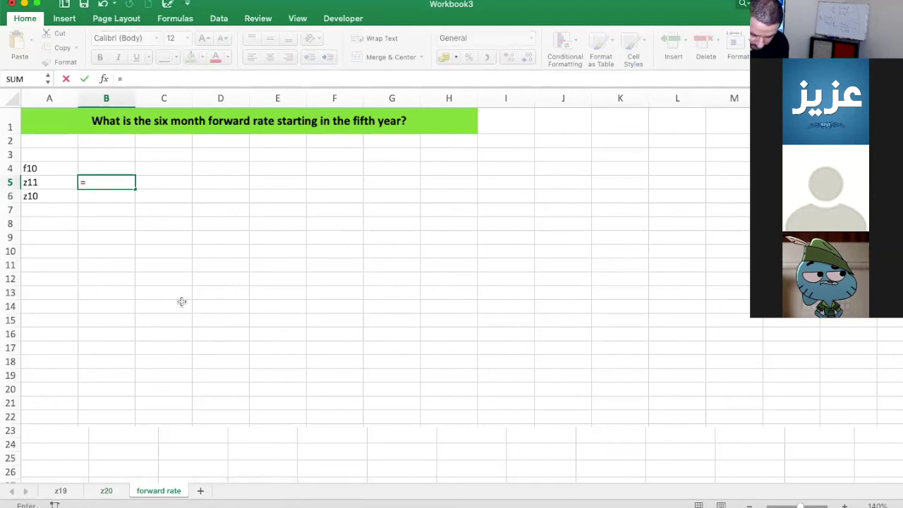
text(7,3%)
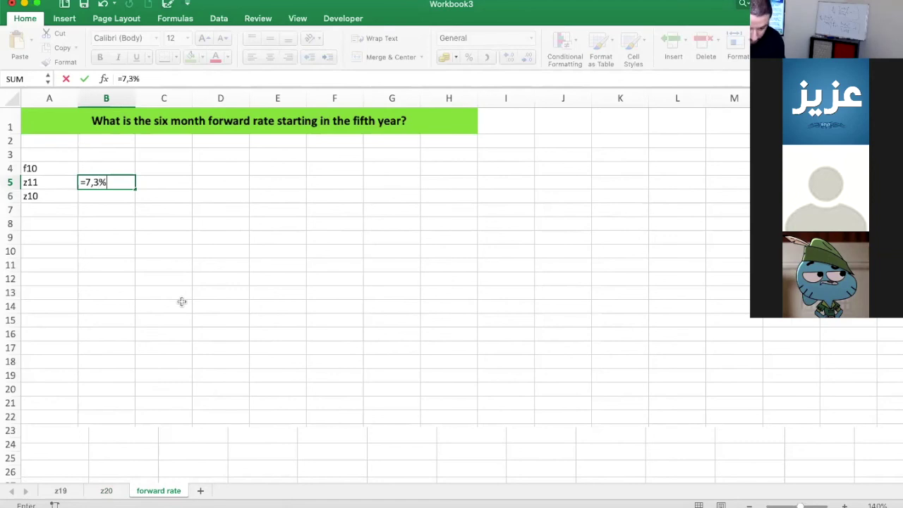
text(/2)
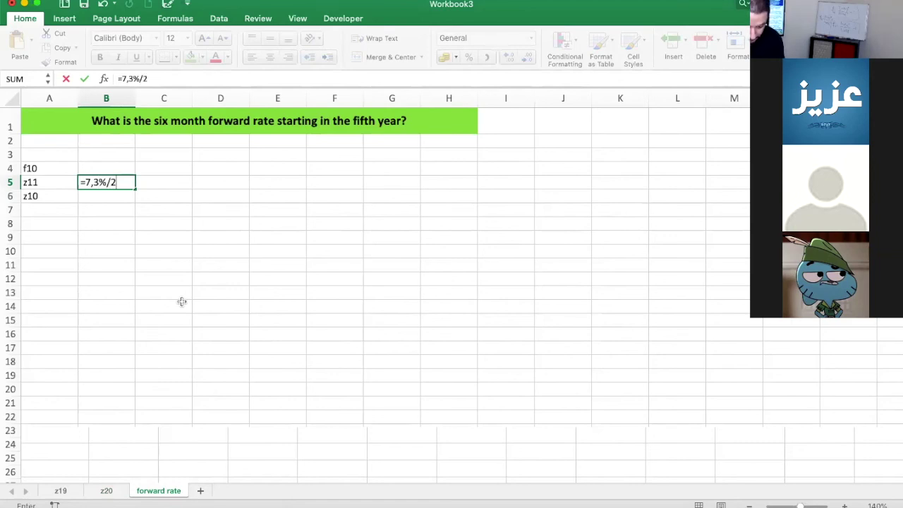
key(Return)
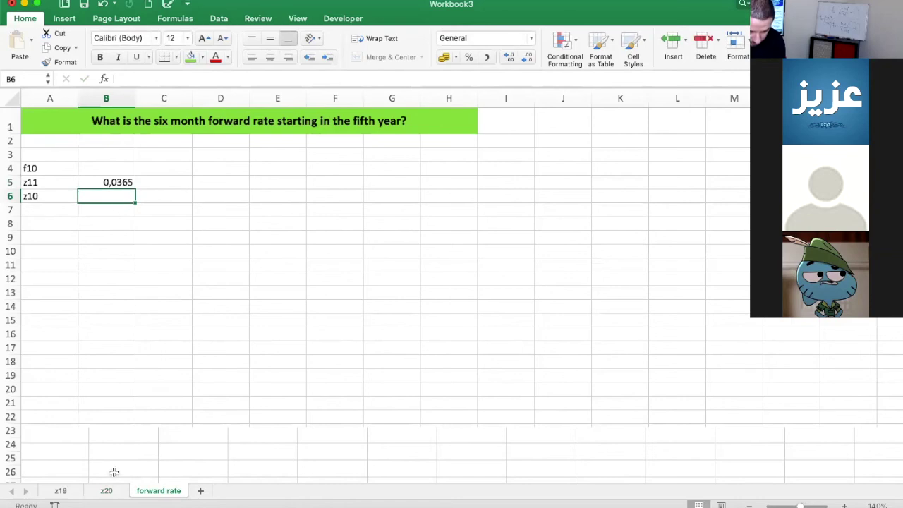
Look up the period 10 spot rate on the z20 sheet and enter =7,58%/2 for z10 in cell B6 of the forward rate sheet.
click(109, 493)
key(super+c)
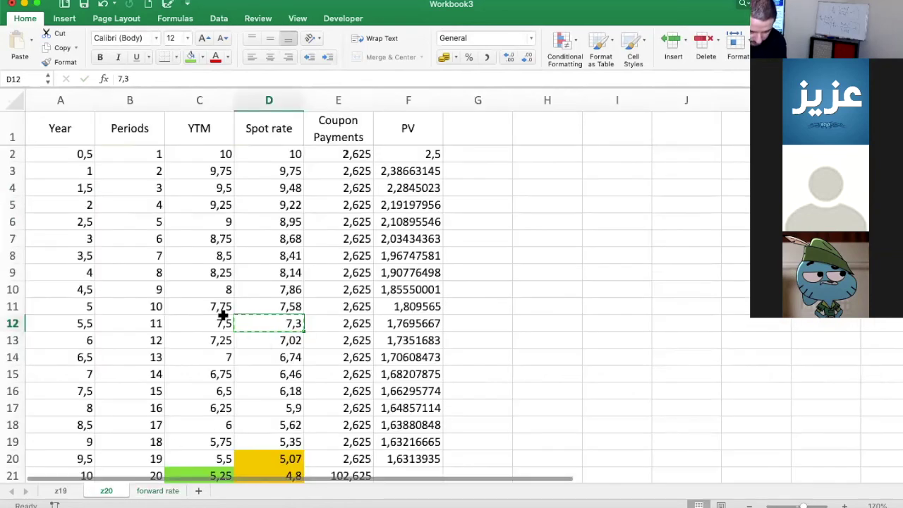
click(146, 308)
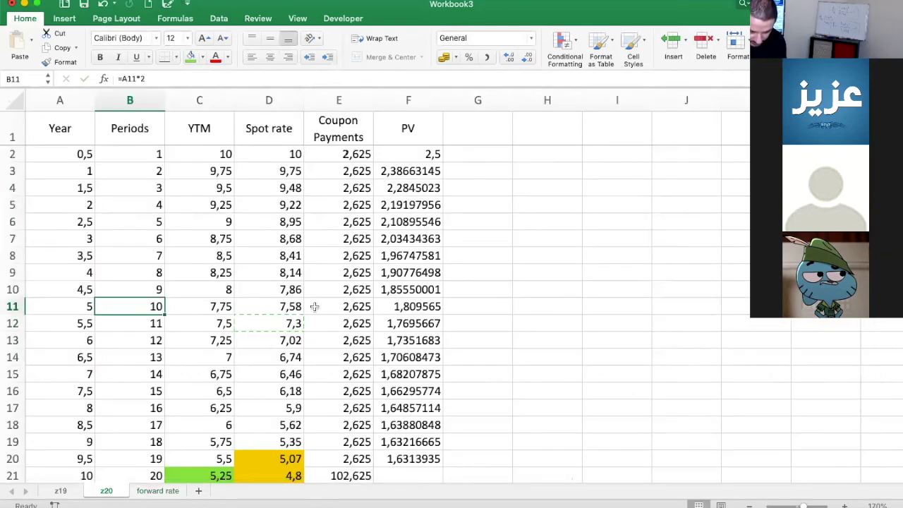
click(287, 308)
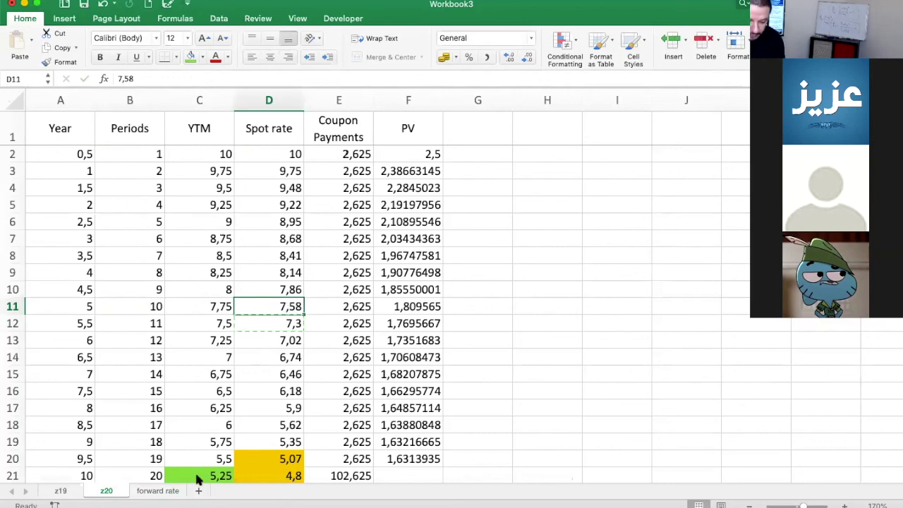
click(161, 491)
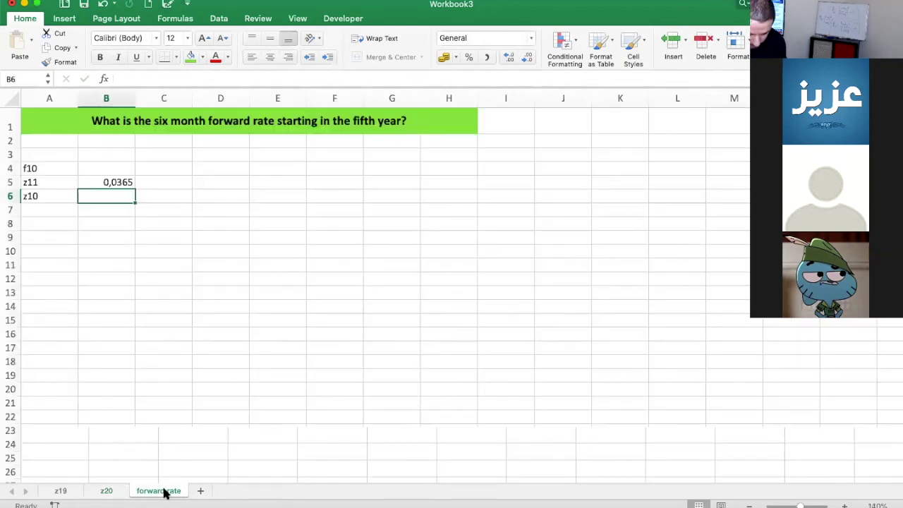
text(=)
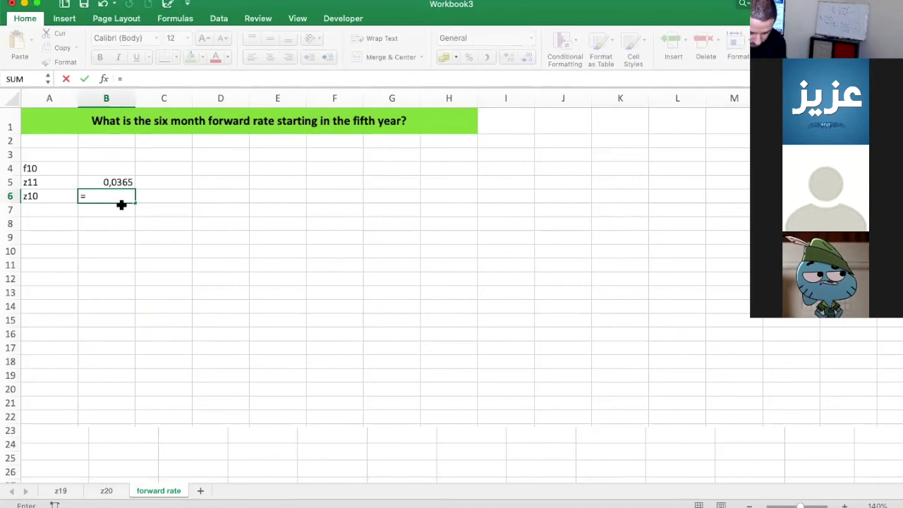
text(7)
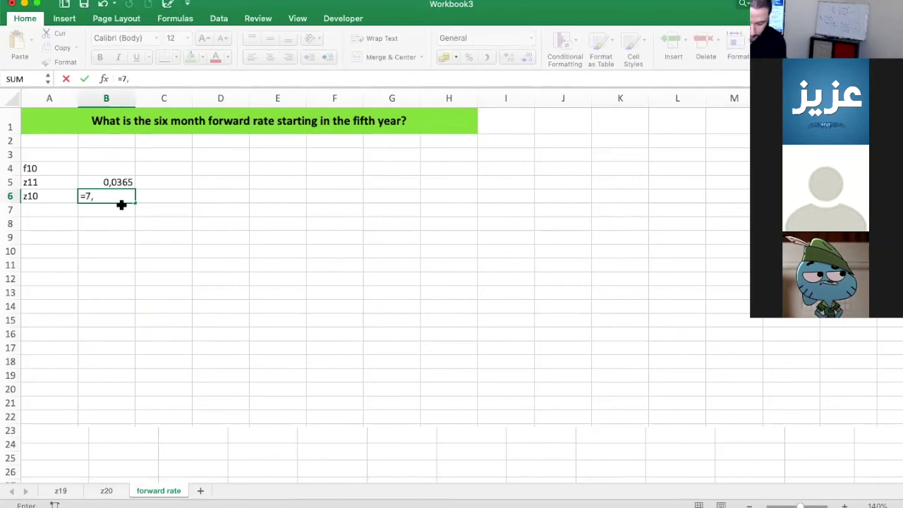
text(,58%)
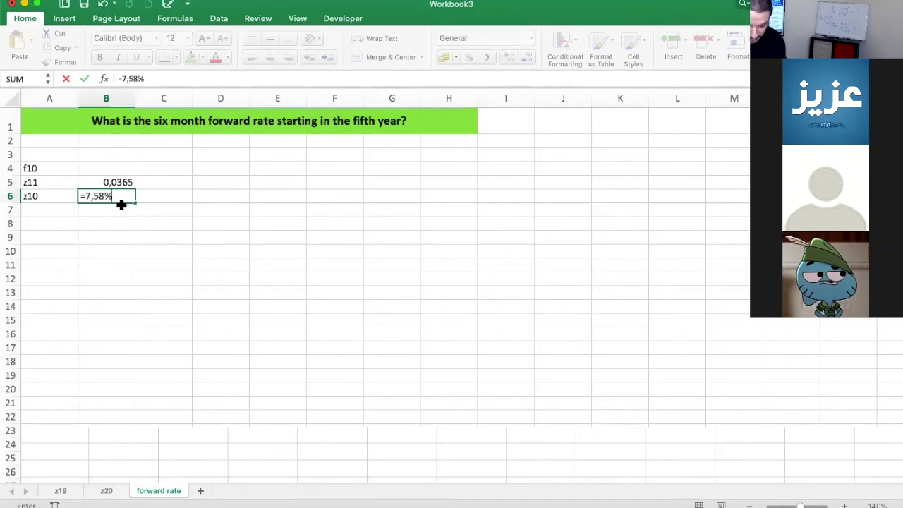
text(/2)
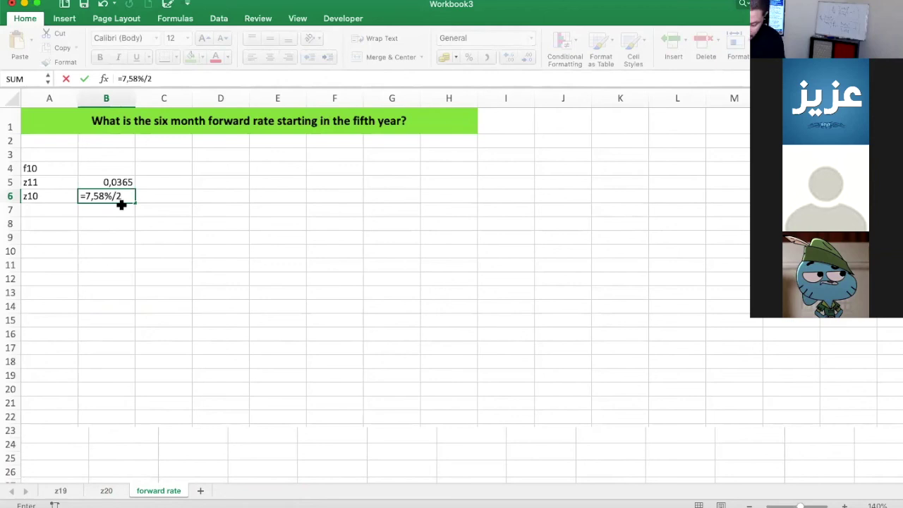
key(Return)
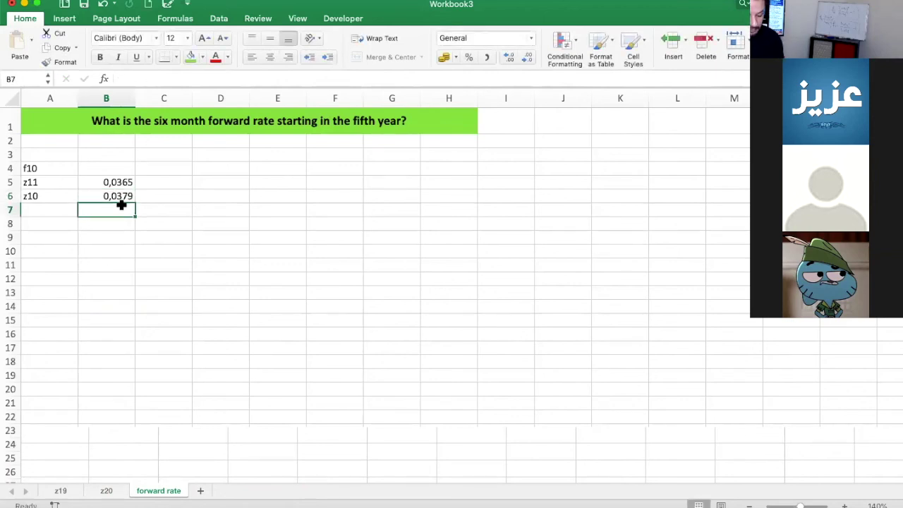
Start the f10 formula in cell B4 with the z11 compounding term =(1+B5)^11.
click(118, 172)
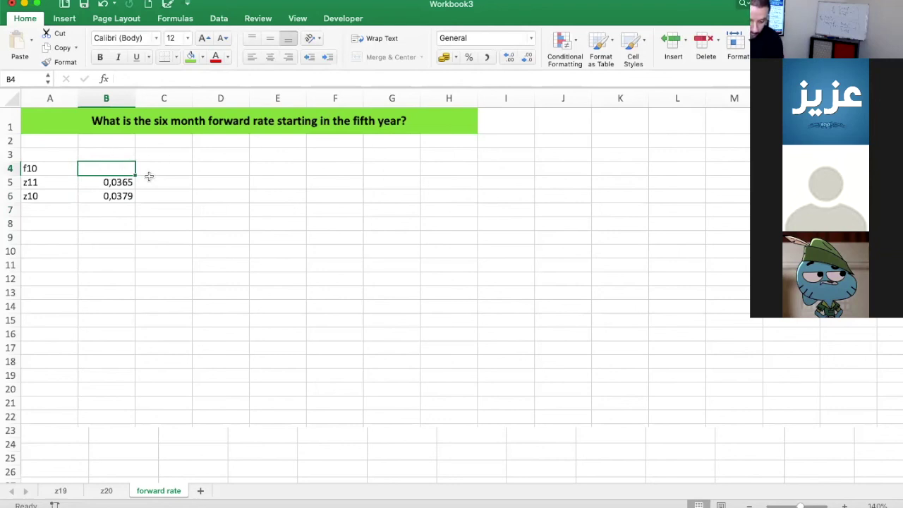
text(=)
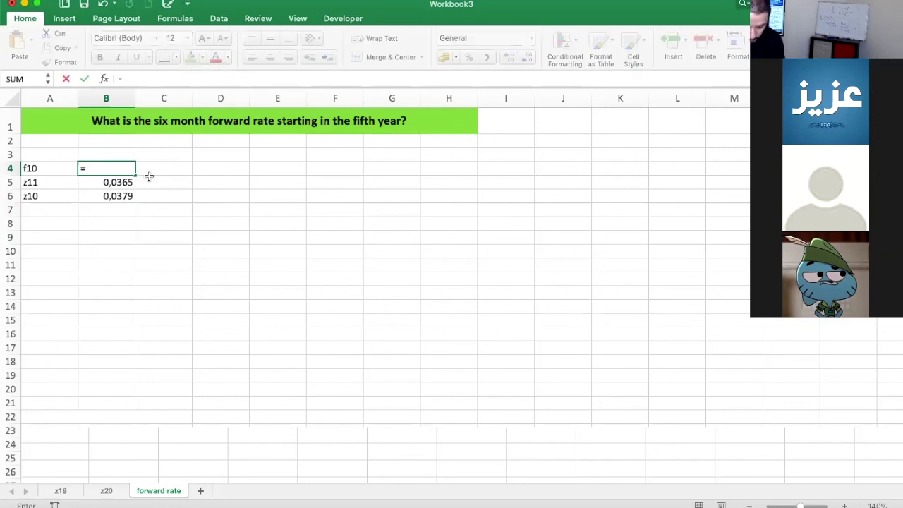
text(()
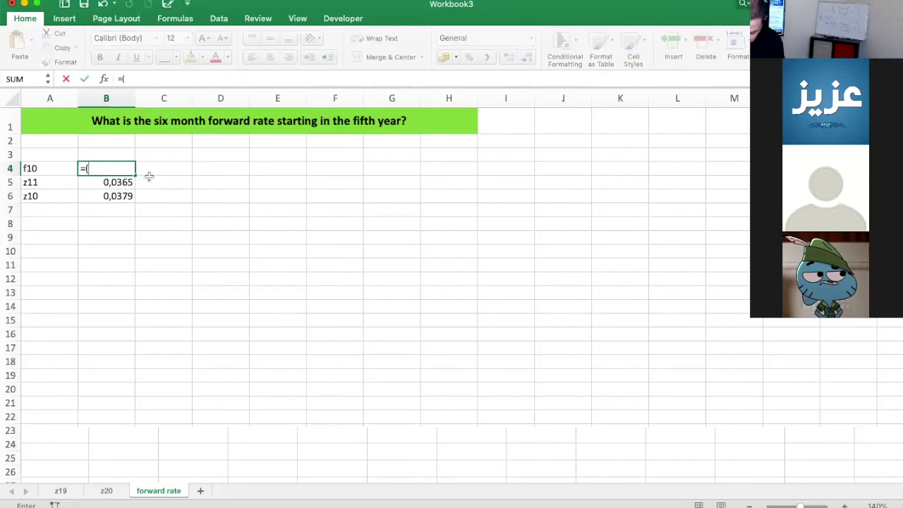
text(1)
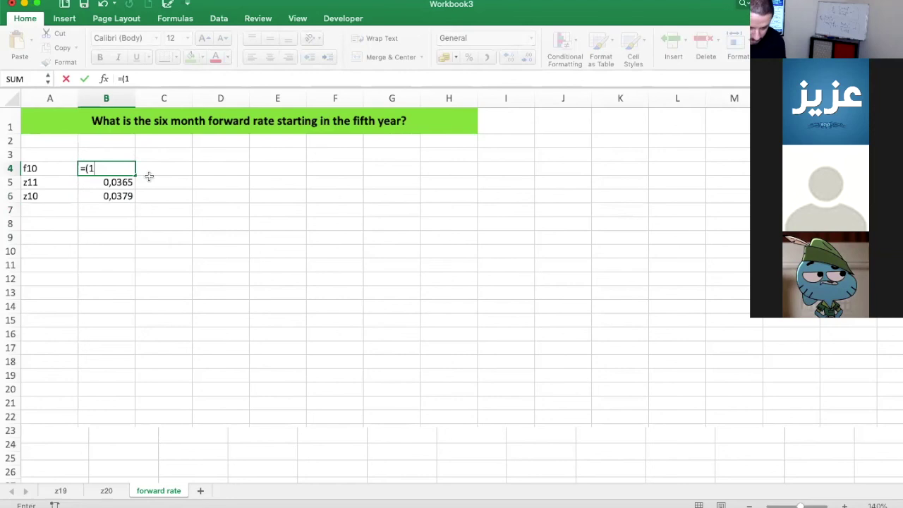
text(+)
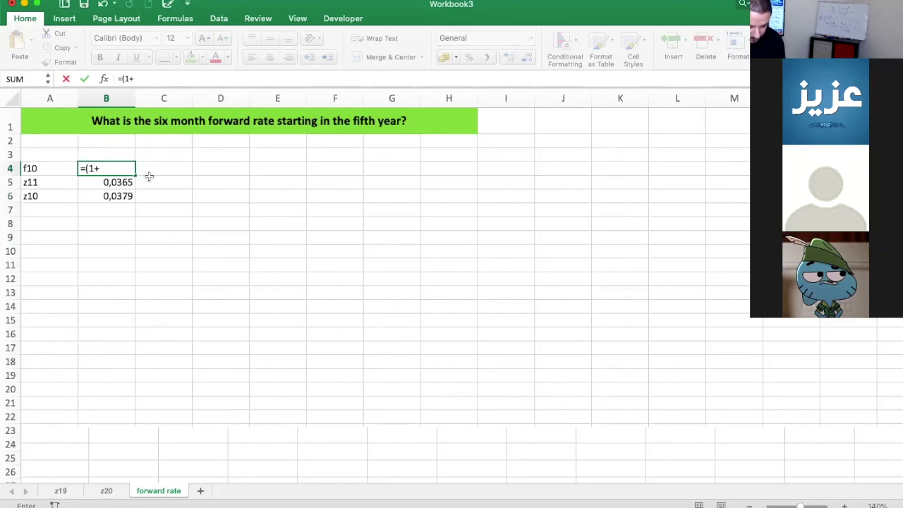
click(119, 184)
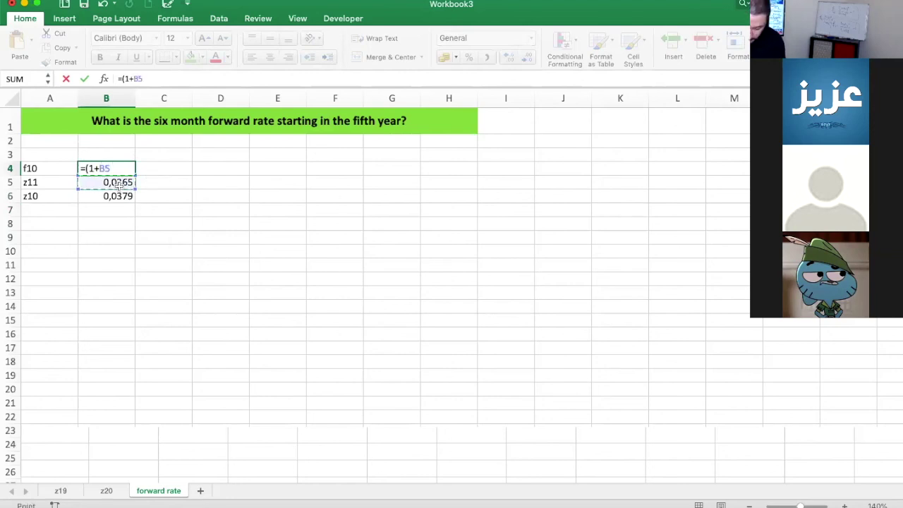
text())
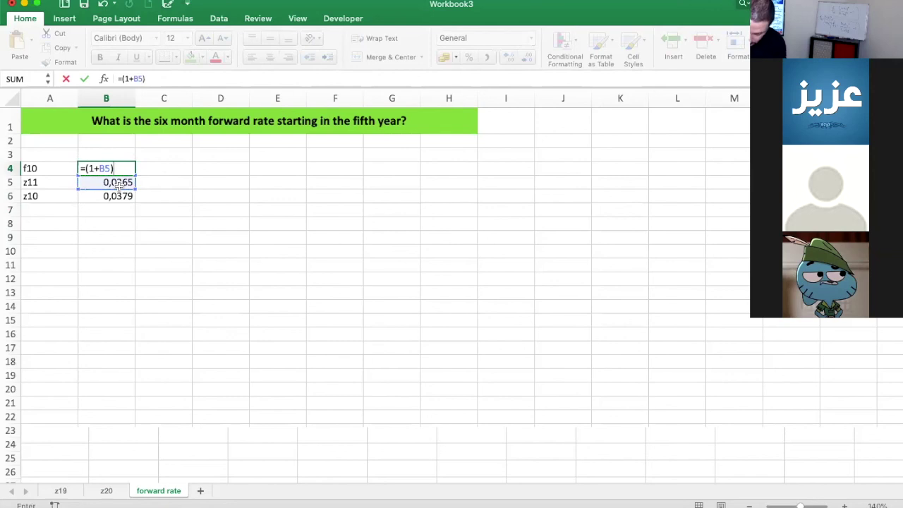
text(11)
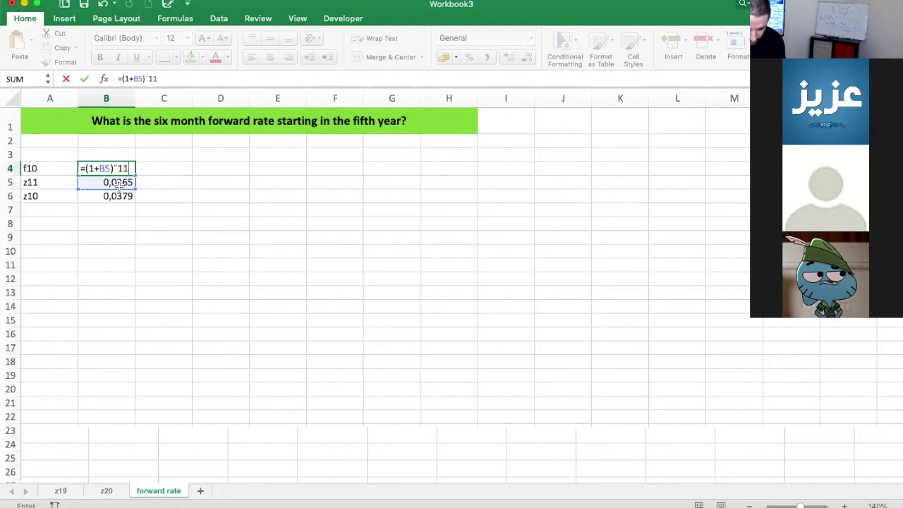
key(BackSpace)
key(BackSpace)
key(BackSpace)
text(^)
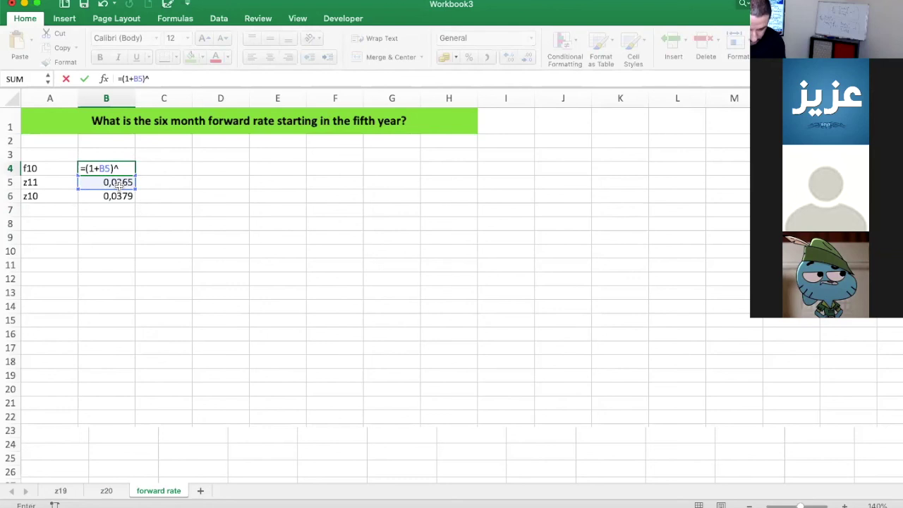
text(11)
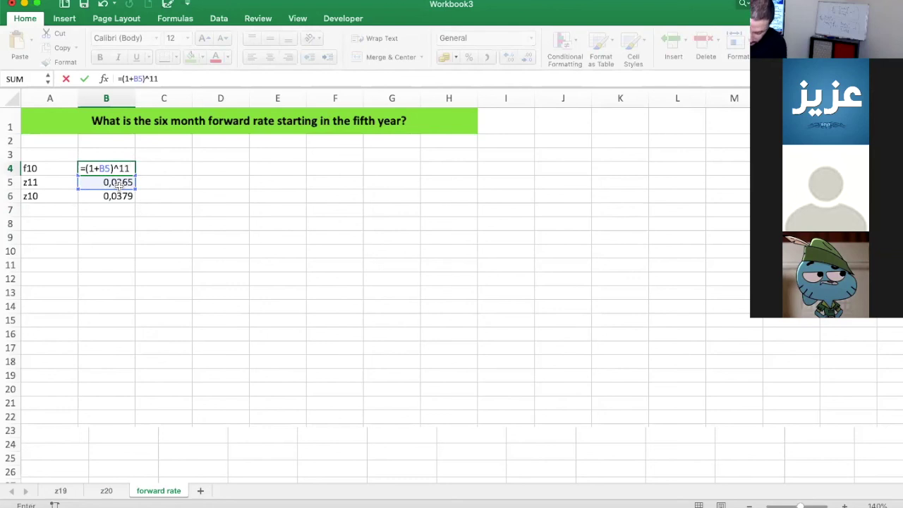
Extend the f10 formula in cell B4 by dividing by the z10 compounding term (1+B6)^10.
text(/)
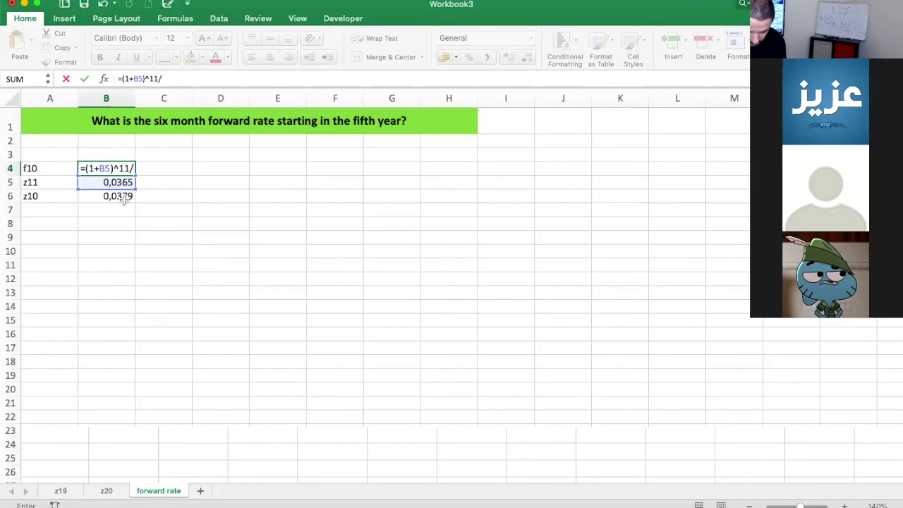
text(()
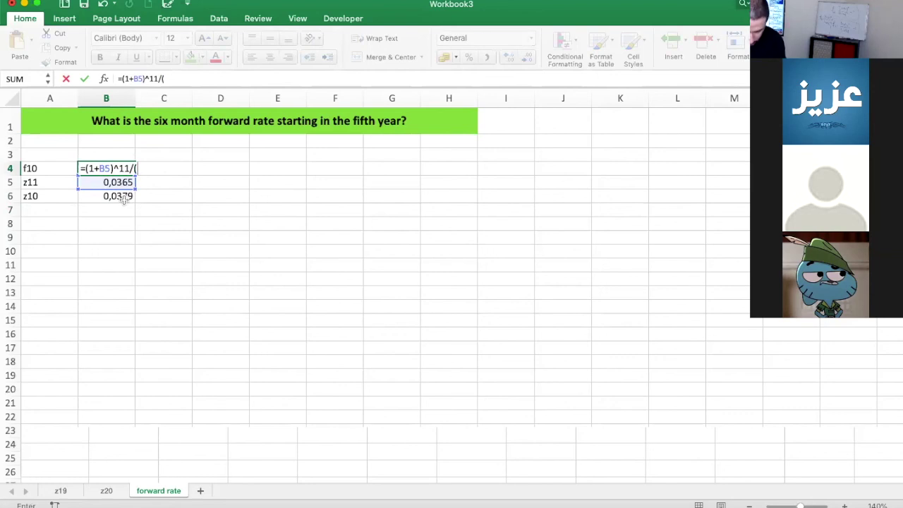
text(1+)
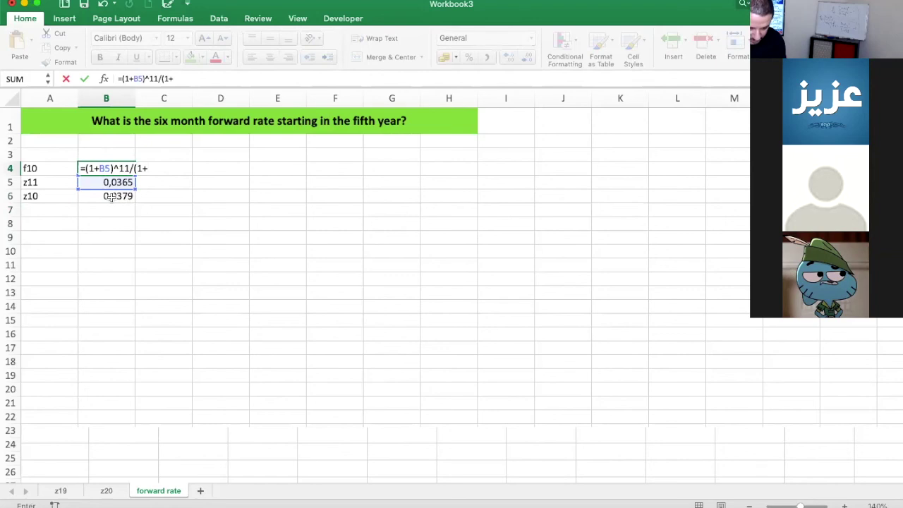
click(112, 196)
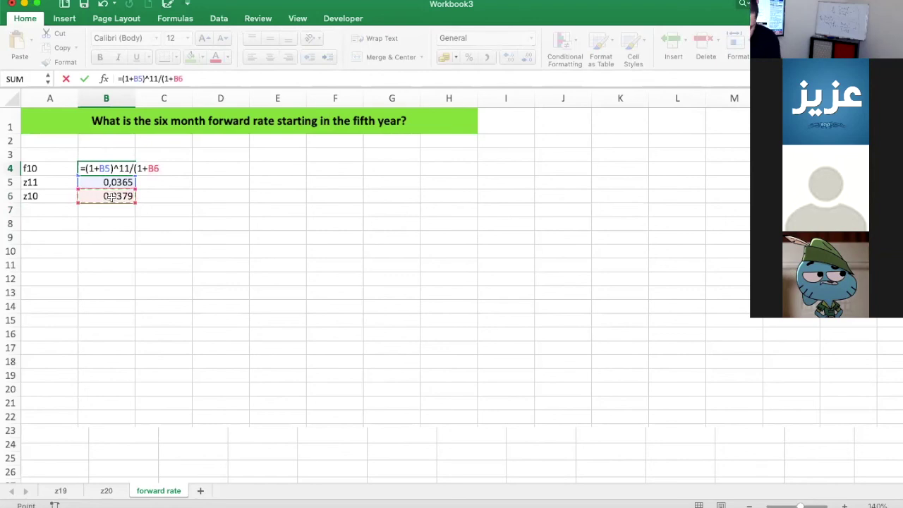
text())
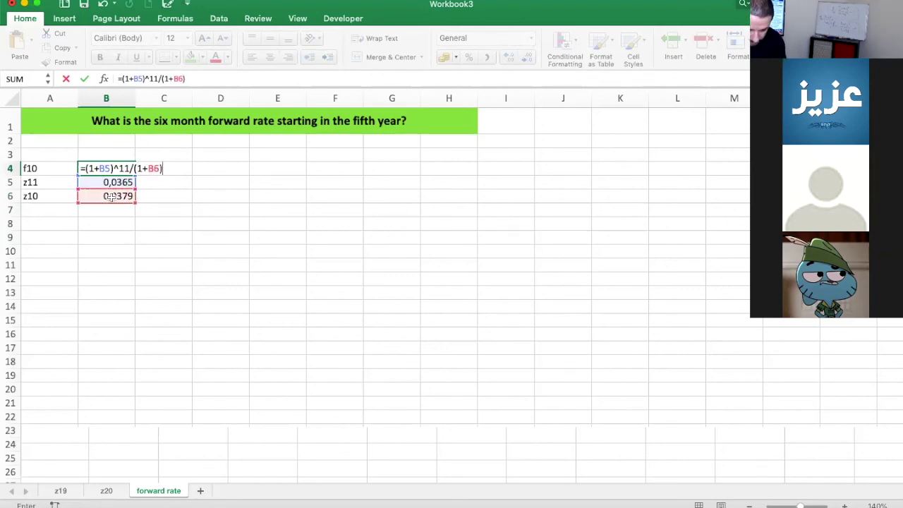
text(^1)
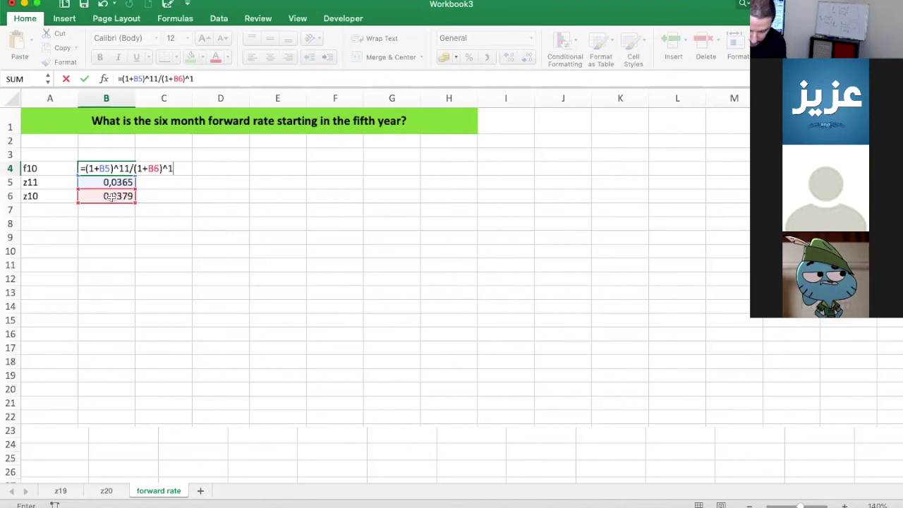
text(0)
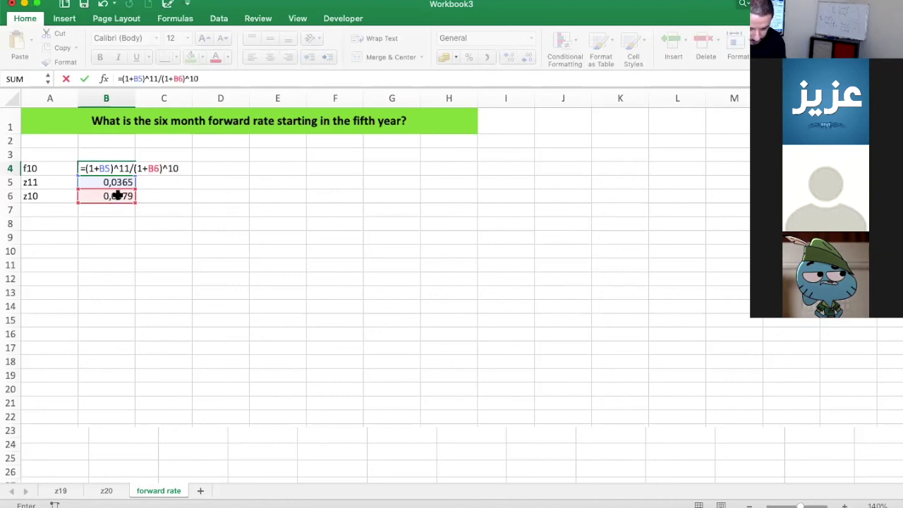
Enclose the ratio in cell B4 in parentheses and subtract 1, completing the f10 formula as =((1+B5)^11/(1+B6)^10)-1.
click(122, 79)
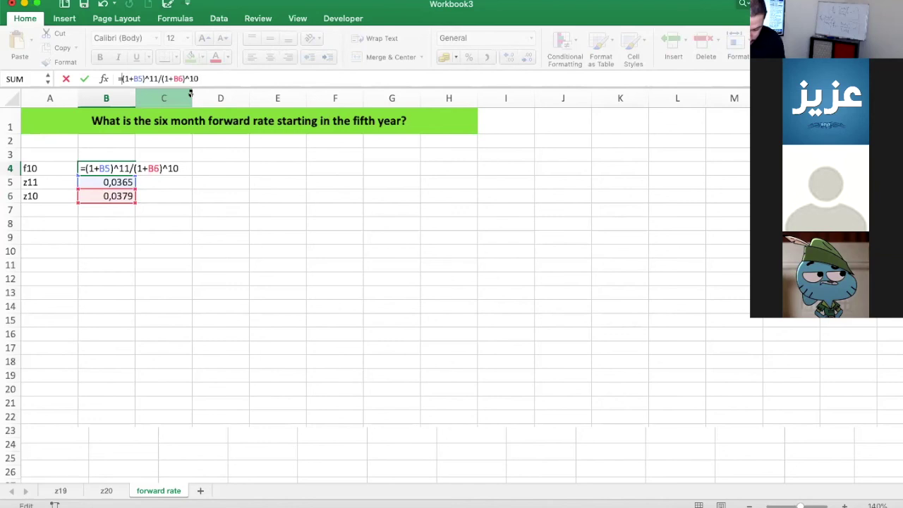
text(()
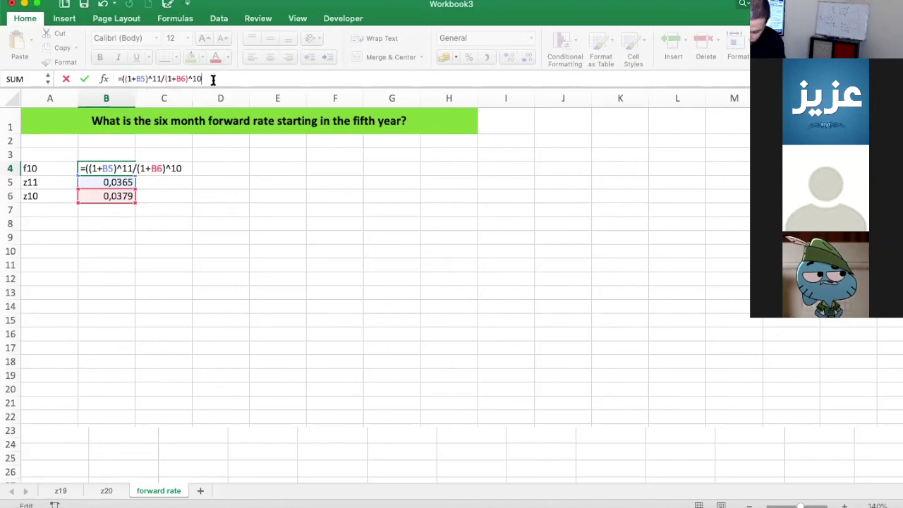
text())
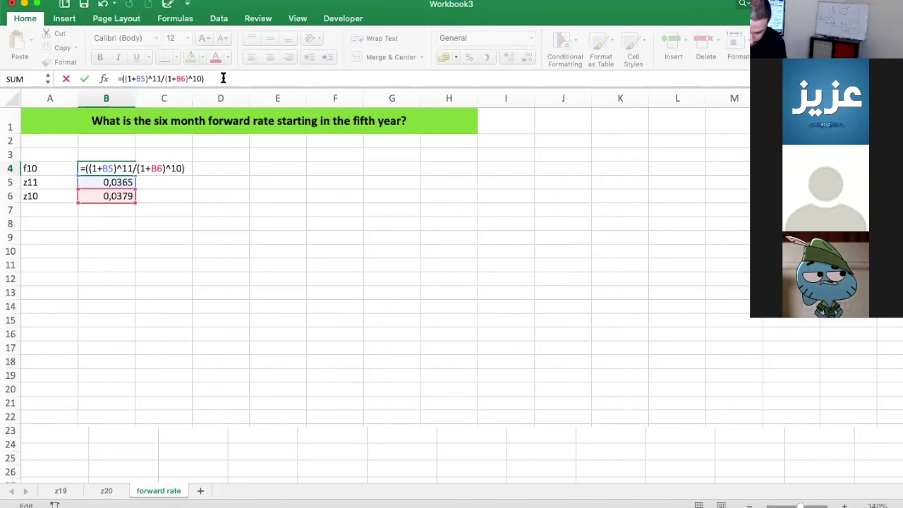
text(-1)
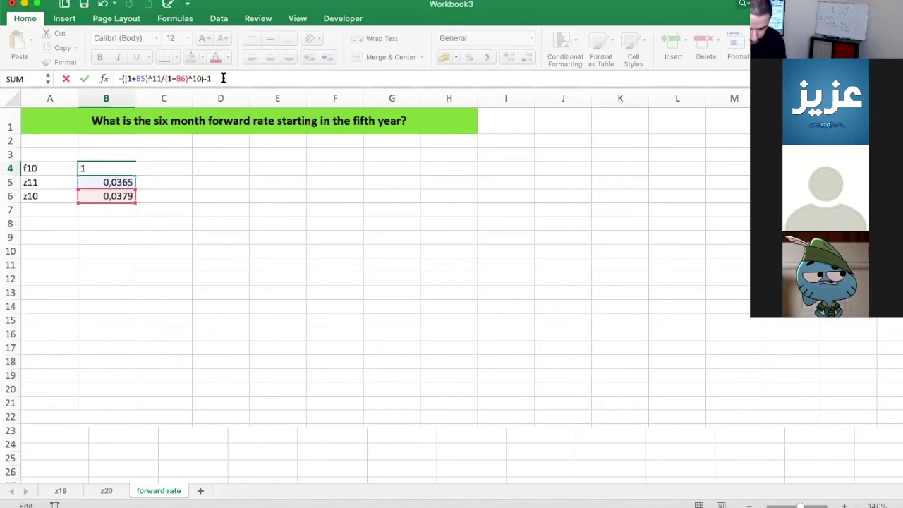
key(Return)
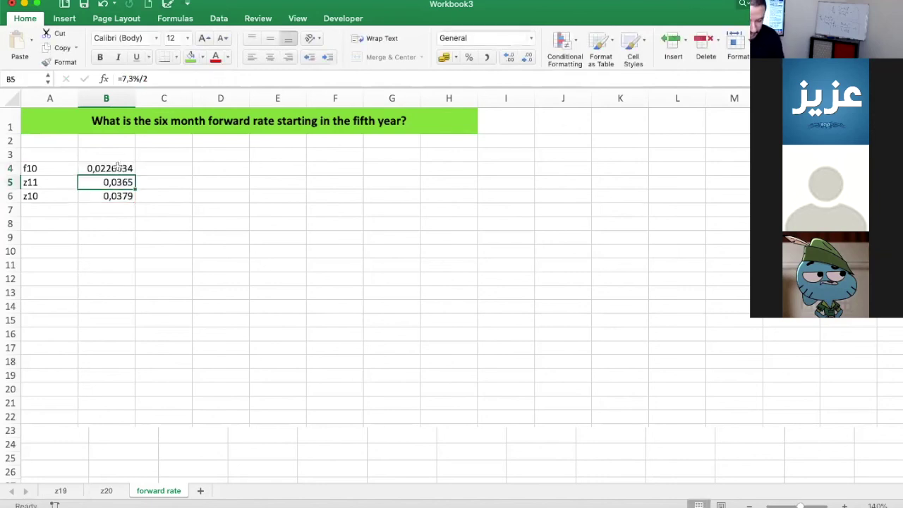
click(118, 167)
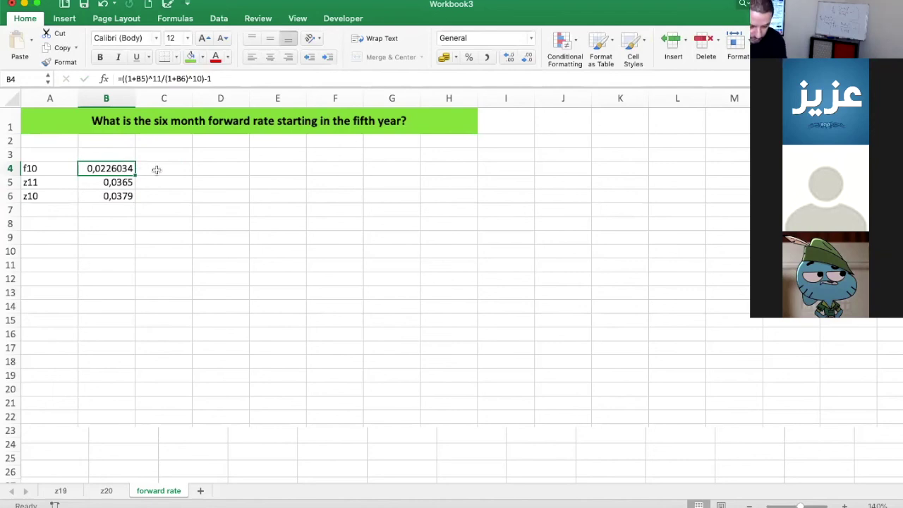
Label cell A8 of the forward rate sheet as f10 (annual).
click(52, 225)
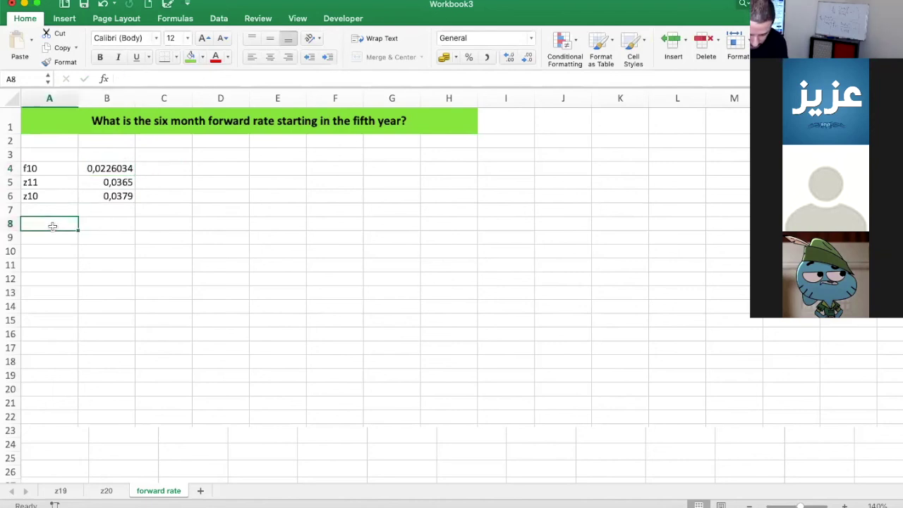
text(f1)
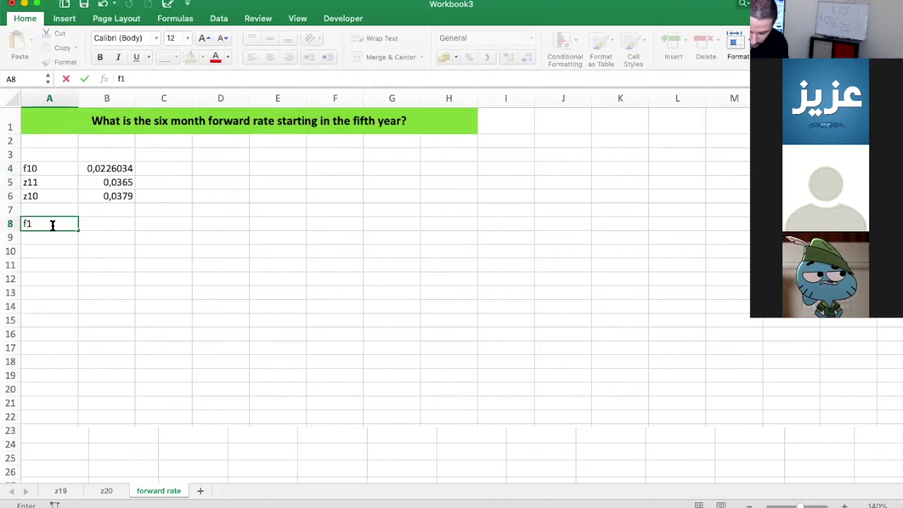
text(0 ()
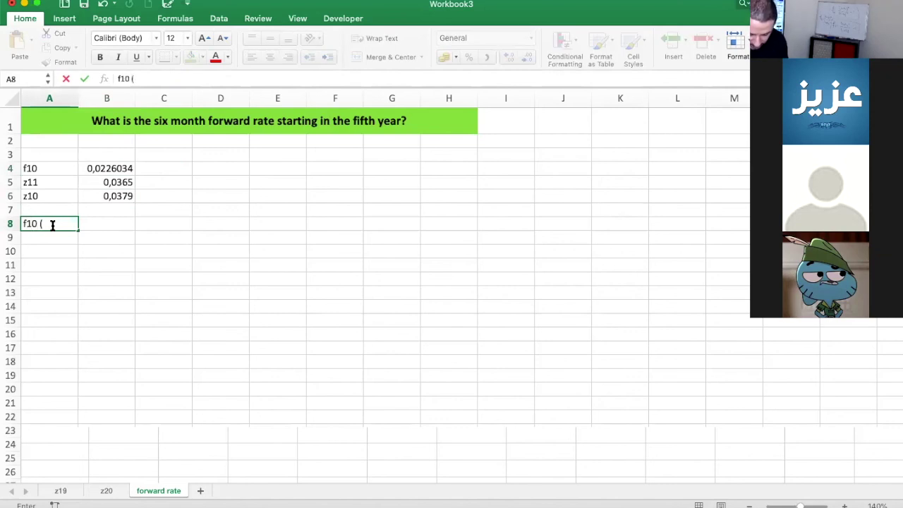
text(annual))
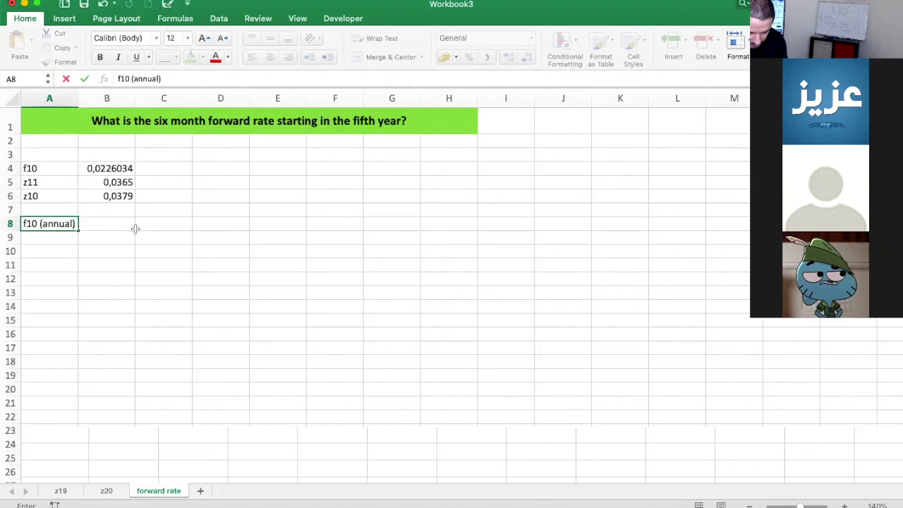
Calculate the annual forward rate in cell B8 with the formula =B4*2.
click(93, 226)
text(=)
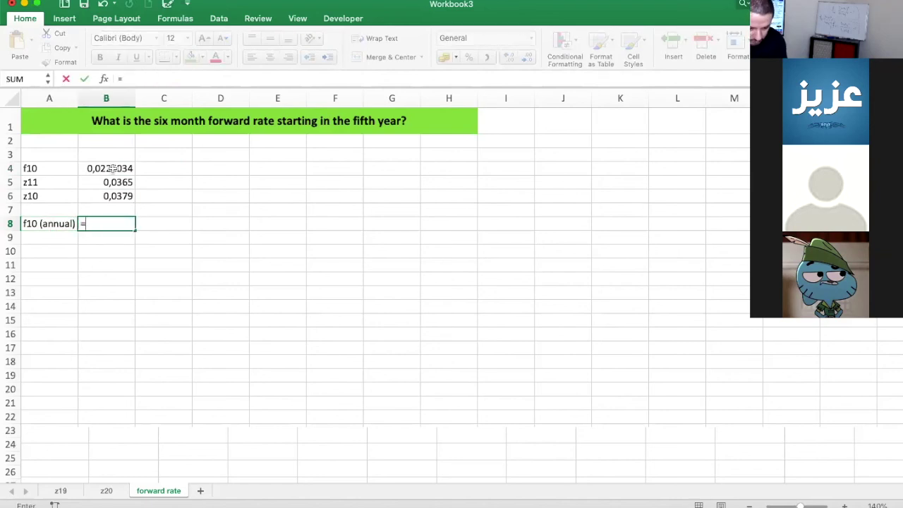
click(112, 168)
text(*2)
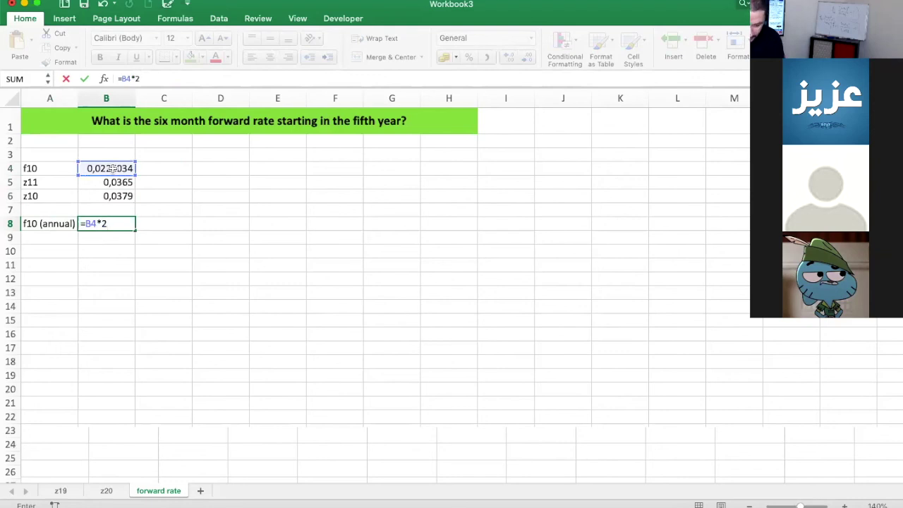
key(Return)
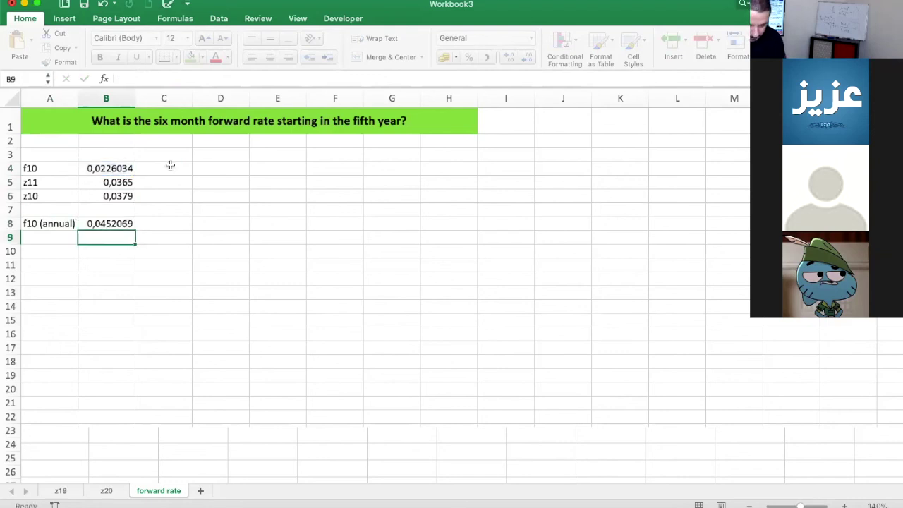
Format the annual f10 rate in cell B8 as a percentage with two decimal places.
click(109, 224)
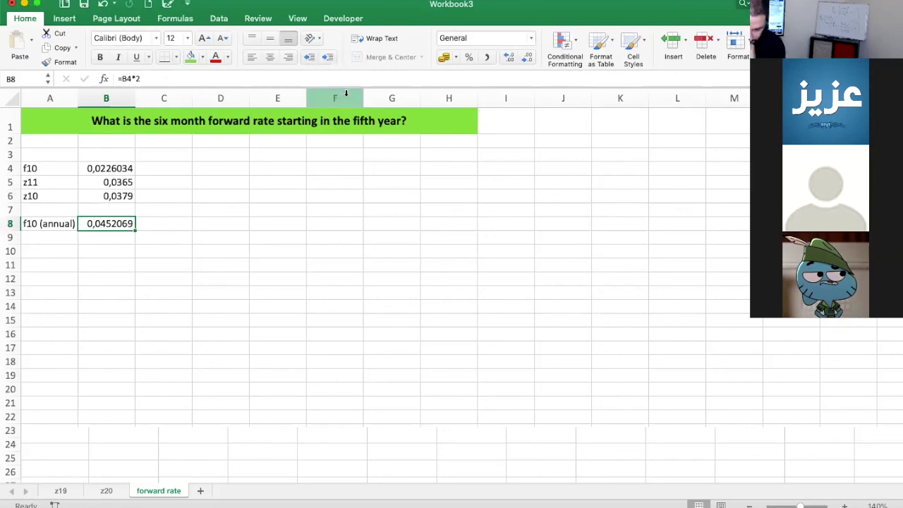
click(470, 59)
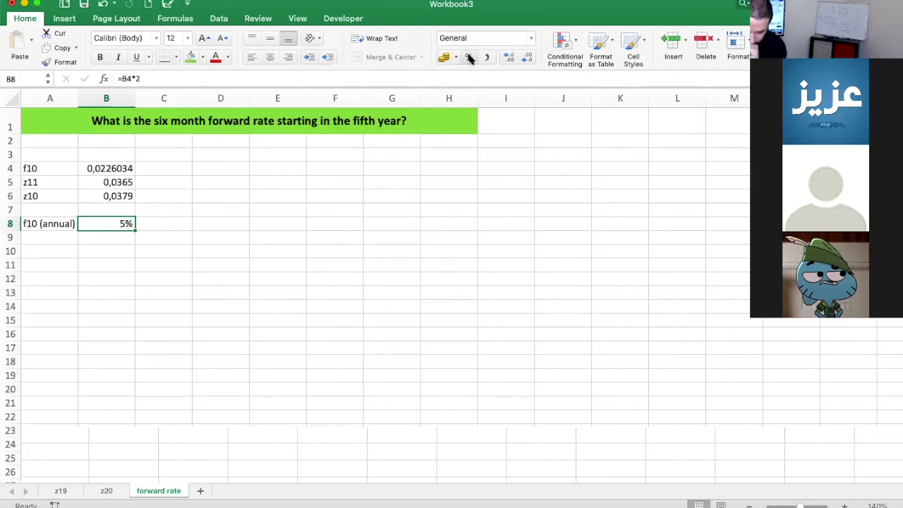
click(511, 57)
click(511, 57)
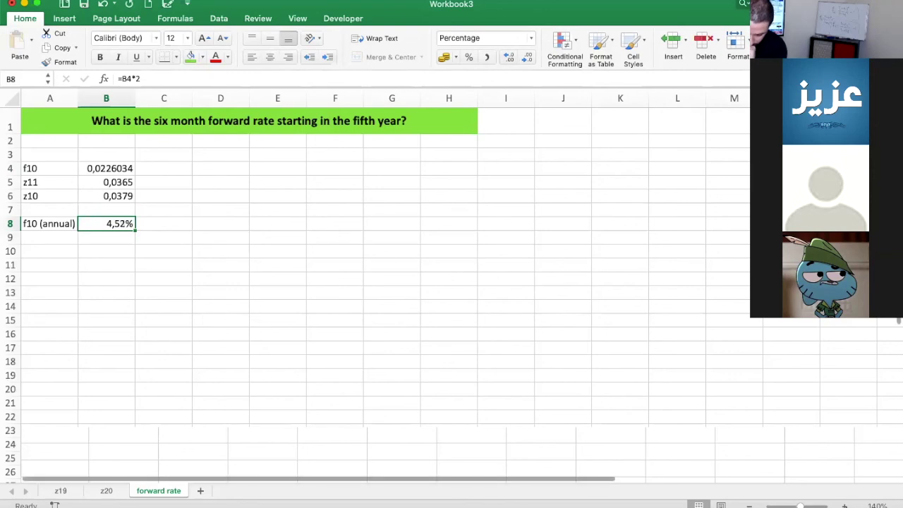
click(845, 506)
click(844, 506)
click(844, 506)
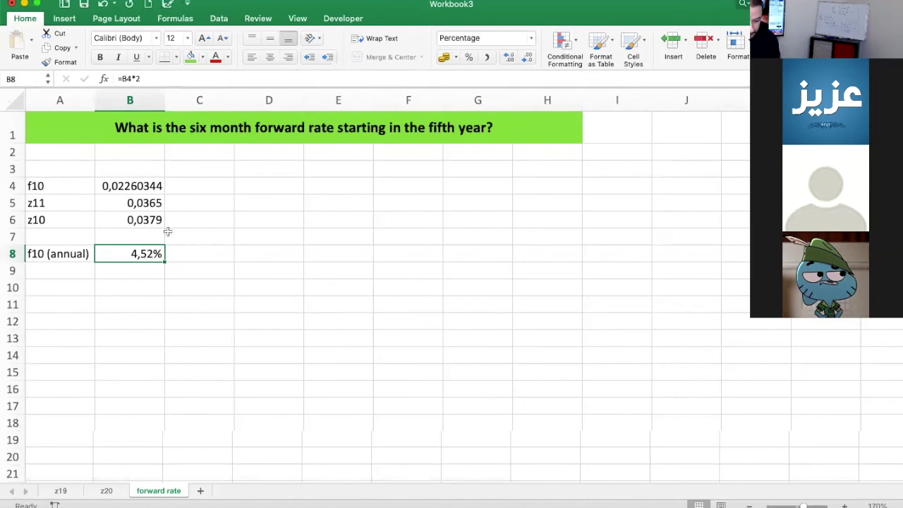
Review the f10 formula in cell B4 of the forward rate sheet and the year, period and spot rate table on the z19 sheet.
click(113, 187)
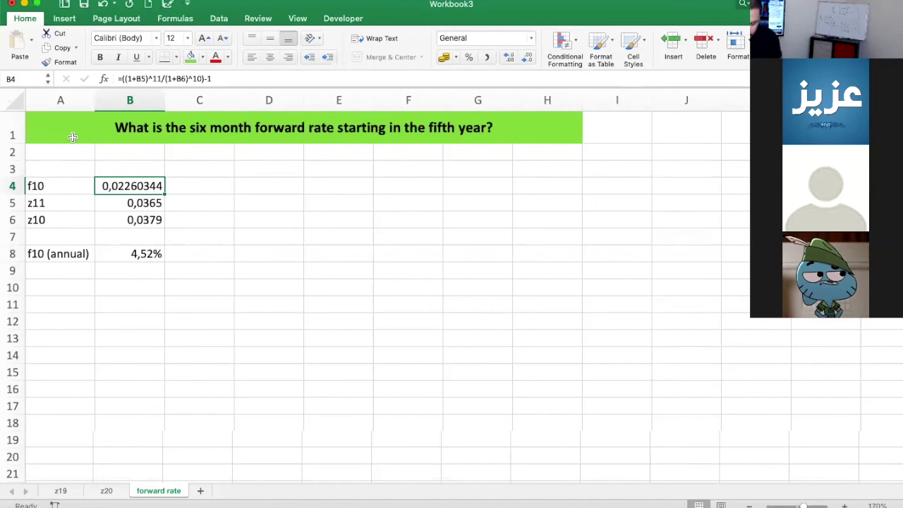
click(106, 490)
click(60, 490)
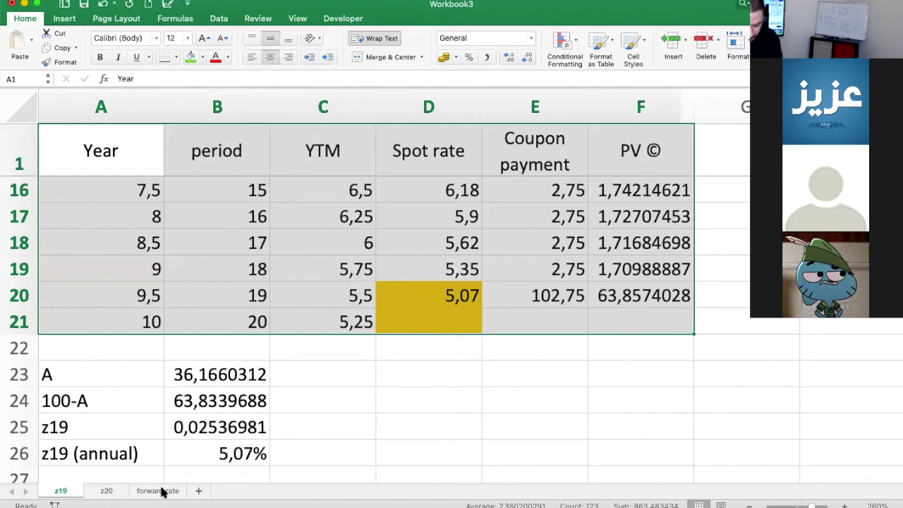
click(111, 491)
click(157, 492)
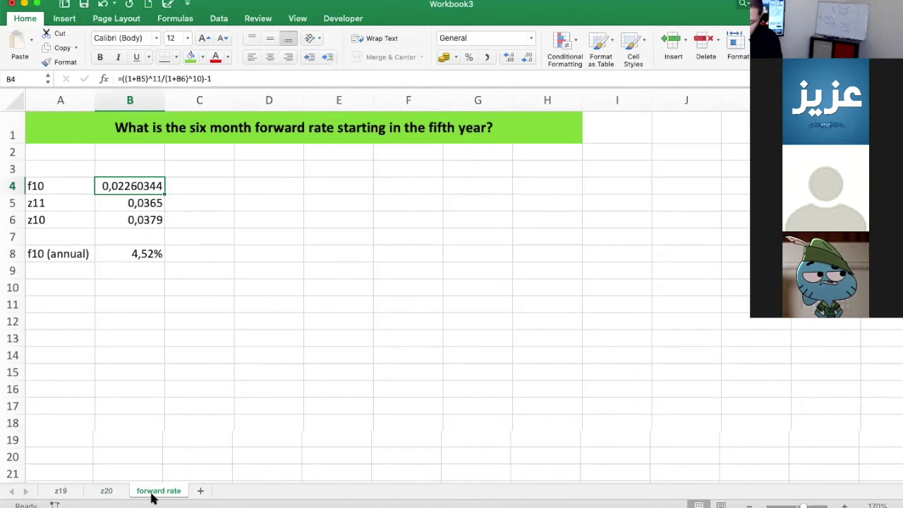
click(60, 490)
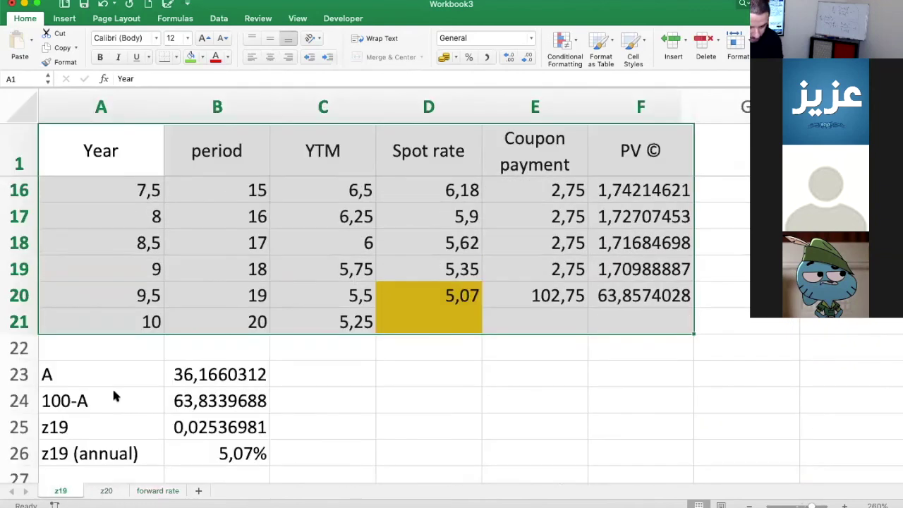
scroll(162, 321, up, 5)
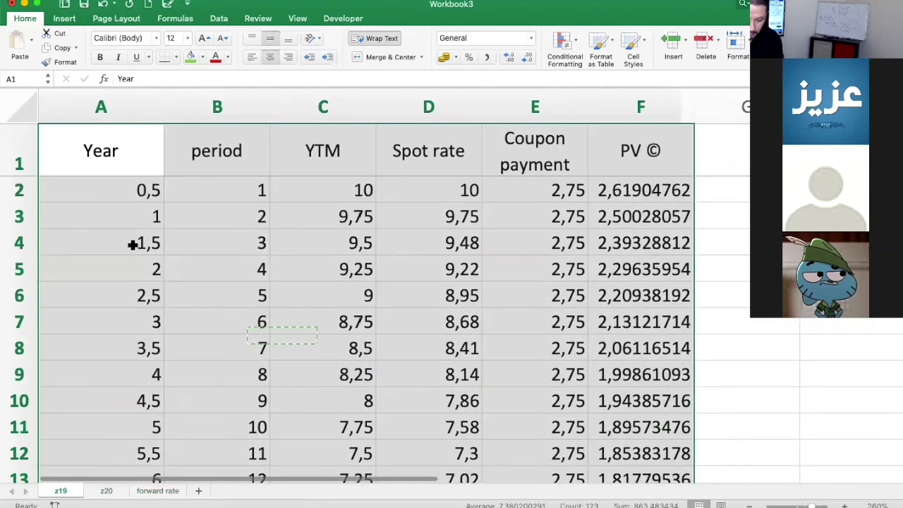
click(105, 157)
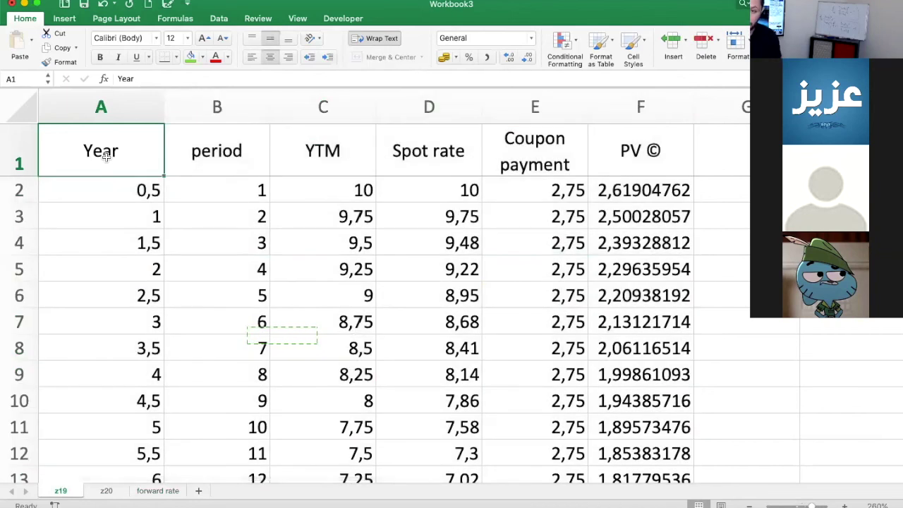